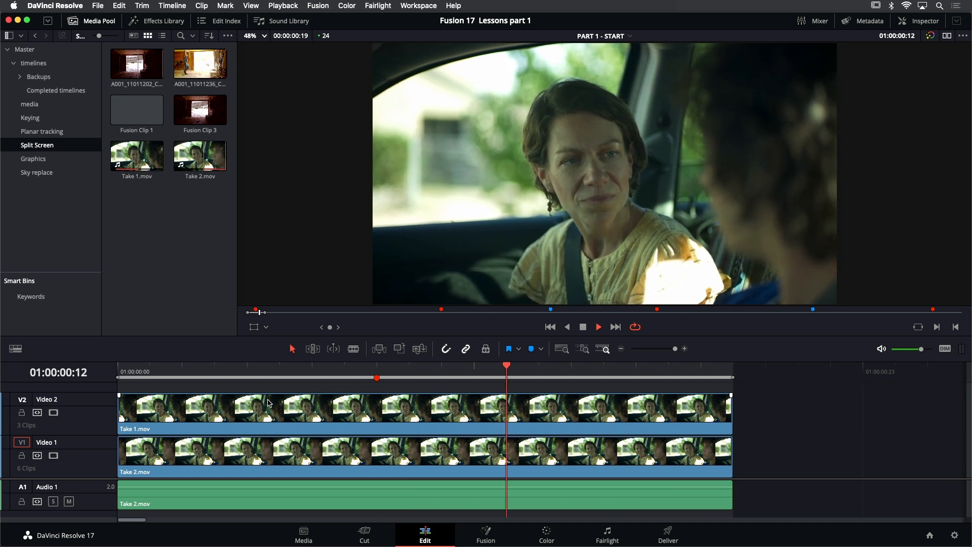
- Compare the two takes by disabling and re-enabling Take 1.mov on Video 2, and return the playhead to the timeline start
left_click(288, 408)
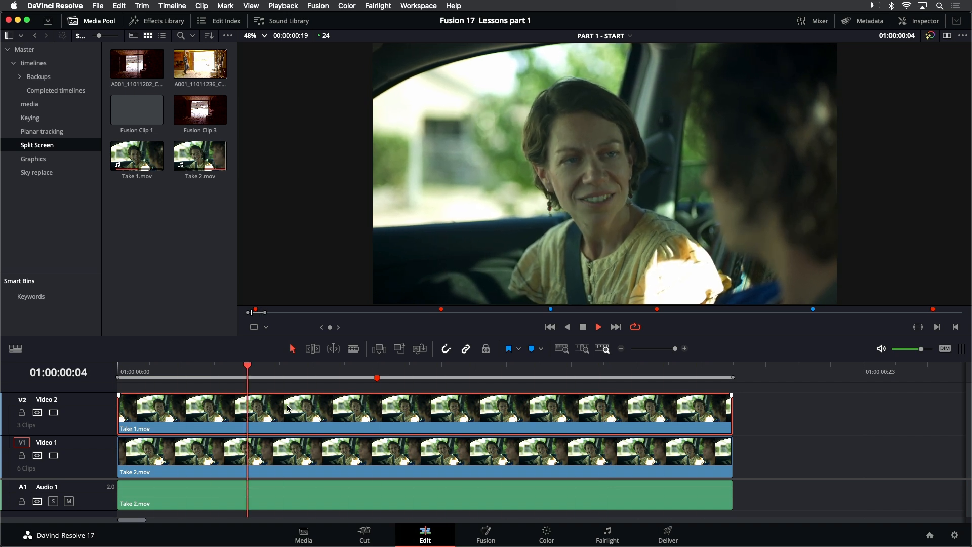
key("d")
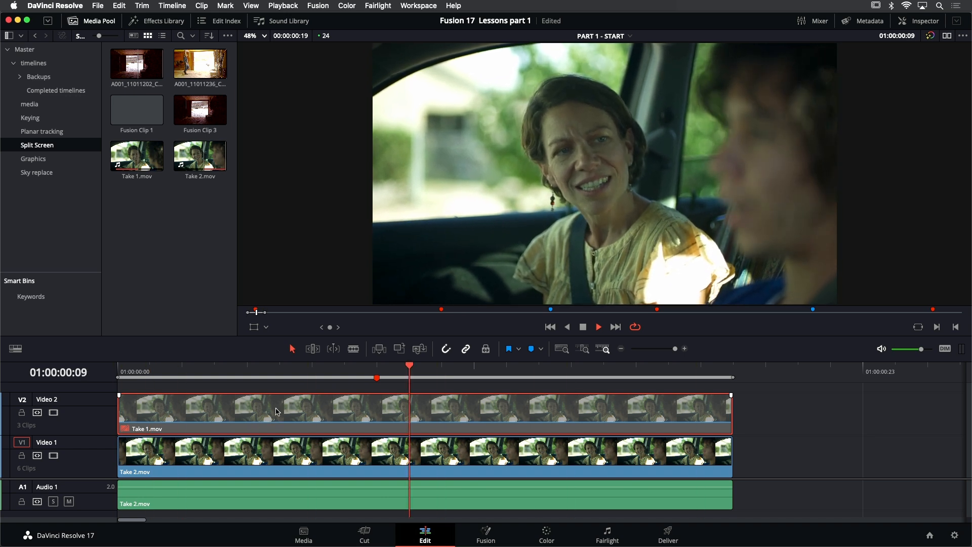
key("d")
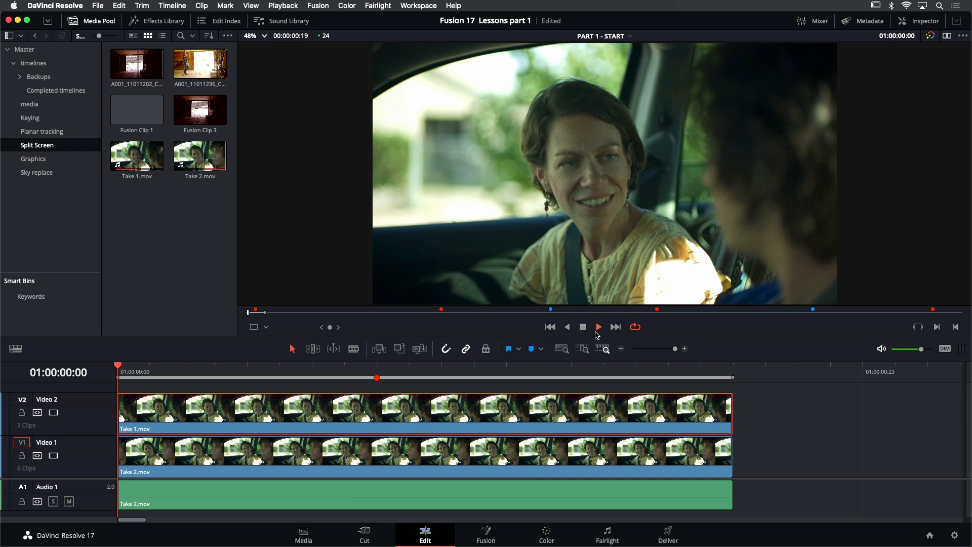
left_click(550, 327)
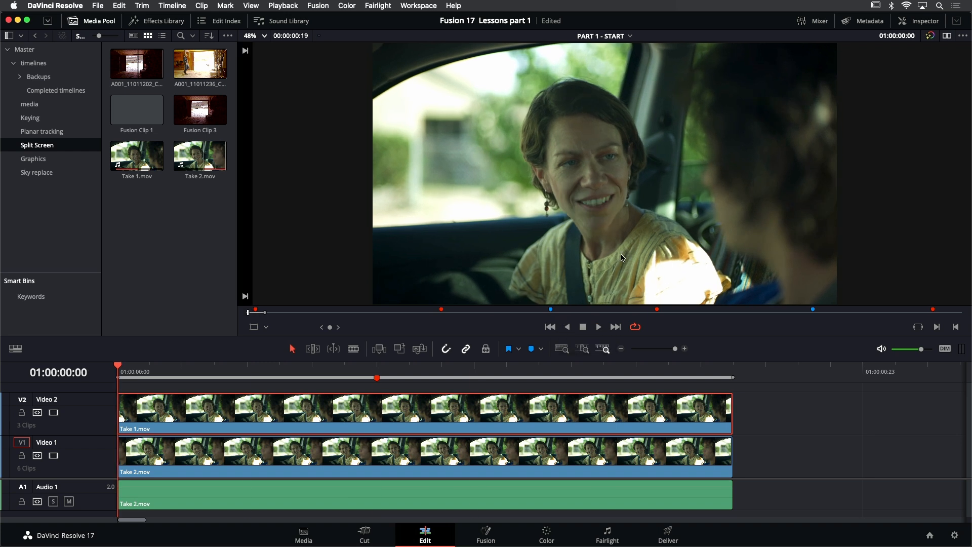
- Turn on annotations and draw a red freehand outline around the woman's side of the first frame
scroll(632, 209, "down", 1)
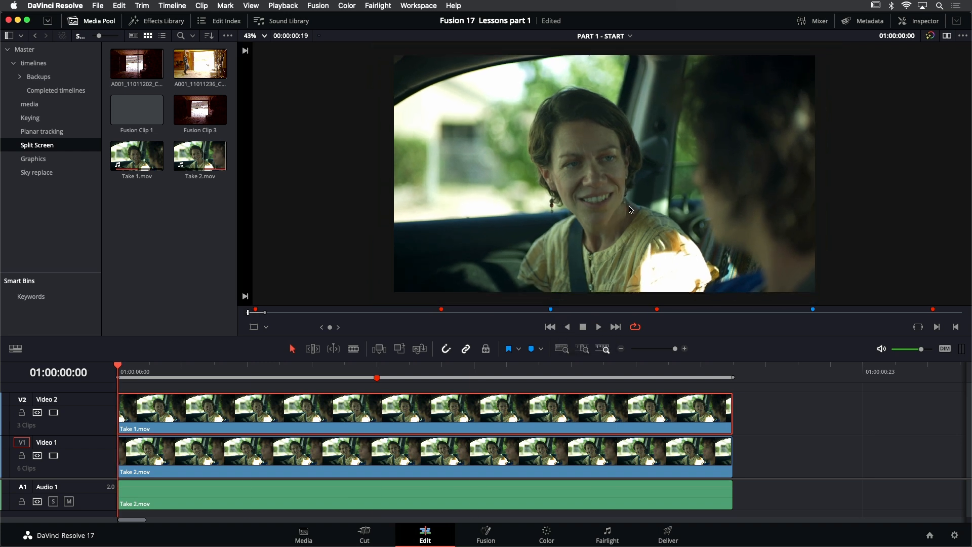
left_click(266, 328)
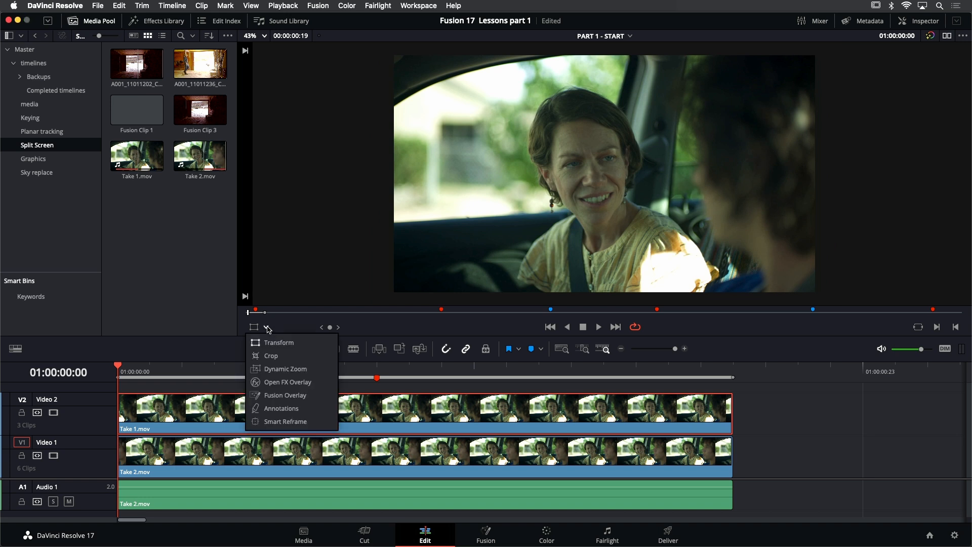
left_click(281, 409)
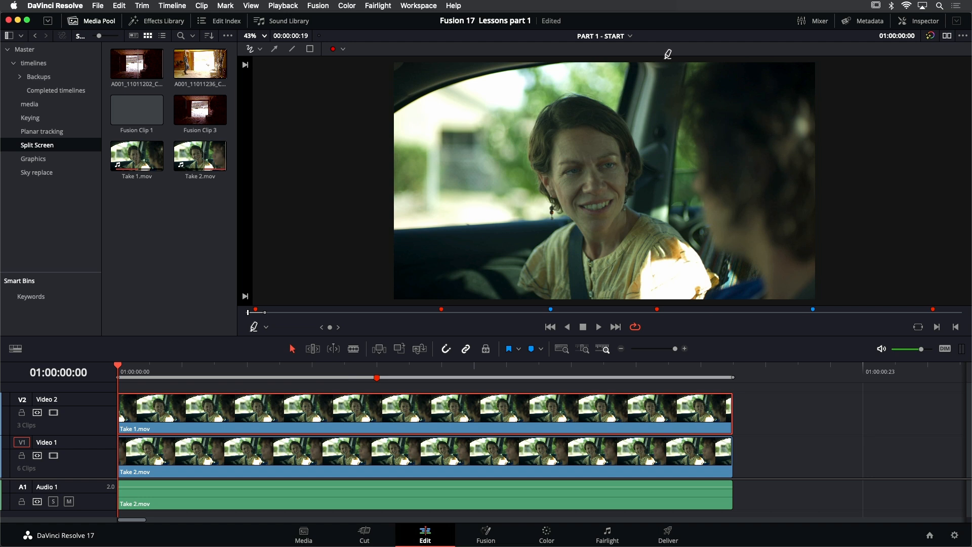
left_click_drag(666, 57, 663, 72)
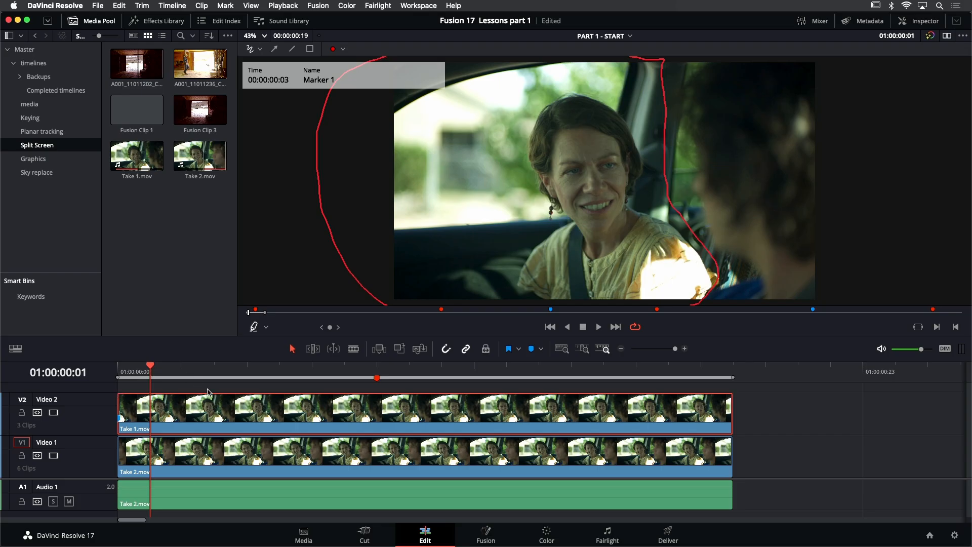
- Combine the Take 1.mov and Take 2.mov video clips on the timeline into a new Fusion clip
left_click(207, 388)
left_click_drag(188, 393, 229, 458)
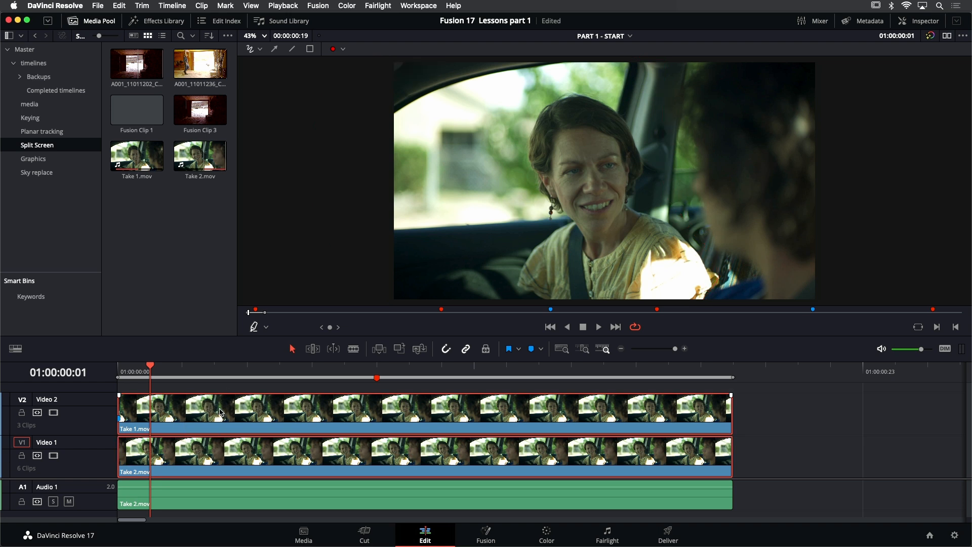
right_click(220, 412)
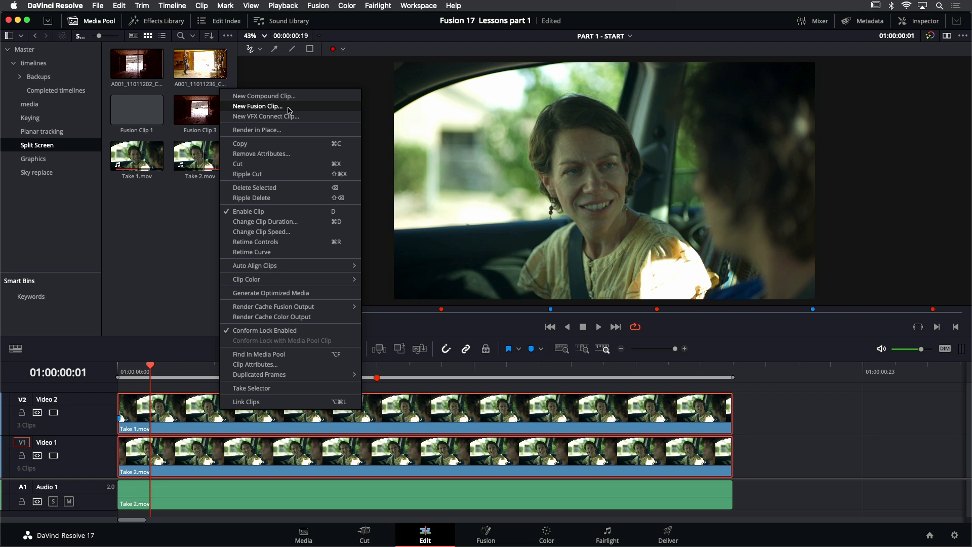
left_click(258, 106)
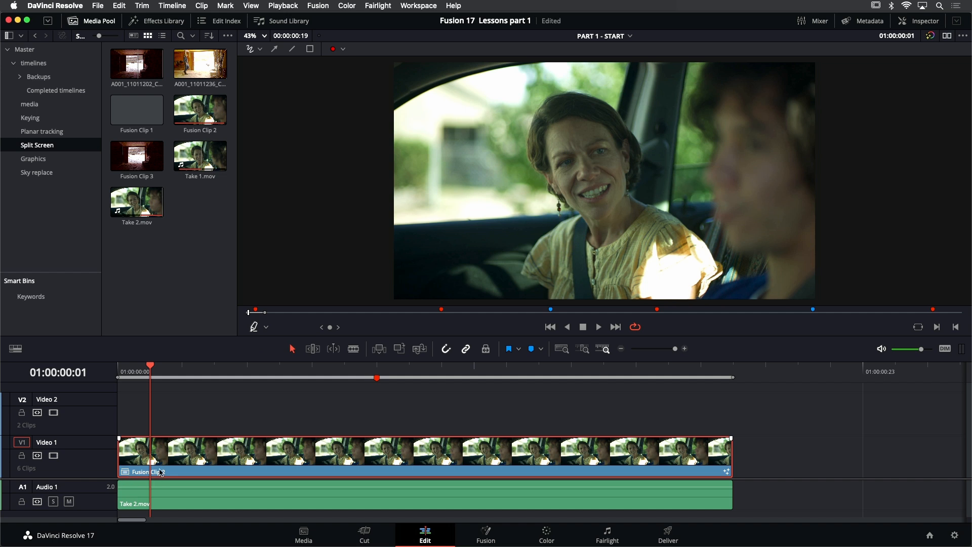
- Open the new Fusion clip in the Fusion page and switch to a single viewer
left_click(198, 135)
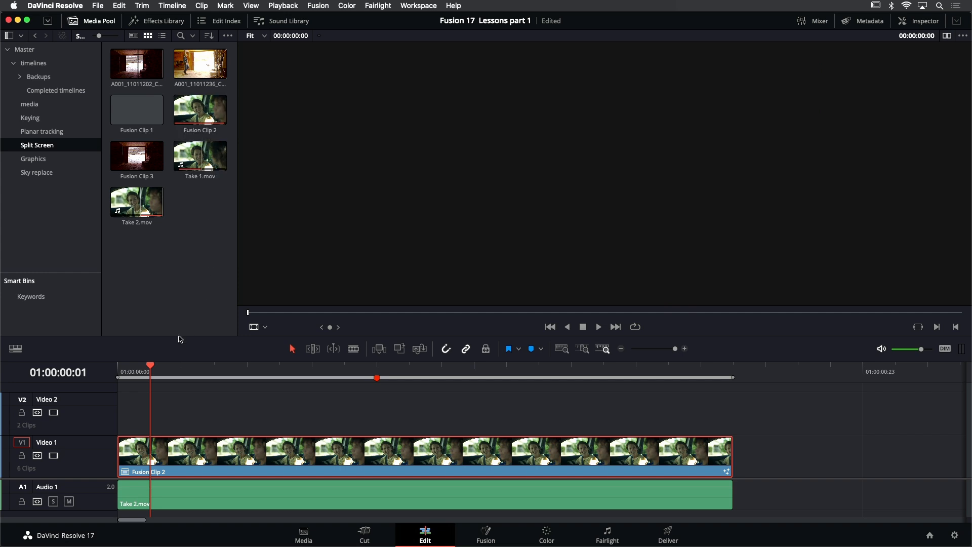
left_click(485, 534)
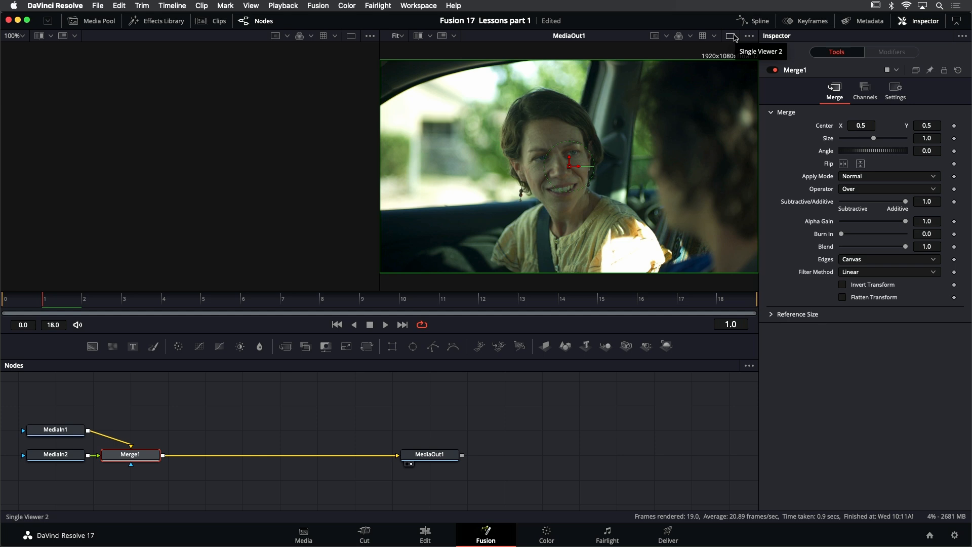
left_click(731, 36)
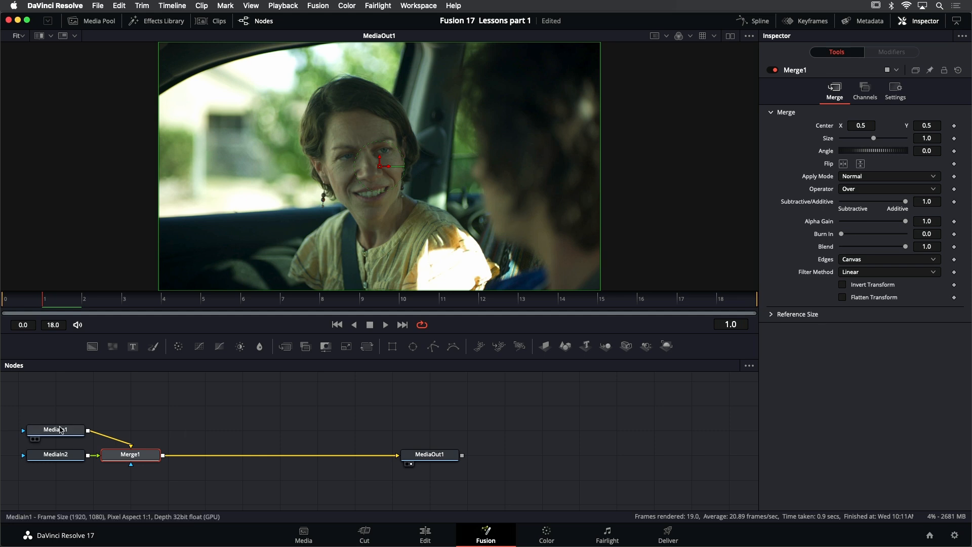
- Show the MediaIn1 node in the viewer and play it back to identify its take
mouse_move(56, 432)
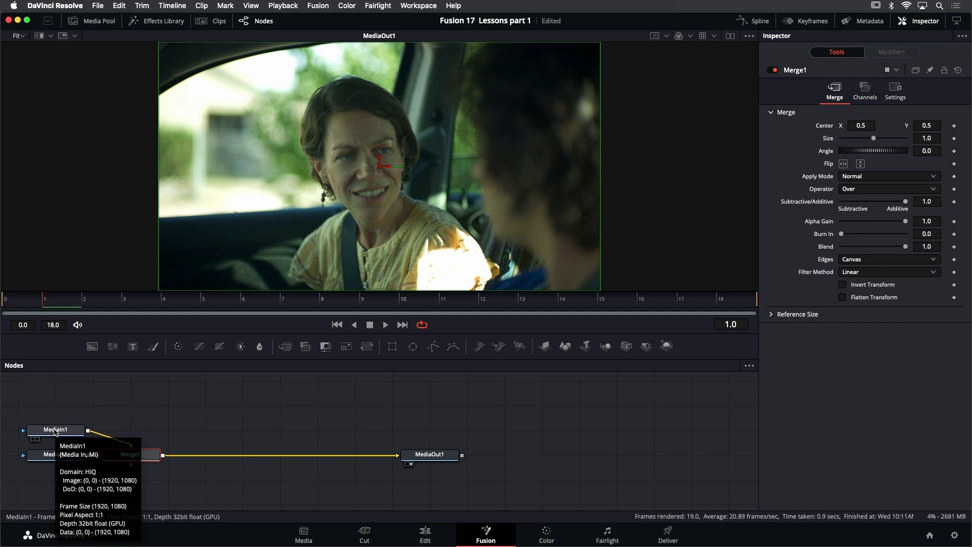
left_click(55, 431)
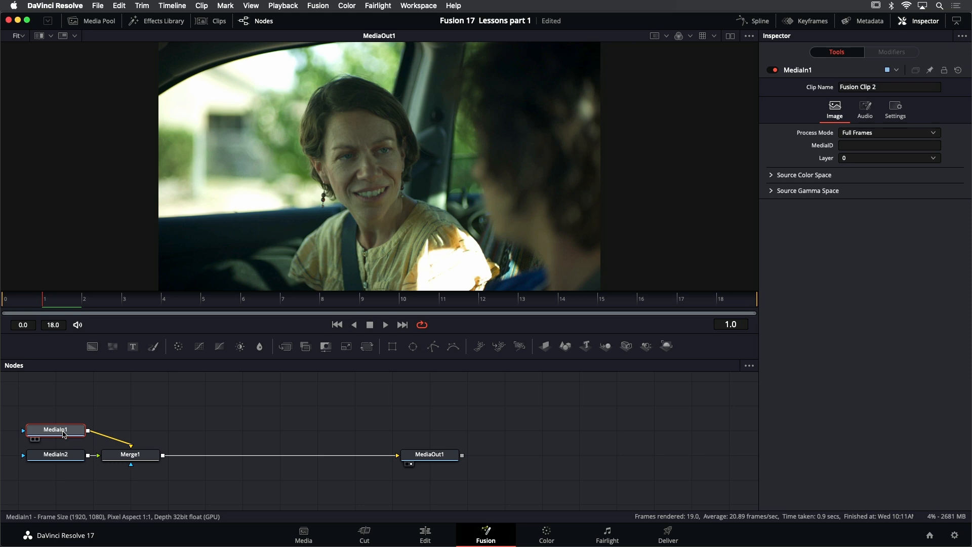
key("1")
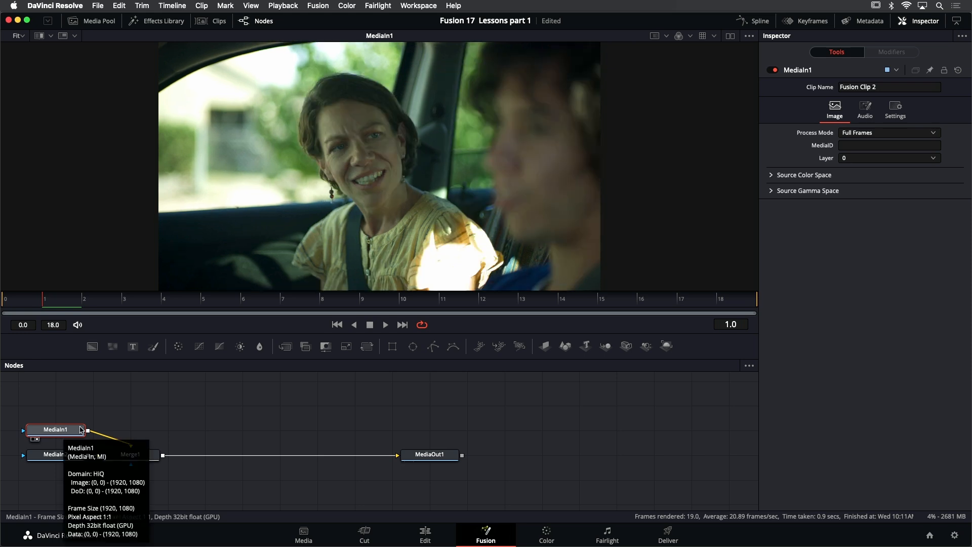
left_click(385, 326)
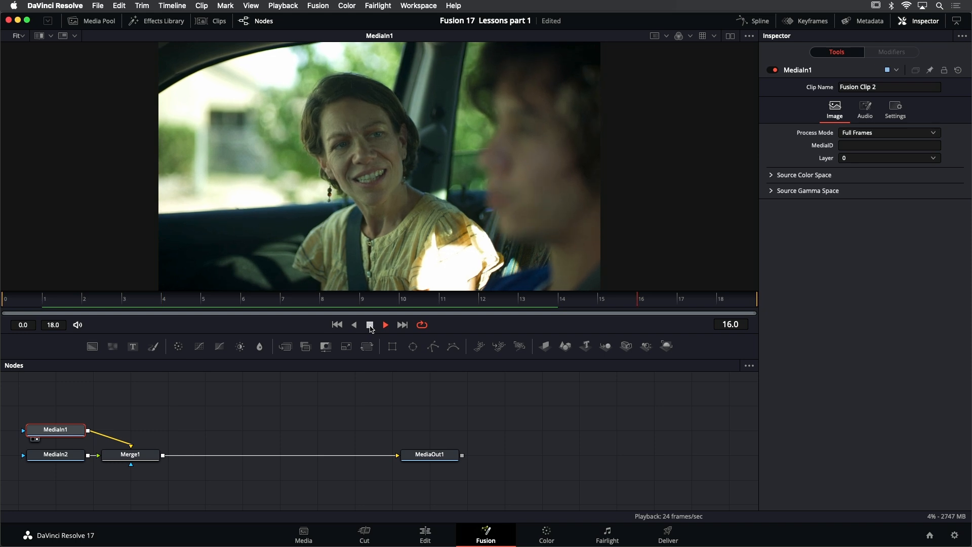
left_click(371, 325)
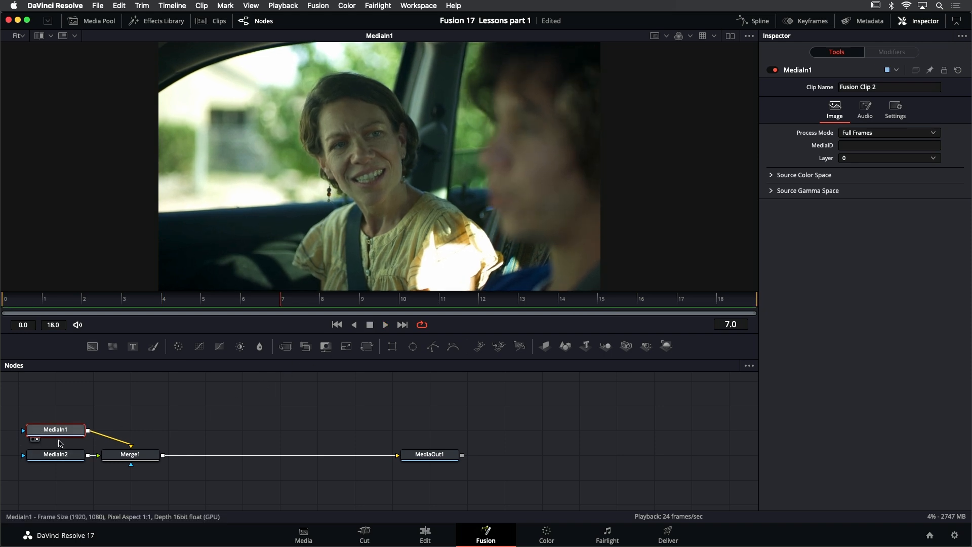
- Rename the MediaIn1 node to DRIVER
right_click(802, 73)
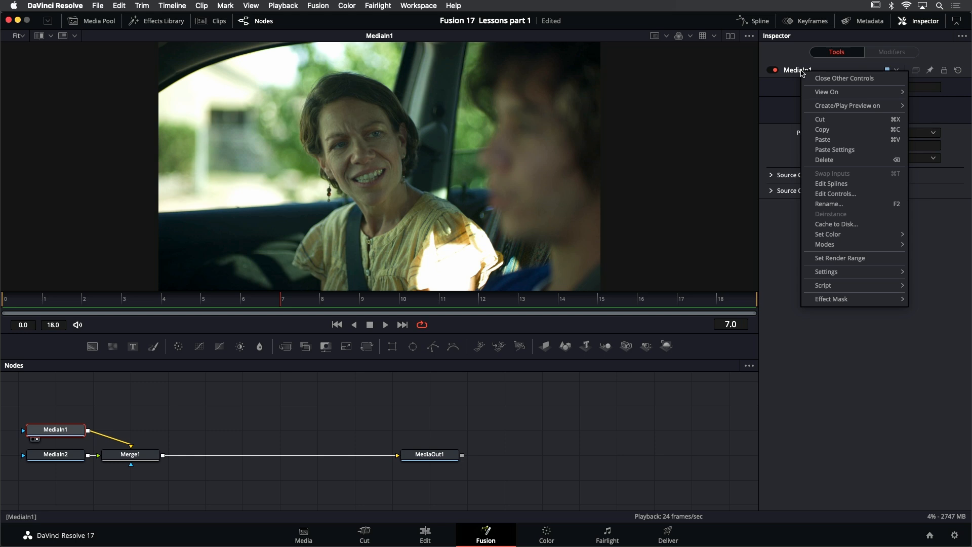
left_click(844, 204)
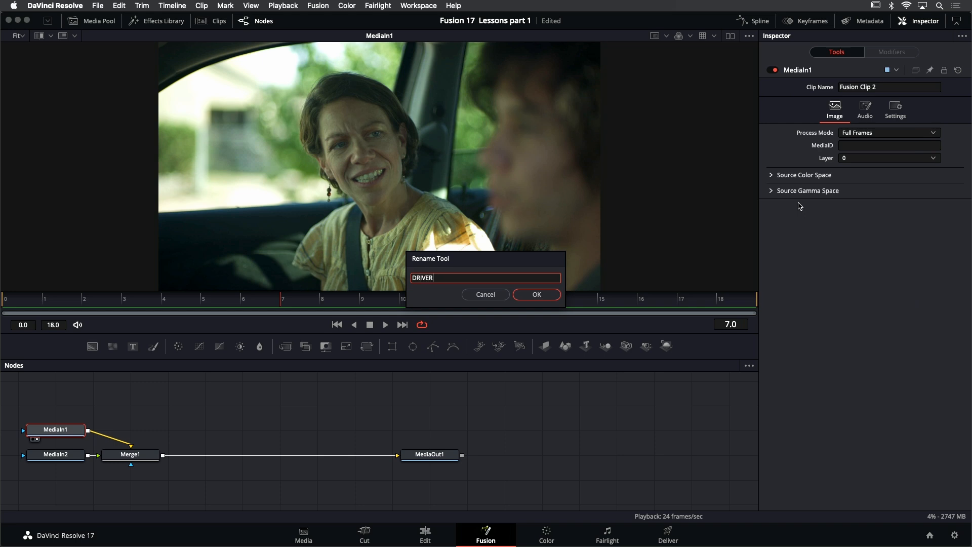
key("Return")
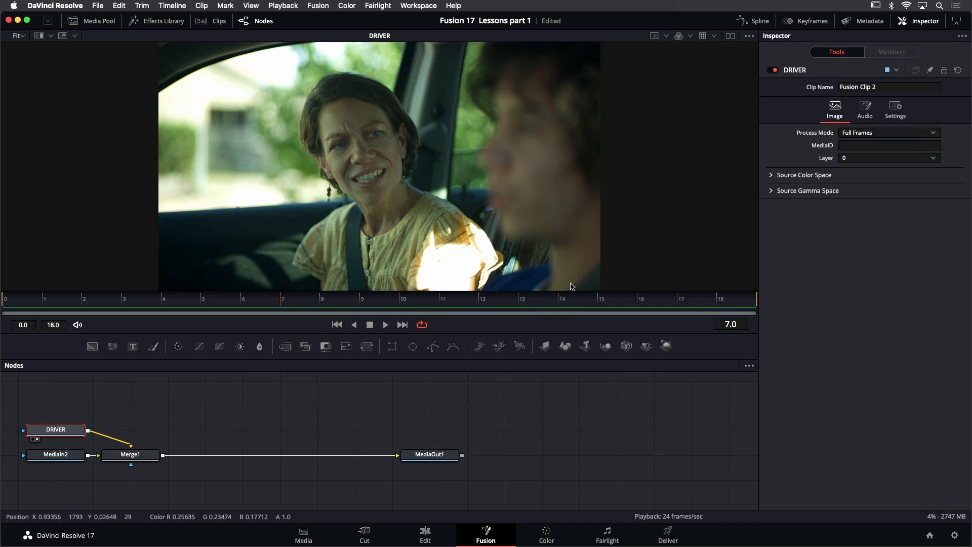
- Show the MediaIn2 node in the viewer, play its take and return to the first frame
left_click(68, 460)
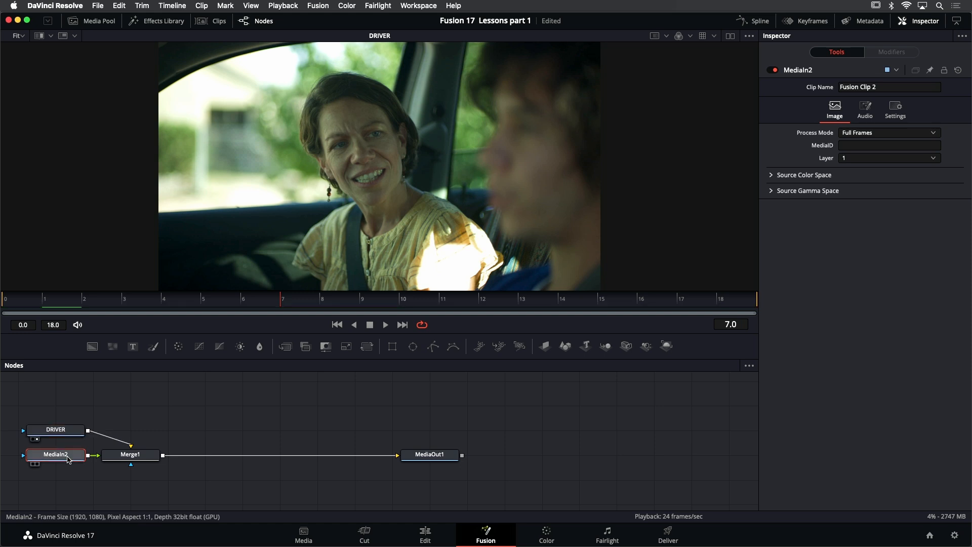
key("1")
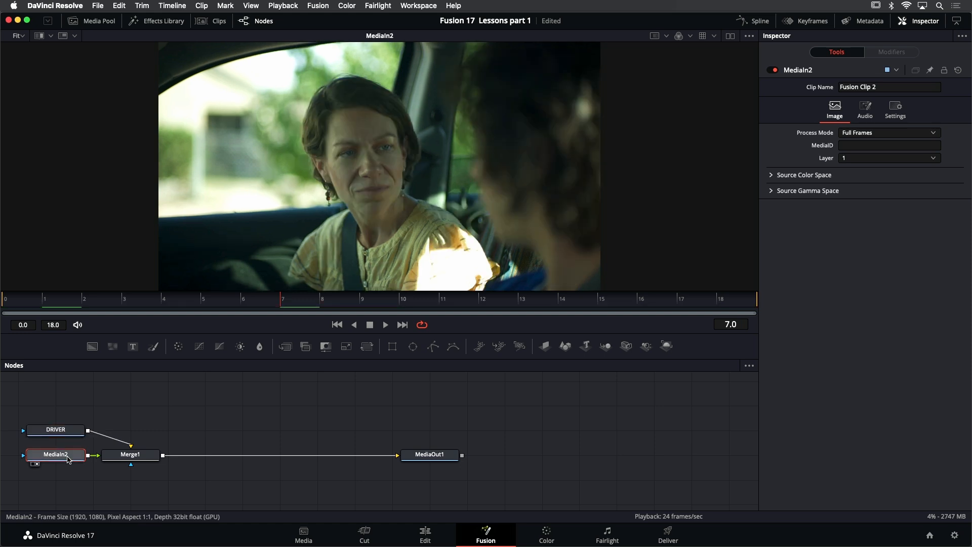
left_click(384, 324)
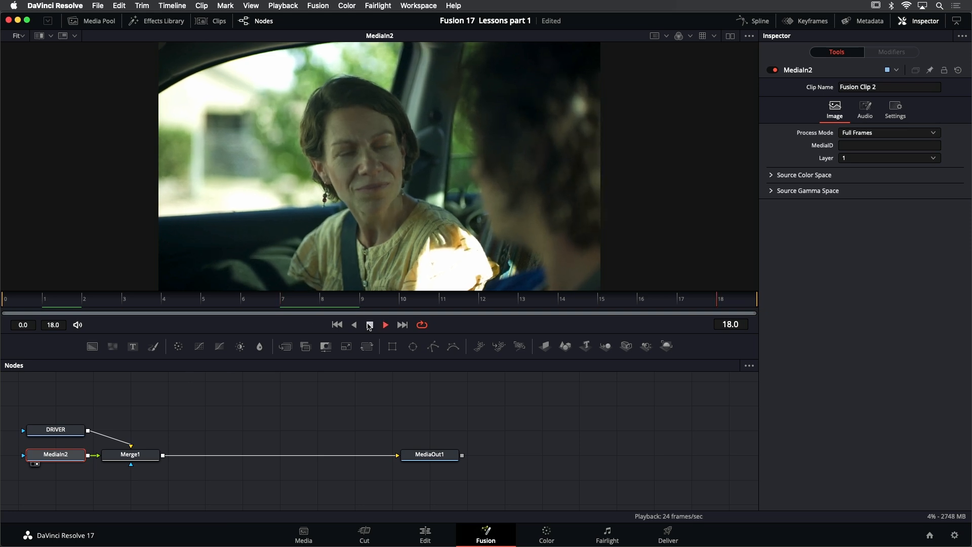
left_click(367, 325)
left_click(337, 325)
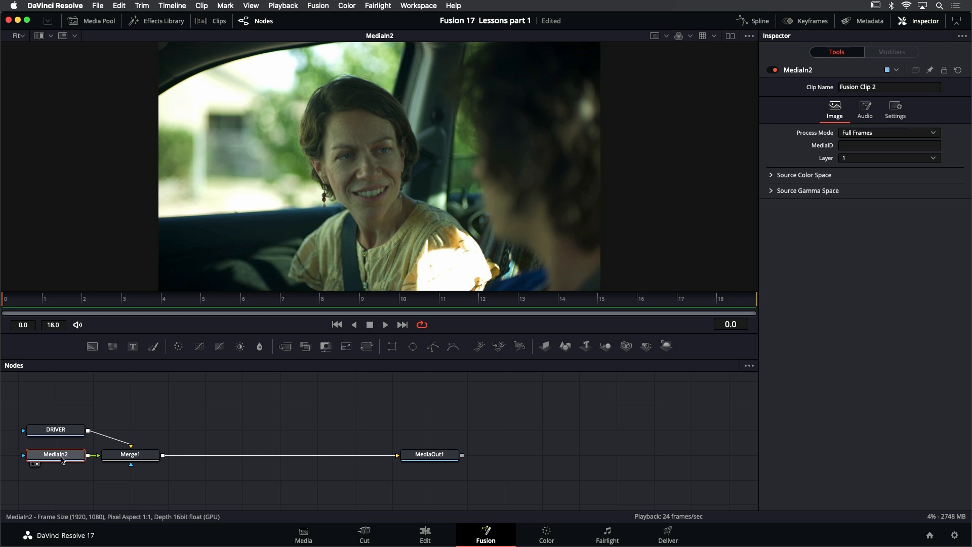
- Rename the MediaIn2 node to PASSENGER
key("F2")
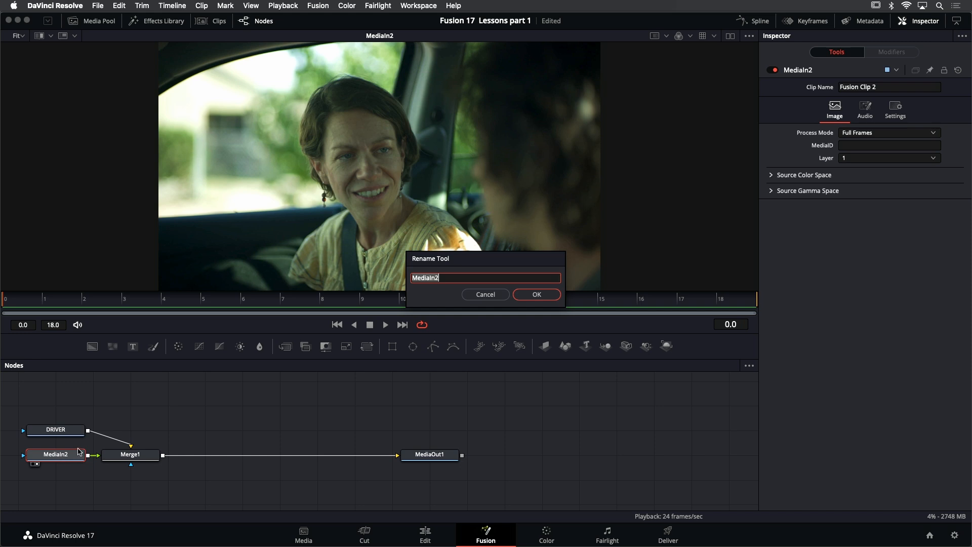
type("PASSENGER")
key("Return")
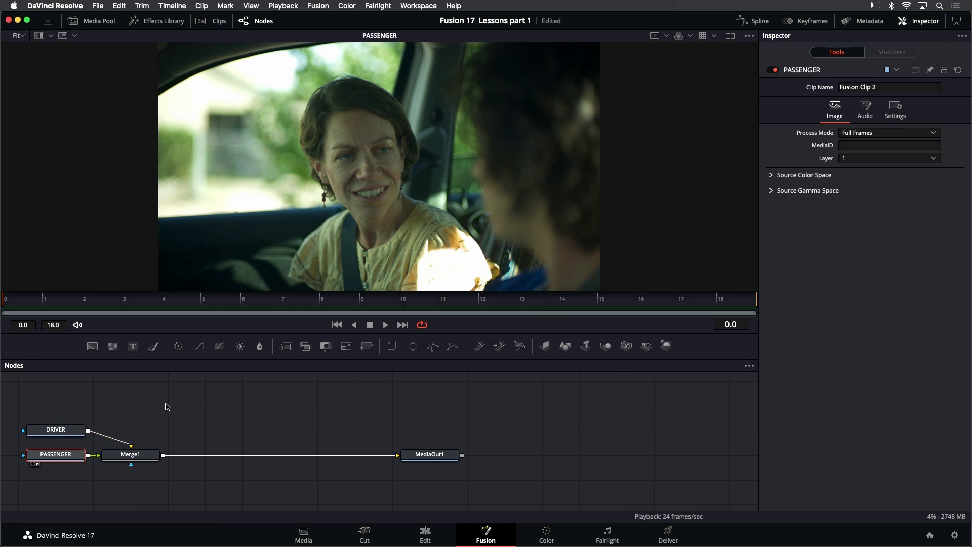
- Rearrange the node tree with PASSENGER directly above Merge1 and DRIVER in line before Merge1
left_click_drag(186, 402, 331, 410)
left_click(329, 405)
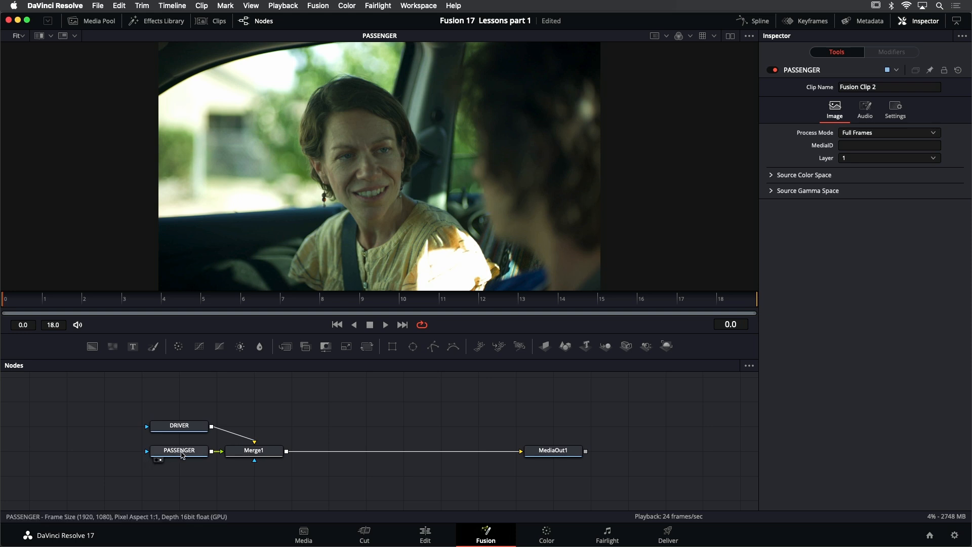
left_click_drag(182, 454, 256, 385)
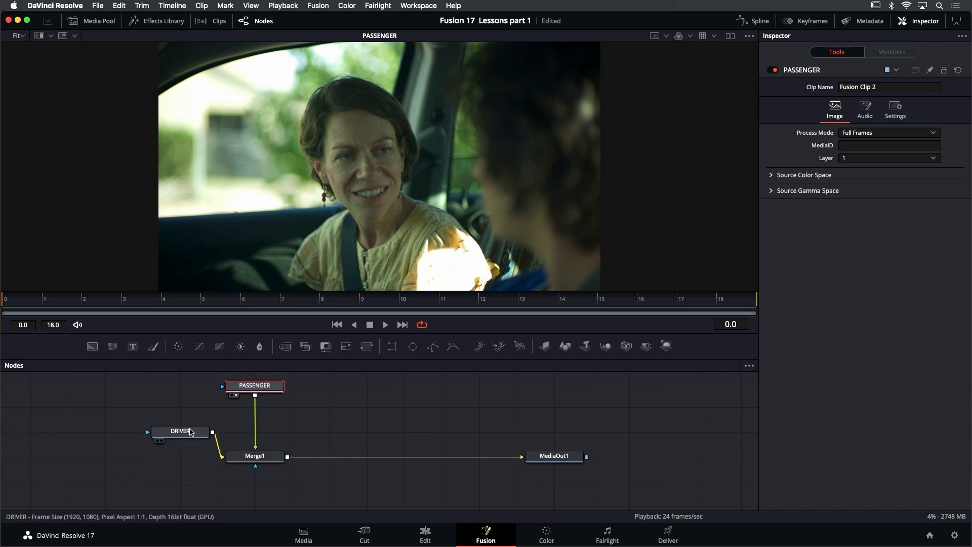
left_click_drag(188, 435, 149, 459)
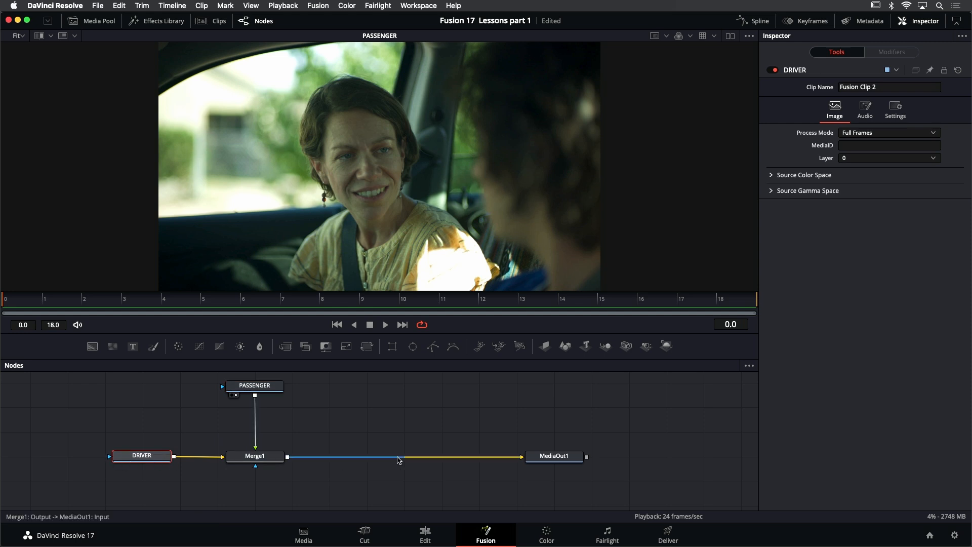
left_click_drag(389, 434, 390, 436)
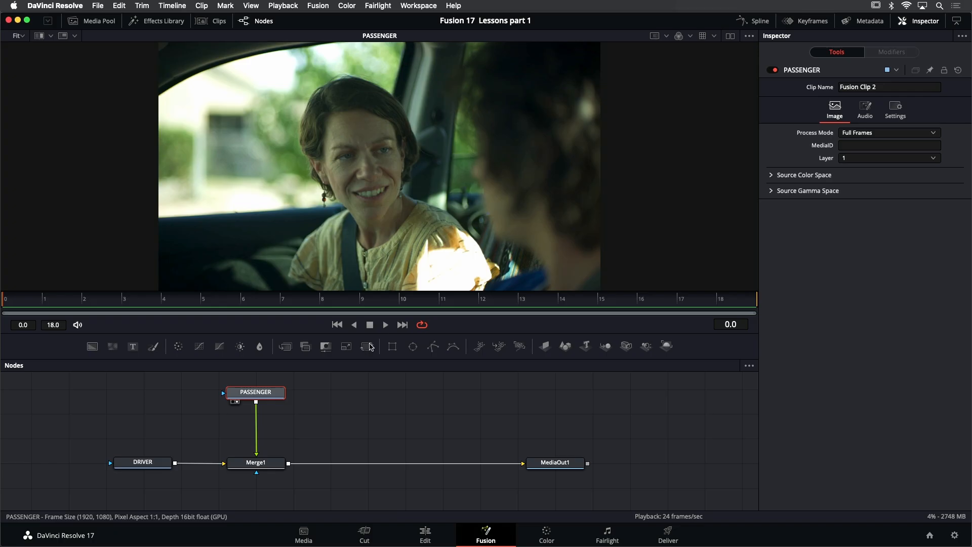
- Move the PASSENGER node farther above Merge1 while the clip plays, and return playback to the first frame
key("space")
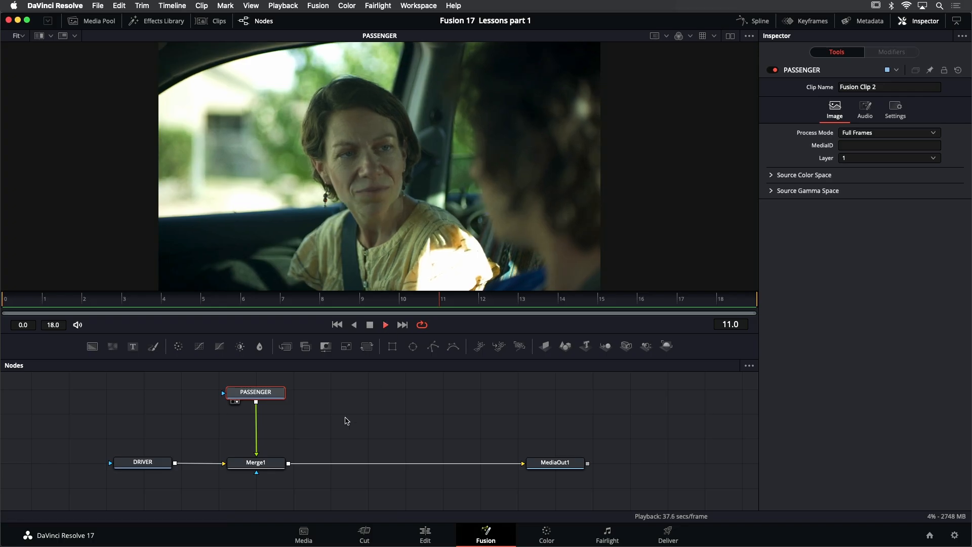
left_click_drag(315, 401, 311, 416)
left_click_drag(247, 406, 246, 380)
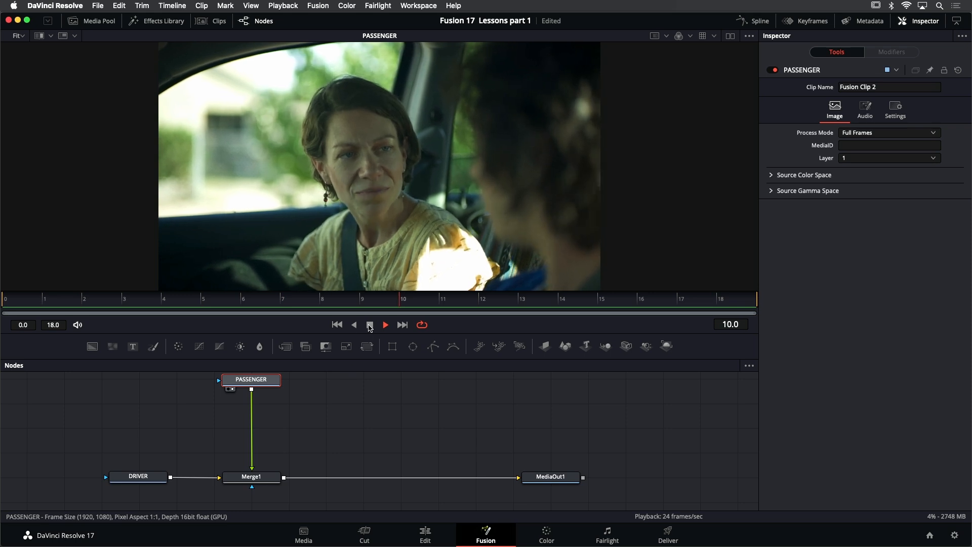
left_click(370, 324)
left_click(336, 324)
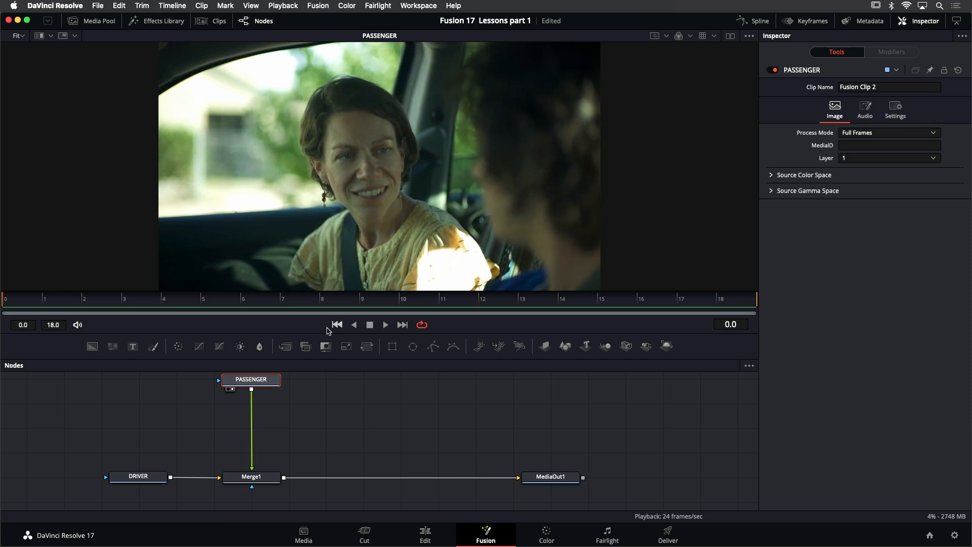
- Insert a Tracker node from the Tracking tools between PASSENGER and Merge1 and show it in the viewer
left_click(163, 22)
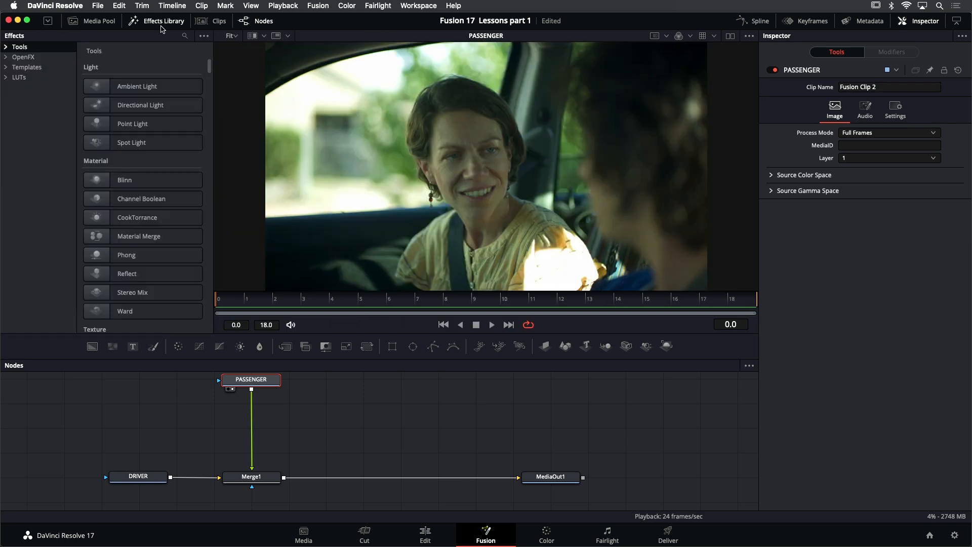
left_click(6, 47)
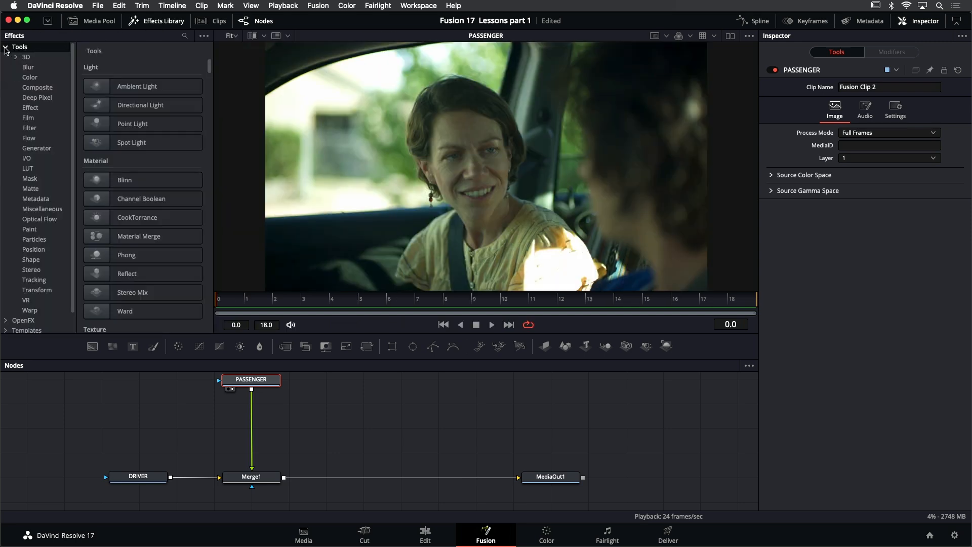
left_click(37, 290)
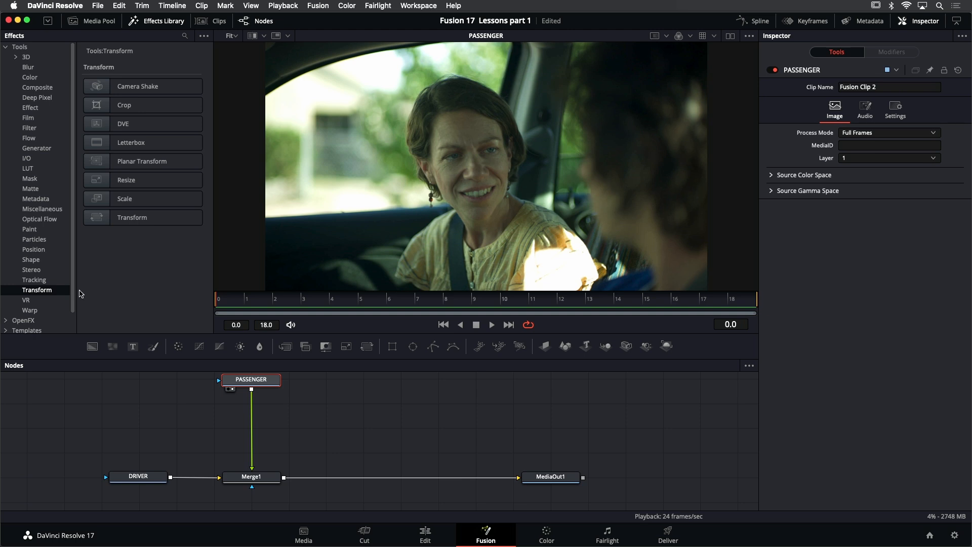
left_click(45, 281)
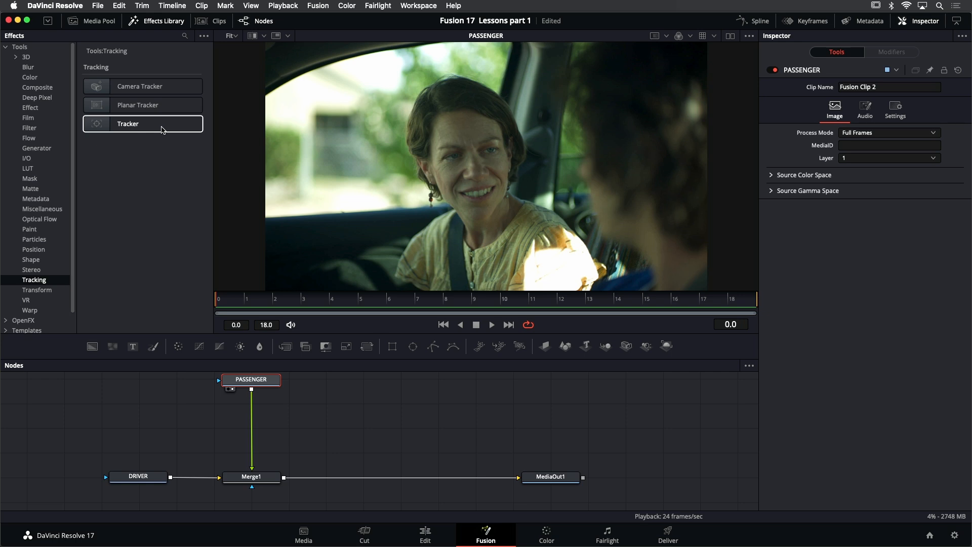
left_click_drag(161, 130, 252, 408)
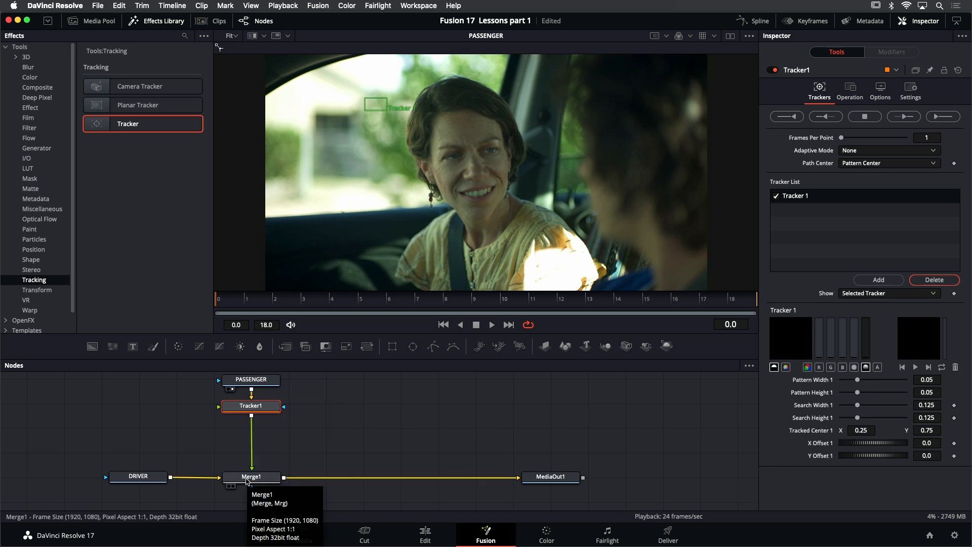
left_click(163, 20)
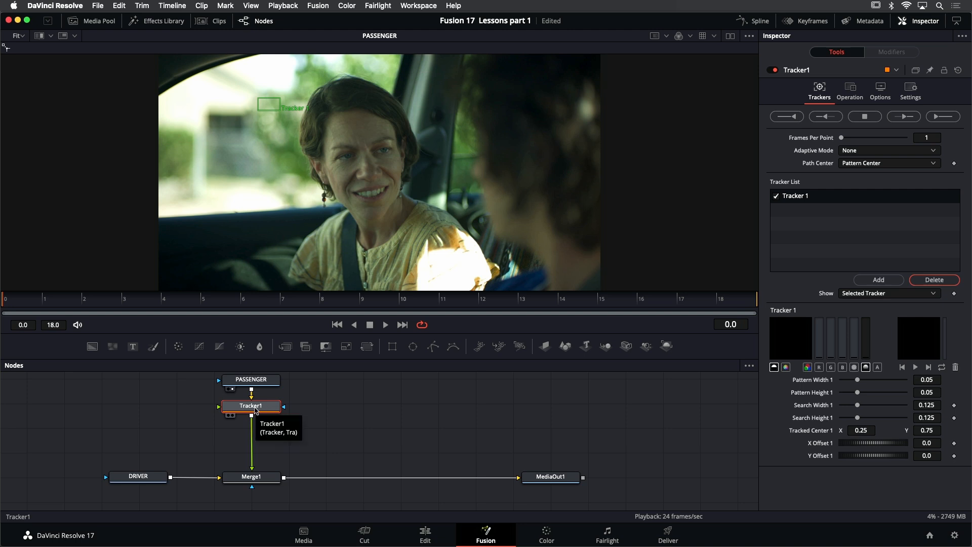
key("1")
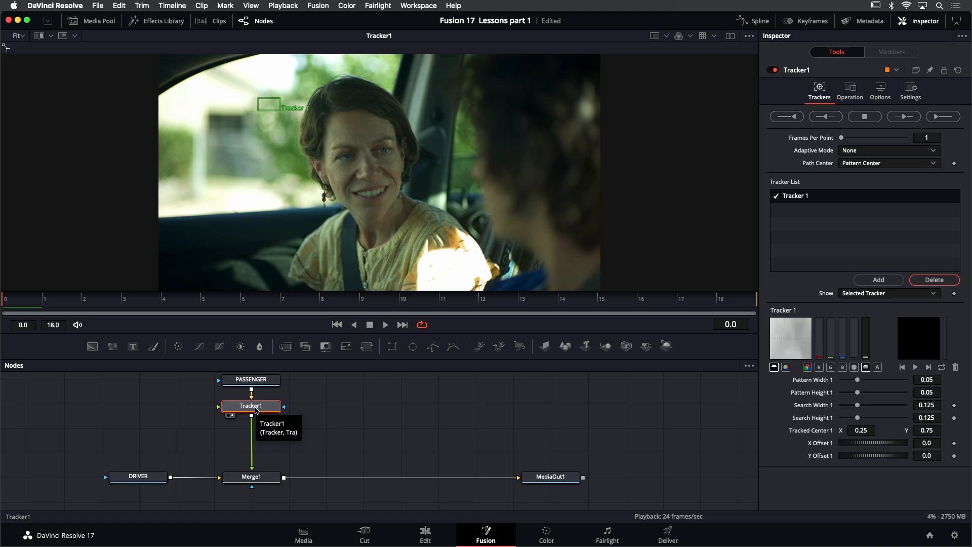
- Resize Tracker 1's pattern to about 0.035 by 0.048 and search area to about 0.109 by 0.131, and place it on the pillar beside the passenger's head
scroll(307, 131, "up", 5)
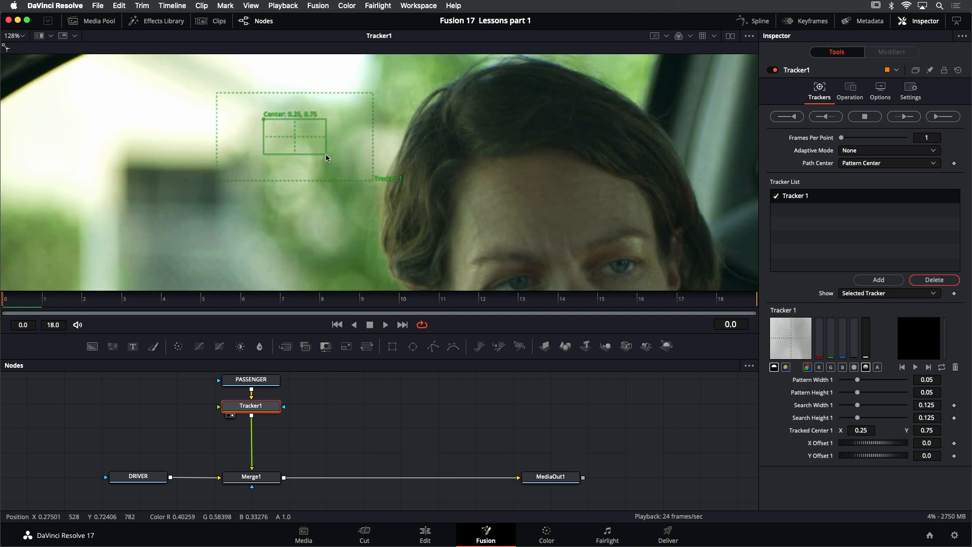
mouse_move(326, 154)
left_mouse_down()
mouse_move(301, 155)
mouse_move(318, 153)
left_mouse_up()
left_click_drag(374, 179, 363, 181)
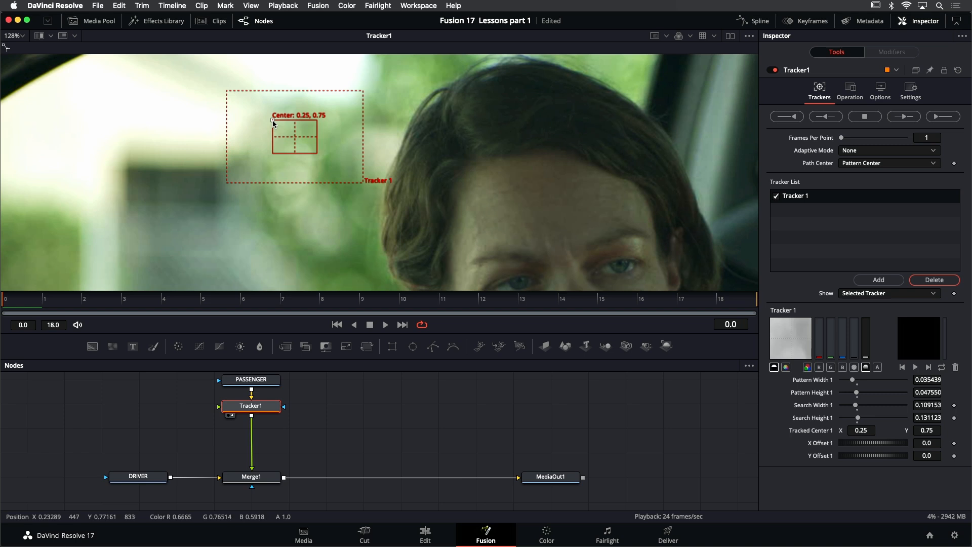
left_click_drag(273, 123, 667, 150)
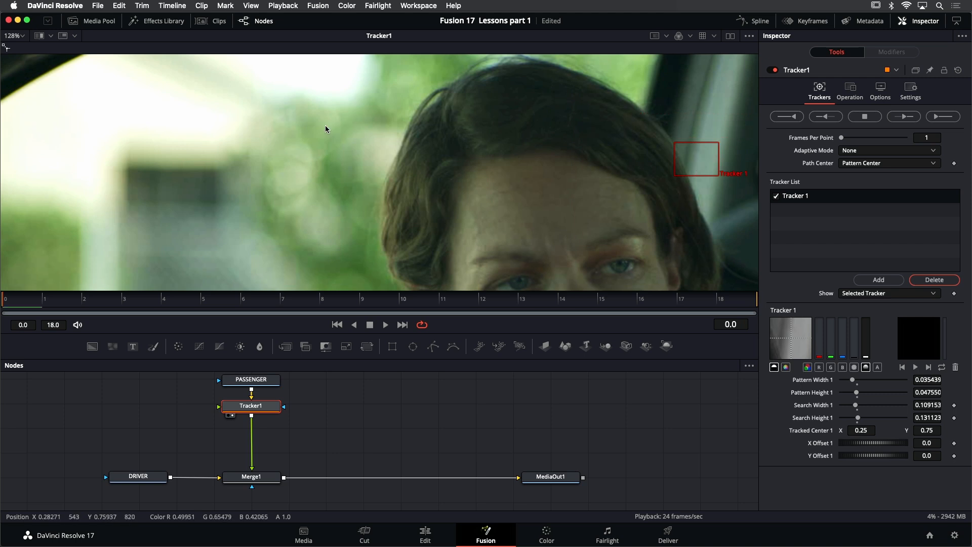
- Play the clip with the whole frame in view to check the tracked feature, and return to the first frame
scroll(326, 129, "down", 5)
scroll(438, 186, "up", 2)
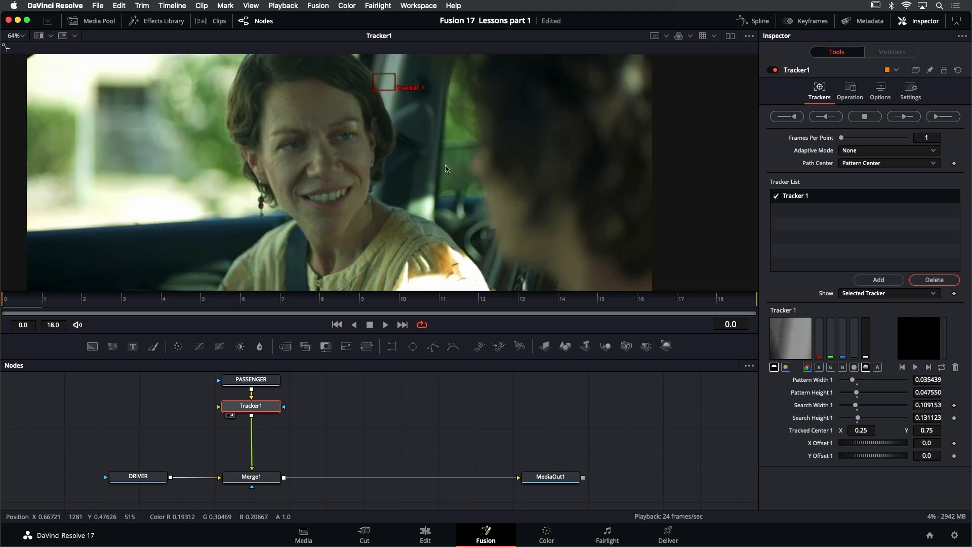
left_click_drag(446, 165, 426, 176)
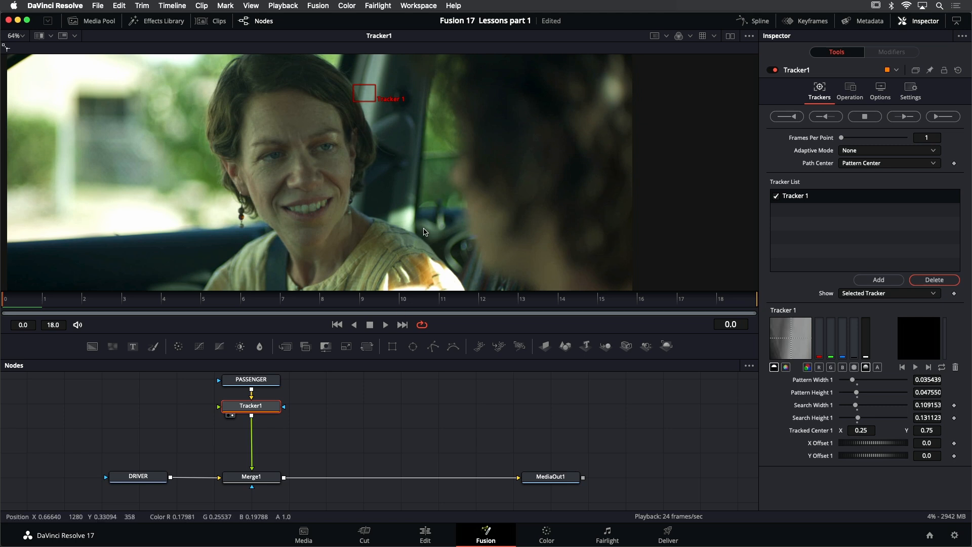
key("super+f")
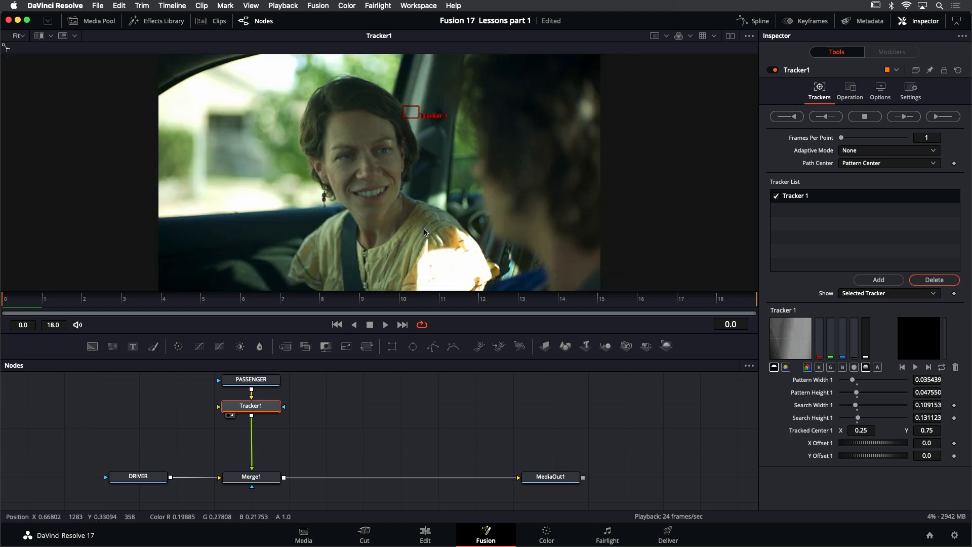
left_click(391, 326)
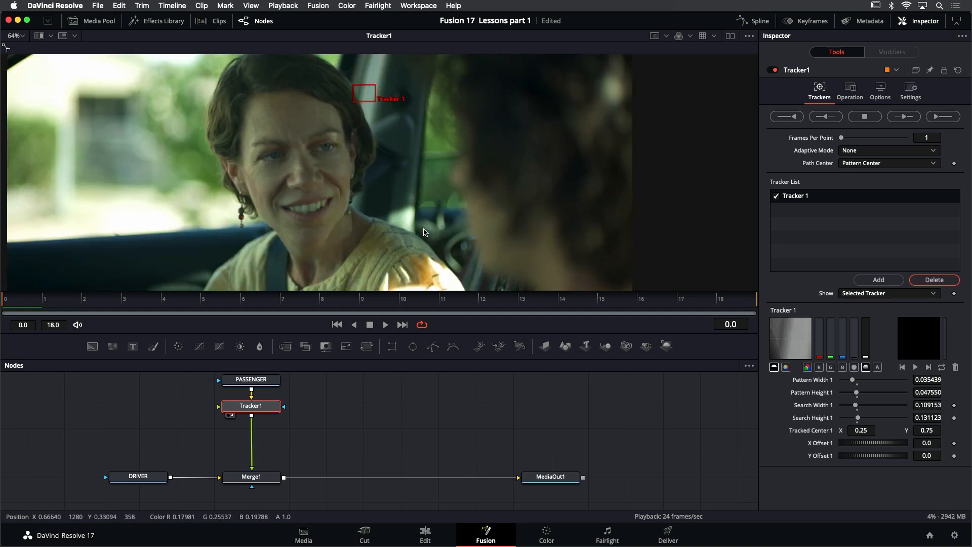
key("super+f")
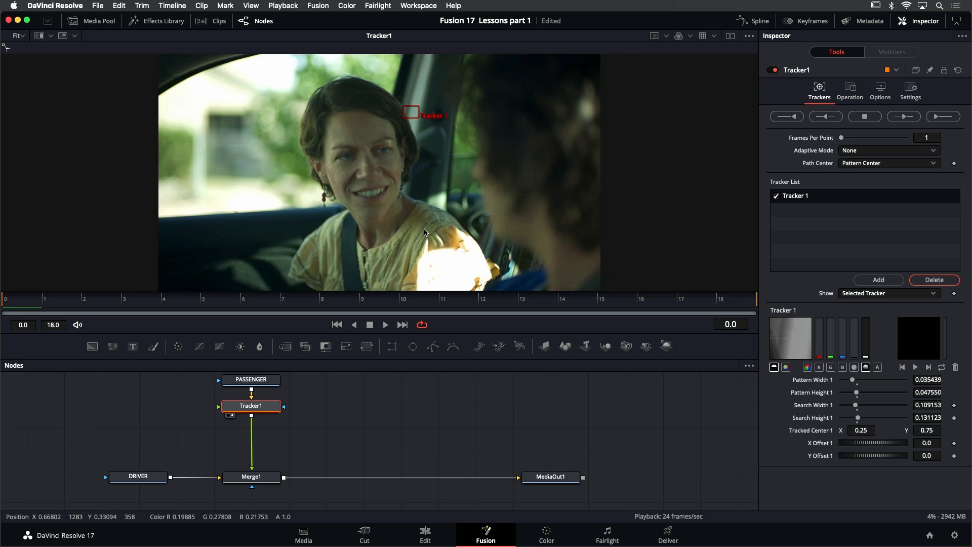
left_click(390, 325)
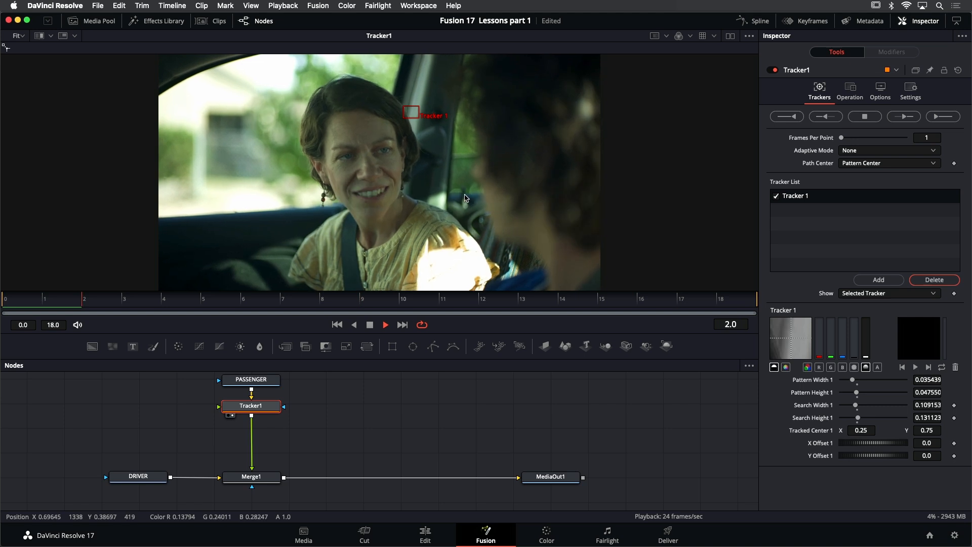
left_click(370, 324)
left_click(337, 325)
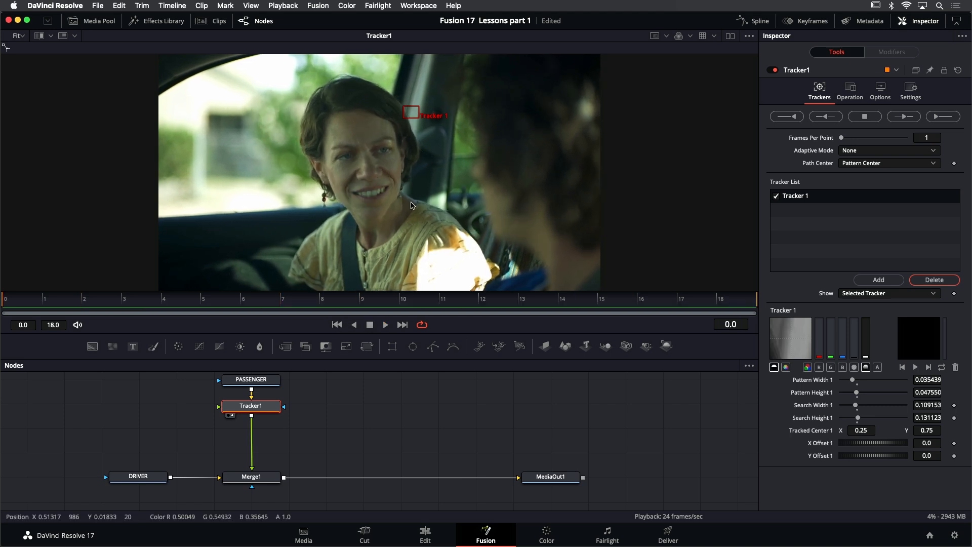
- Move Tracker 1 onto the small bright detail between the passenger's shoulder and the driver's hair, and fit the image in the viewer
left_click_drag(404, 108, 454, 200)
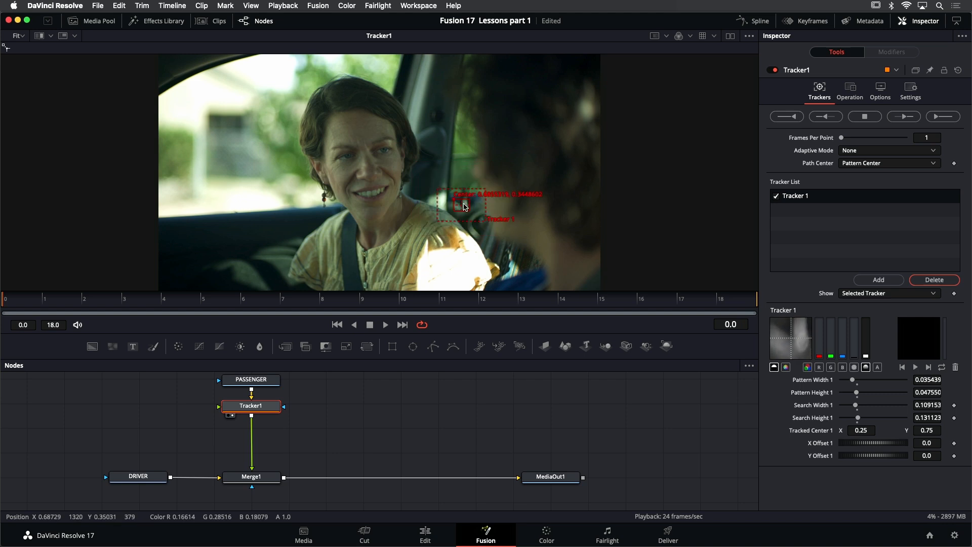
scroll(458, 205, "up", 5)
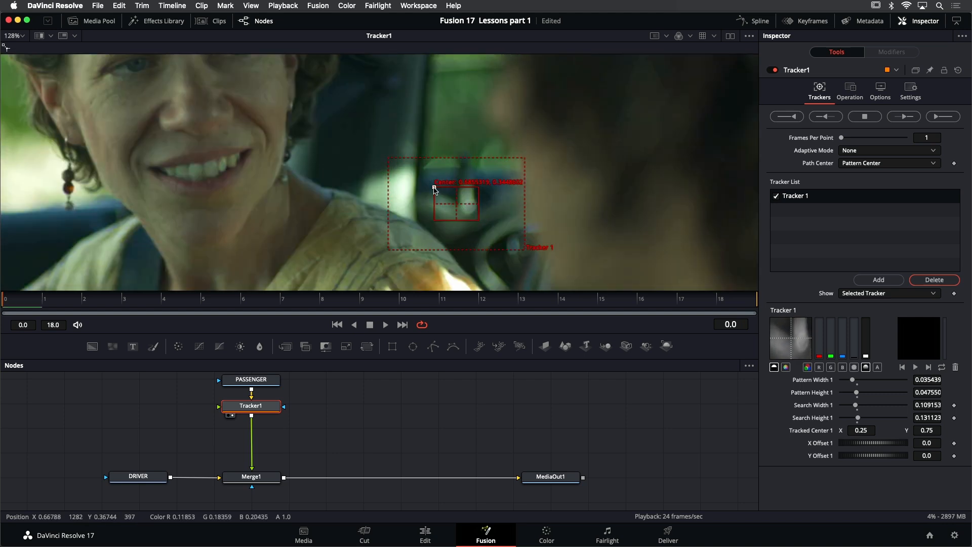
left_click_drag(434, 189, 436, 189)
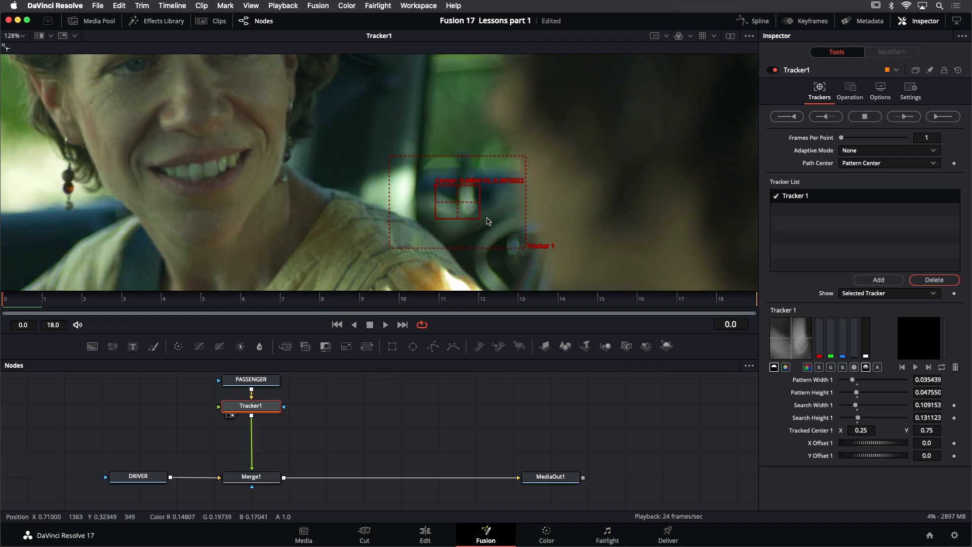
scroll(488, 222, "down", 3)
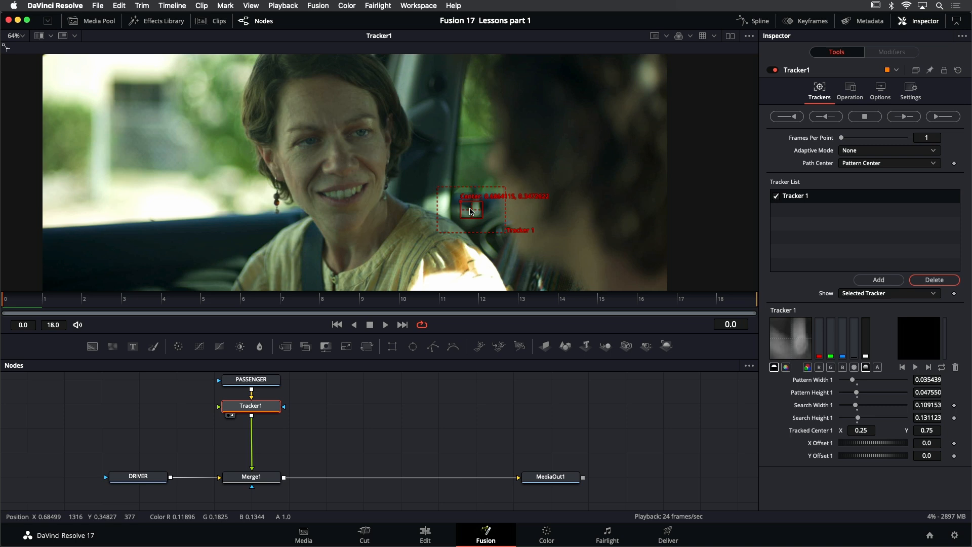
key("shift+z")
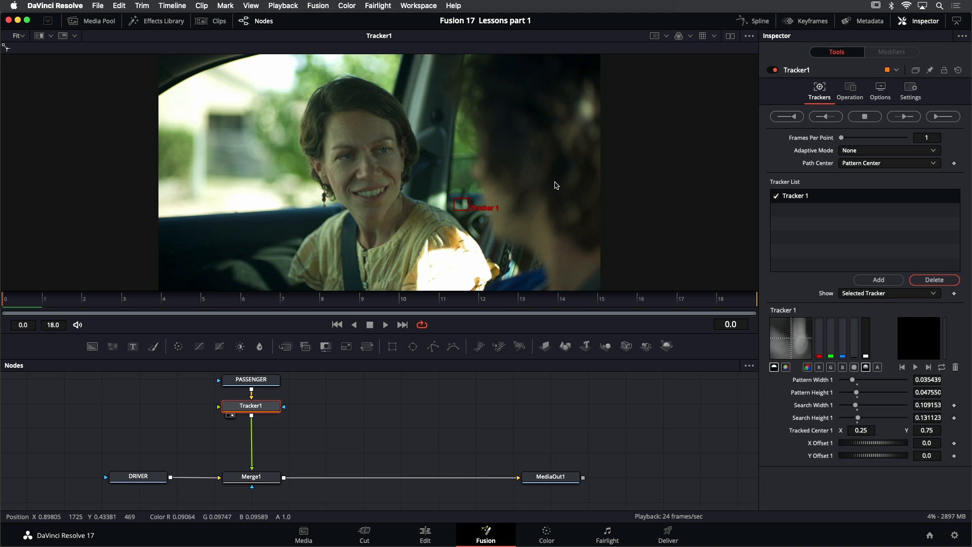
- Add two more trackers, shrink their boxes, and place Tracker 2 on the pillar beside the passenger's head and Tracker 3 low on the door panel
left_click(881, 280)
left_click(881, 281)
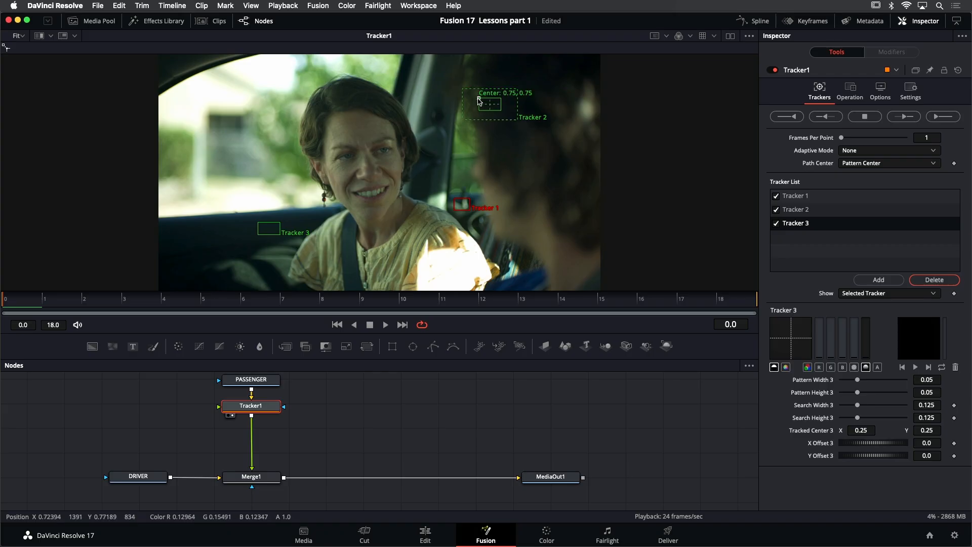
left_click_drag(480, 100, 458, 138)
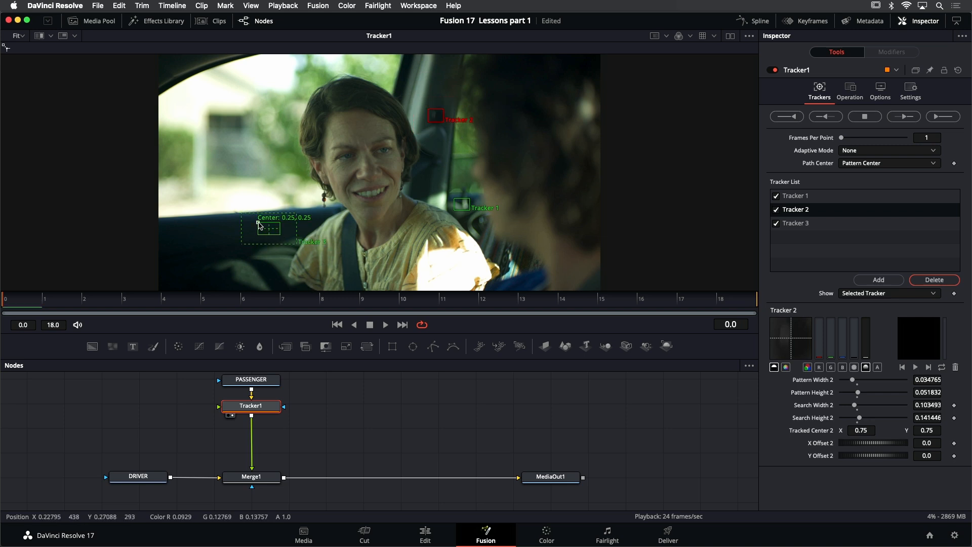
left_click_drag(259, 225, 222, 264)
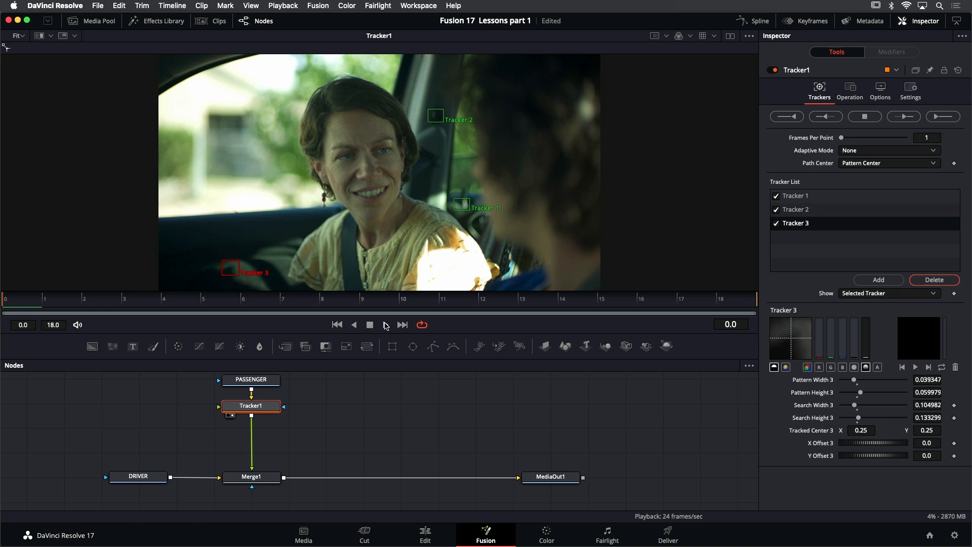
- Play the clip to check the placement of all three trackers, and return to the first frame
left_click(386, 324)
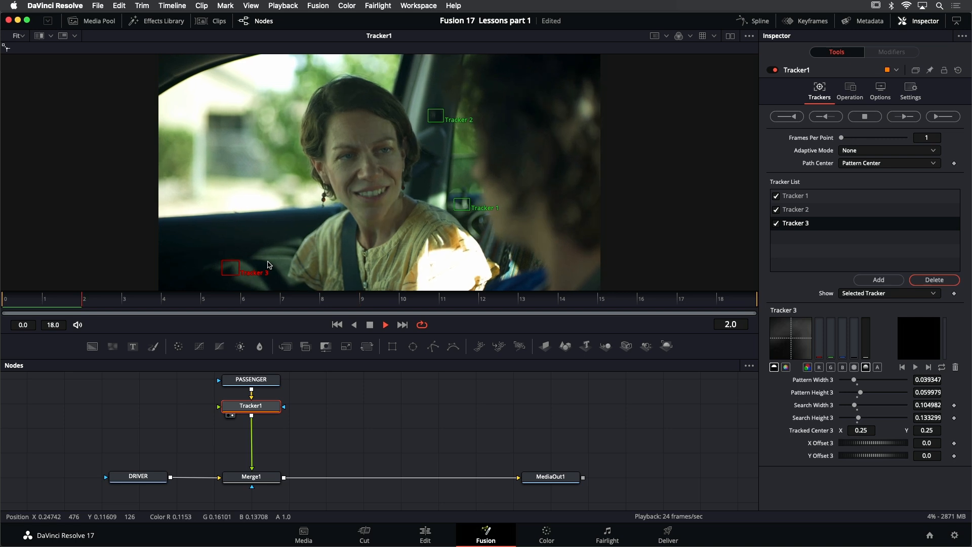
left_click(374, 325)
left_click(338, 325)
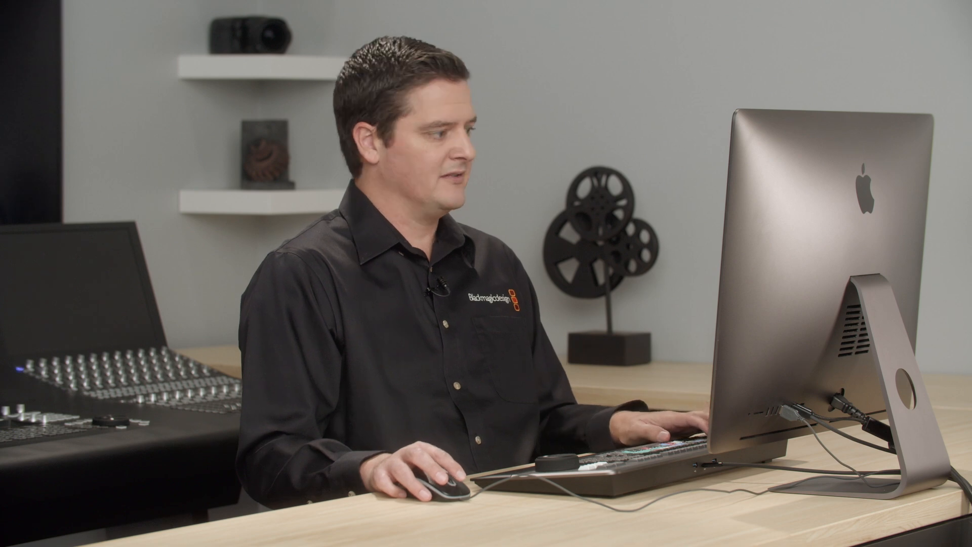
- Track all three points forward from the first frame through the whole clip and play back the tracked result
left_click(934, 117)
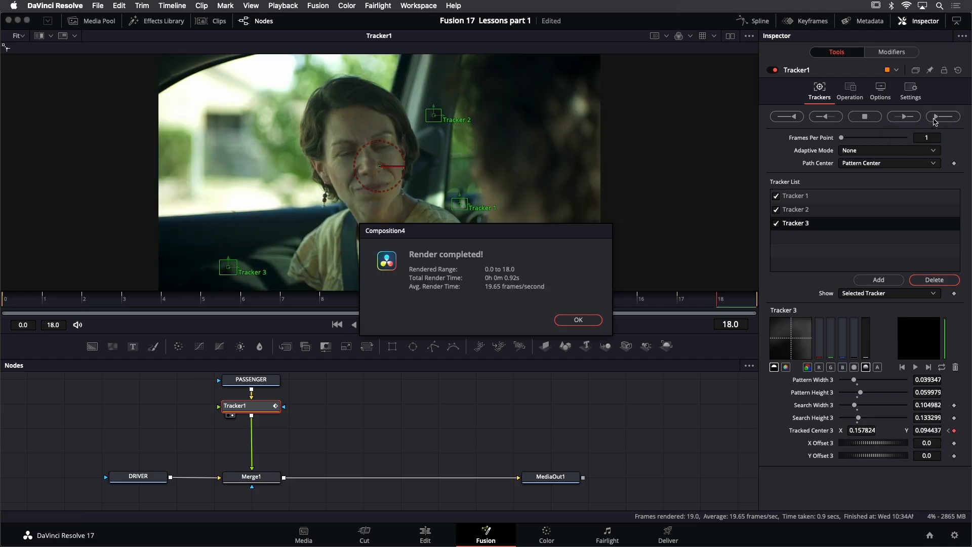
left_click(578, 321)
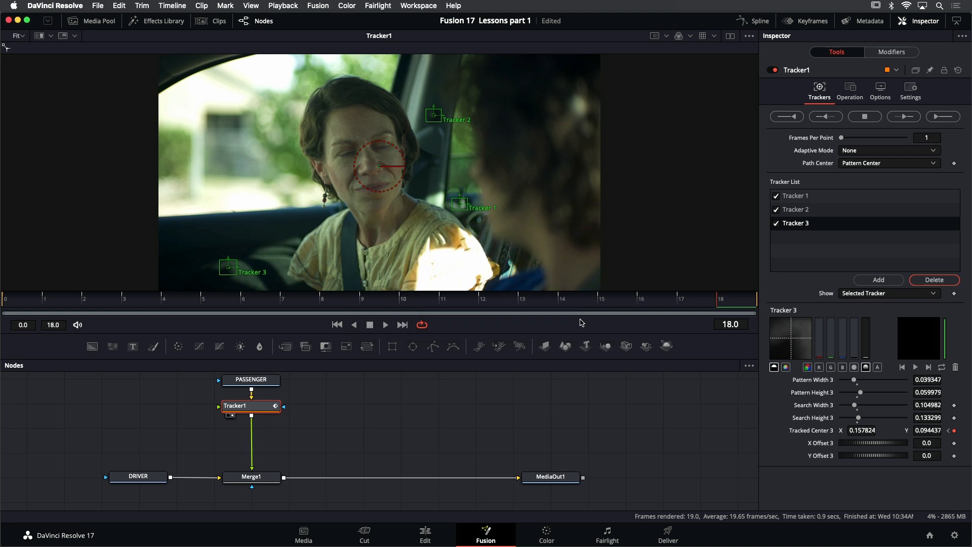
key("space")
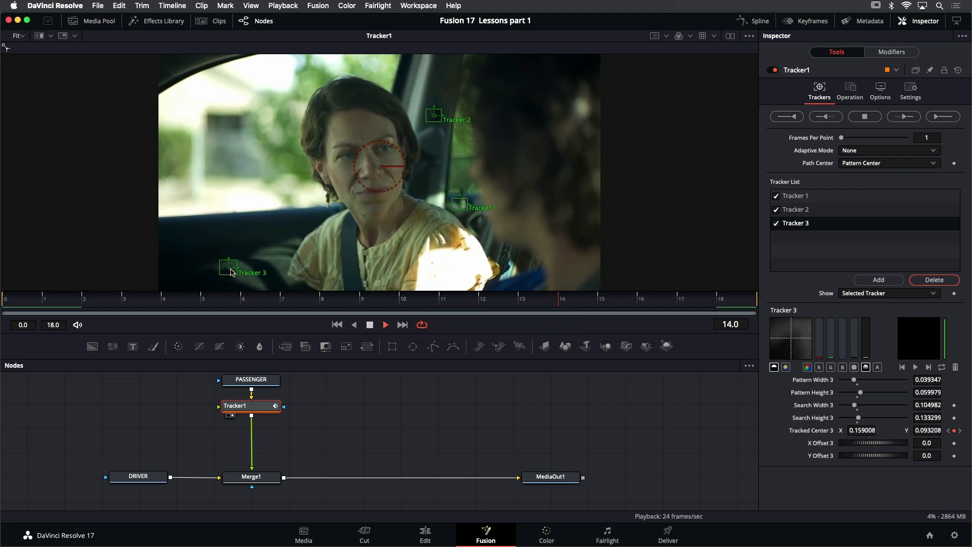
left_click(366, 326)
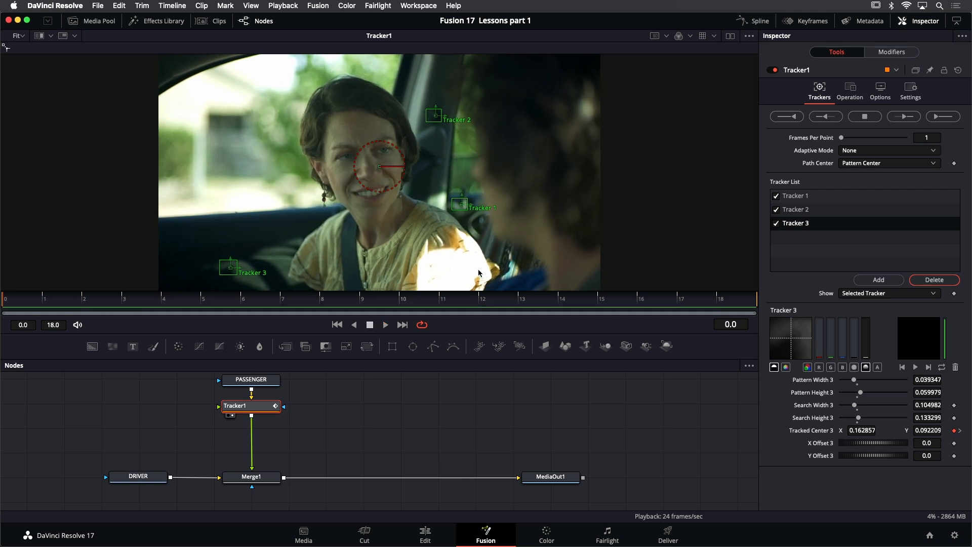
- Set Tracker1's operation to Match Move with the merge set to BG only, and play back the stabilized passenger shot
left_click(850, 88)
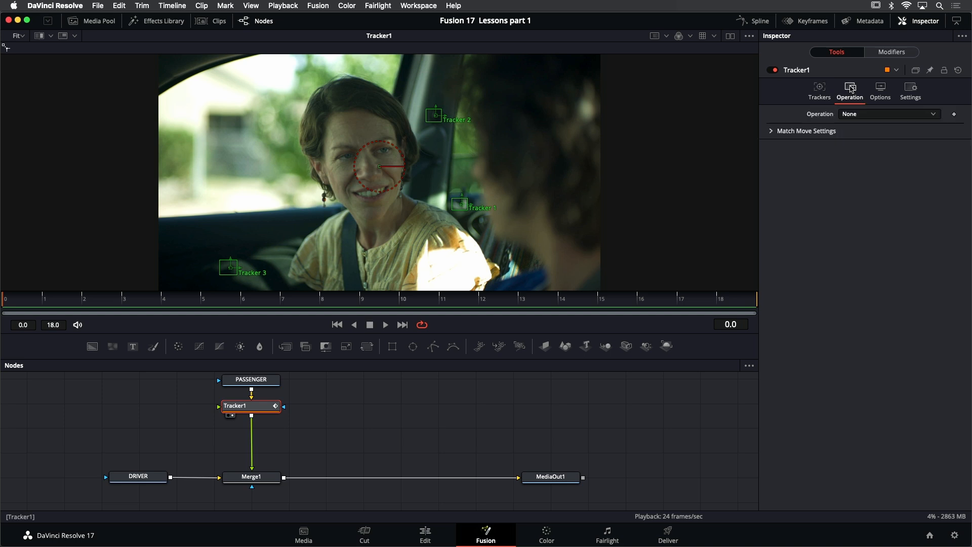
left_click(878, 115)
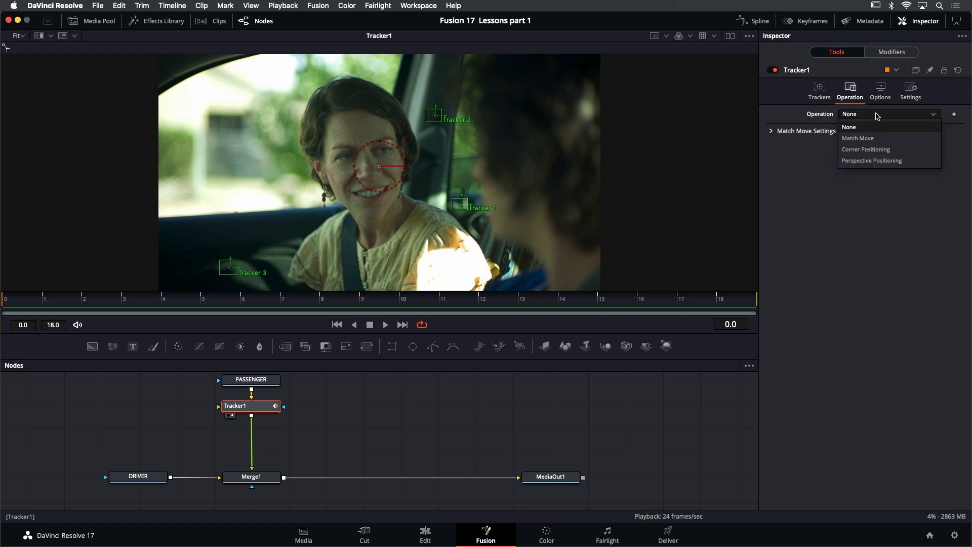
left_click(879, 139)
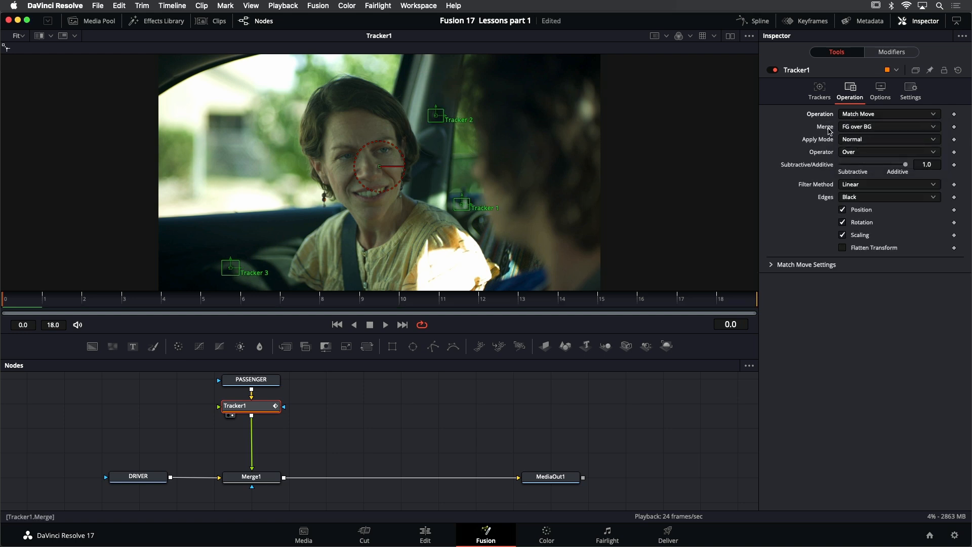
left_click(886, 130)
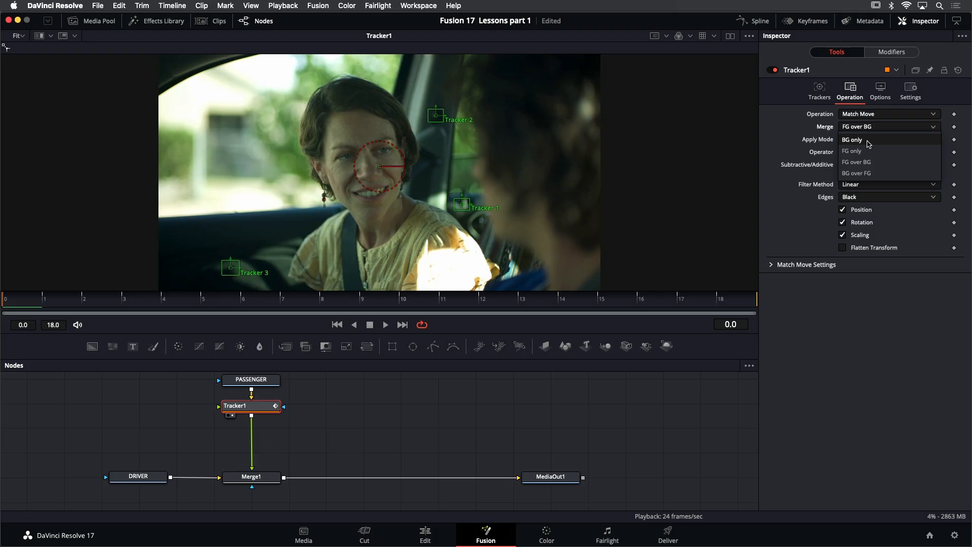
left_click(868, 142)
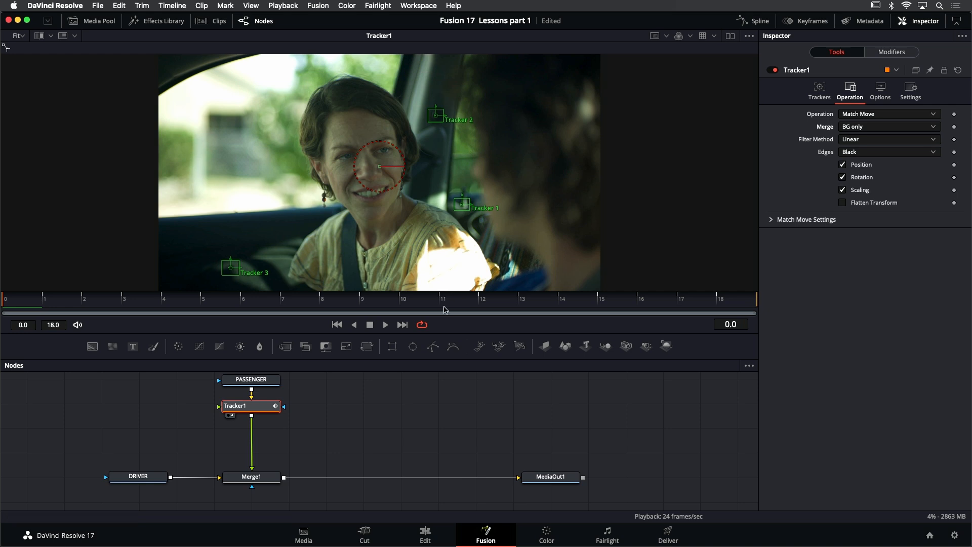
left_click(386, 326)
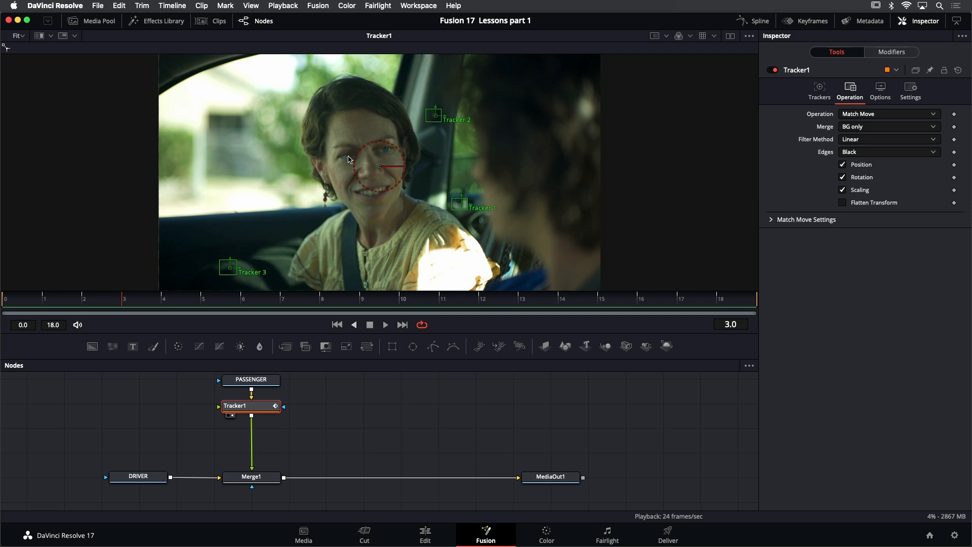
- Add a Polygon mask node from the Mask tools to the node graph beside the PASSENGER node
scroll(324, 400, "up", 1)
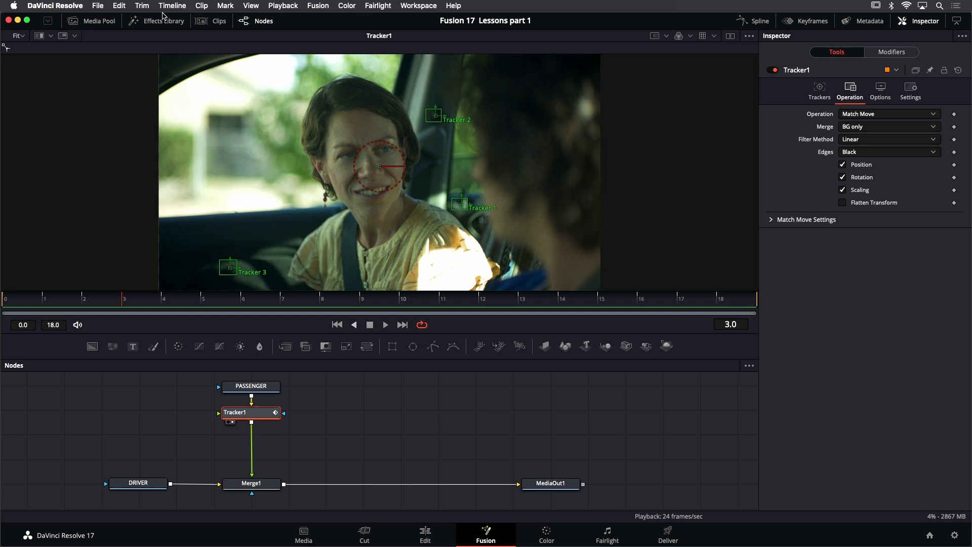
left_click(161, 20)
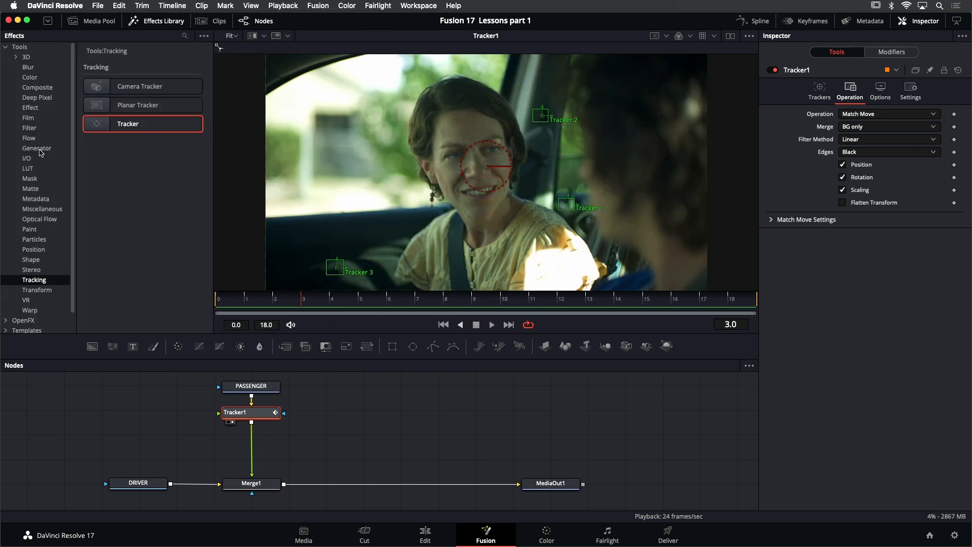
left_click(31, 179)
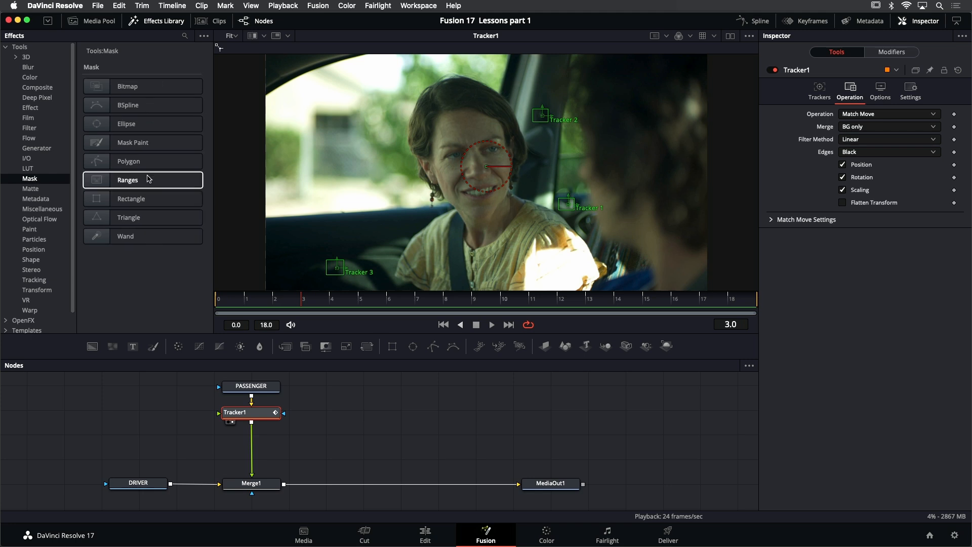
left_click_drag(142, 163, 163, 391)
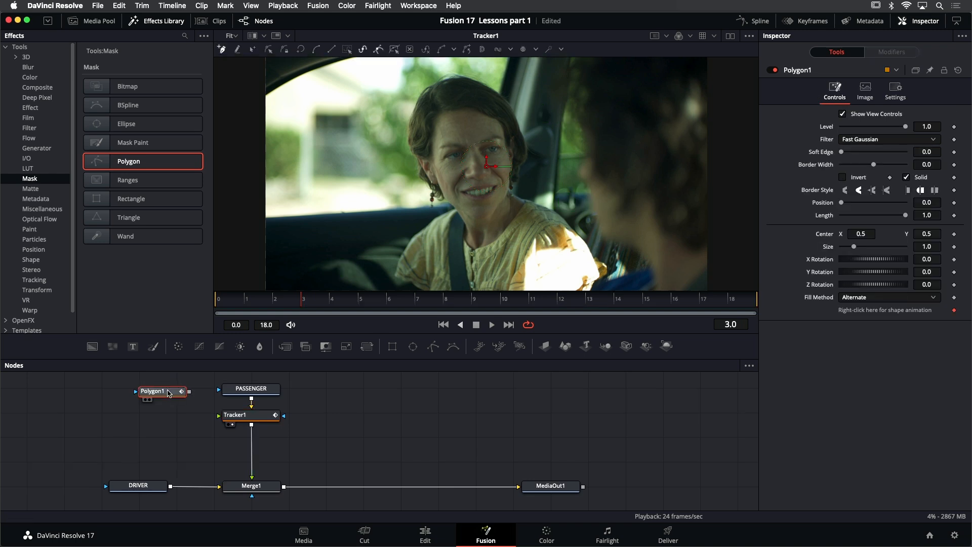
left_click(152, 21)
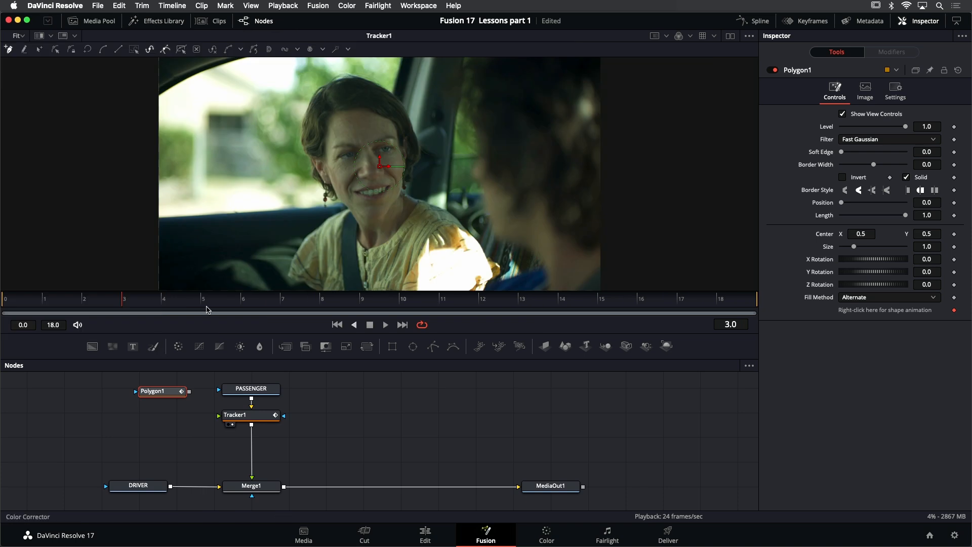
- Draw a closed polygon around the passenger, following the door pillar and her shoulder on the driver's side and running outside the frame elsewhere
scroll(446, 145, "down", 1)
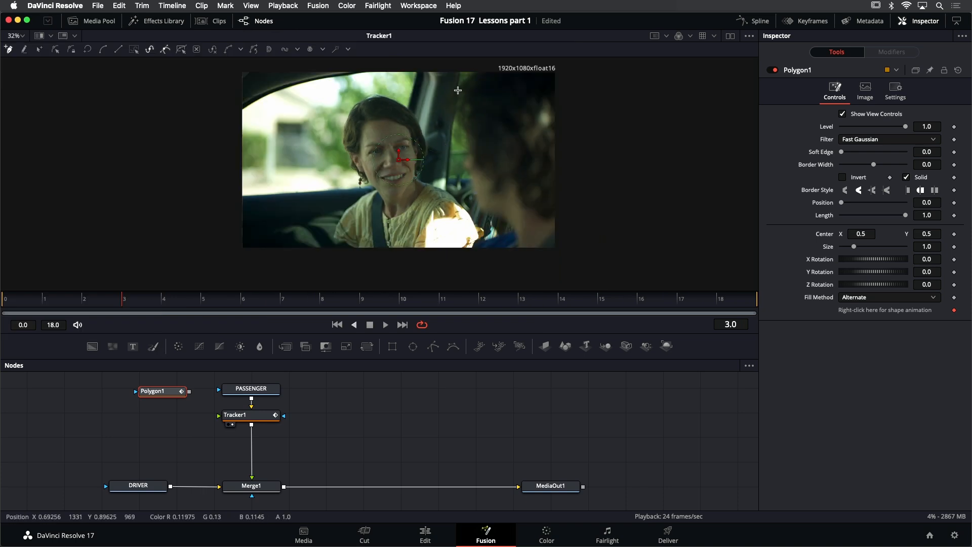
left_click(446, 62)
left_click_drag(442, 106, 440, 112)
left_click_drag(441, 153, 469, 253)
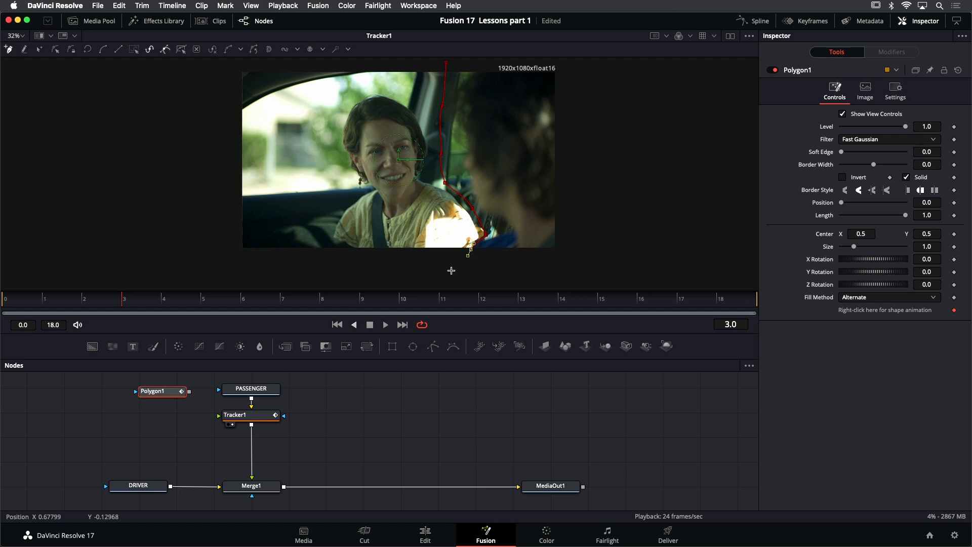
left_click_drag(401, 265, 349, 266)
mouse_move(224, 259)
left_mouse_down()
mouse_move(211, 245)
mouse_move(212, 254)
left_mouse_up()
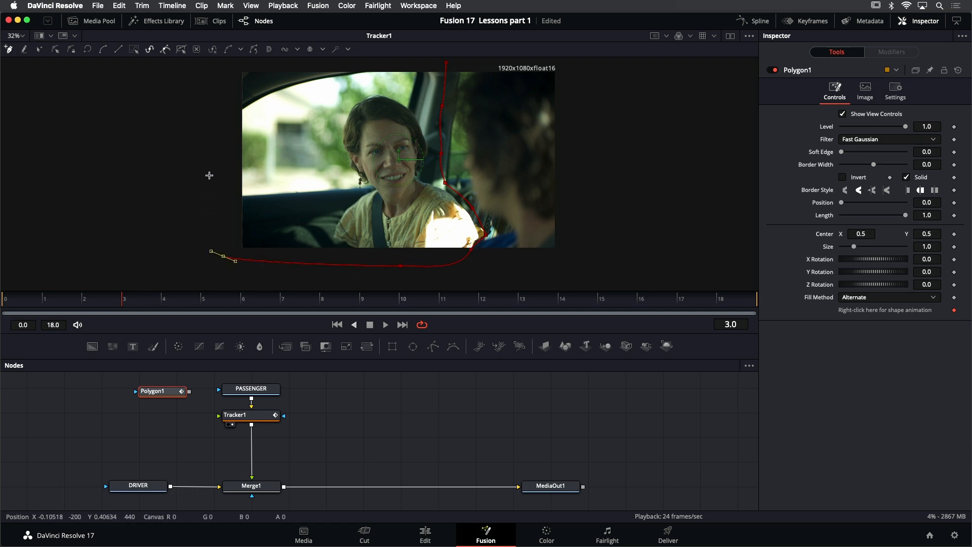
left_click(206, 80)
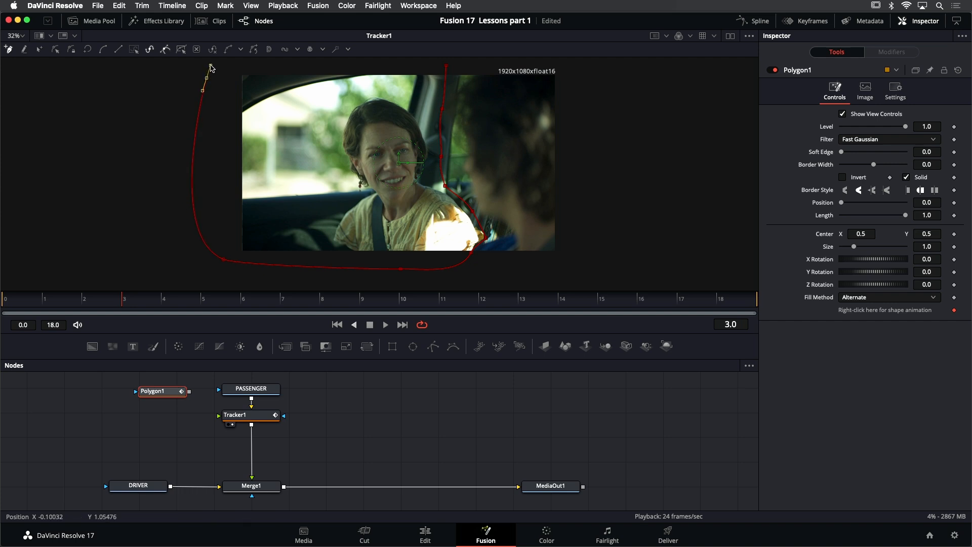
left_click_drag(212, 65, 212, 66)
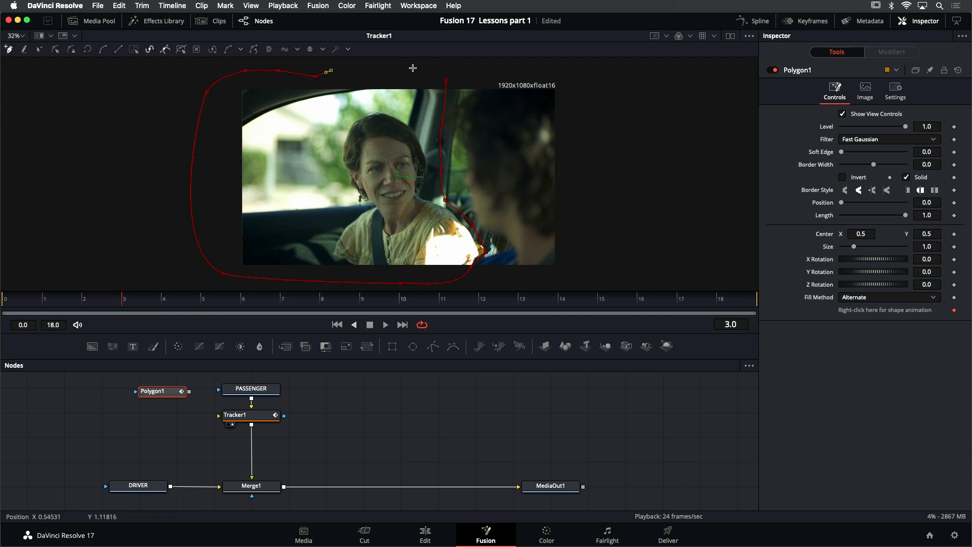
left_click_drag(406, 68, 416, 70)
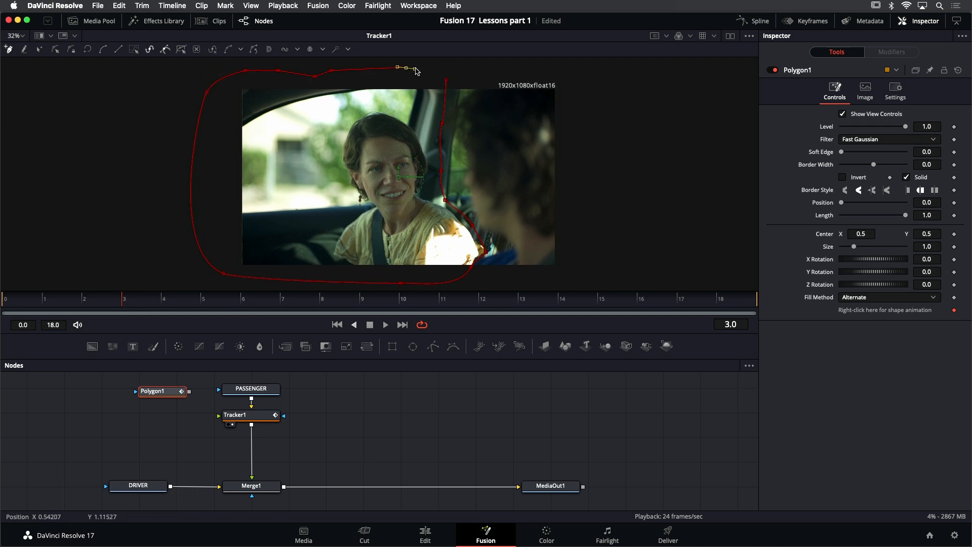
left_click(446, 80)
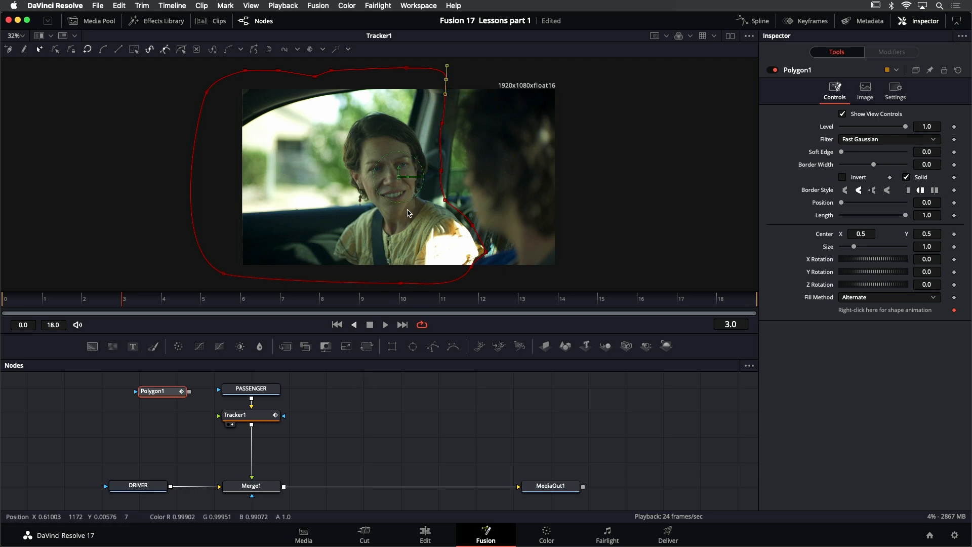
- Show the polygon mask in the viewer, set its soft edge to 0.0126, and inspect the softened edge up close
scroll(419, 231, "down", 2)
scroll(419, 231, "up", 2)
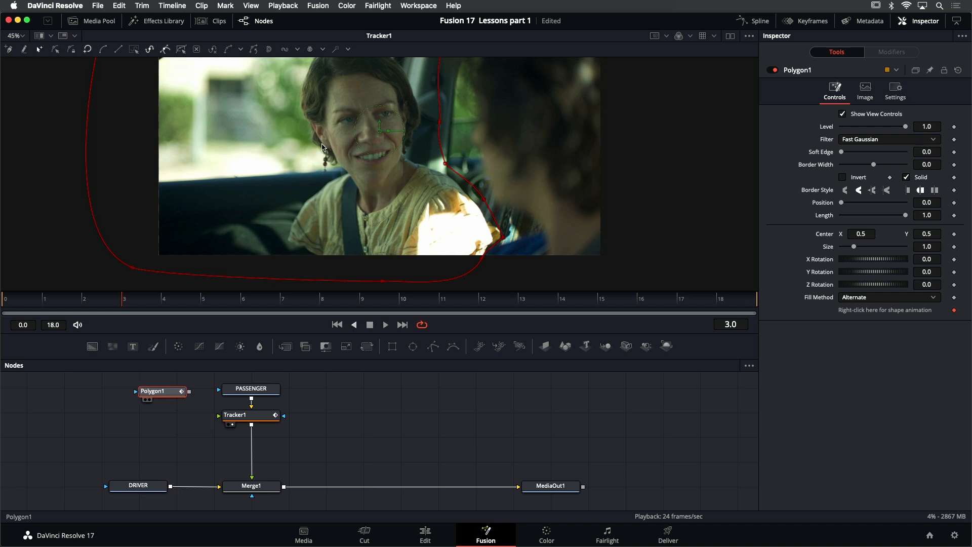
key("2")
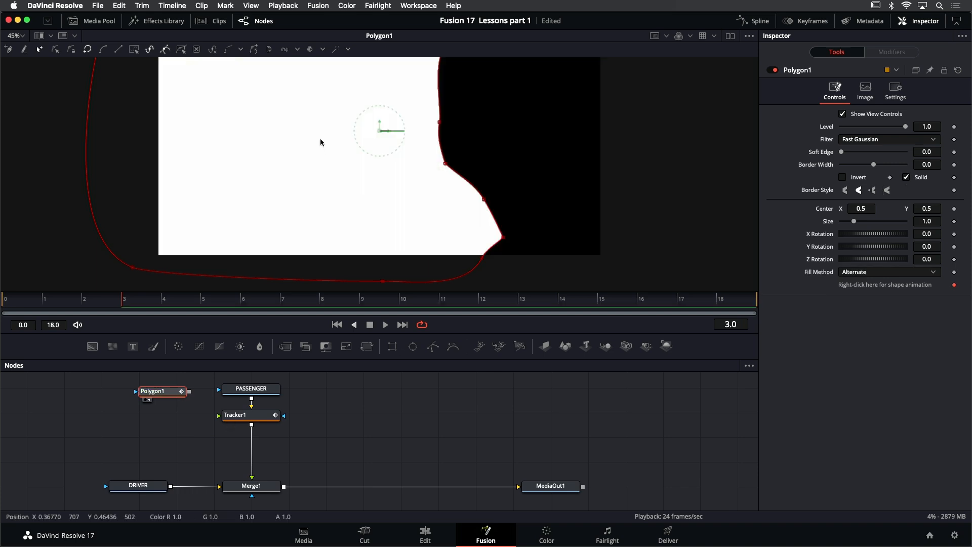
left_click_drag(316, 147, 274, 204)
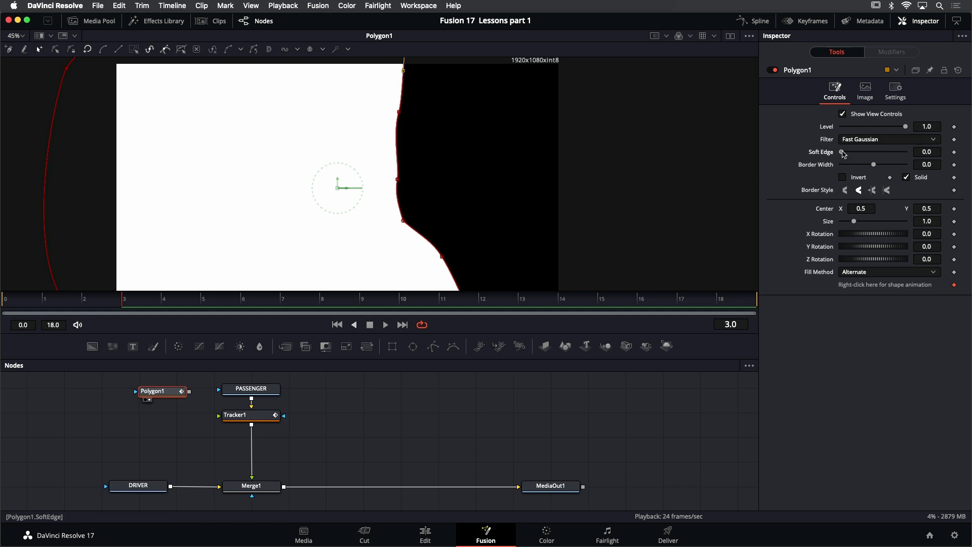
left_click_drag(843, 154, 848, 153)
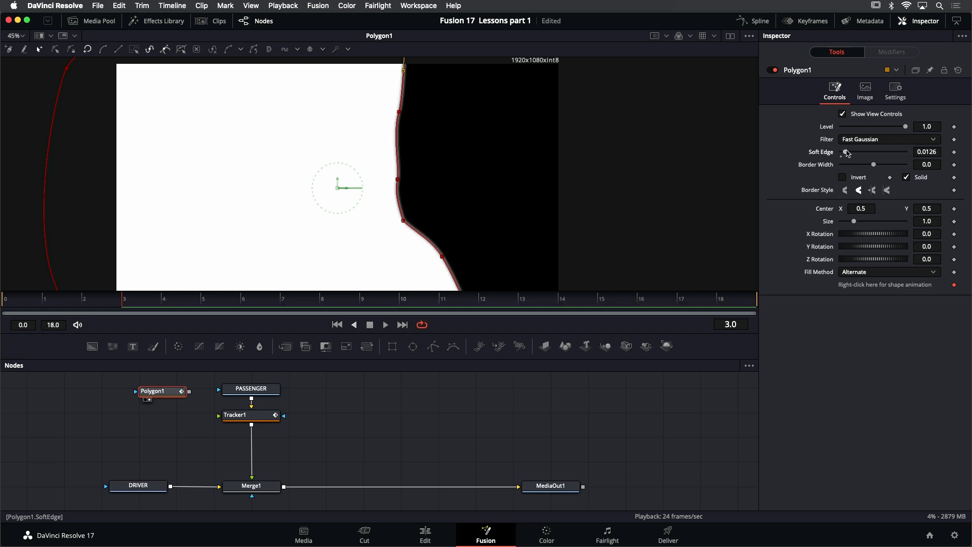
scroll(414, 234, "up", 5)
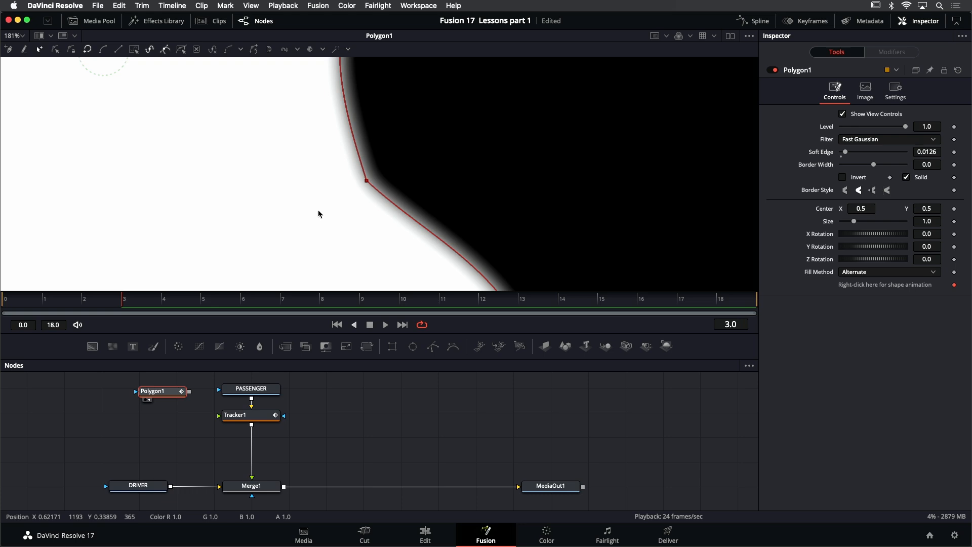
key("shift+z")
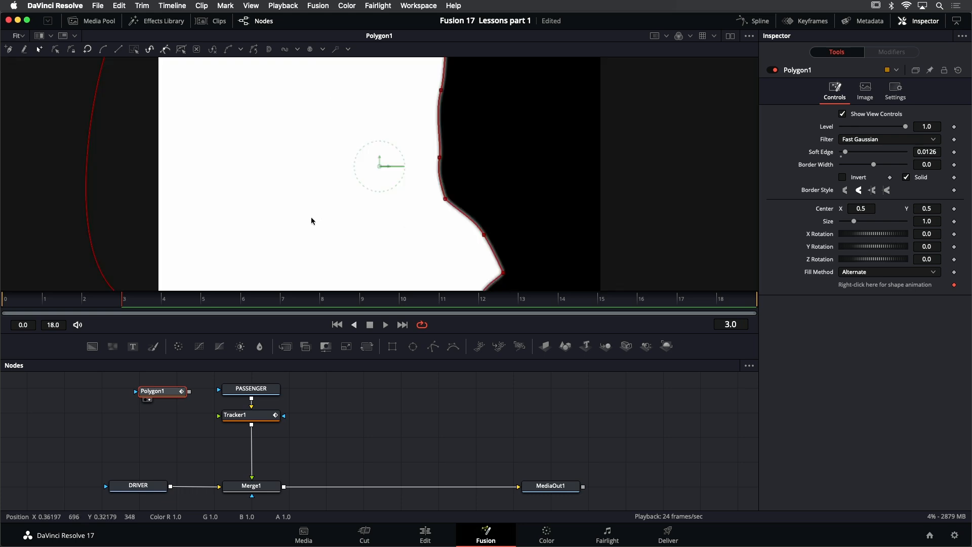
- Show Tracker1 in the viewer again and connect Polygon1's output to the effect mask input of the PASSENGER node
left_click(266, 418)
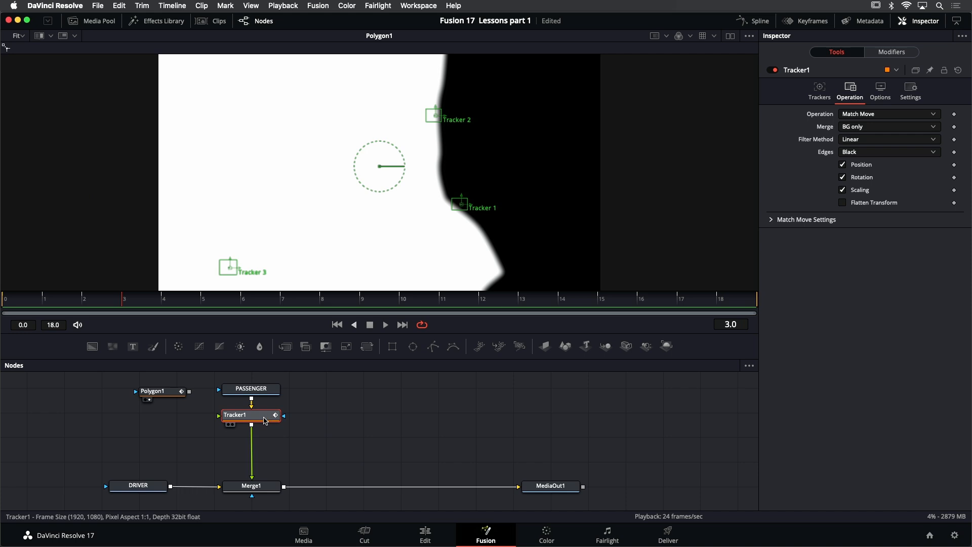
key("1")
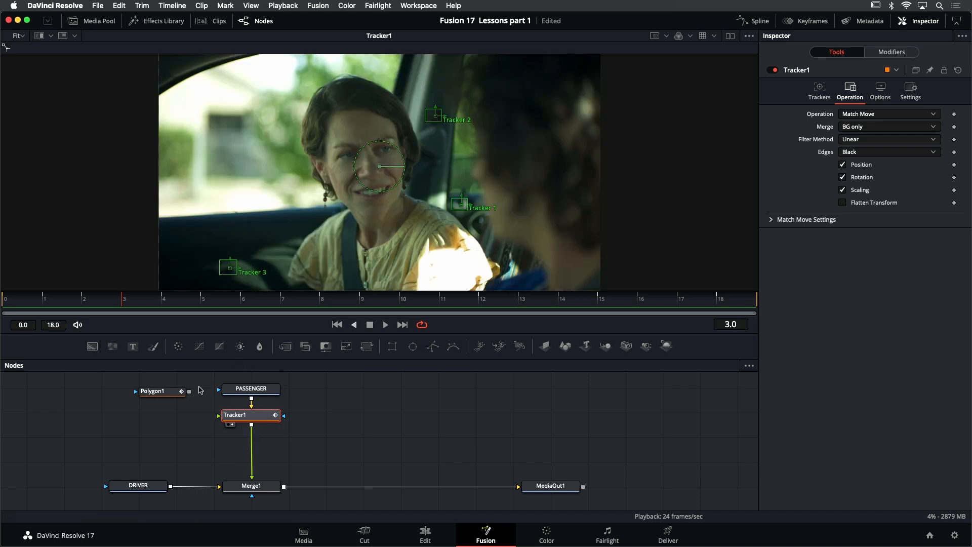
left_click_drag(183, 394, 181, 392)
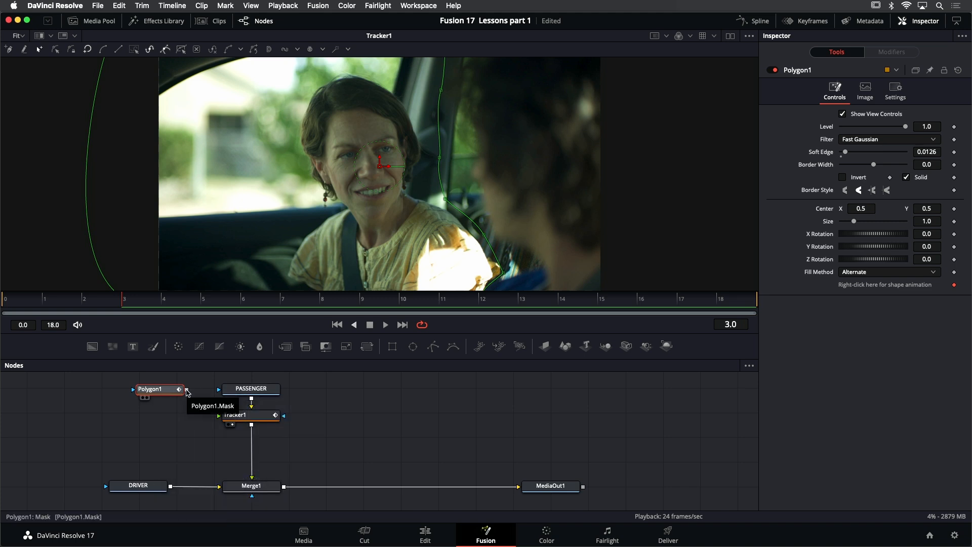
left_click_drag(187, 391, 218, 392)
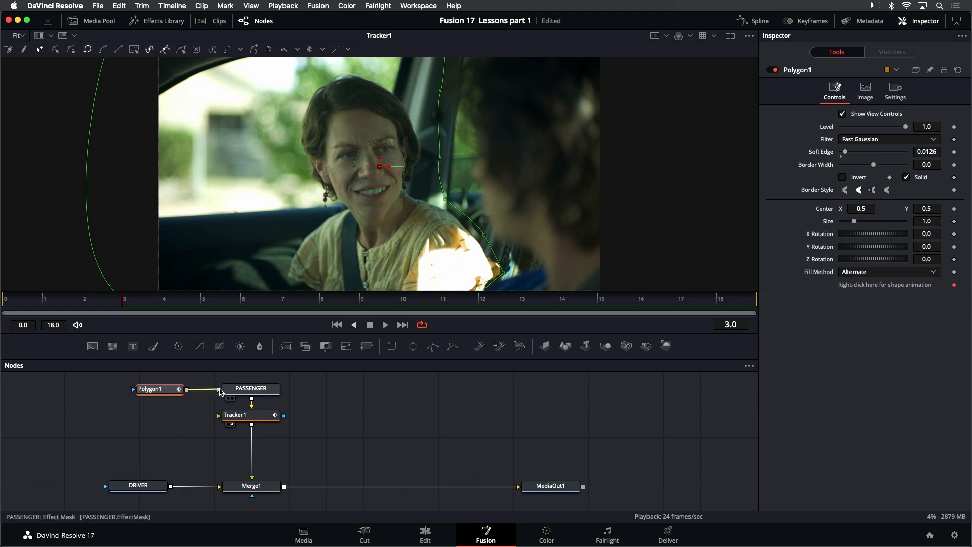
left_click_drag(219, 391, 220, 391)
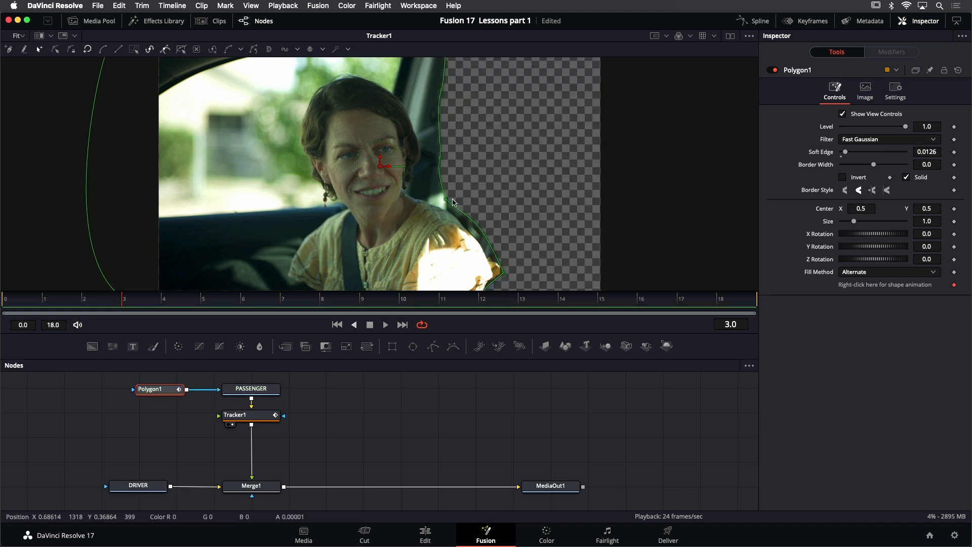
- Play the masked passenger shot with the whole frame in view, and return to the first frame
scroll(417, 200, "down", 2)
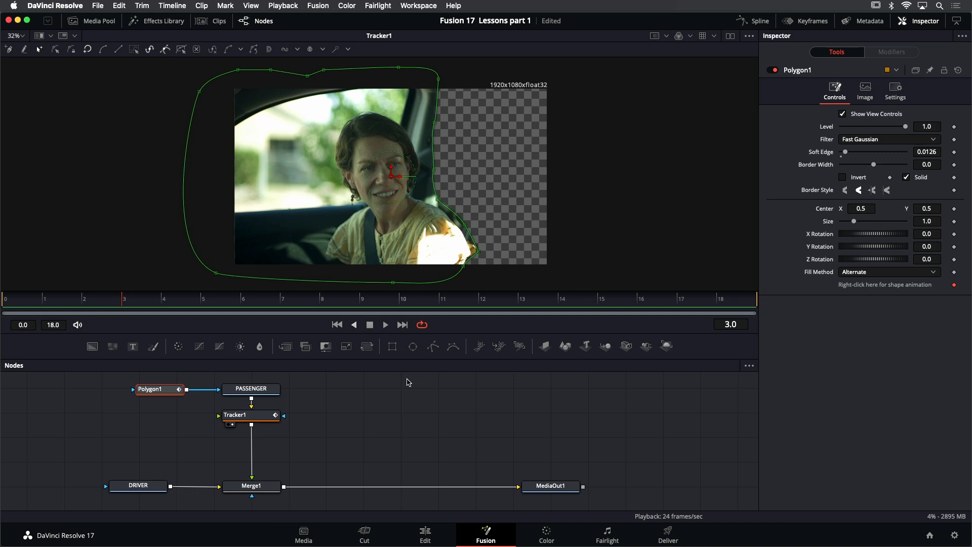
left_click(385, 325)
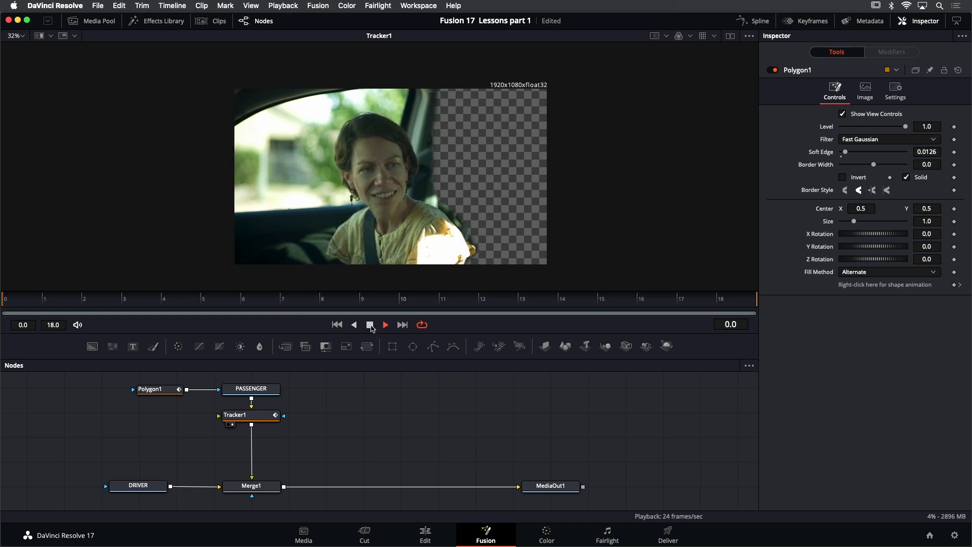
left_click(370, 326)
left_click(337, 325)
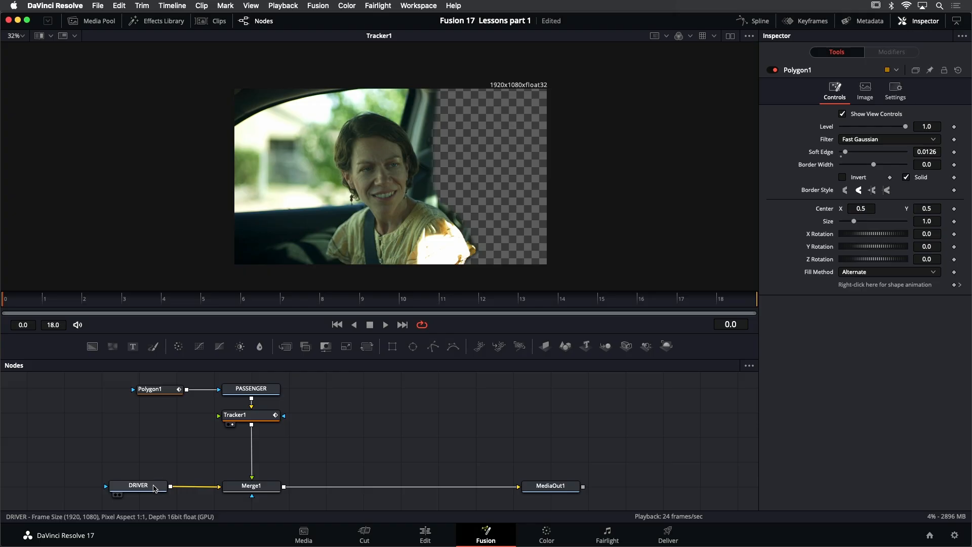
- Move the DRIVER node farther from Merge1, show it in the viewer, and play the driver clip
left_click_drag(154, 487, 87, 488)
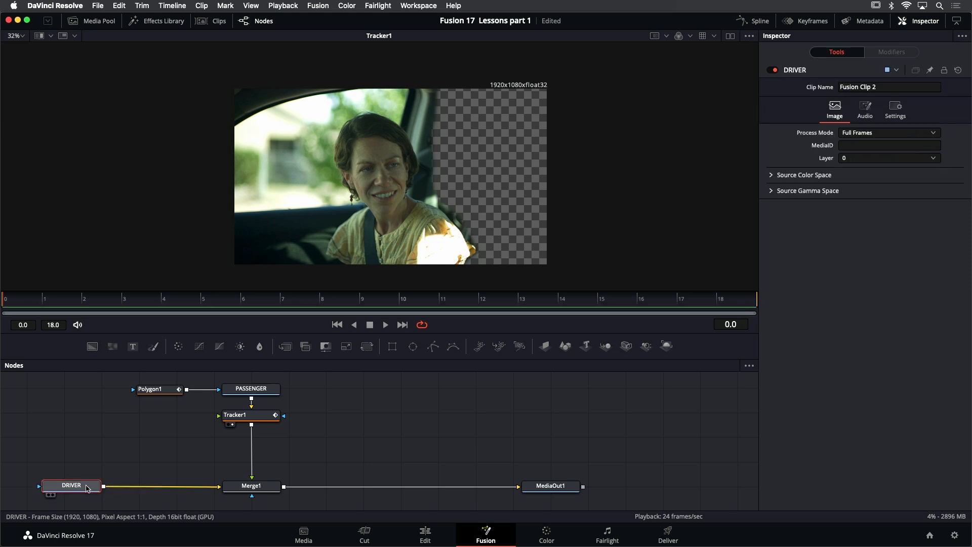
key("1")
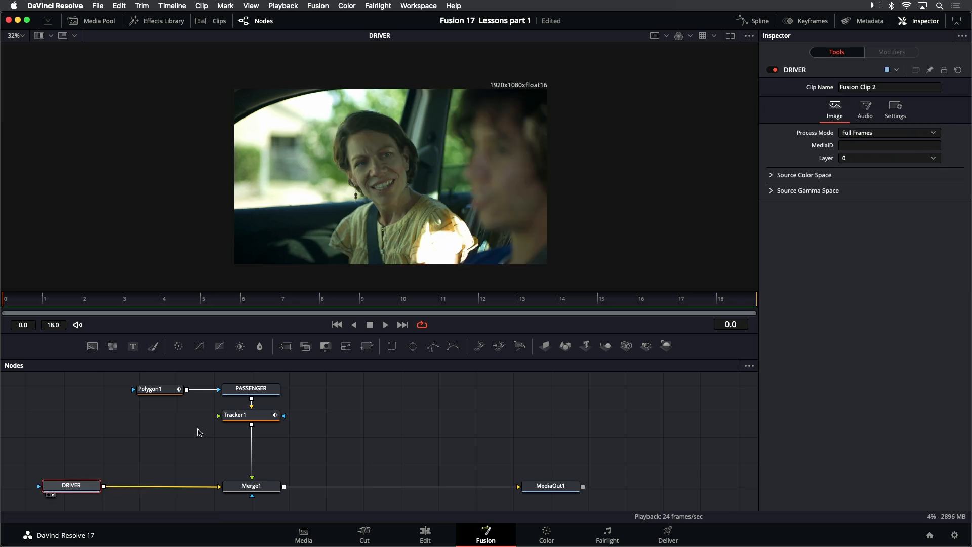
left_click(386, 325)
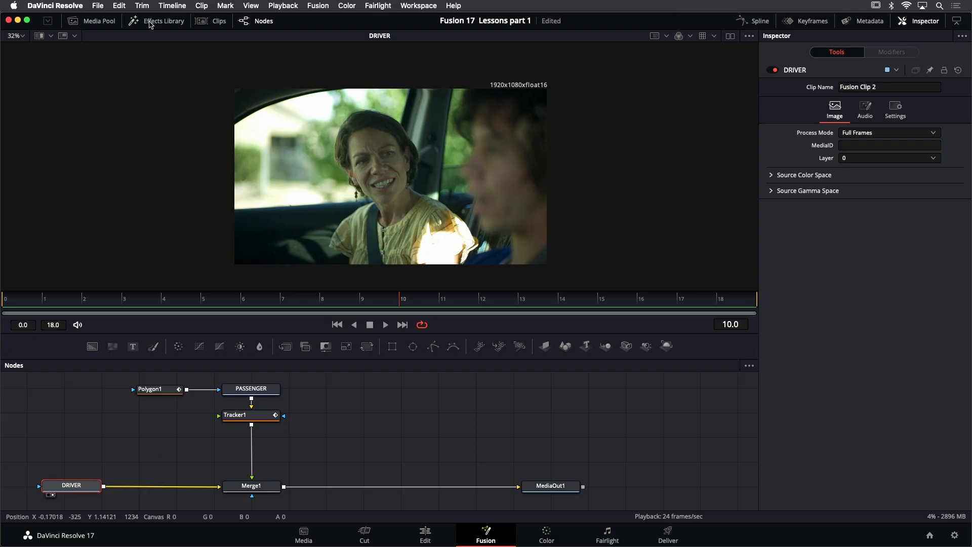
- Insert a Tracker node between DRIVER and Merge1 and show it in the viewer
left_click(150, 22)
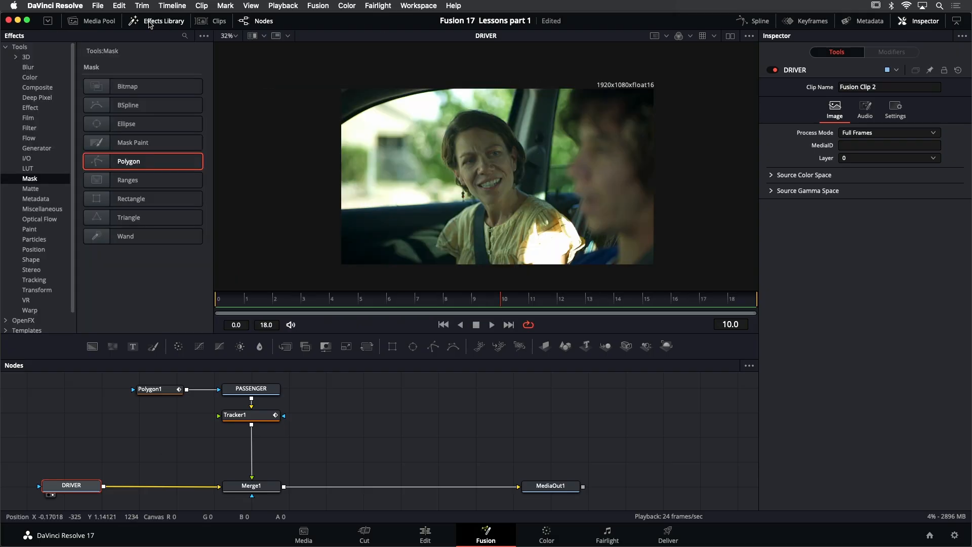
left_click(39, 281)
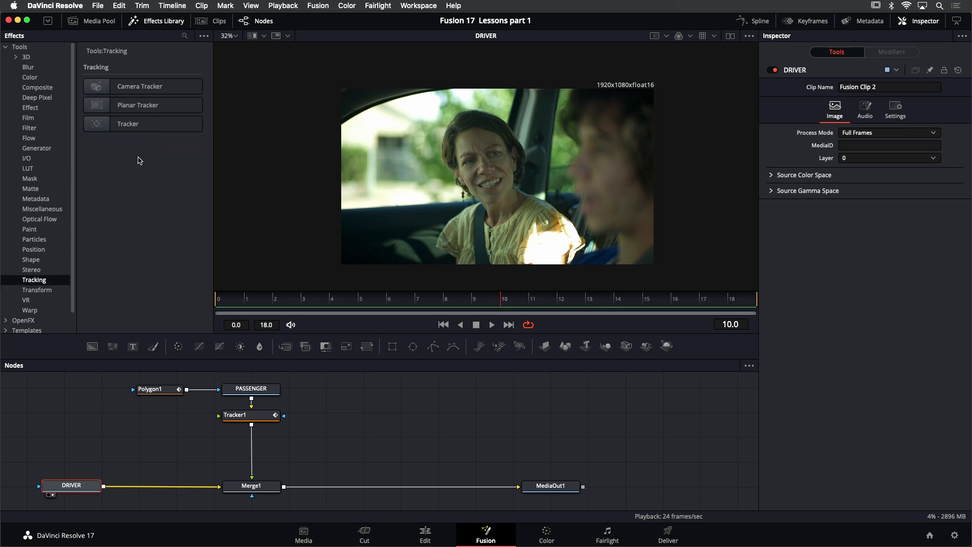
left_click_drag(130, 123, 146, 489)
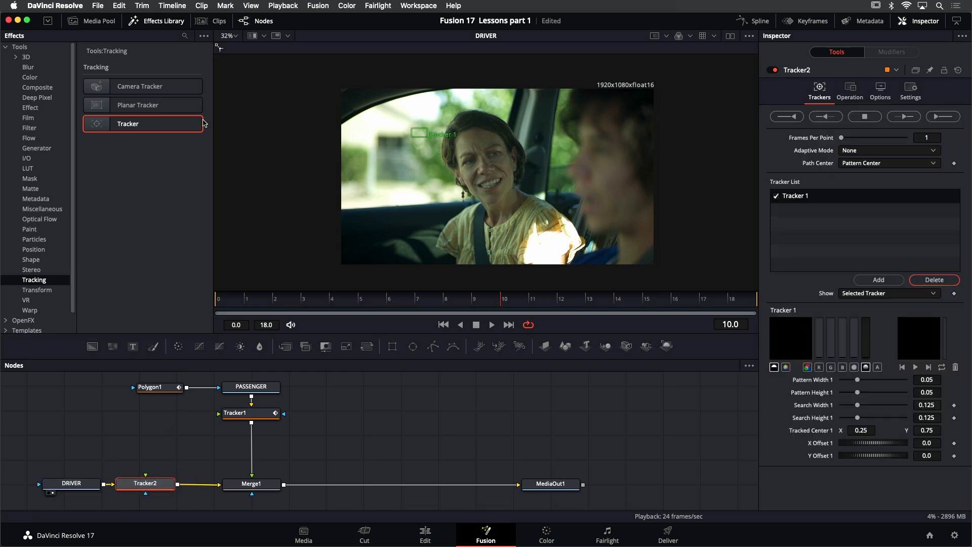
left_click(160, 20)
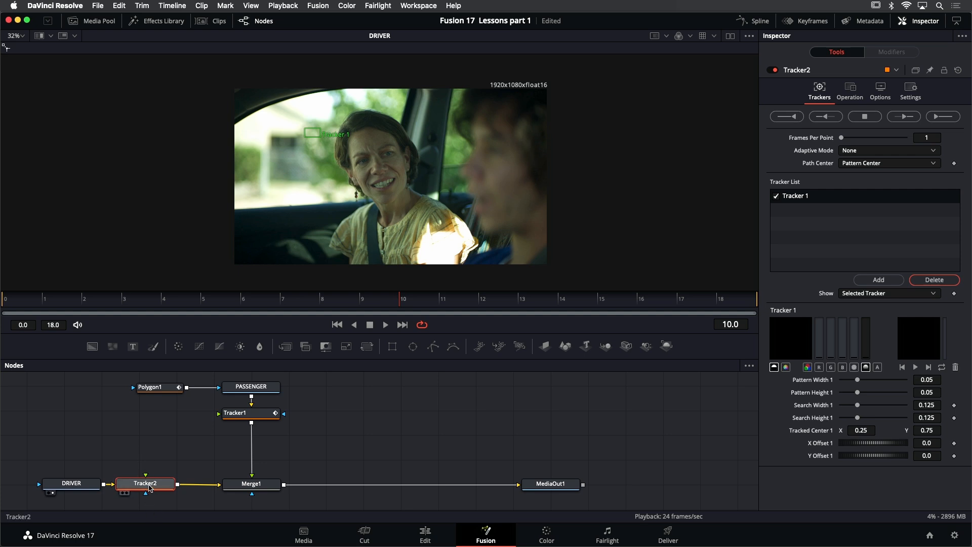
key("1")
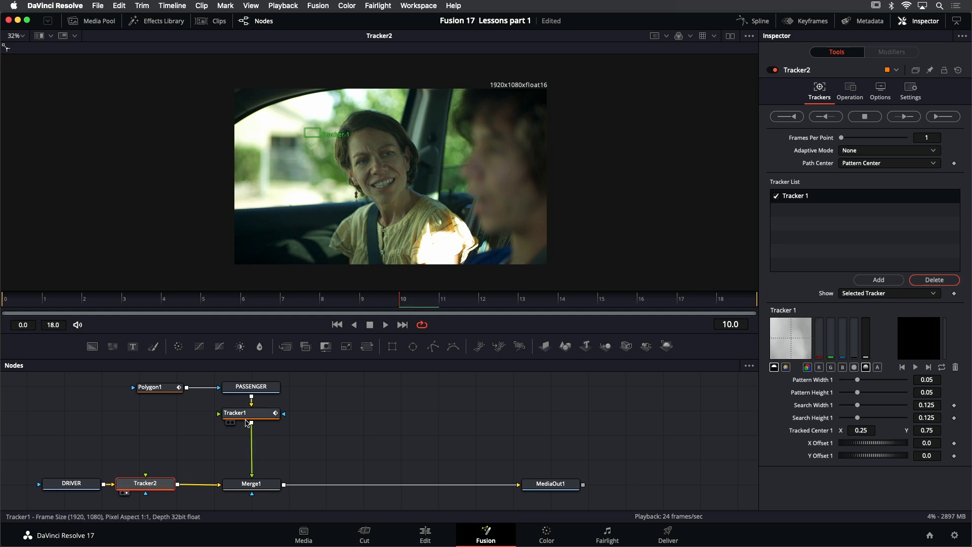
- At the first frame, place Tracker 1 on the bright detail beside the driver's shoulder and shrink its pattern to about 0.028 by 0.041
scroll(346, 189, "up", 2)
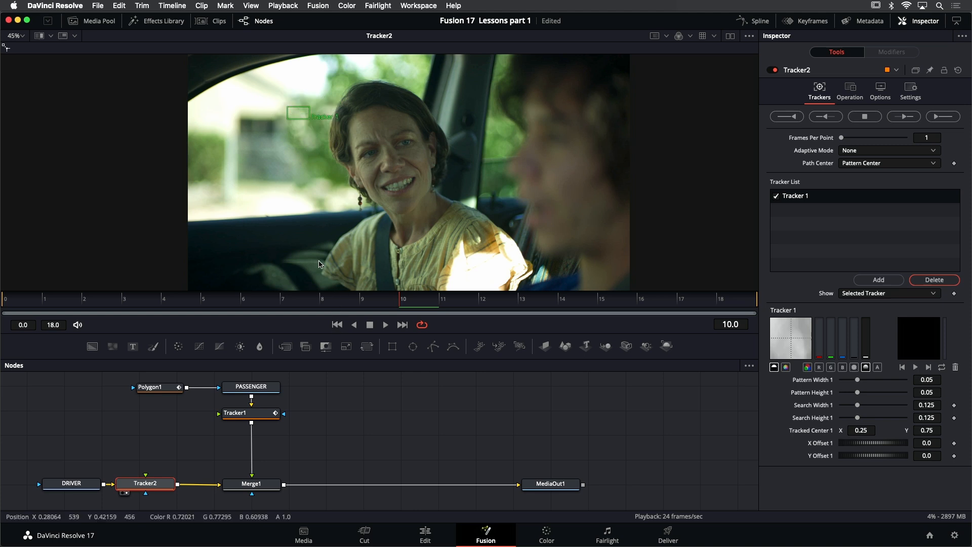
left_click(337, 325)
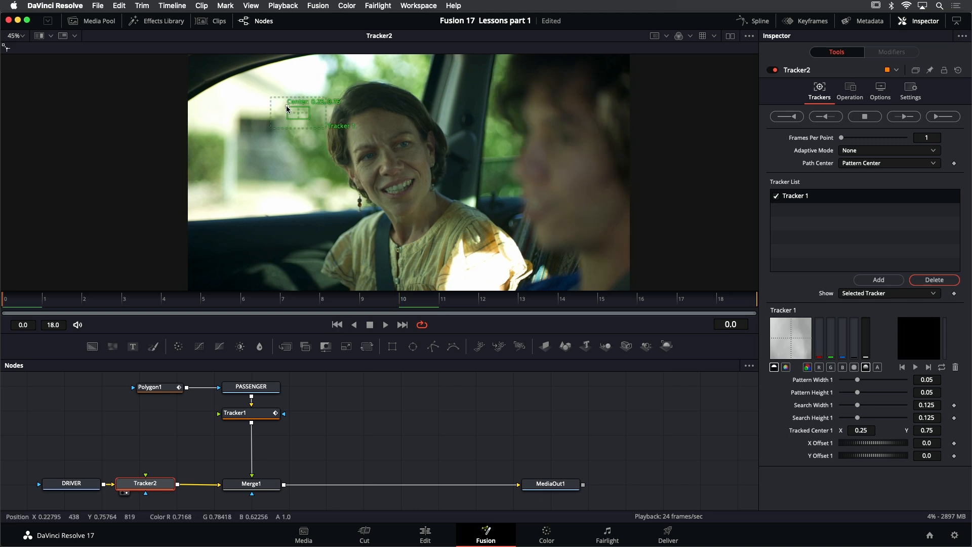
left_click_drag(299, 113, 495, 198)
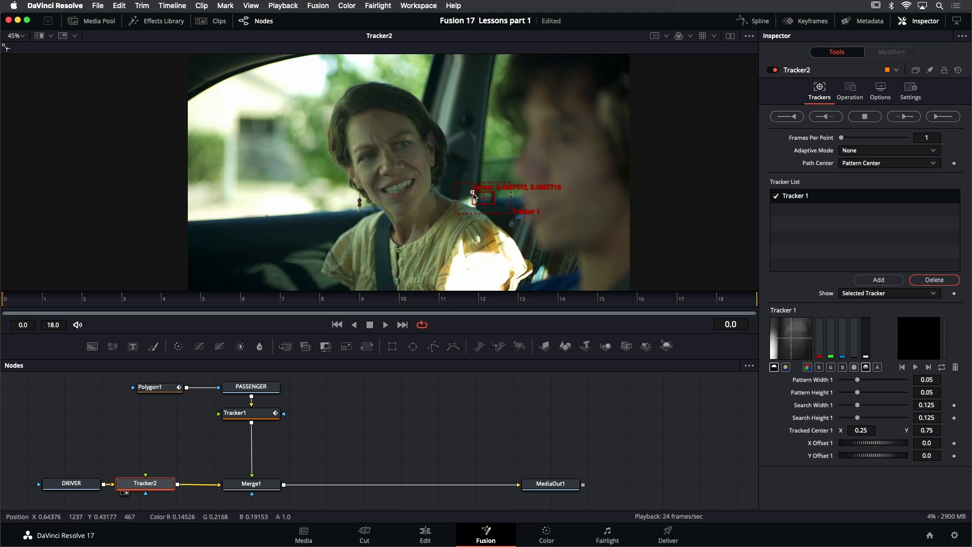
scroll(514, 200, "up", 5)
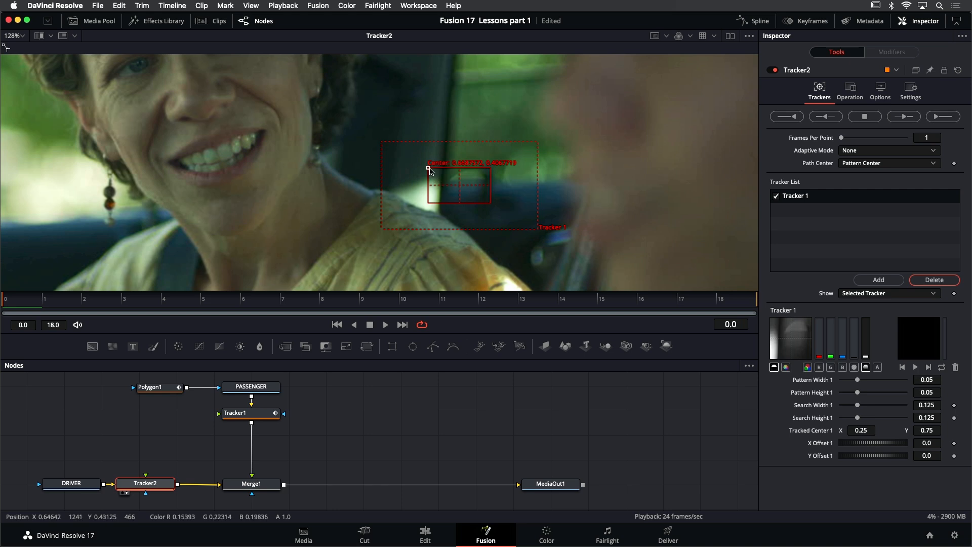
left_click_drag(428, 167, 404, 165)
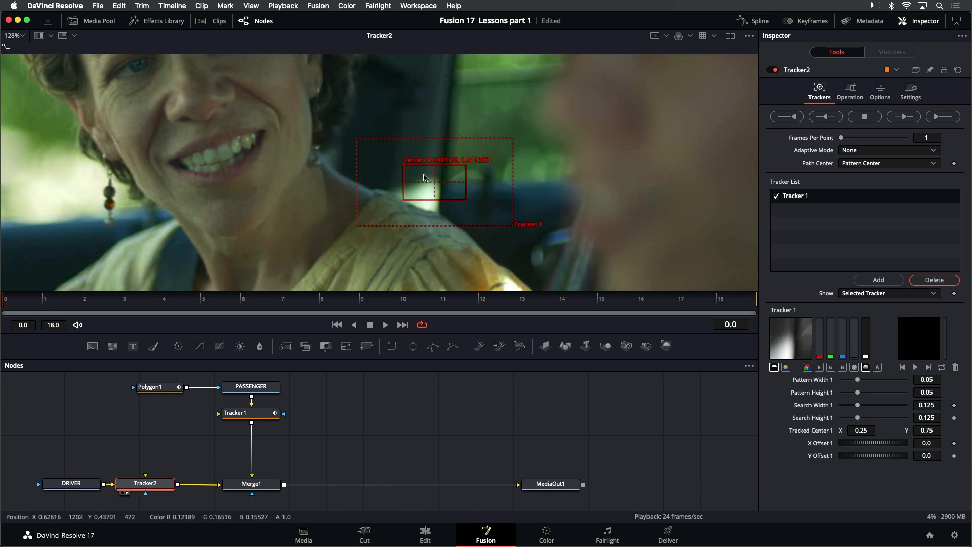
left_click_drag(469, 203, 418, 166)
left_click_drag(509, 224, 492, 225)
scroll(444, 207, "down", 6)
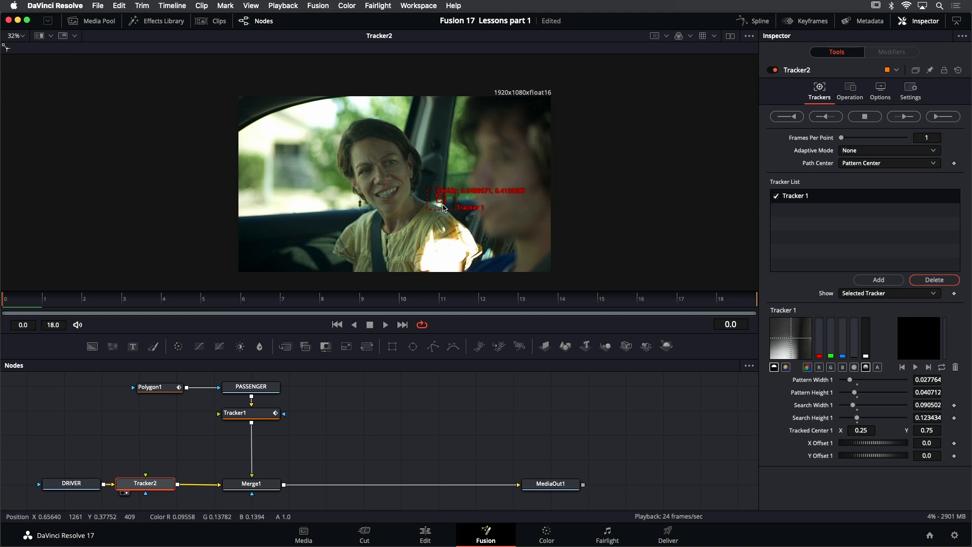
- Add two more tracking points, placing and resizing one on the pillar behind the driver's head and the other on the lower car door
left_click(879, 280)
left_click(878, 280)
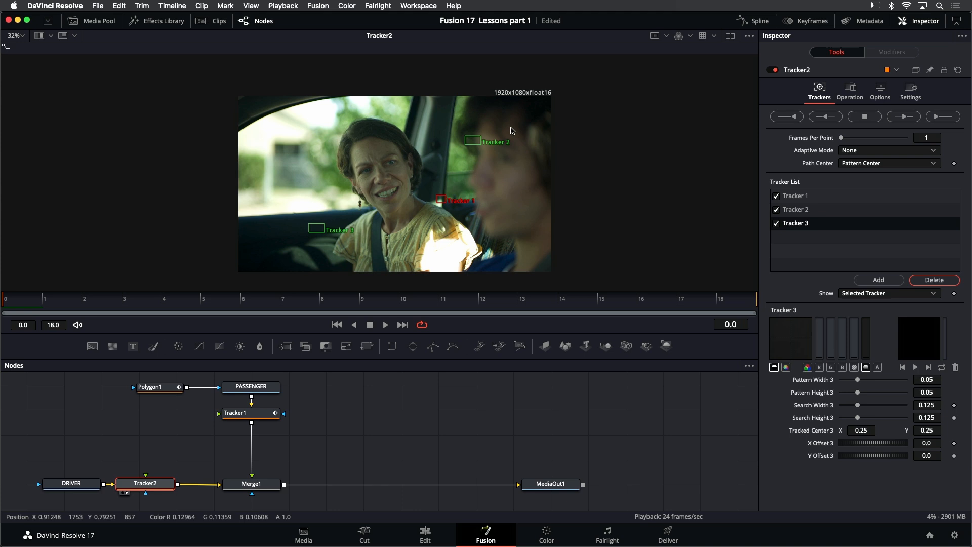
left_click(464, 139)
left_click_drag(464, 138, 456, 160)
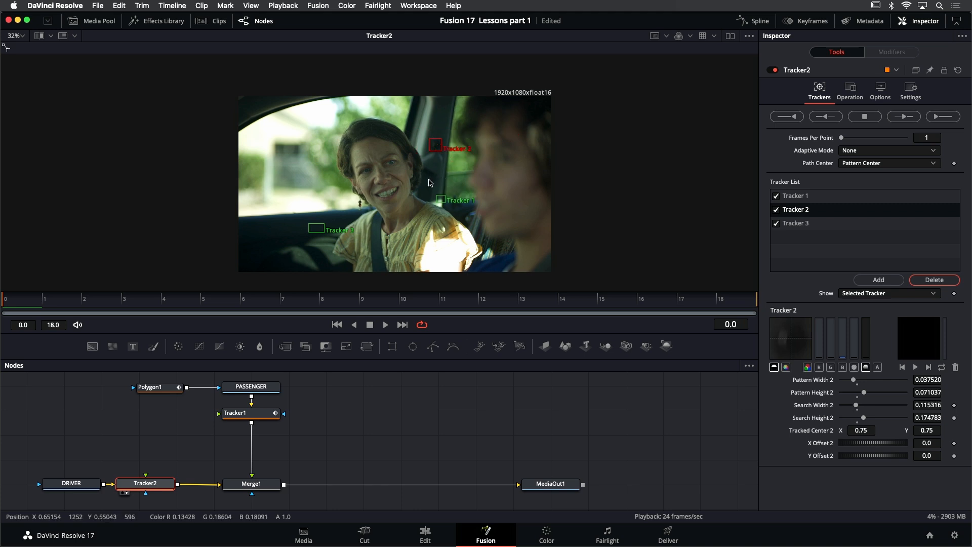
left_click_drag(309, 228, 309, 269)
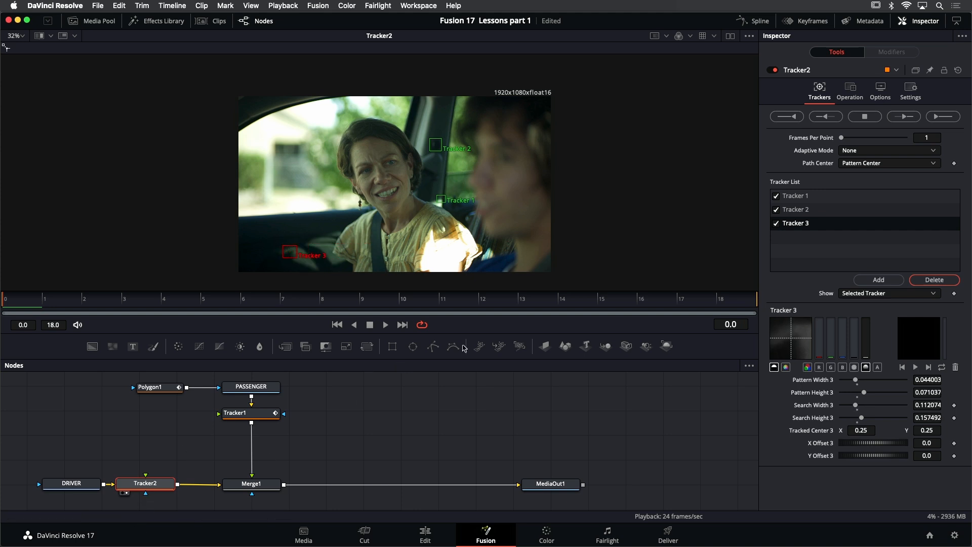
- Track all three points forward through the driver clip and play it back to check the tracking
left_click(944, 119)
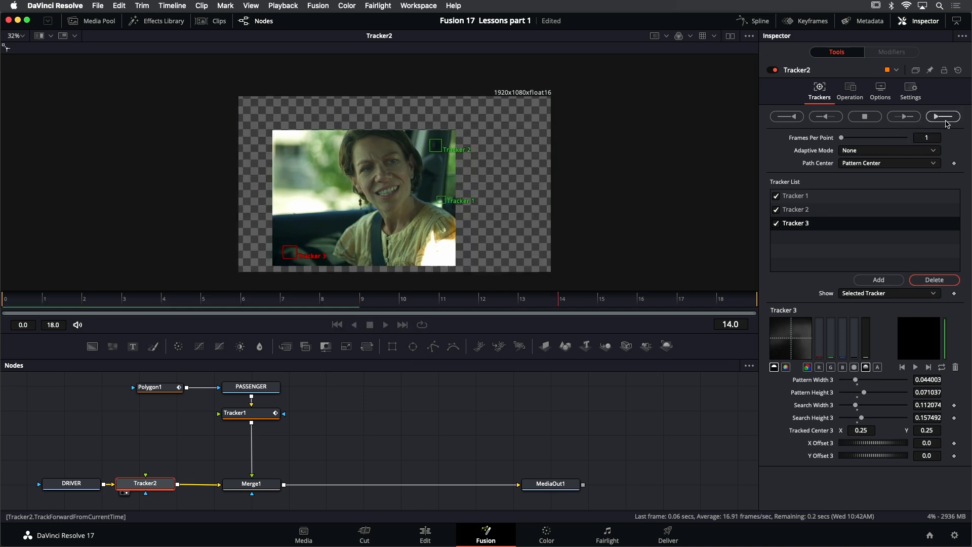
left_click(578, 320)
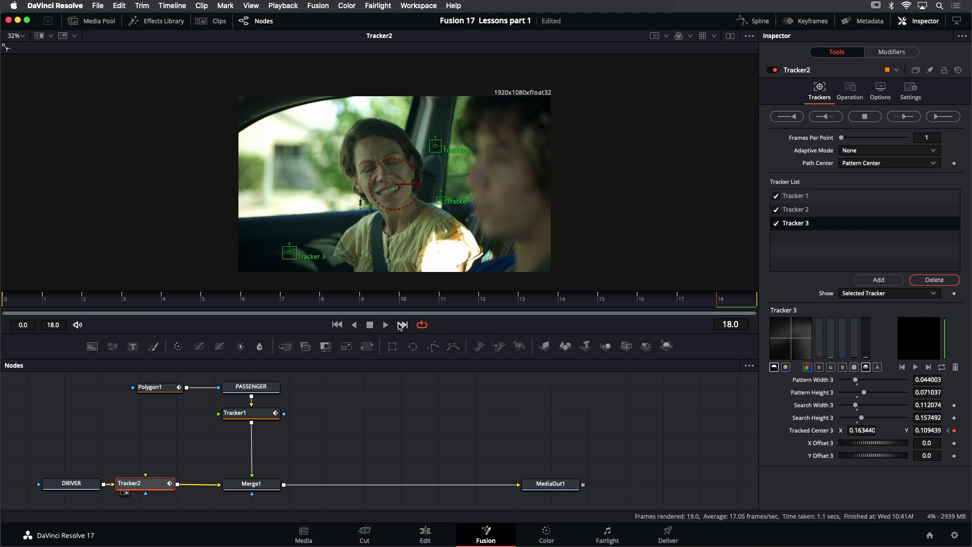
left_click(385, 325)
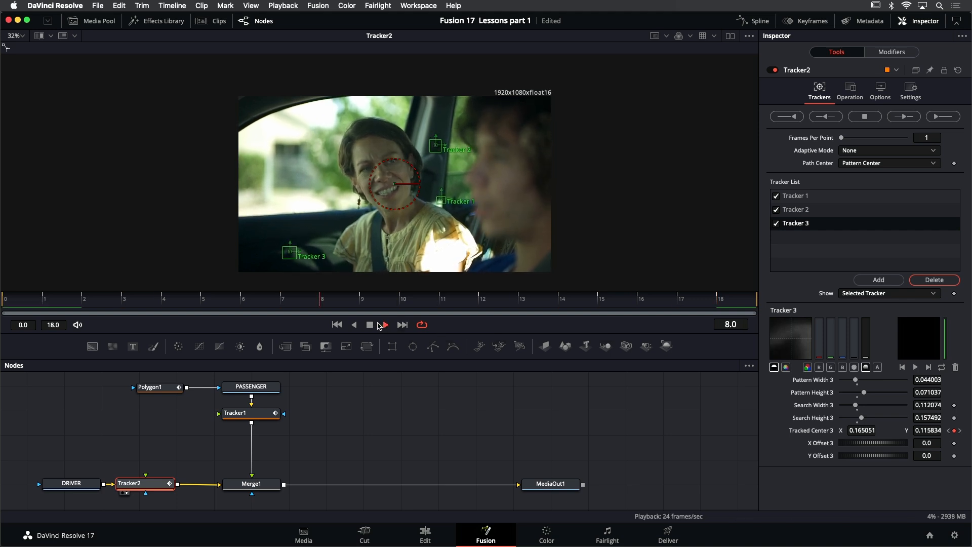
scroll(291, 258, "up", 4)
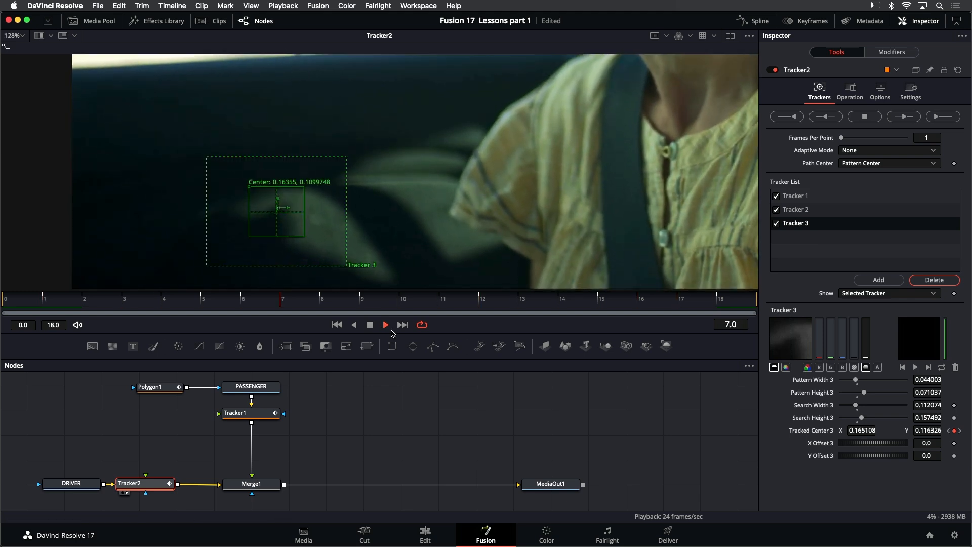
left_click(370, 325)
left_click(339, 324)
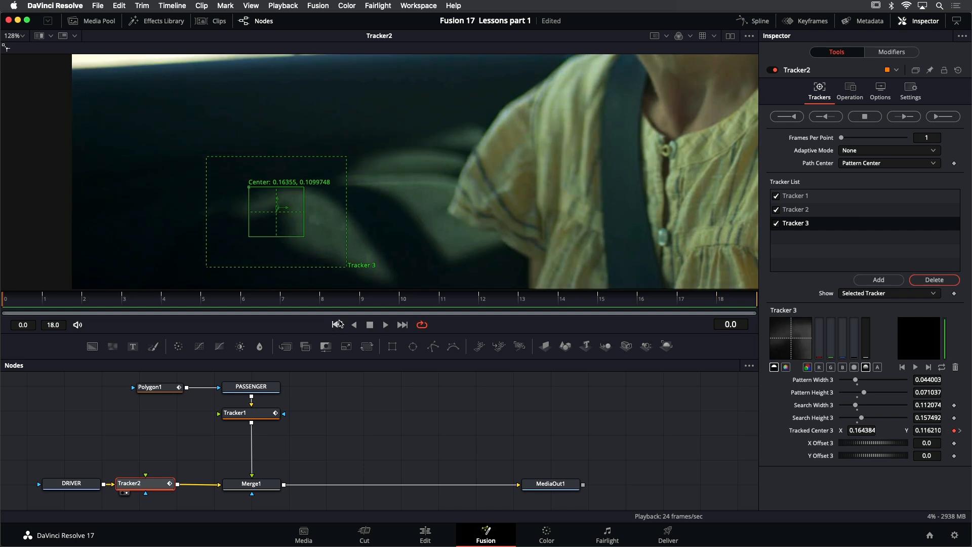
key("ctrl+f")
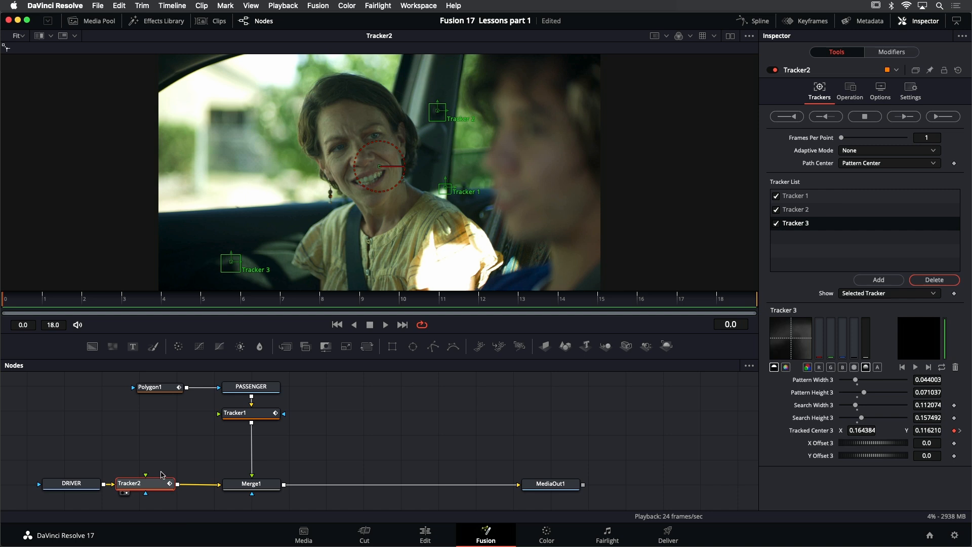
- Set Tracker2's operation to Match Move with Merge set to BG only, and play the result from the first frame
left_click(853, 94)
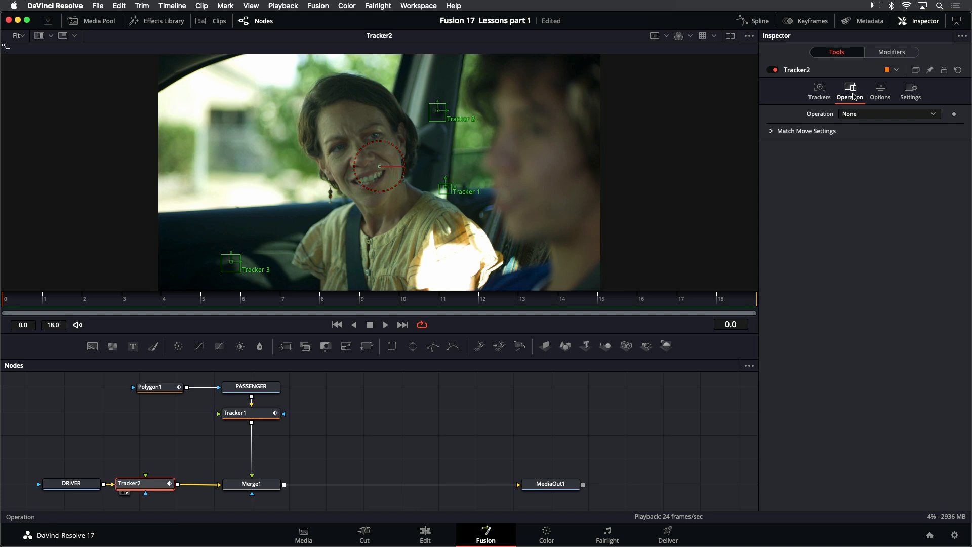
left_click(869, 114)
left_click(872, 138)
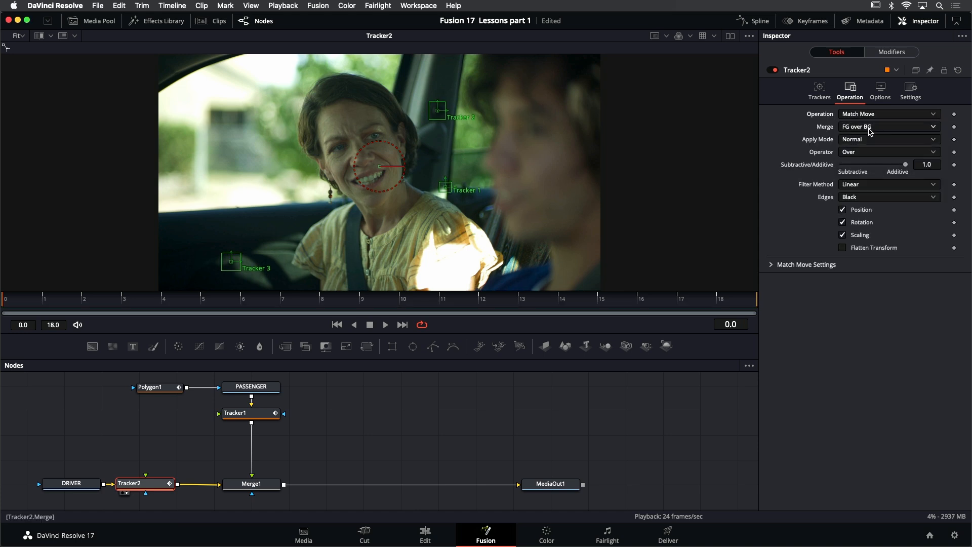
left_click(869, 127)
left_click(867, 140)
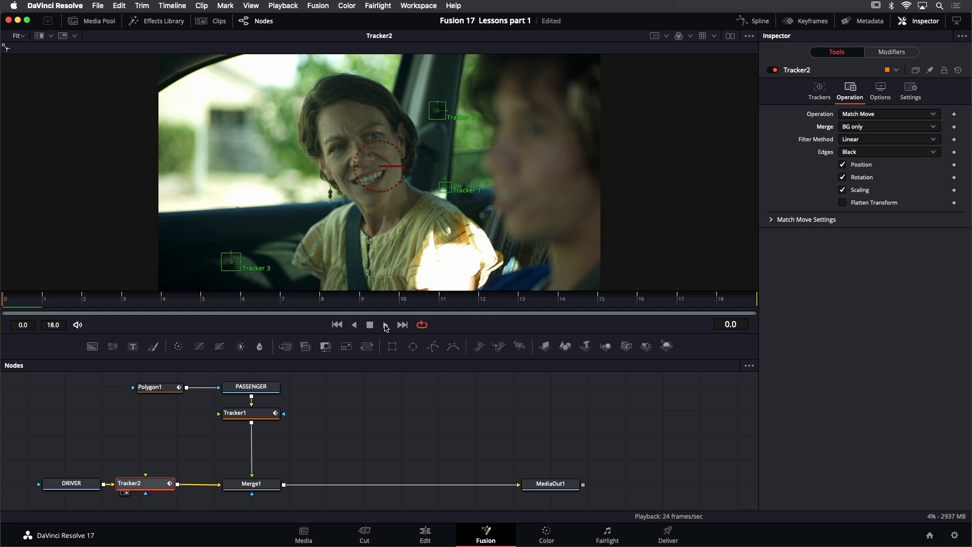
left_click(386, 326)
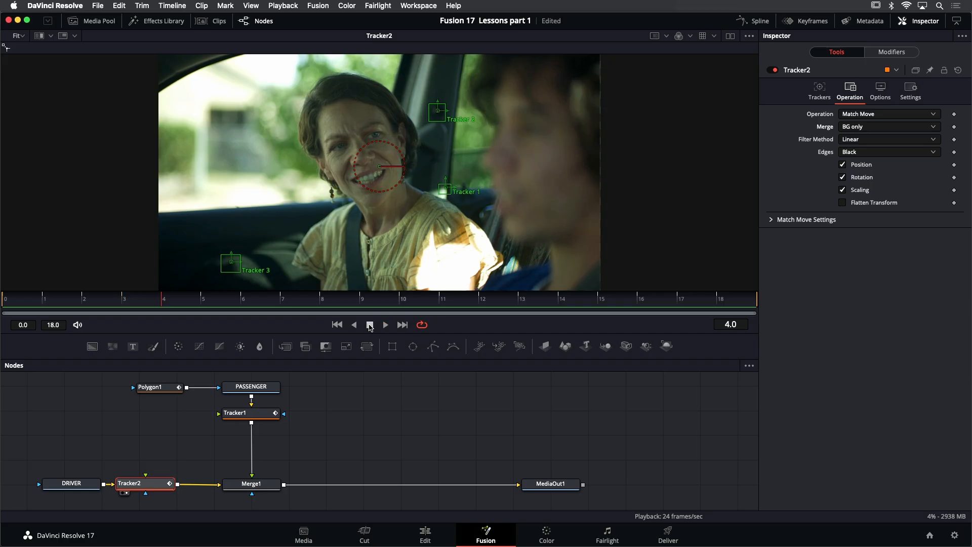
left_click(336, 325)
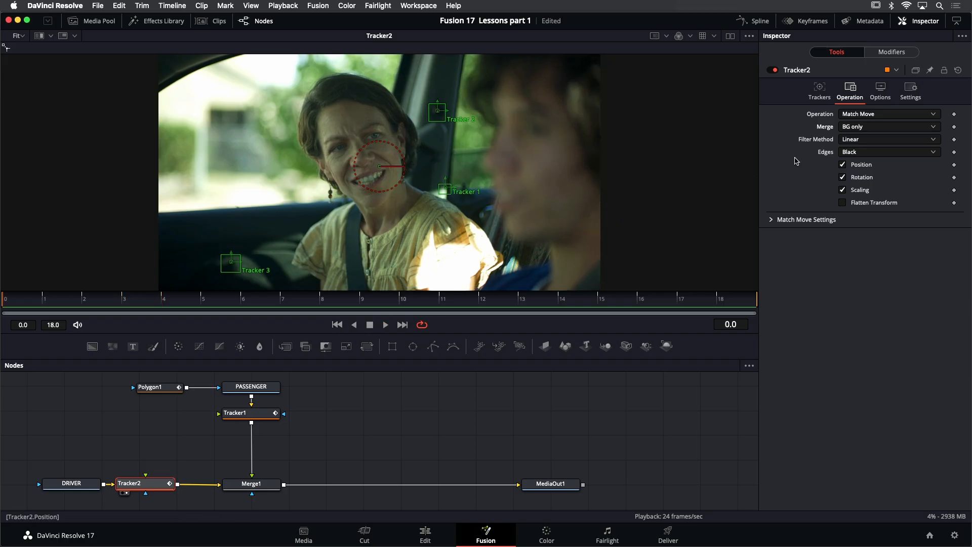
- Connect Tracker1's output to Tracker2's foreground input
left_click(879, 128)
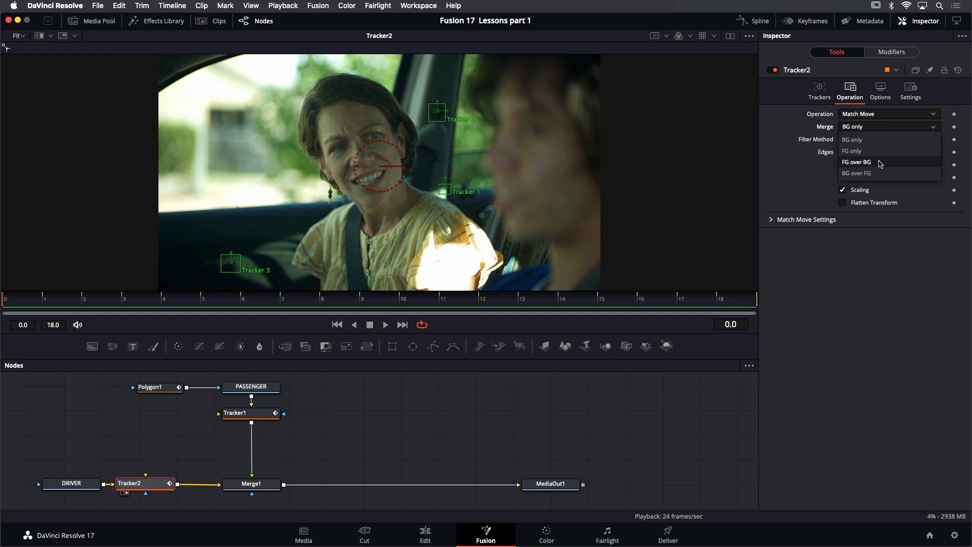
left_click(873, 280)
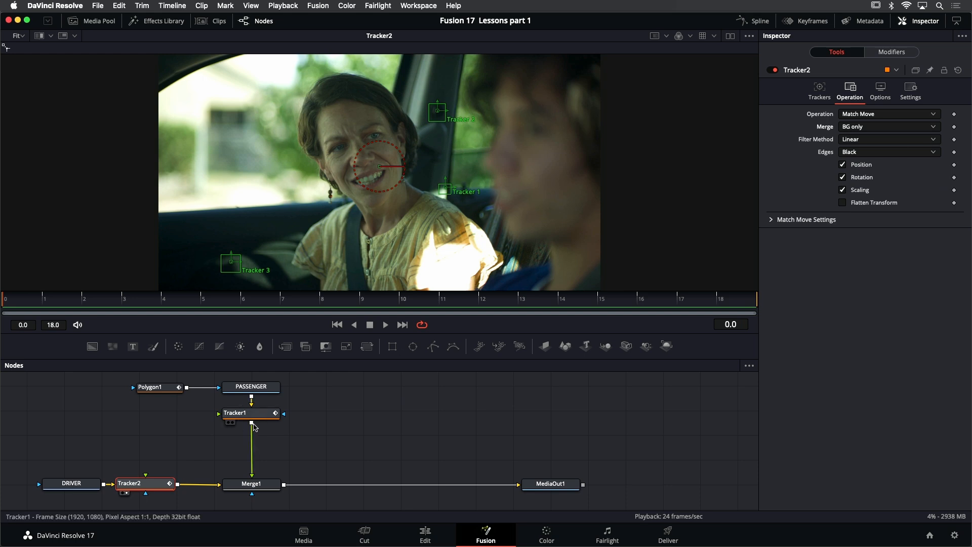
left_click_drag(252, 423, 145, 477)
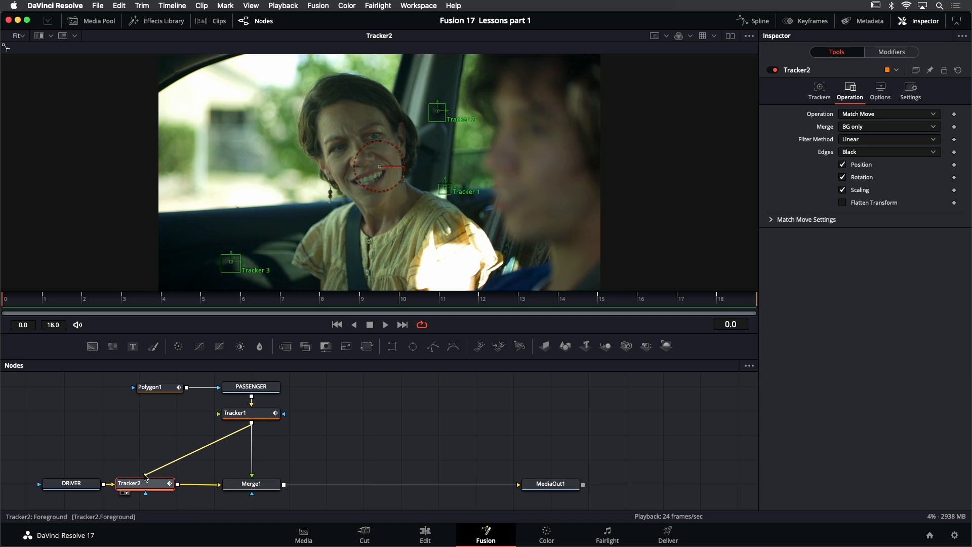
left_click_drag(144, 477, 146, 477)
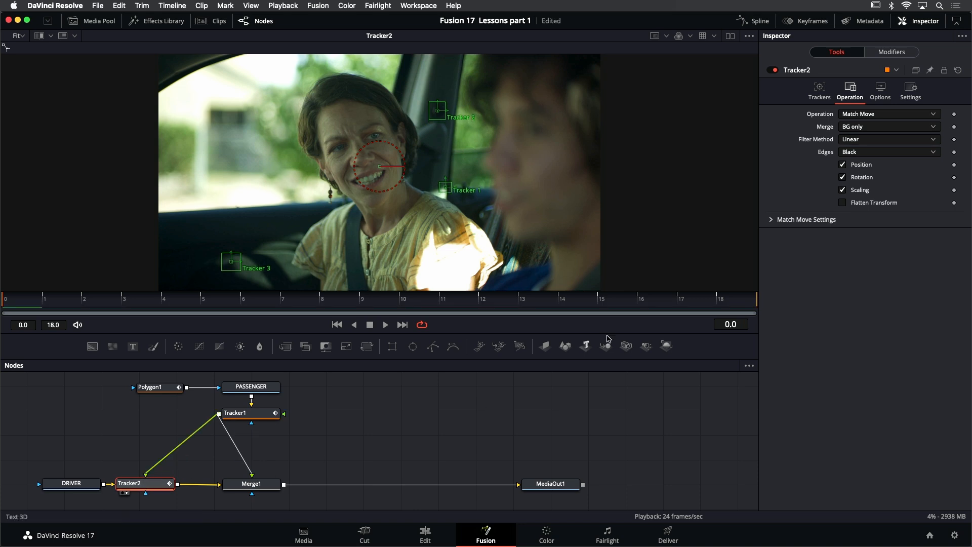
- Set Tracker2's Merge option to FG over BG, play the composite, and return to the first frame
left_click(870, 127)
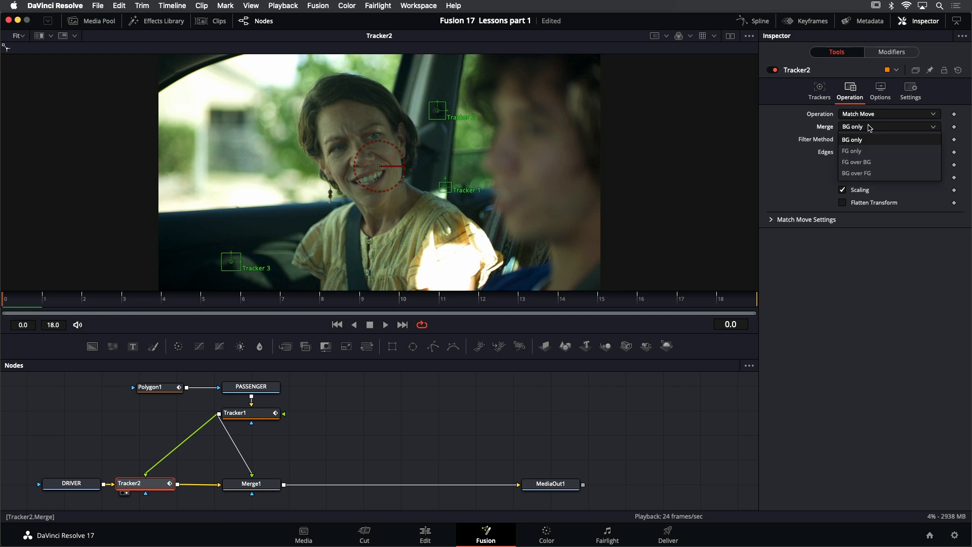
left_click(873, 163)
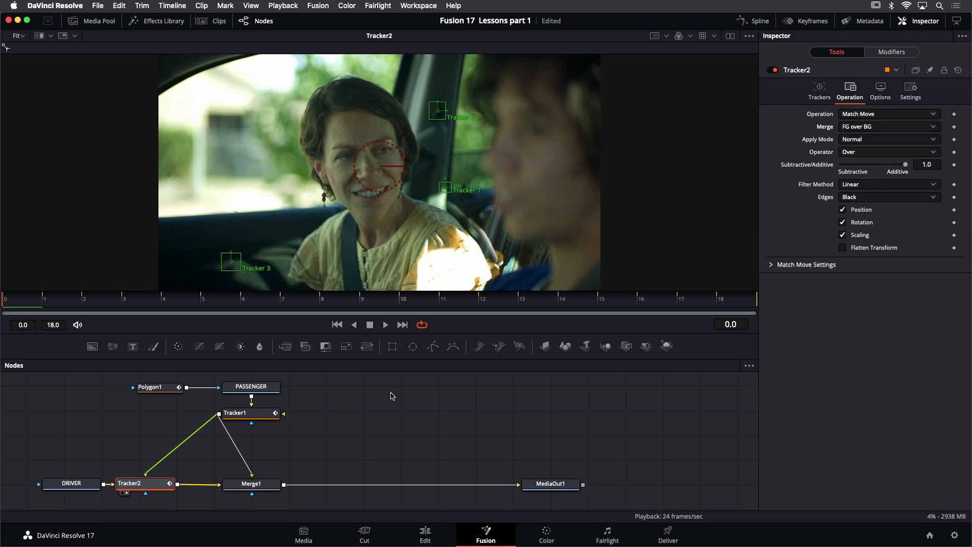
left_click(370, 325)
left_click(337, 325)
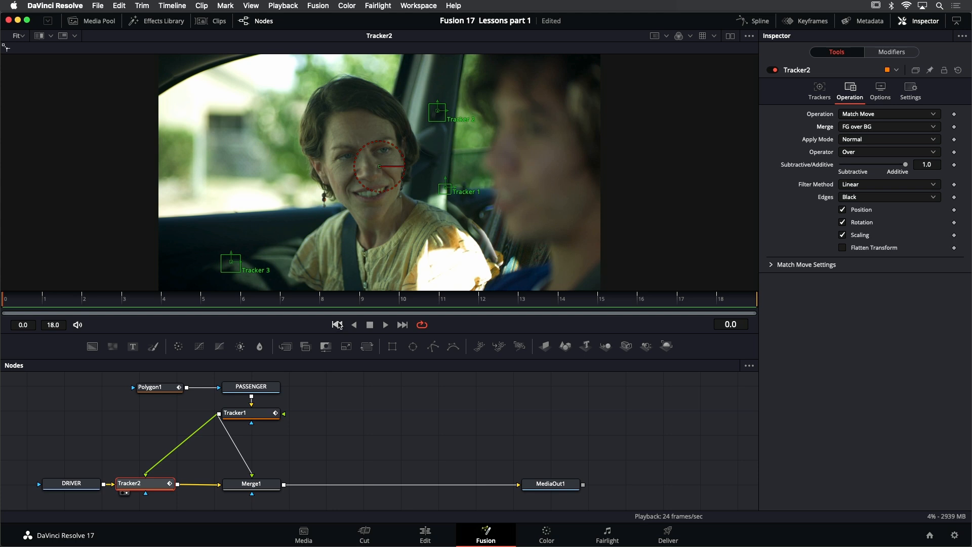
- Preview Tracker2 with Merge set to FG only, restore FG over BG, and return to the first frame
left_click(891, 129)
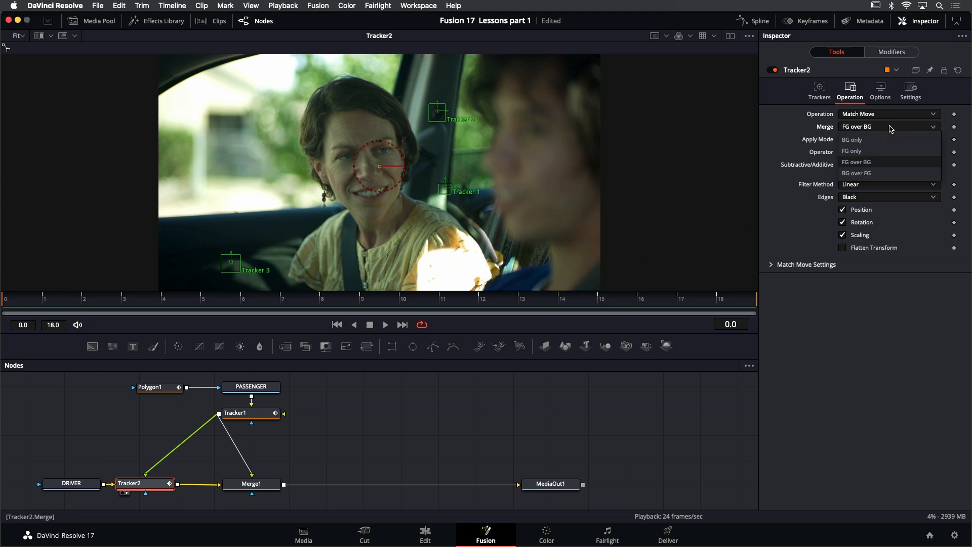
left_click(885, 152)
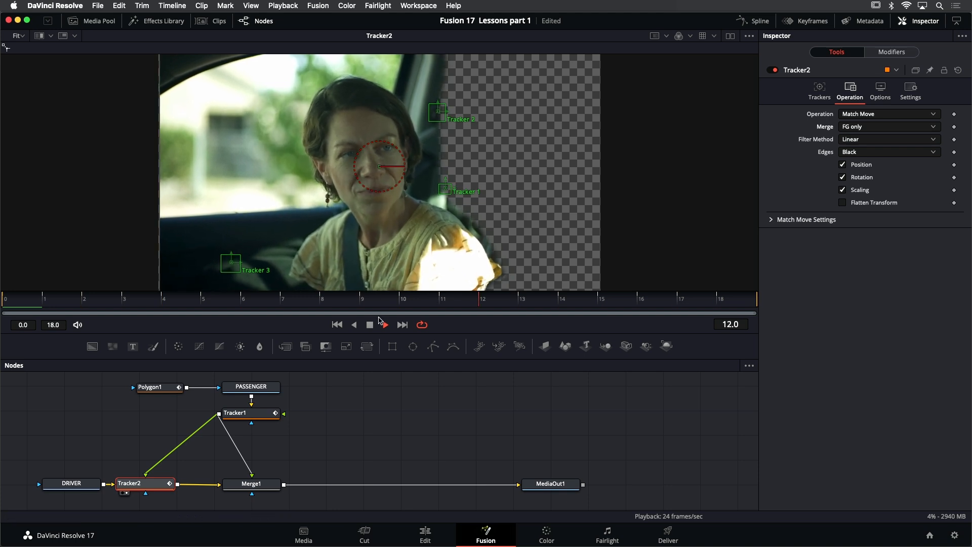
left_click(871, 127)
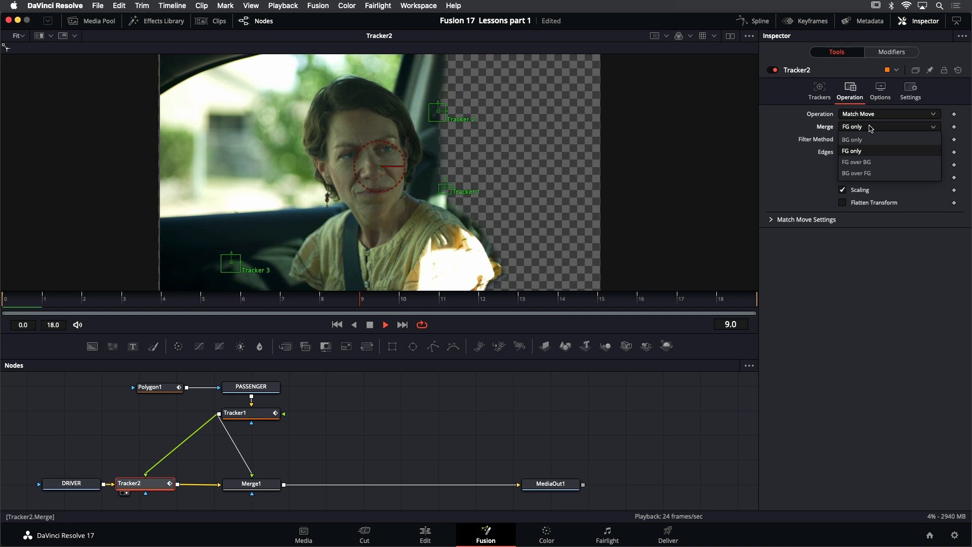
left_click(872, 162)
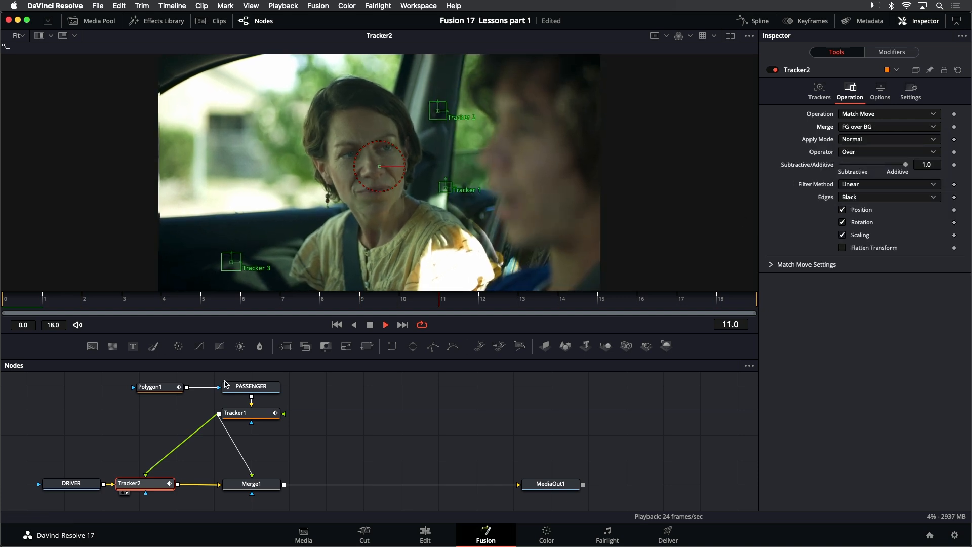
left_click(354, 325)
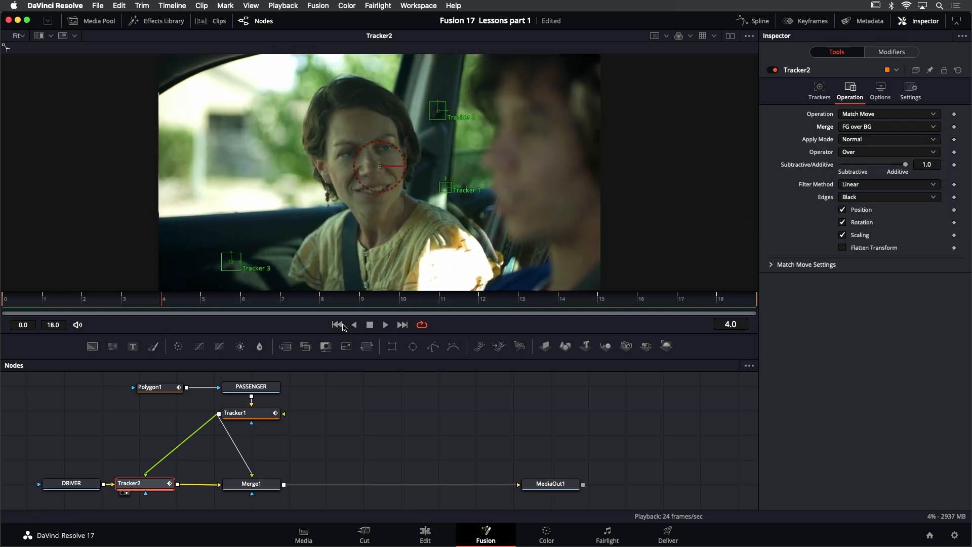
left_click(337, 325)
- Delete the Merge1 node and place Tracker2 directly below Tracker1 in the node graph
left_click(264, 485)
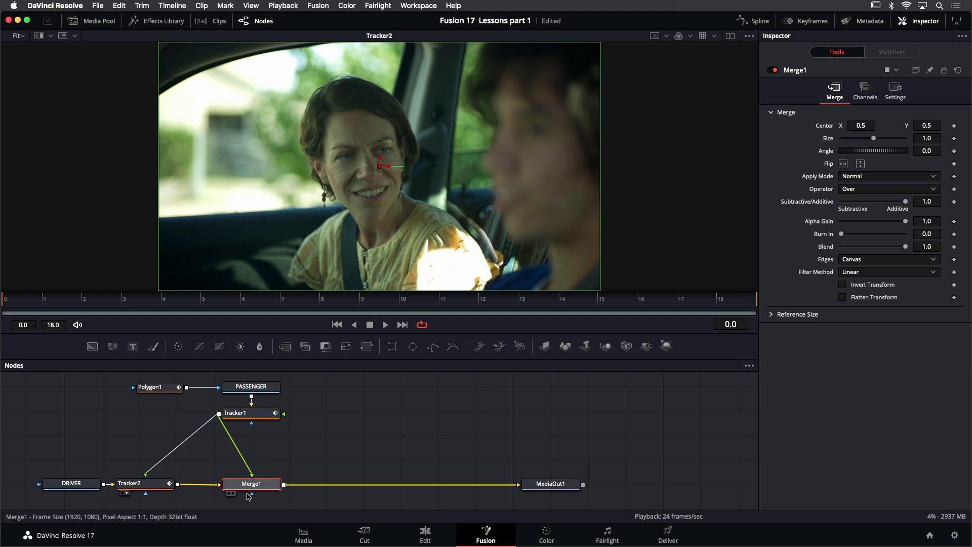
key("Delete")
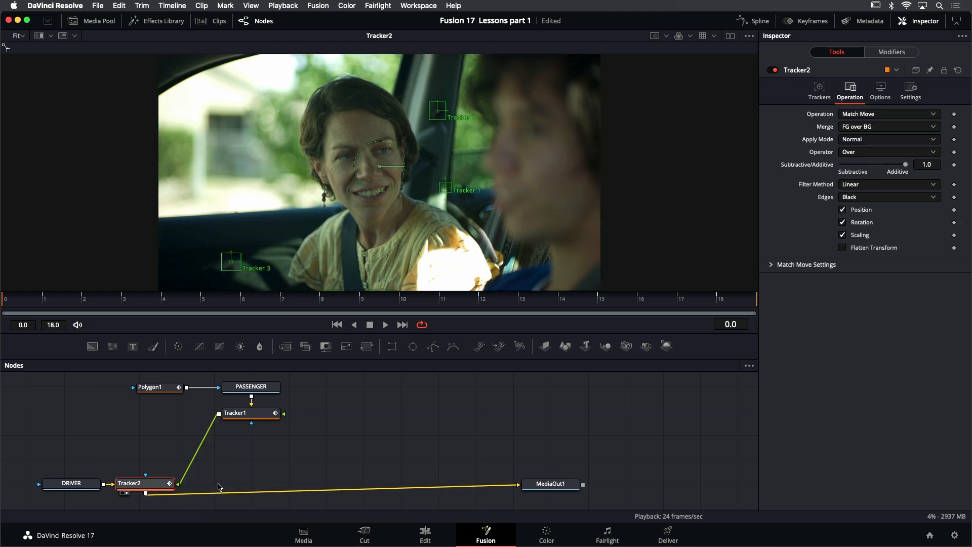
left_click_drag(161, 490, 262, 490)
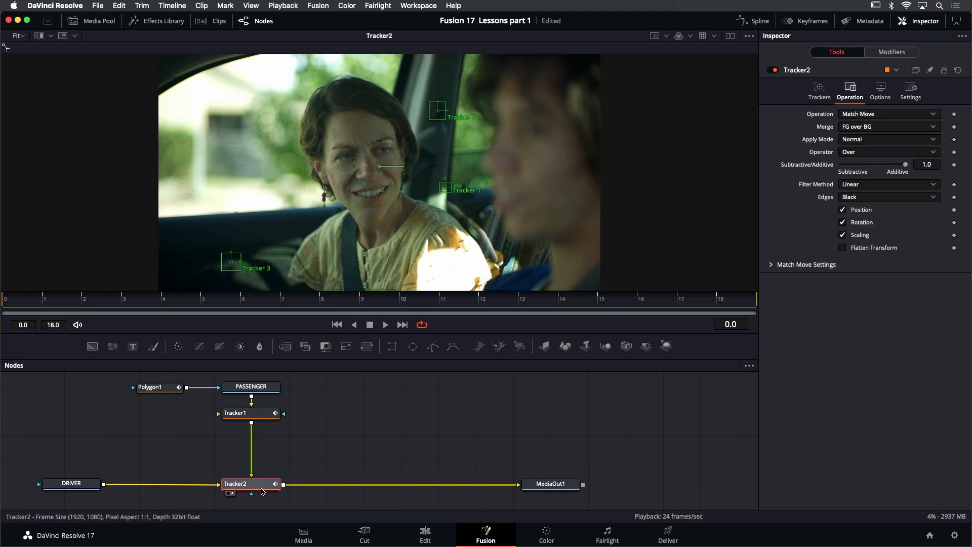
left_click(327, 441)
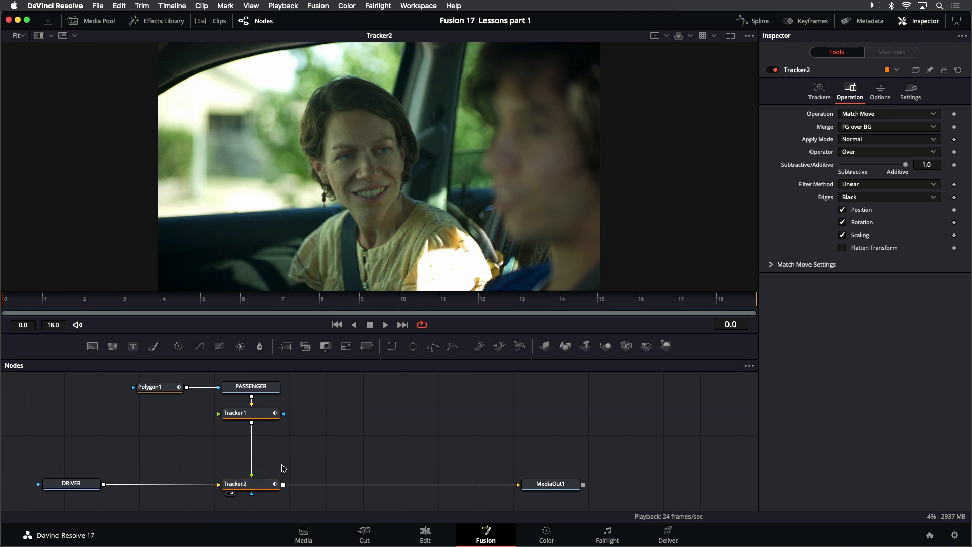
- Enlarge the viewer slightly and play the Tracker2 composite to check the match move
left_click(251, 485)
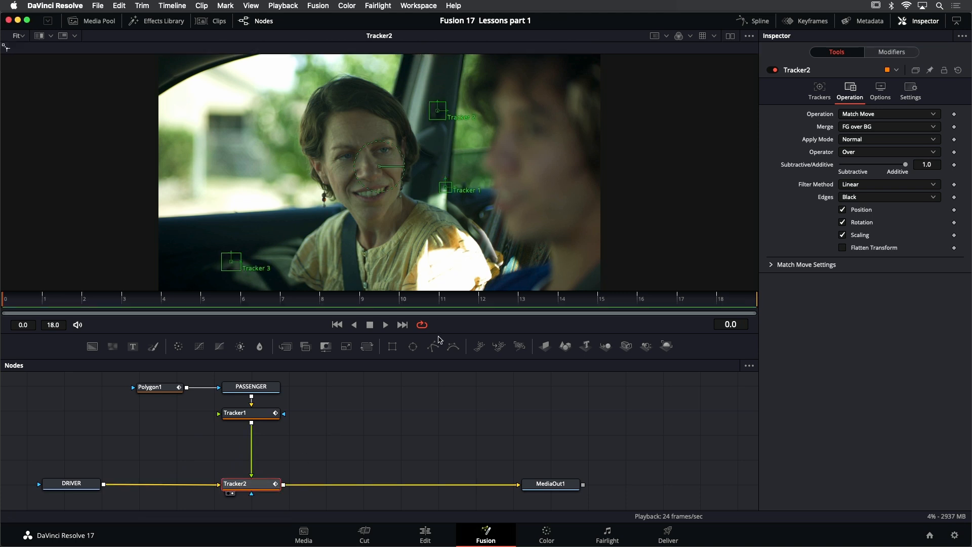
left_click_drag(438, 331, 436, 337)
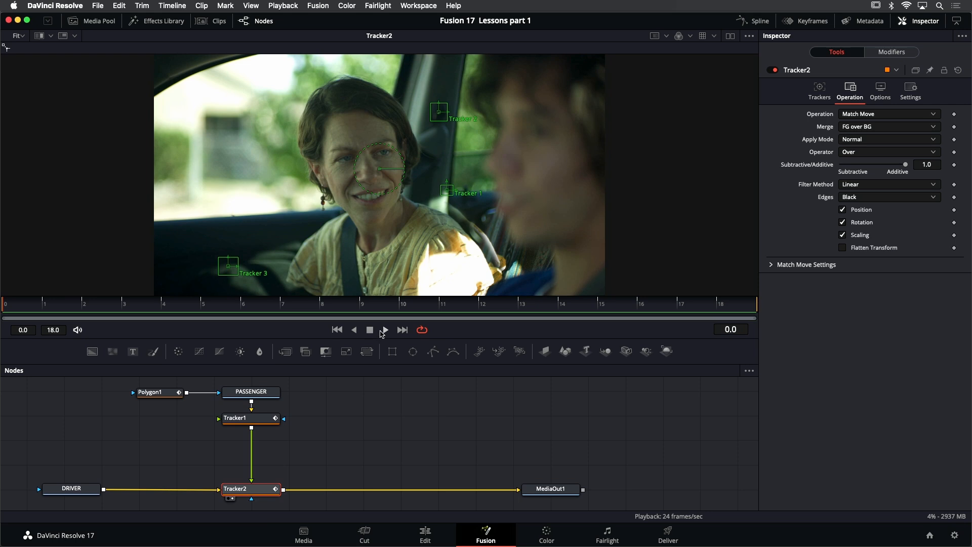
left_click(386, 330)
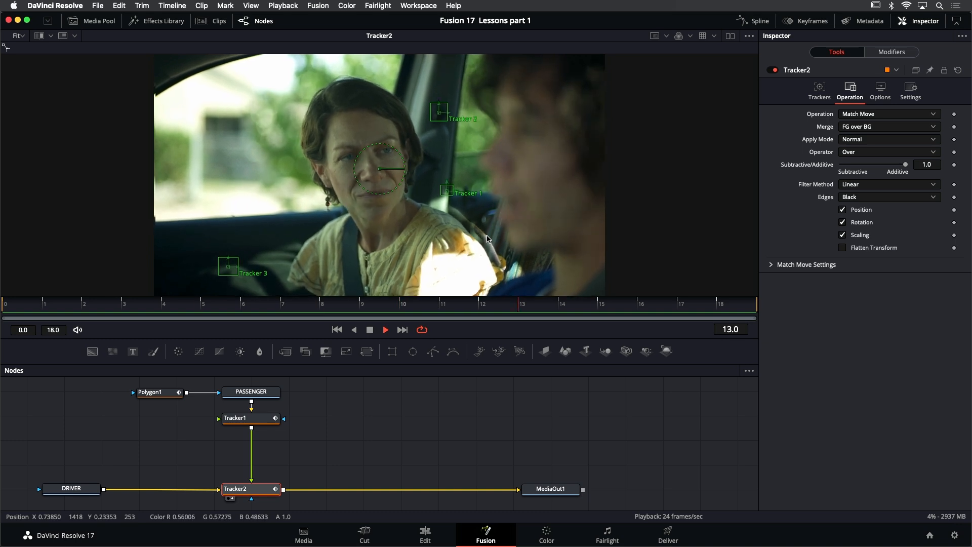
left_click(355, 331)
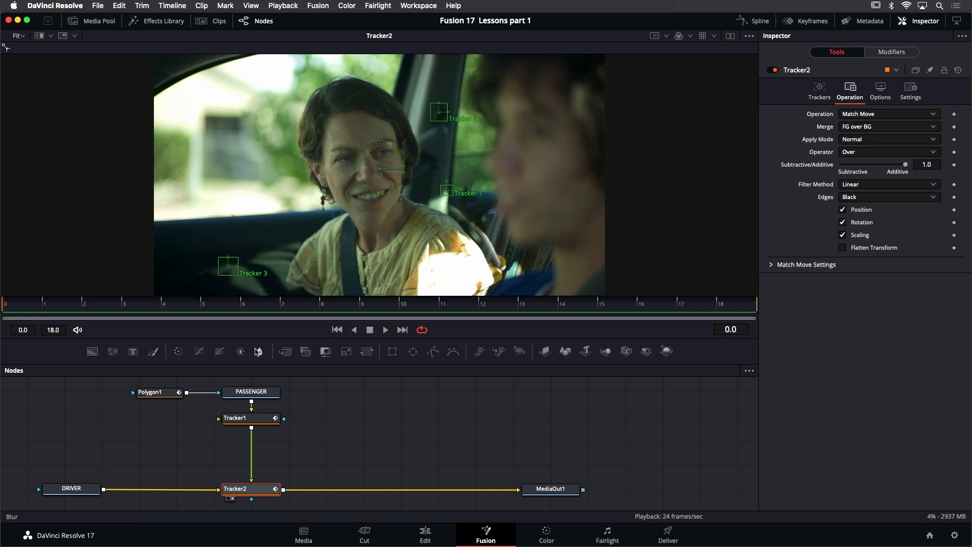
- Reshape Polygon1 at its frame 3 keyframe, moving the mask points along the passenger's shoulder and the window pillar
left_click(147, 393)
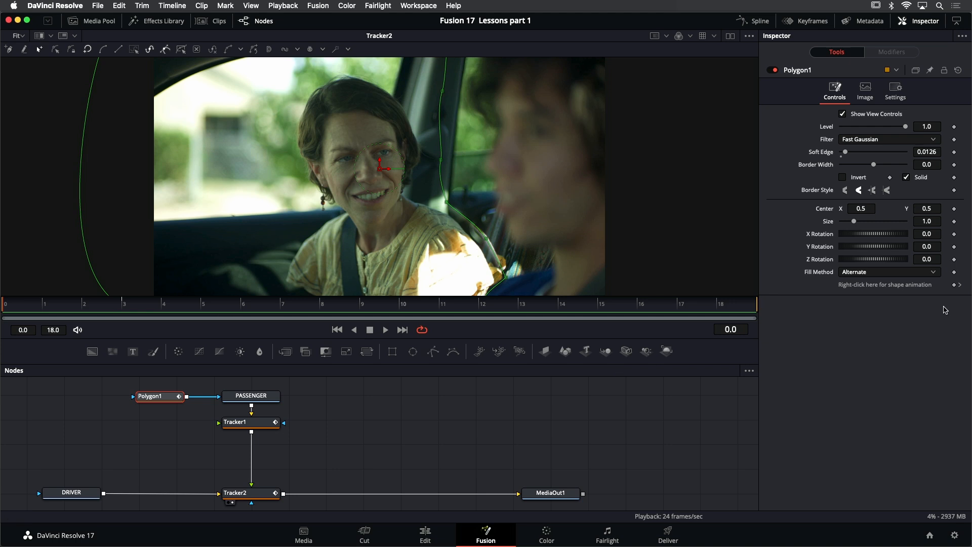
left_click(961, 287)
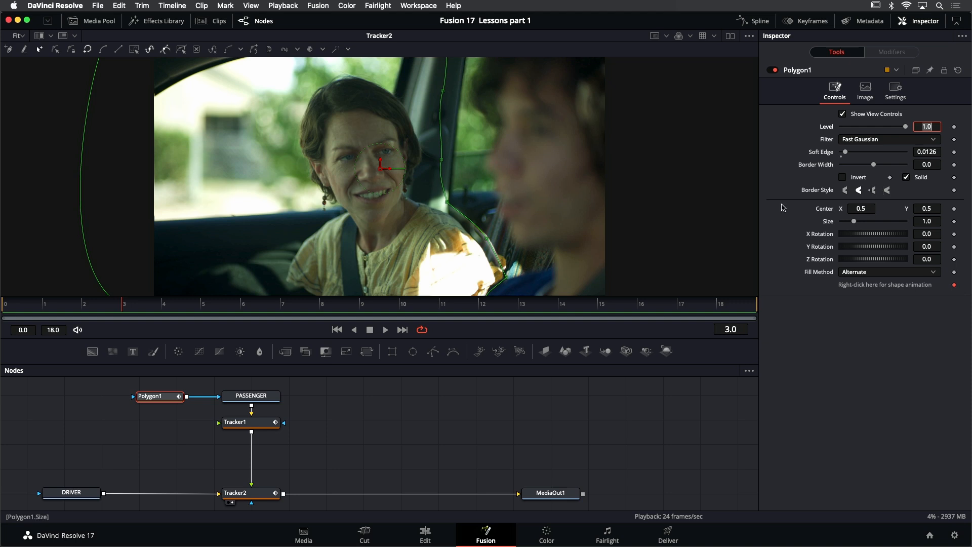
left_click_drag(519, 211, 514, 203)
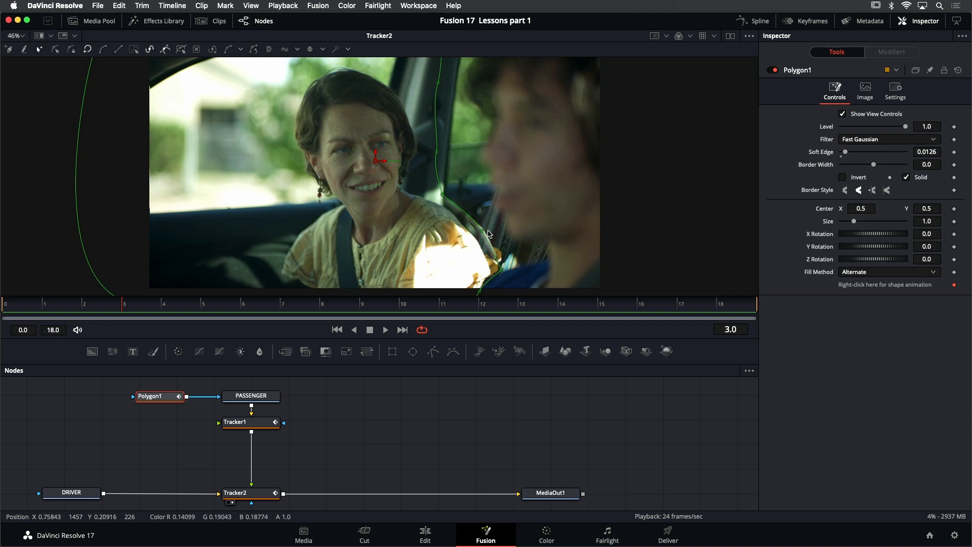
scroll(482, 233, "up", 4)
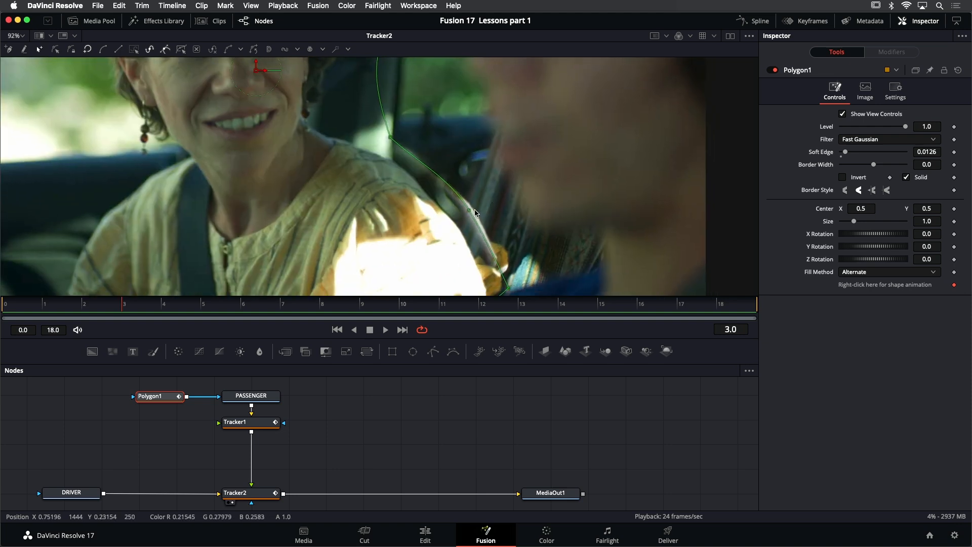
left_click_drag(468, 209, 488, 203)
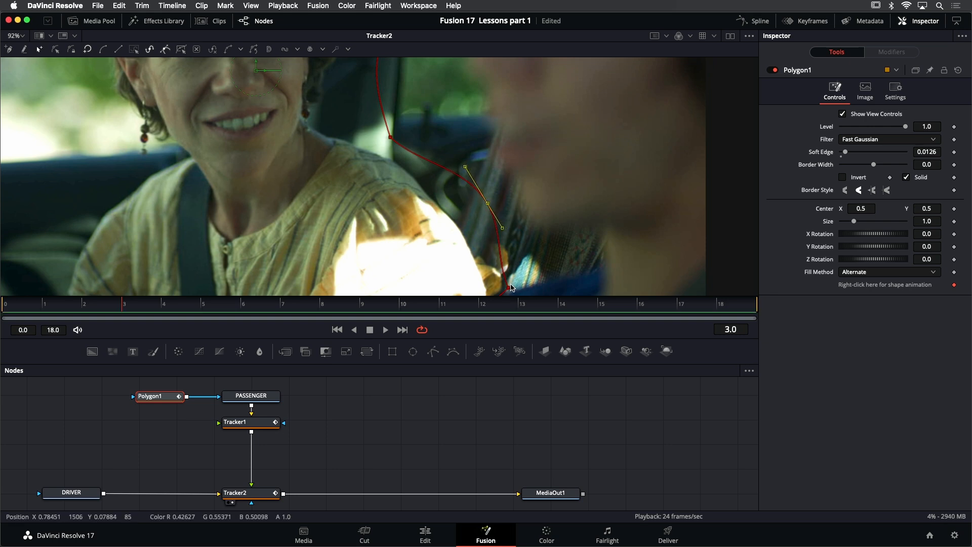
left_click(512, 286)
mouse_move(514, 285)
left_mouse_down()
mouse_move(537, 265)
mouse_move(526, 274)
left_mouse_up()
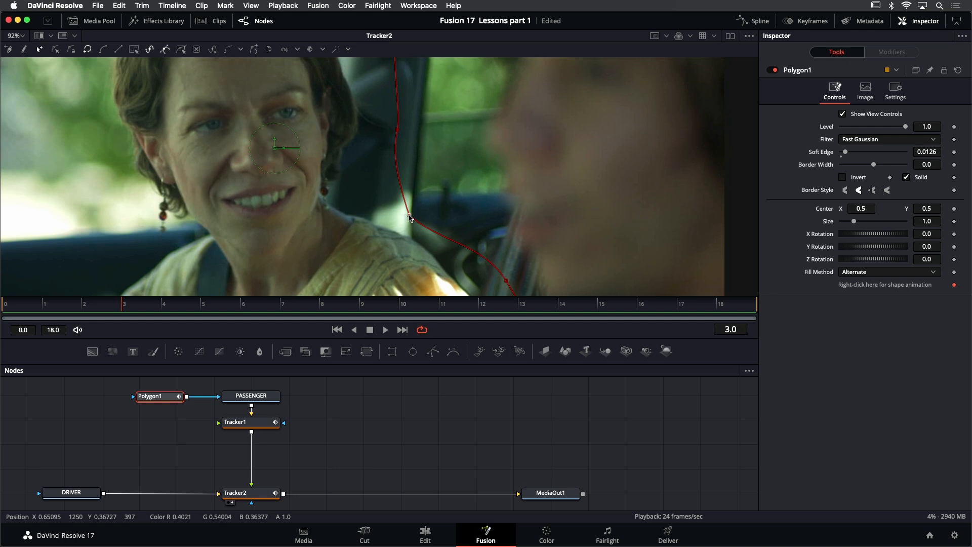
left_click_drag(424, 207, 427, 203)
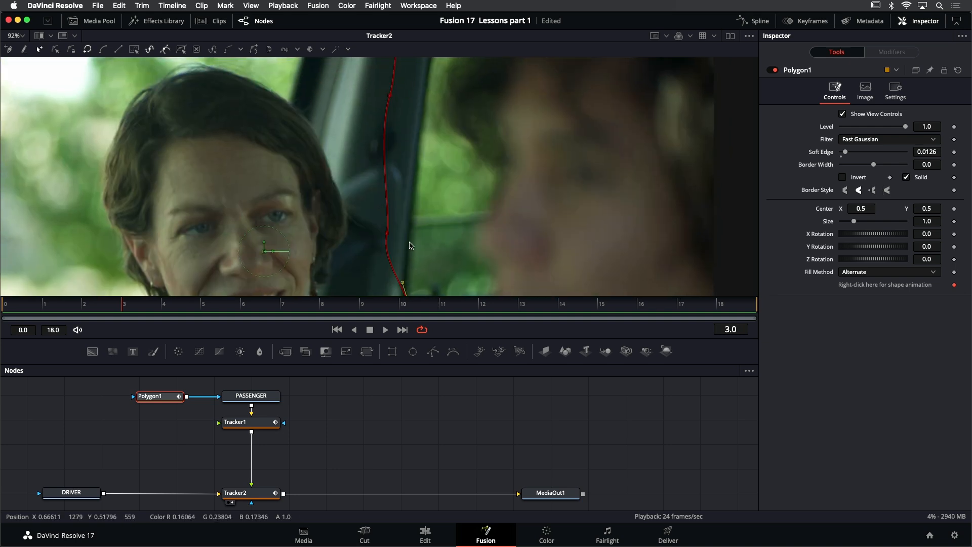
left_click(389, 235)
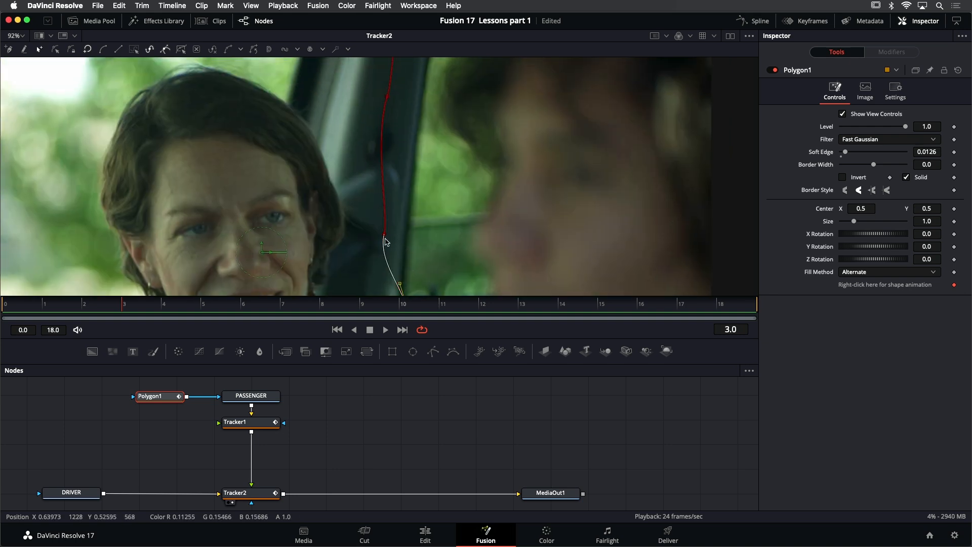
left_click_drag(391, 234, 385, 232)
scroll(409, 136, "down", 3)
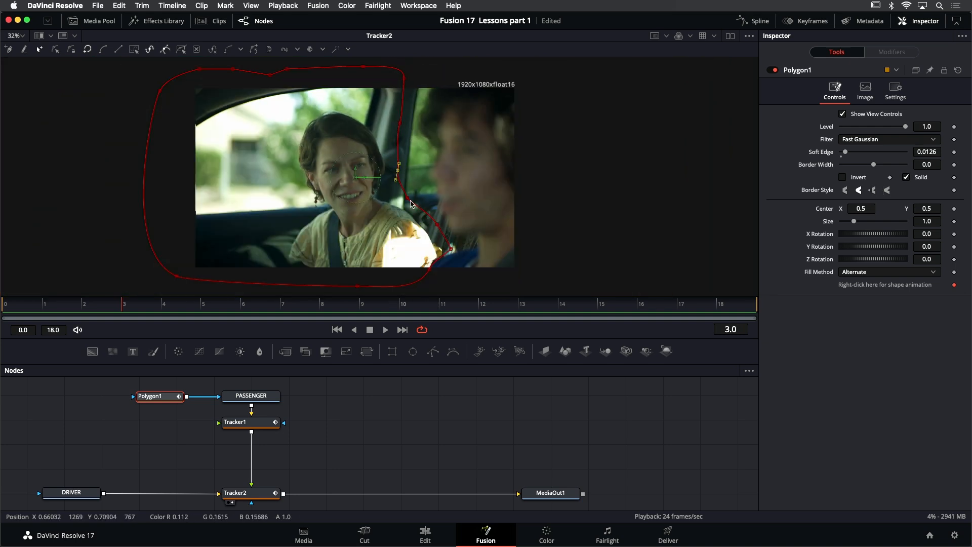
scroll(431, 237, "up", 1)
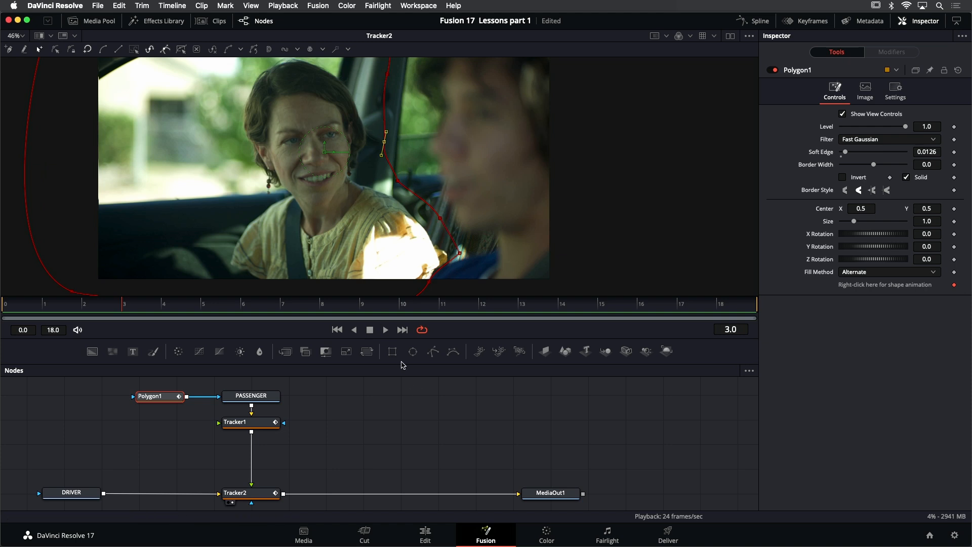
- Play the composite to check the reshaped mask, return to the first frame, and replay it with the mask outline hidden
left_click(385, 330)
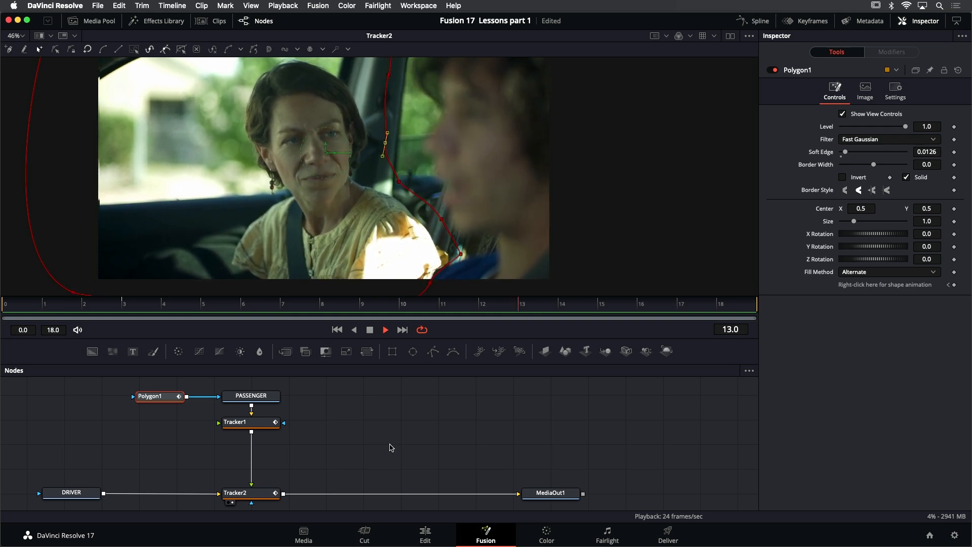
left_click(370, 330)
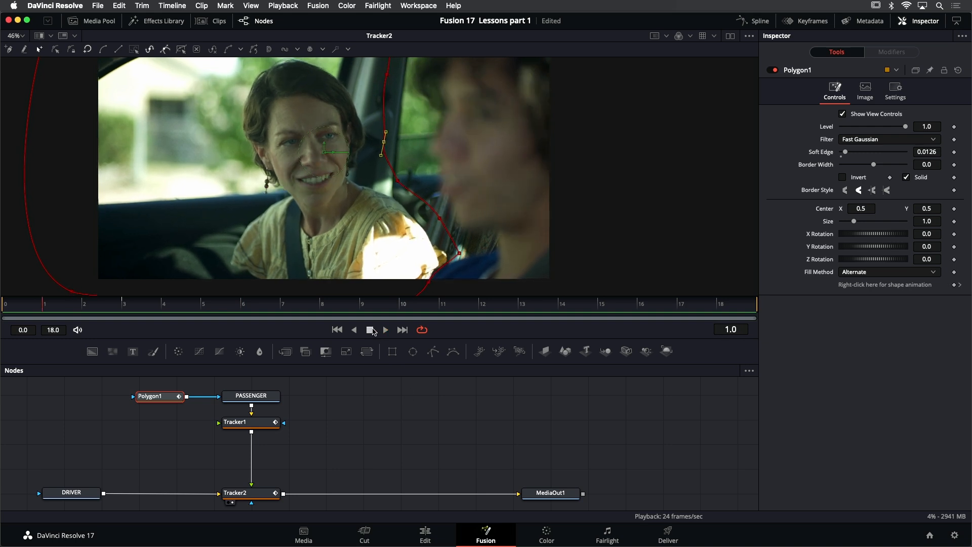
left_click(338, 330)
scroll(424, 221, "down", 2)
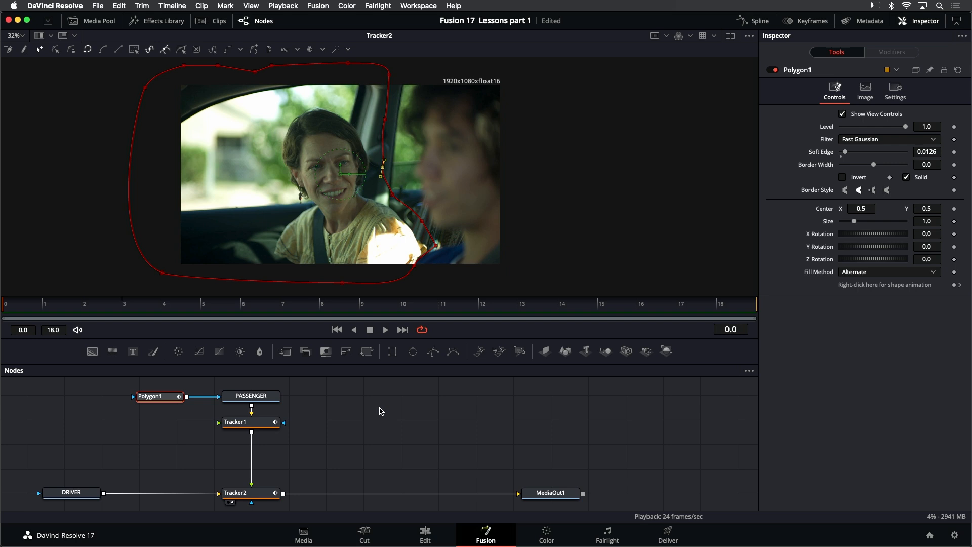
left_click(382, 411)
left_click(387, 330)
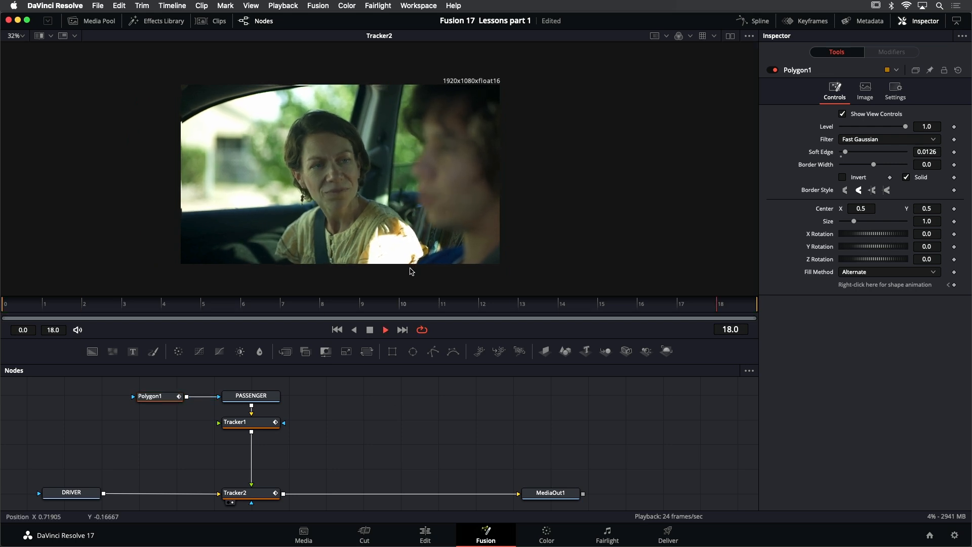
- Refine Polygon1 at frame 0 by adjusting the mask points beside the shoulder and window pillar, and save the project
scroll(411, 271, "up", 2)
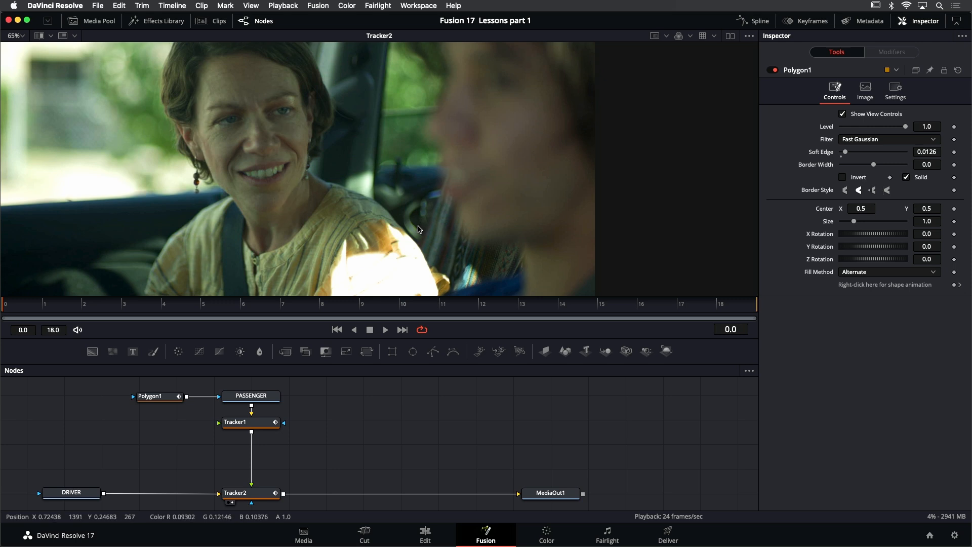
left_click(168, 396)
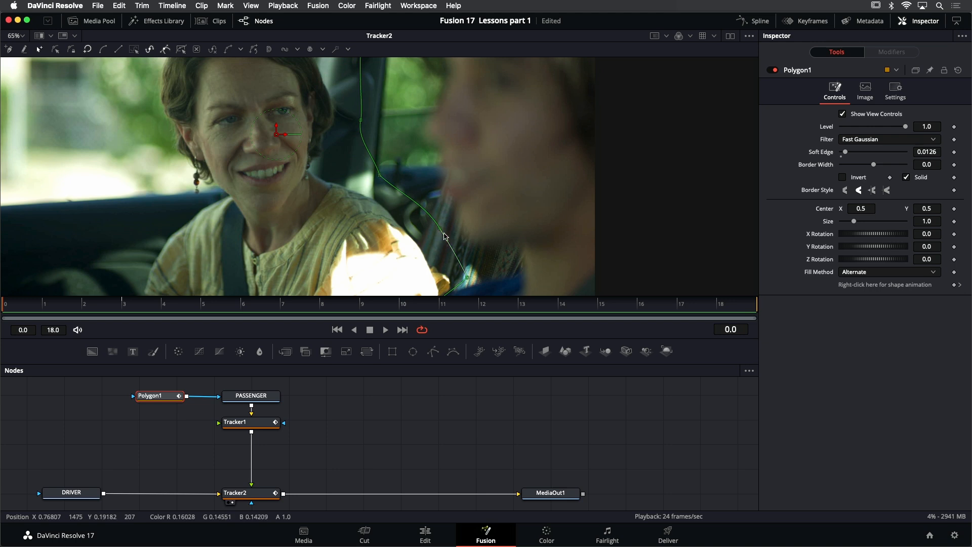
left_click_drag(440, 228, 468, 276)
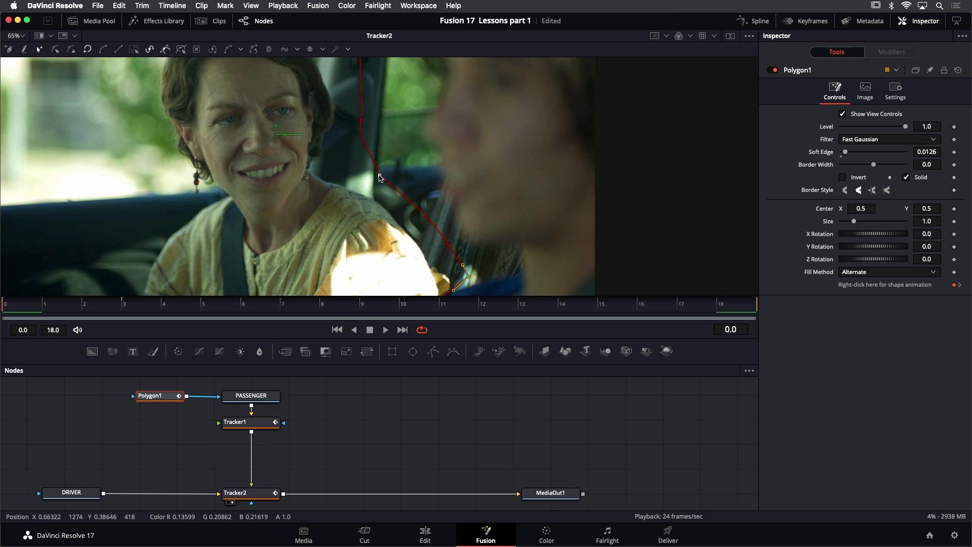
mouse_move(380, 175)
left_mouse_down()
mouse_move(372, 132)
mouse_move(345, 181)
mouse_move(385, 152)
mouse_move(354, 182)
mouse_move(389, 159)
left_mouse_up()
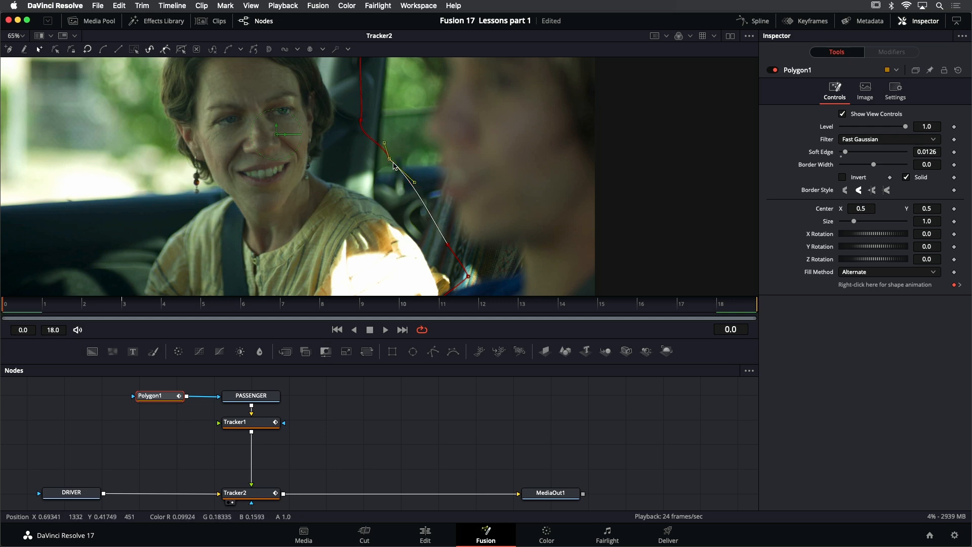
left_click_drag(389, 159, 373, 176)
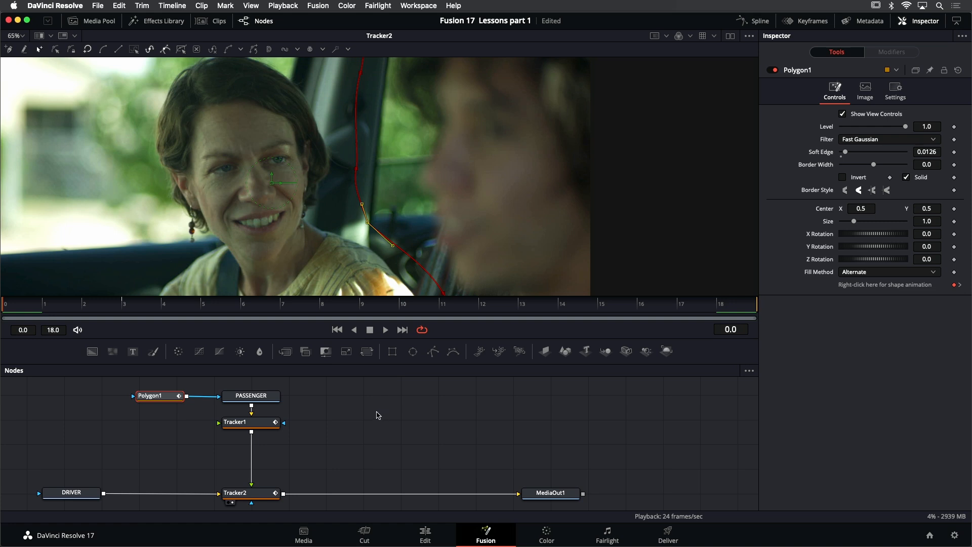
key("super+s")
- Insert a Transform (Xf) node between Tracker1 and Tracker2 in the passenger branch
left_click_drag(337, 410, 348, 412)
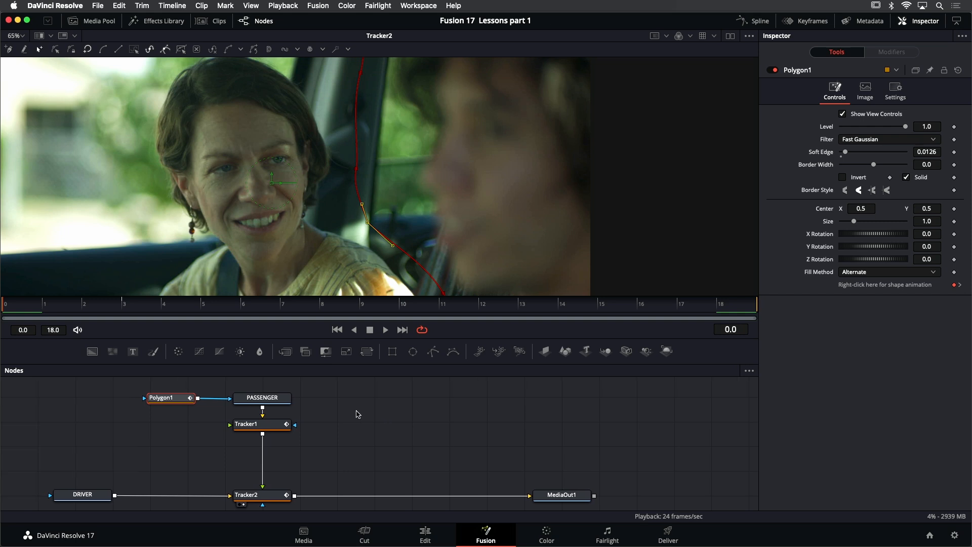
left_click(273, 429)
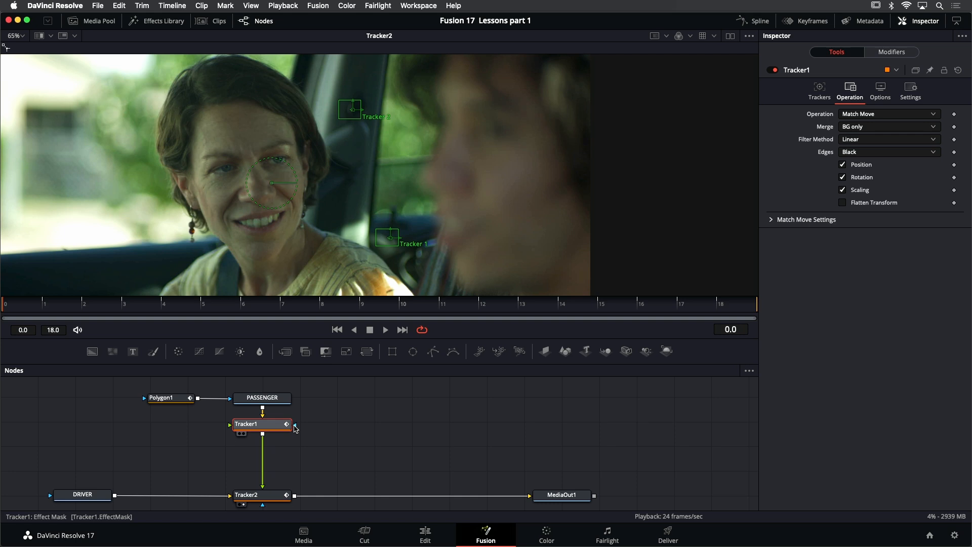
key("shift+space")
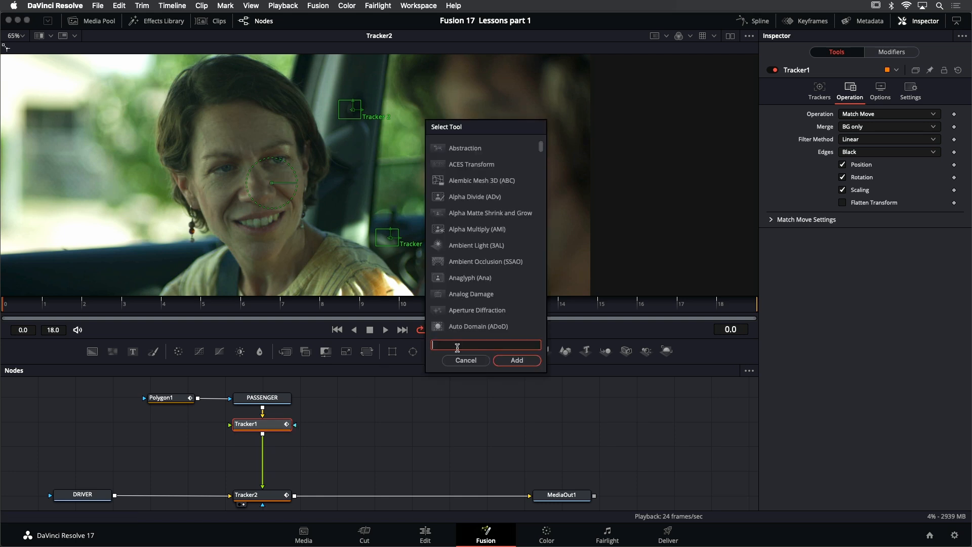
type("trans")
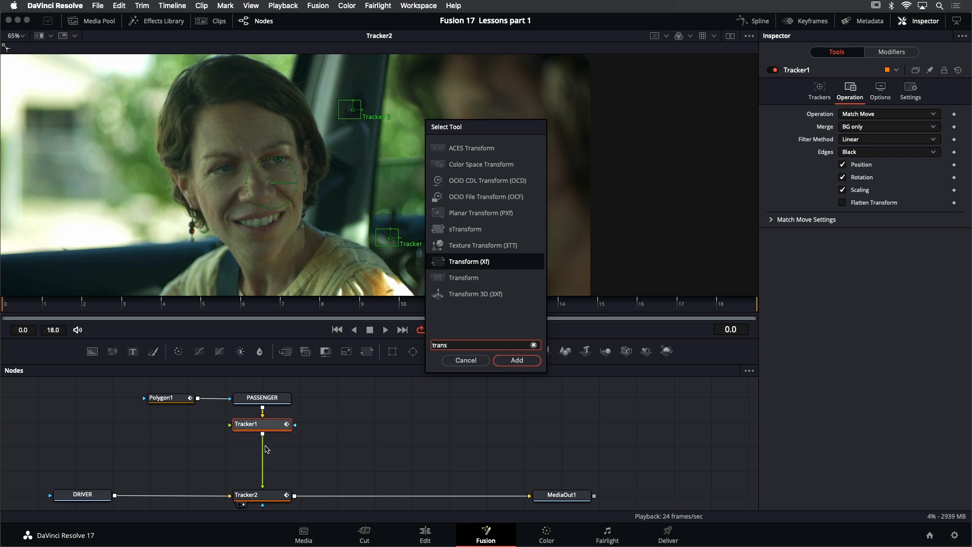
left_click(517, 360)
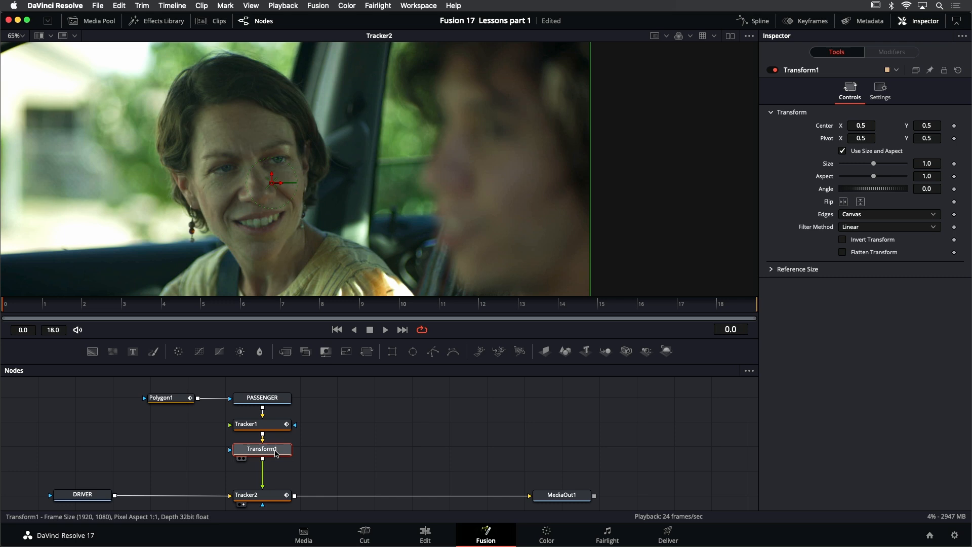
mouse_move(276, 453)
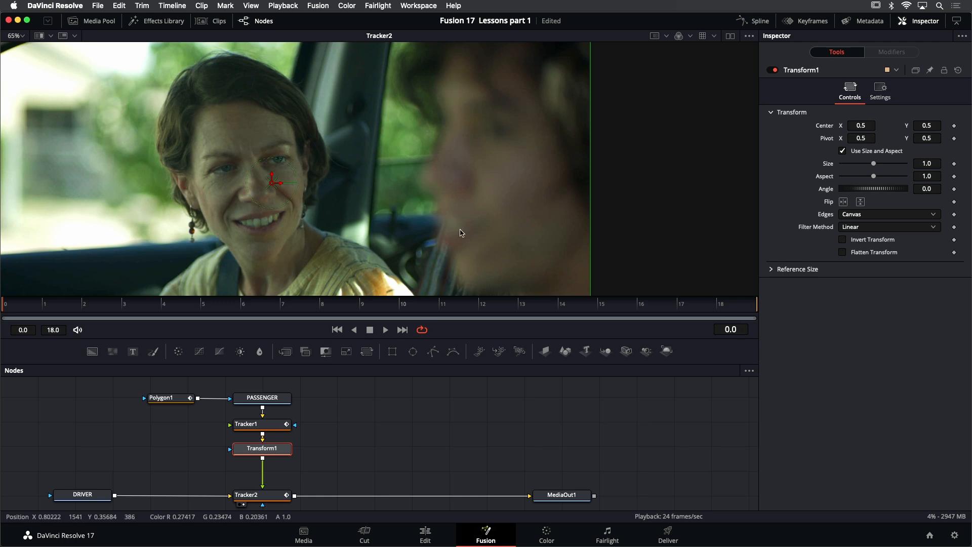
- Set up a split wipe with DRIVER on side A and Transform1 on side B, and sweep the divider to compare the takes
left_click_drag(478, 226, 561, 222)
key("ctrl+f")
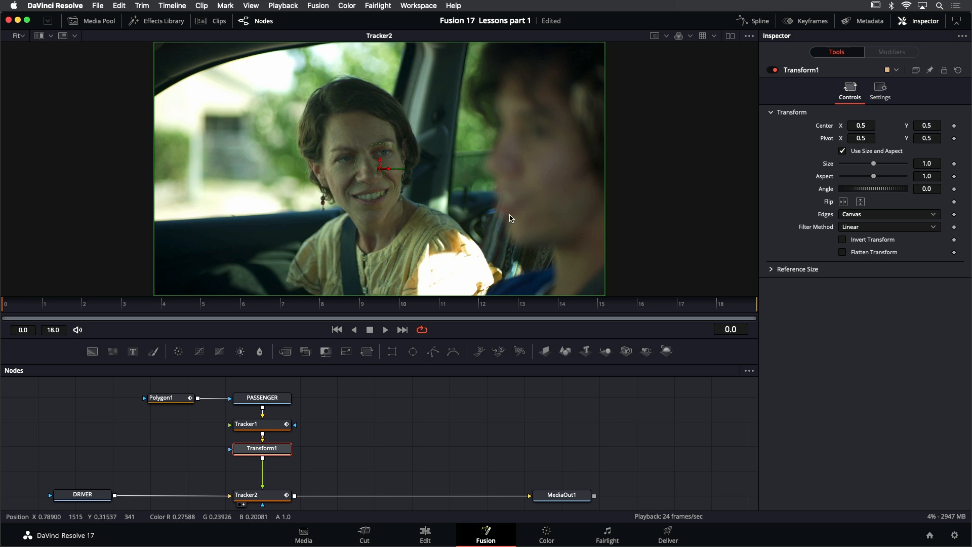
left_click(40, 36)
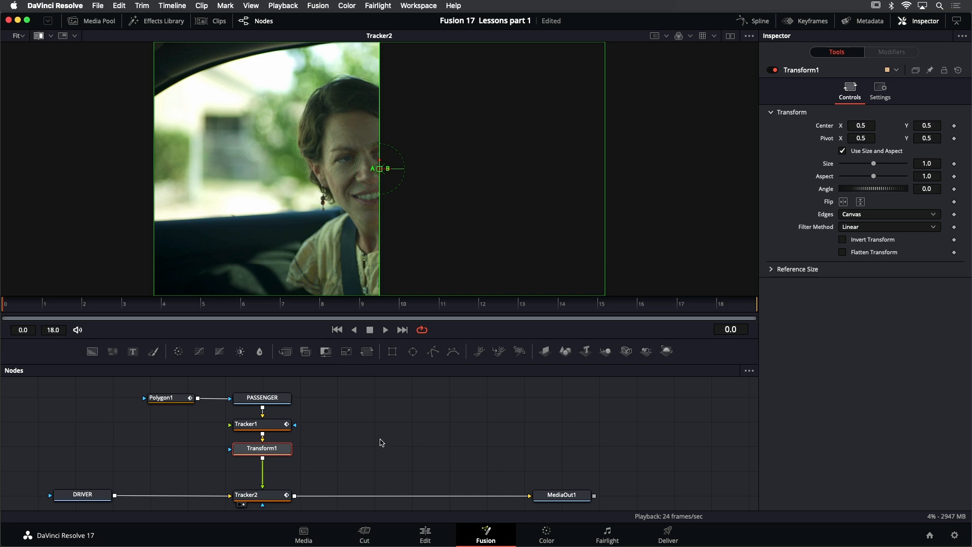
left_click(84, 494)
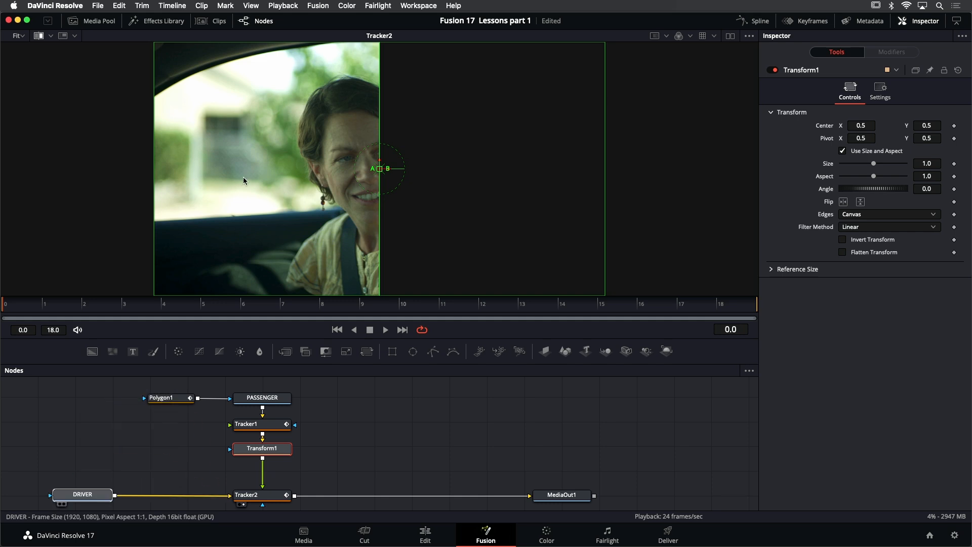
key("1")
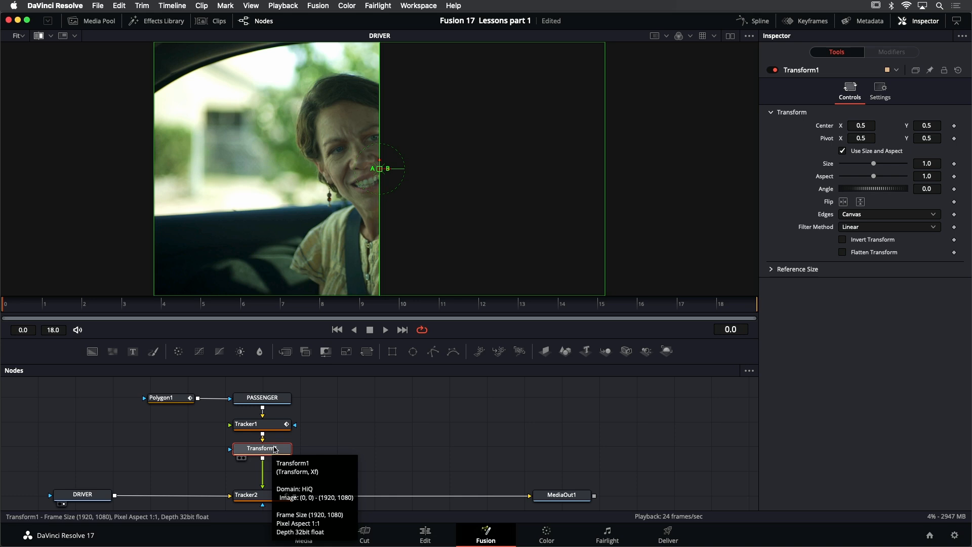
left_click_drag(275, 449, 485, 147)
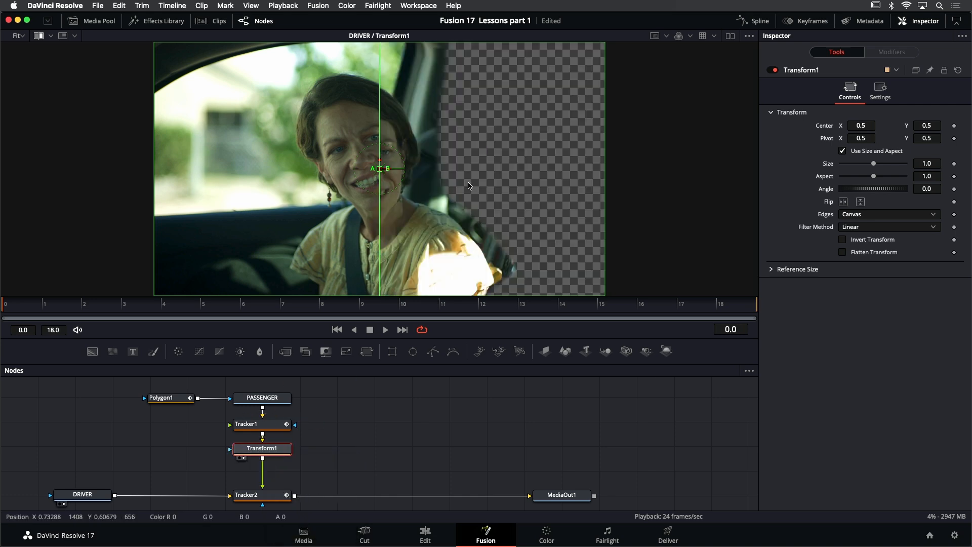
left_click(387, 415)
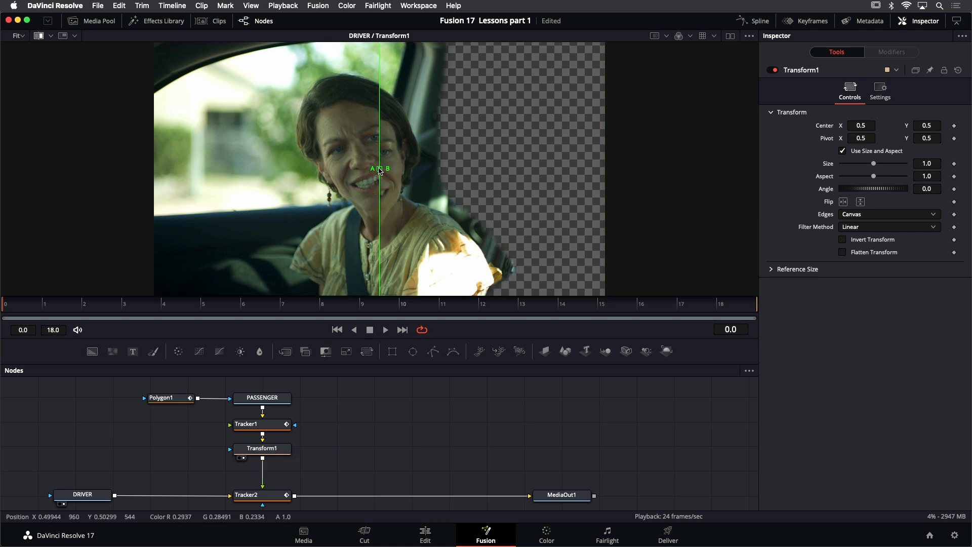
left_click_drag(380, 169, 256, 169)
left_click_drag(186, 180, 261, 175)
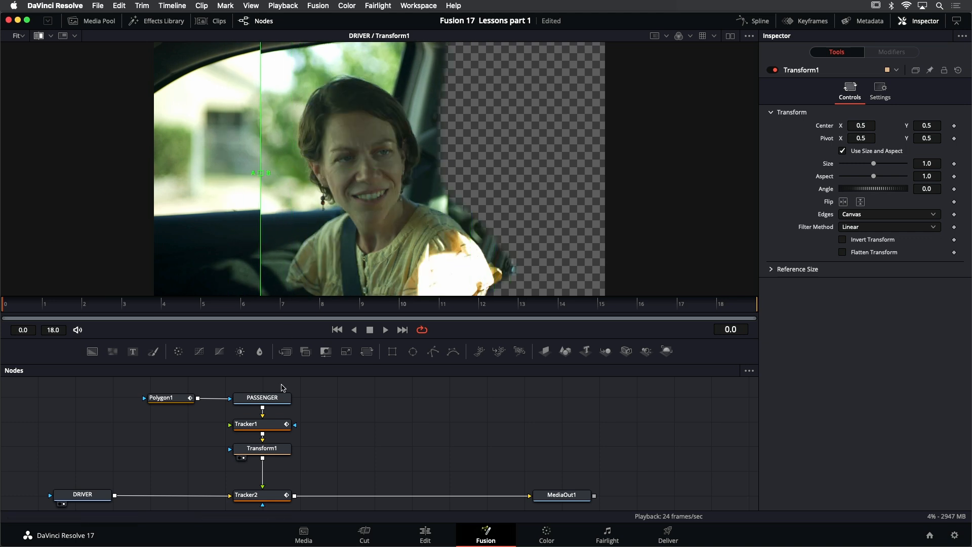
- Raise the passenger image in Transform1 to a Center Y of about 0.52 and check its alignment by sweeping the wipe
left_click(271, 449)
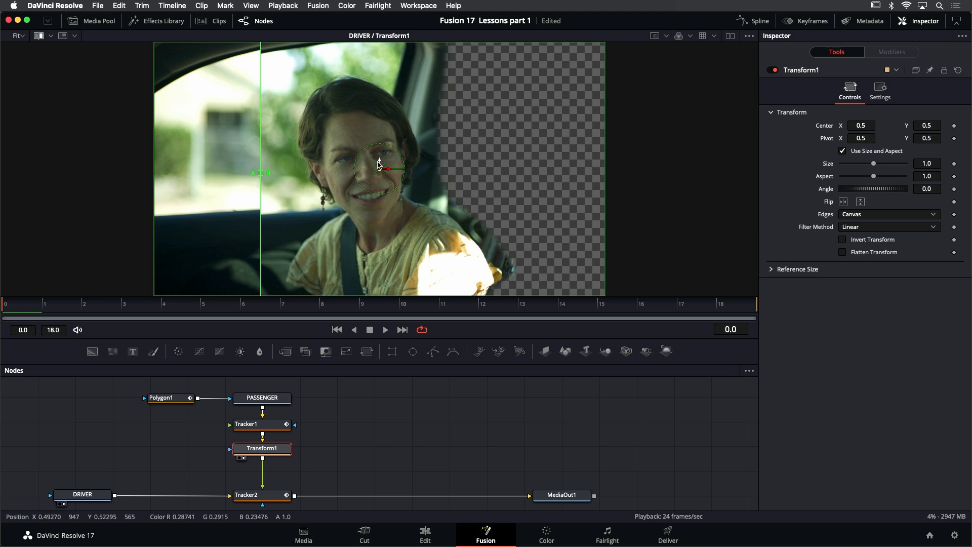
left_click_drag(380, 162, 380, 158)
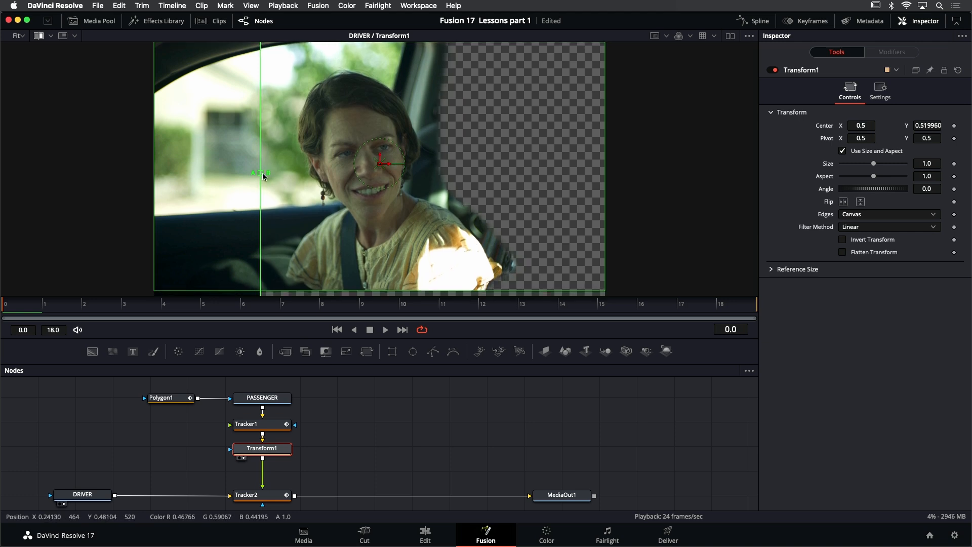
left_click_drag(263, 175, 142, 143)
left_click_drag(203, 139, 179, 163)
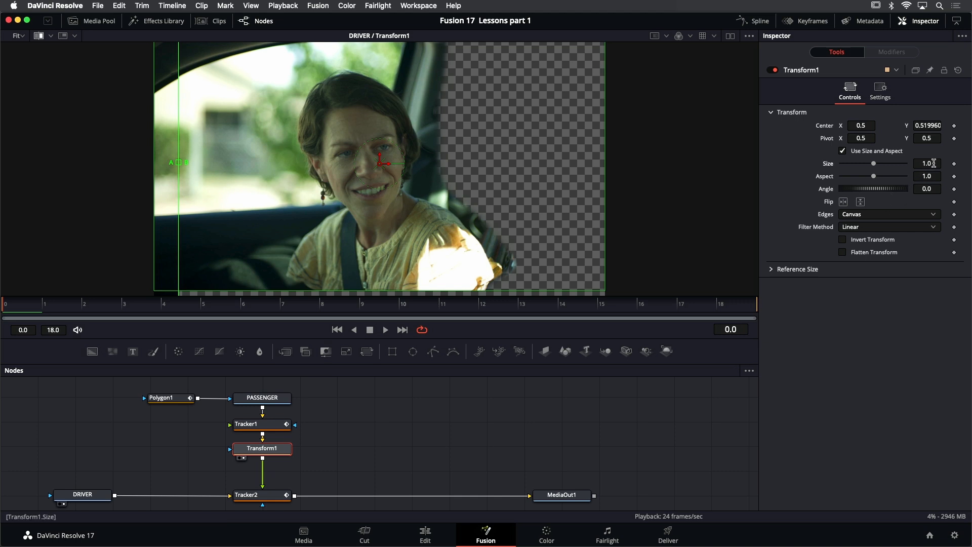
- Set Transform1's Size to 0.993 and compare the scaled passenger with the driver take across the wipe
left_click_drag(934, 163, 931, 163)
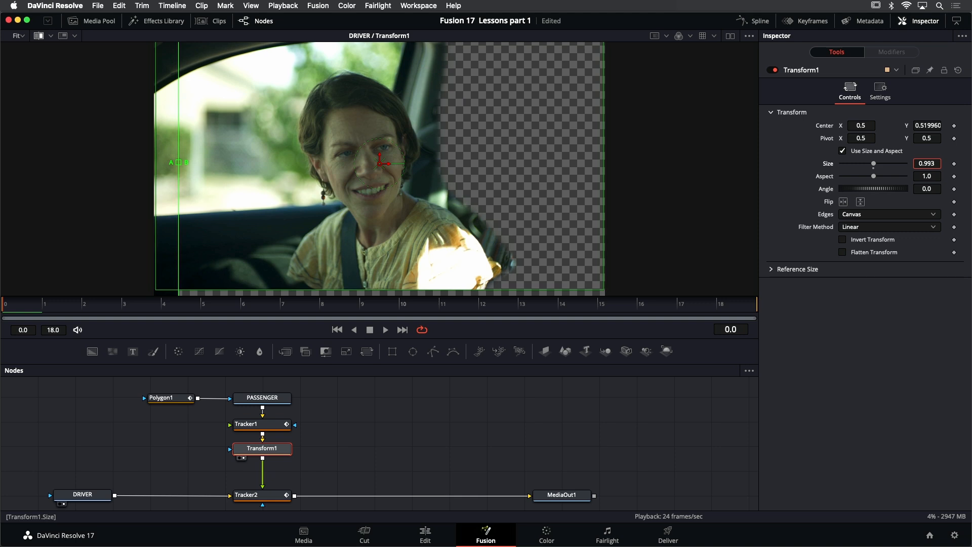
left_click_drag(931, 163, 943, 169)
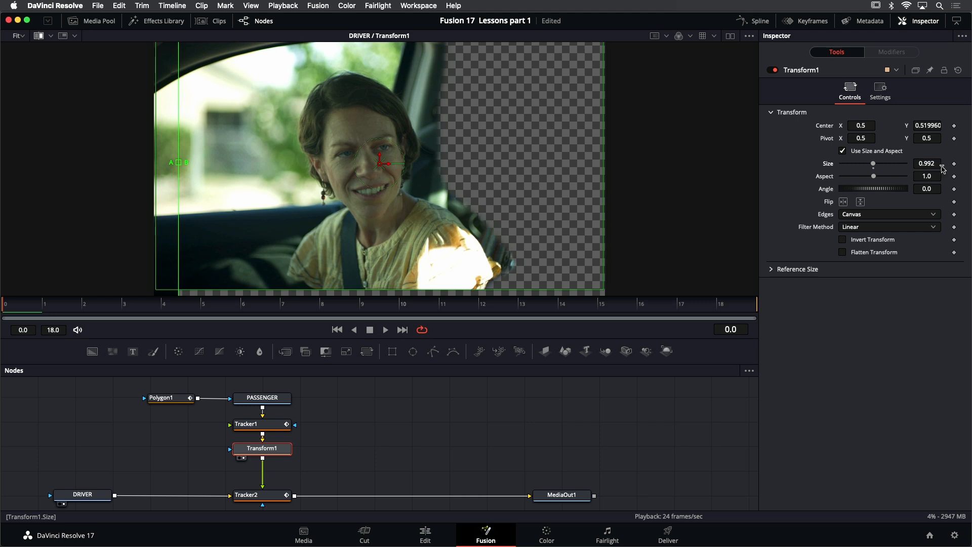
left_click_drag(874, 164, 879, 167)
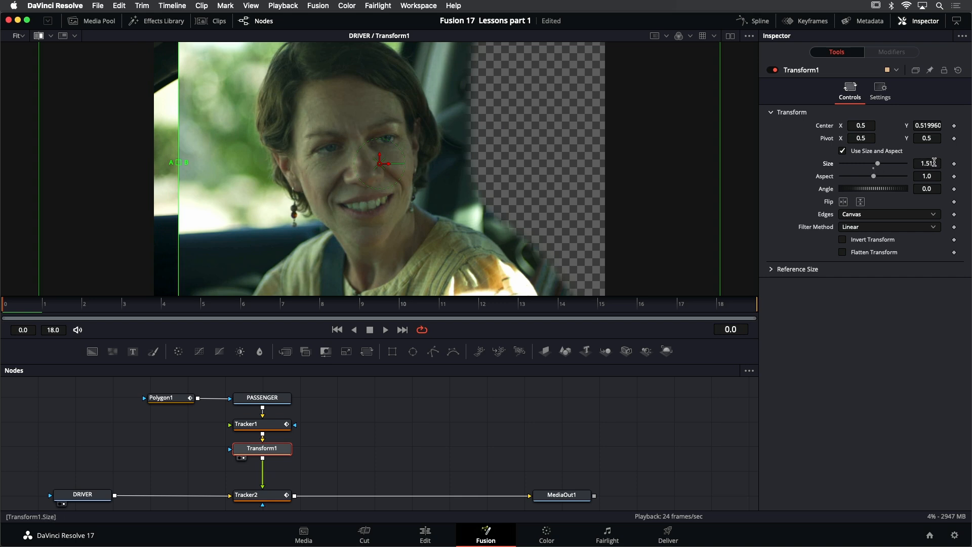
left_click_drag(934, 162, 886, 164)
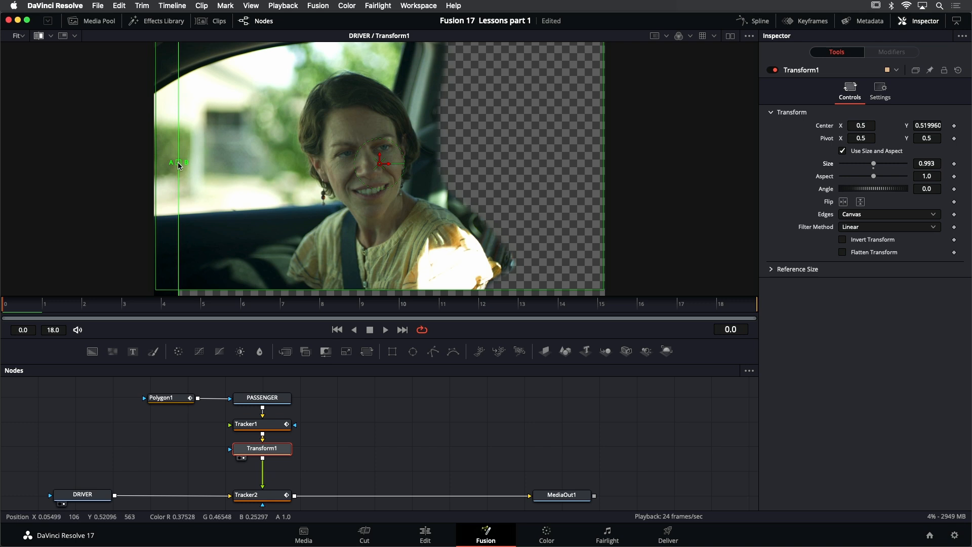
left_click_drag(178, 163, 389, 133)
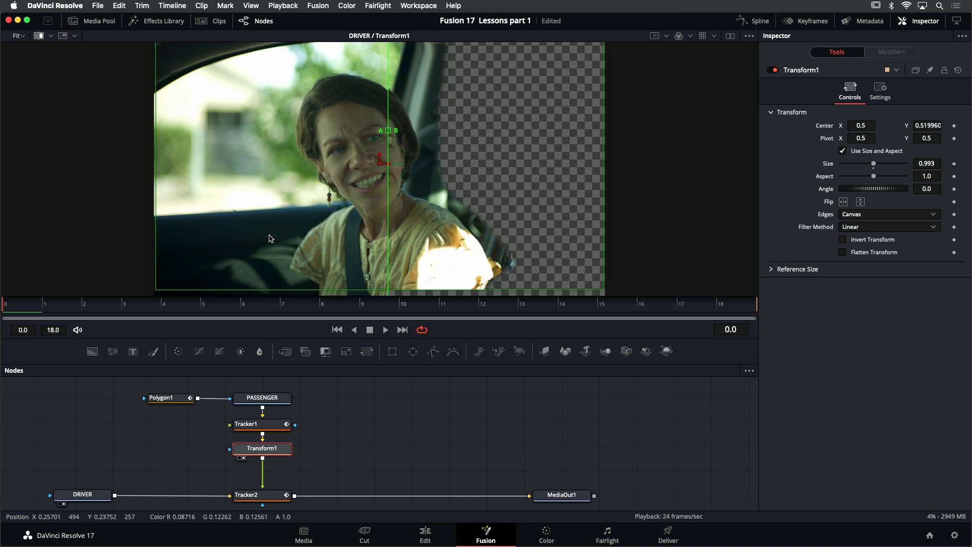
- Turn off the split wipe and play the Tracker2 composite in the viewer with its on-screen controls hidden
left_click(40, 36)
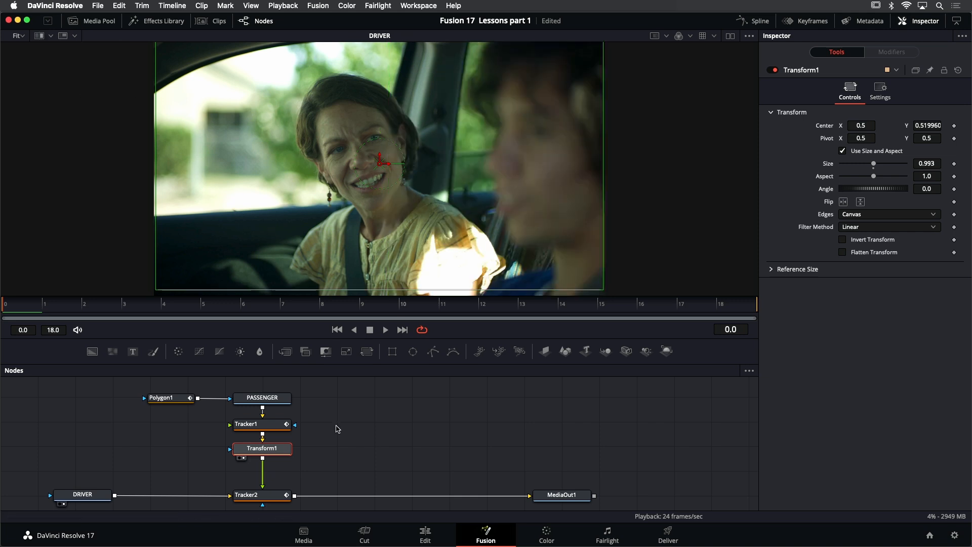
scroll(369, 276, "down", 1)
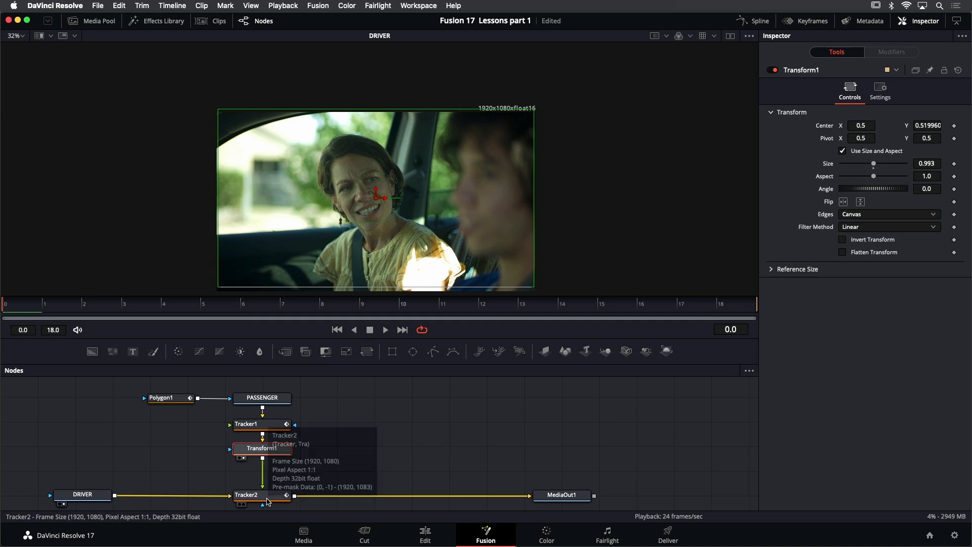
left_click(267, 500)
key("1")
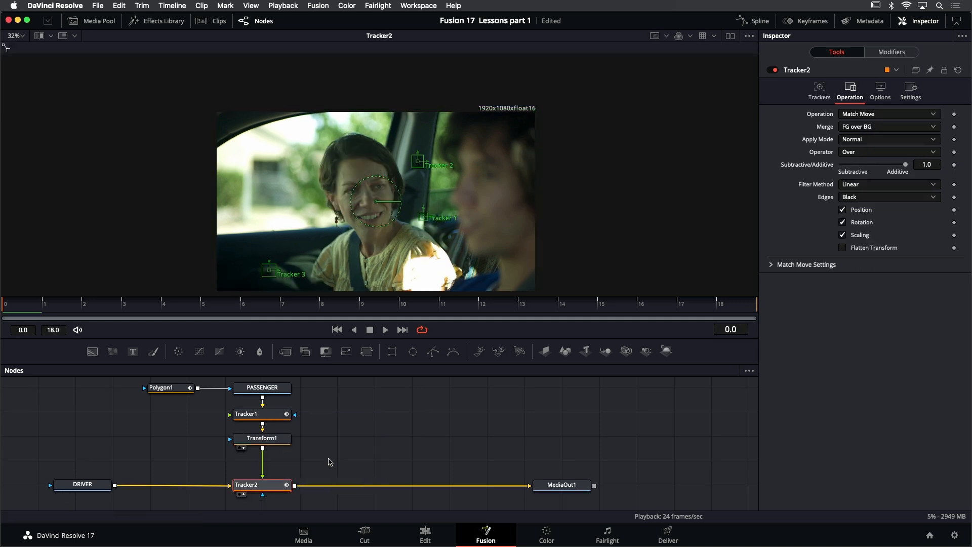
left_click(386, 440)
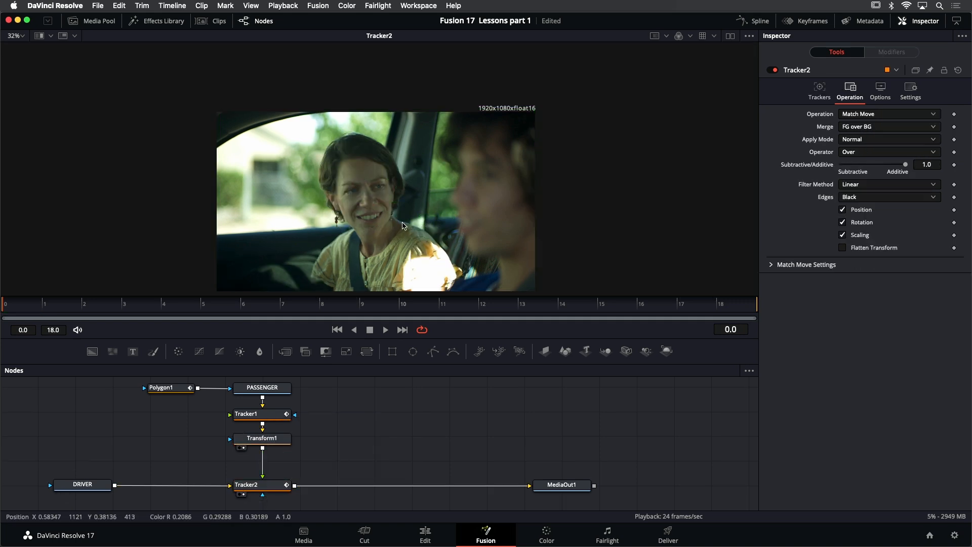
key("super+f")
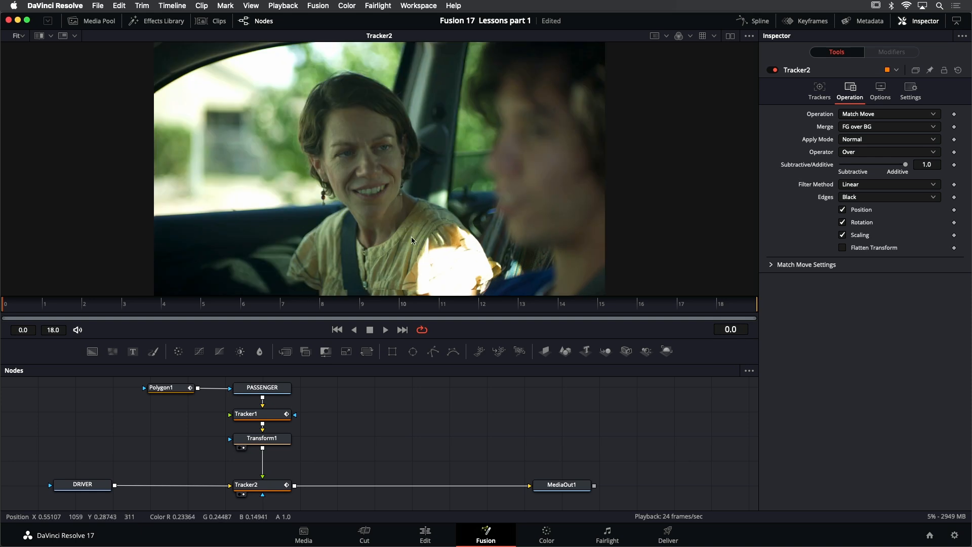
left_click(386, 329)
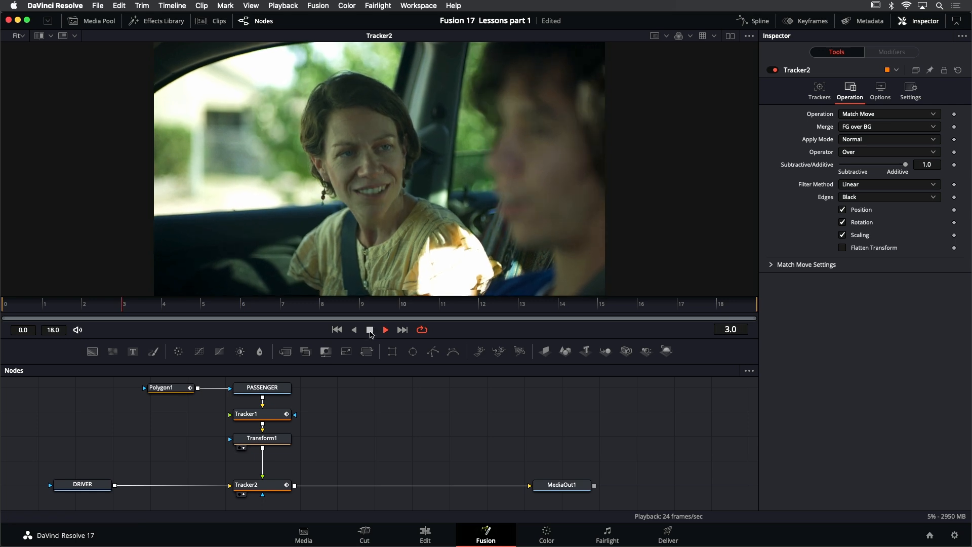
left_click(370, 329)
- Try shifting Polygon1's mask point beside the shoulder at frame 2, compare it with frame 3, and delete the frame 2 shape keyframe
scroll(433, 260, "up", 3)
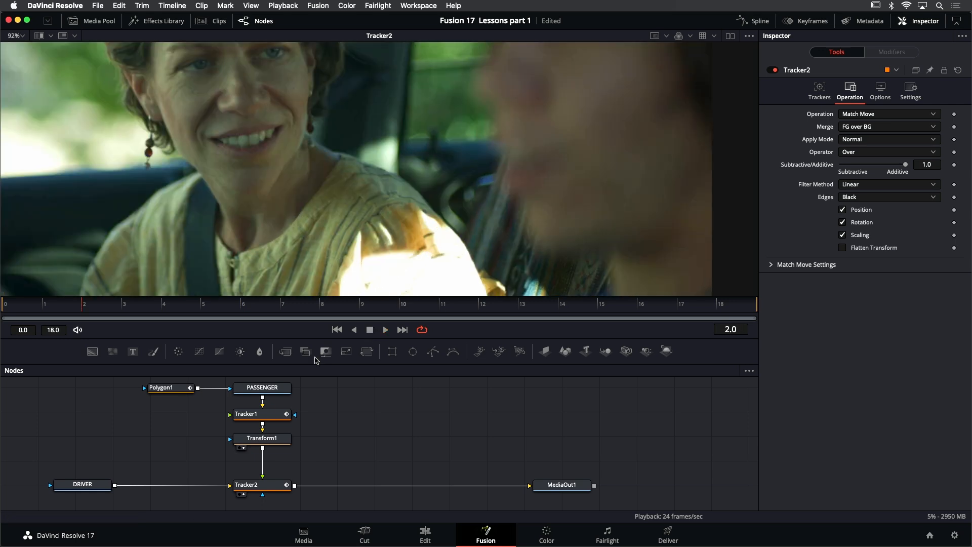
left_click(162, 387)
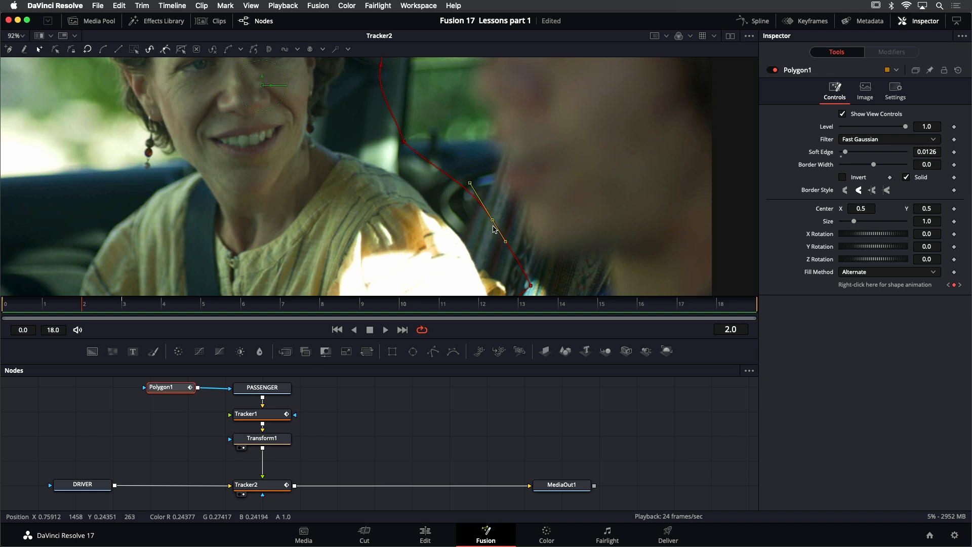
left_click_drag(493, 226, 488, 225)
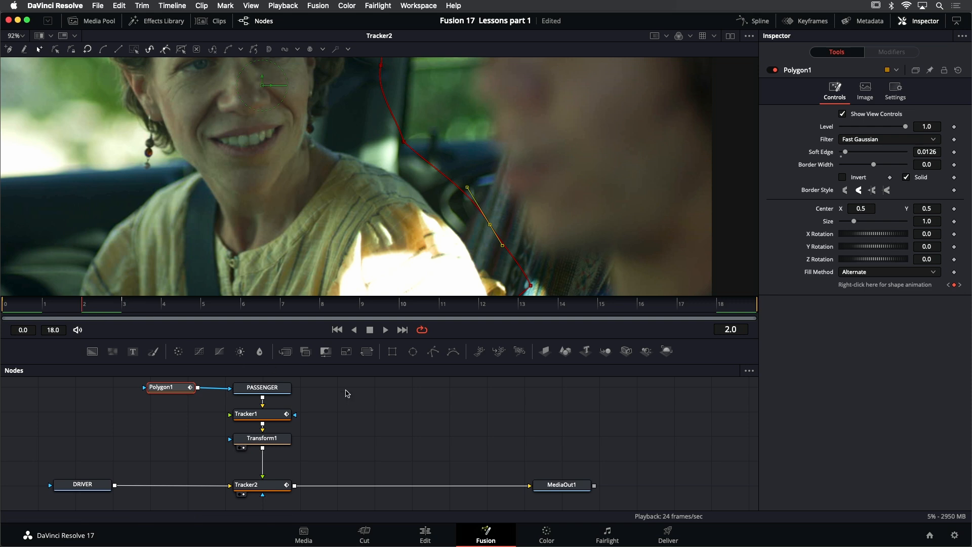
key("Right")
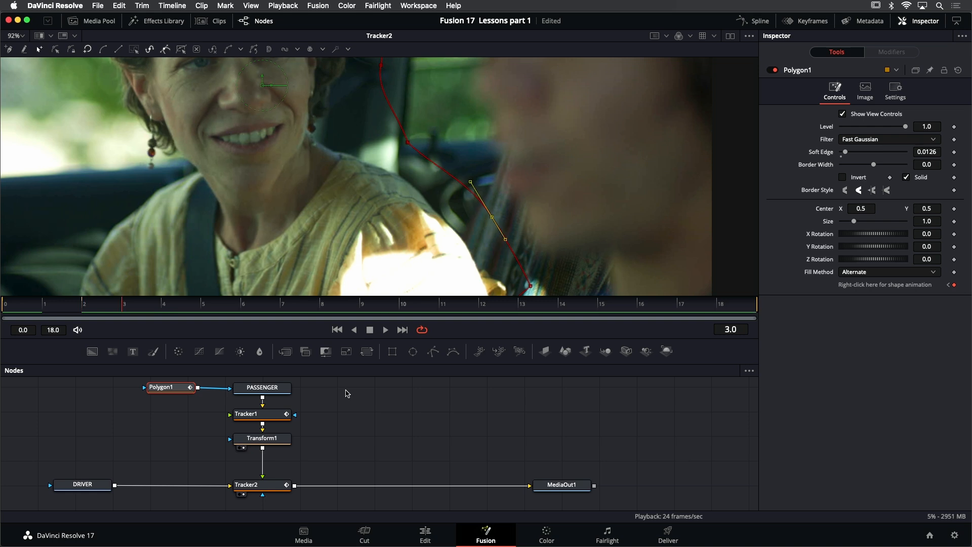
key("Left")
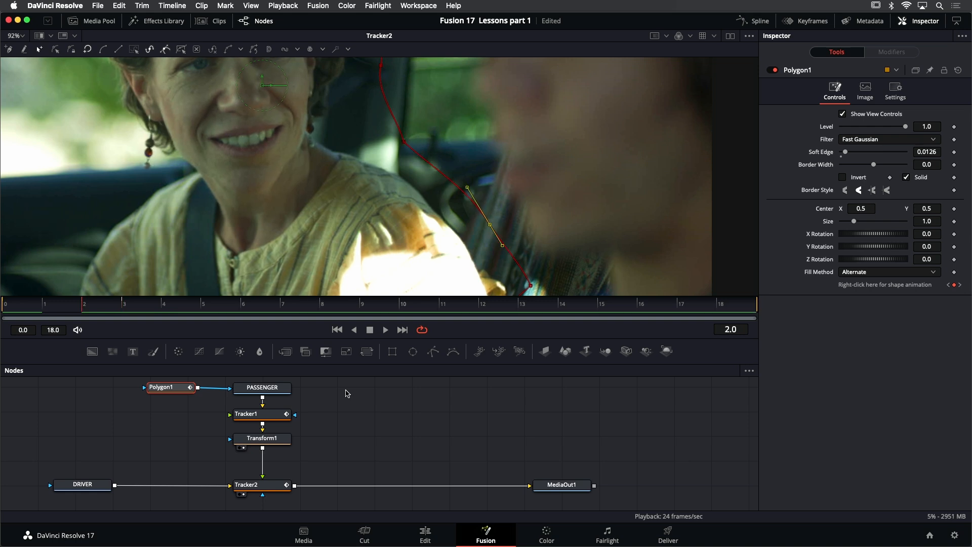
left_click(954, 285)
- Pull Polygon1's mask point beside the passenger's shoulder closer to her at the frame 3 keyframe, and hide the mask outline
left_click(960, 285)
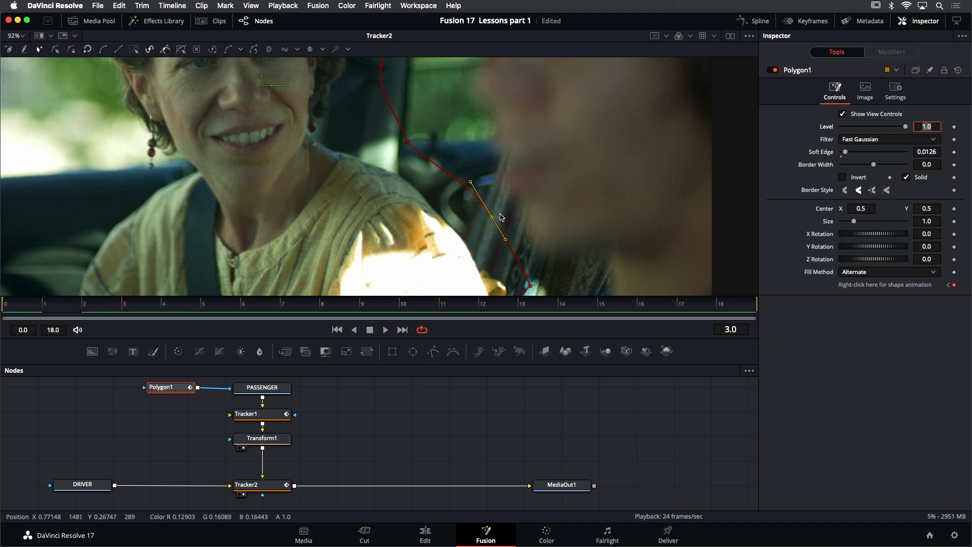
left_click_drag(492, 219, 484, 220)
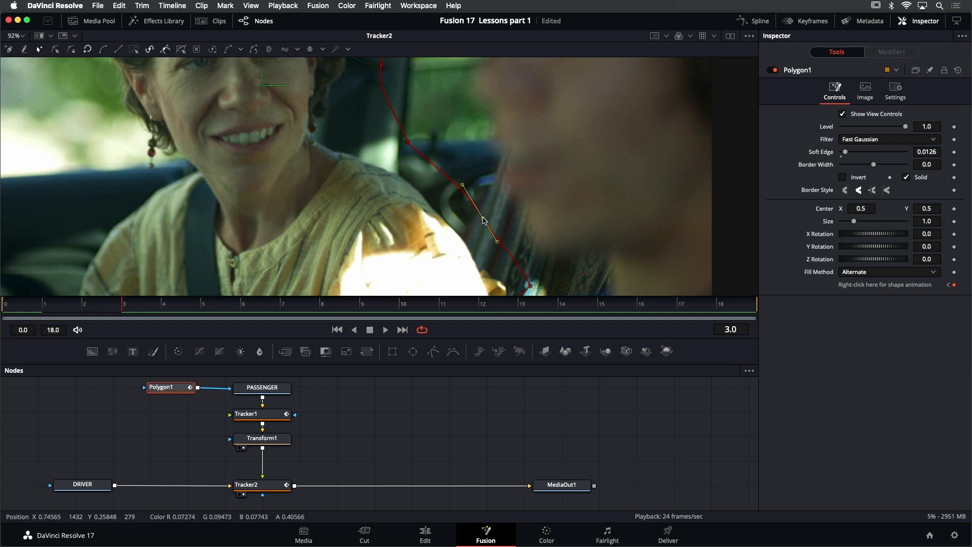
left_click(437, 429)
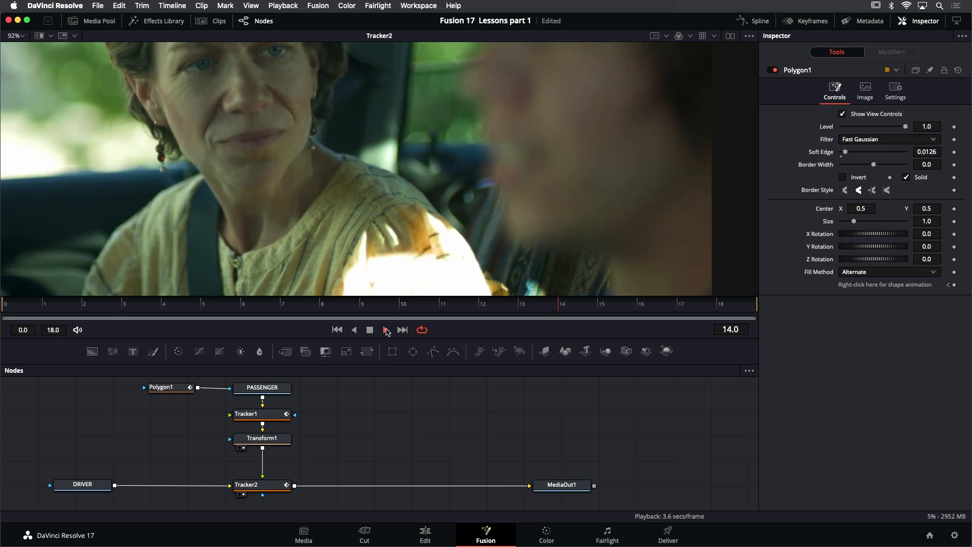
- Play the Tracker2 composite with the whole frame in view to check the passenger's mask and match move
scroll(389, 251, "down", 3)
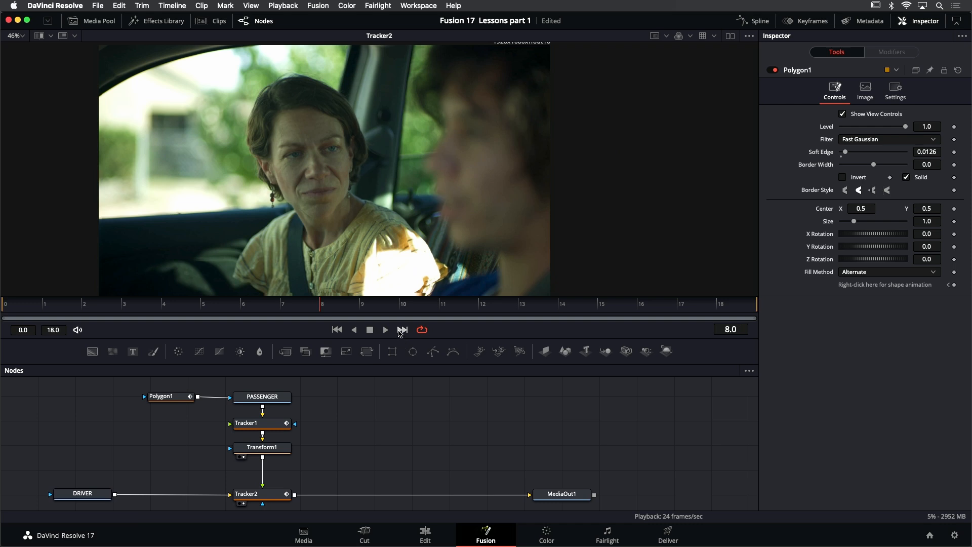
left_click(386, 329)
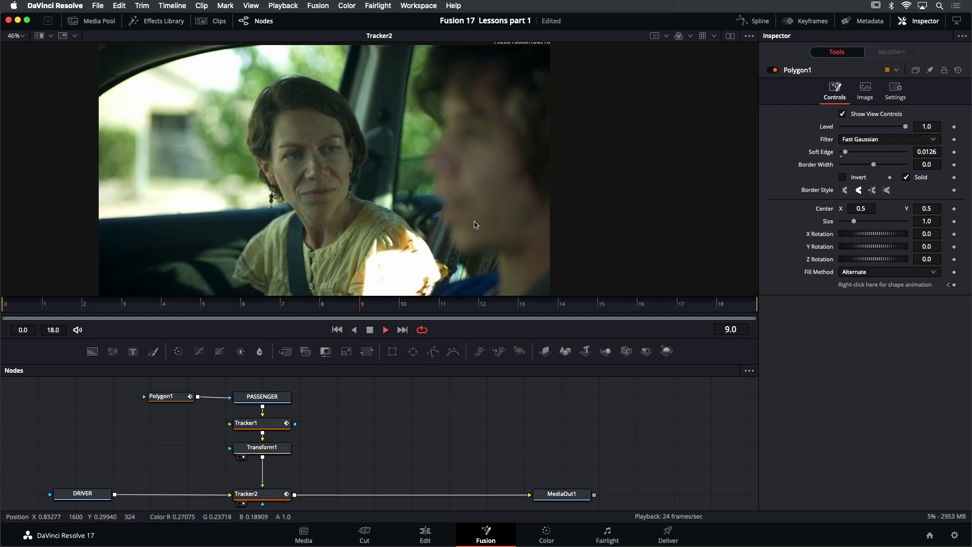
scroll(476, 225, "down", 3)
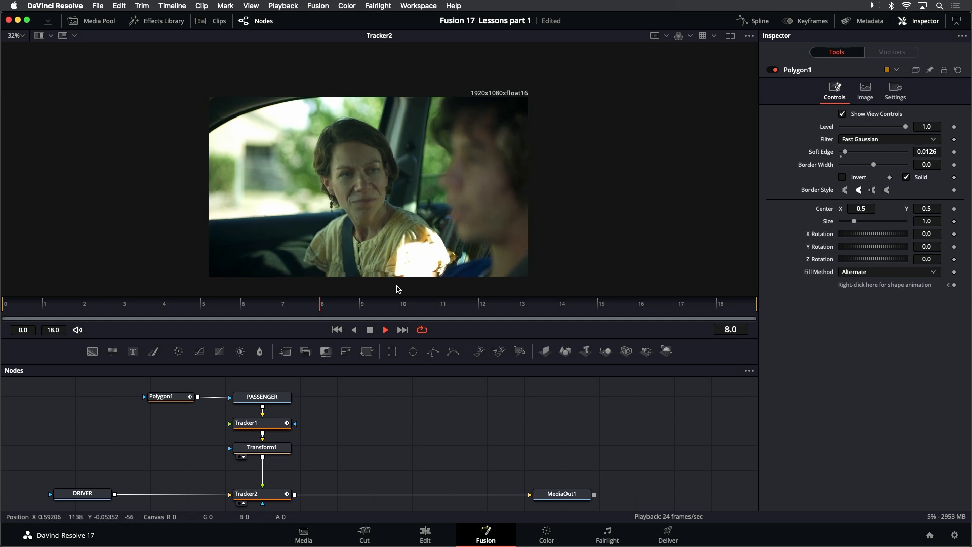
scroll(397, 284, "up", 5)
scroll(387, 279, "up", 2)
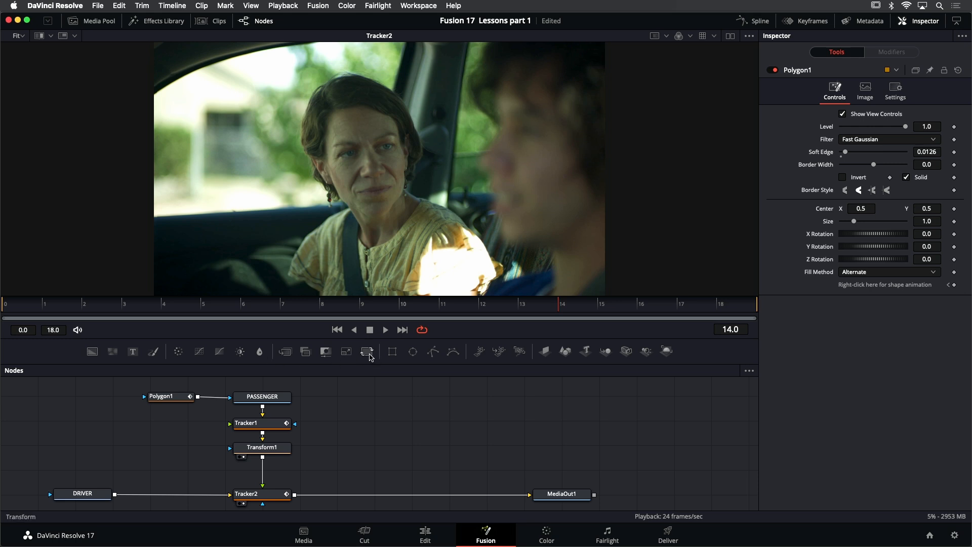
- Insert a Transform node between Tracker2 and MediaOut1, show it in the viewer, and inspect the frame's lower edge
left_click_drag(370, 354, 340, 496)
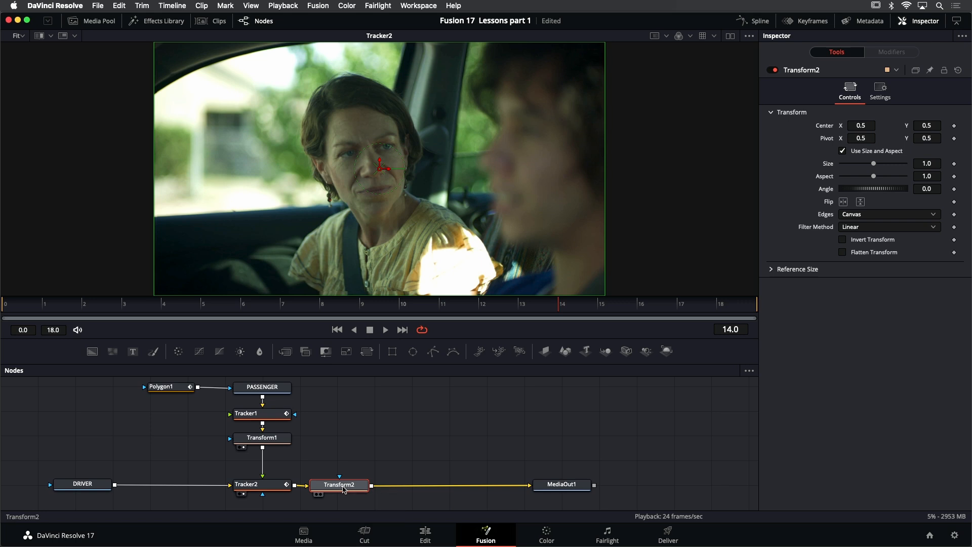
key("1")
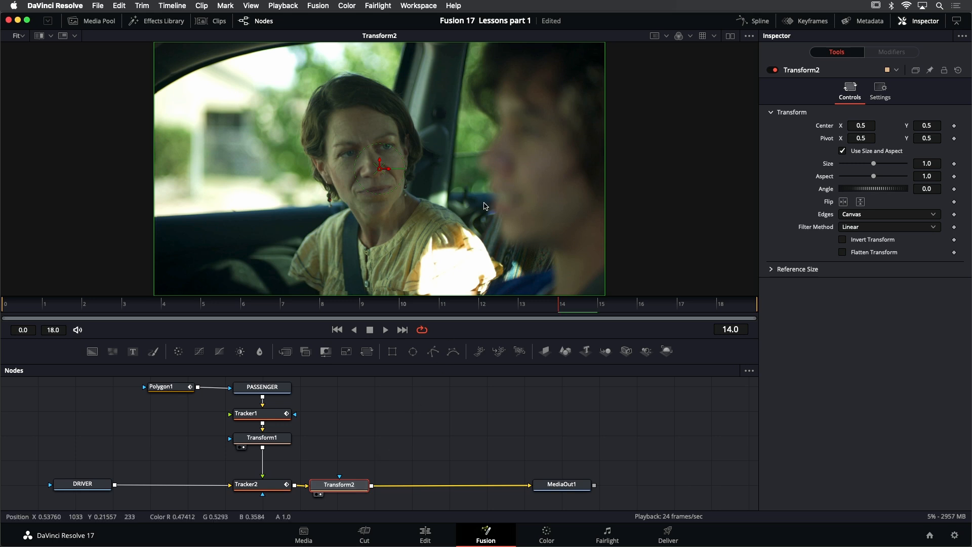
left_click_drag(448, 250, 457, 227)
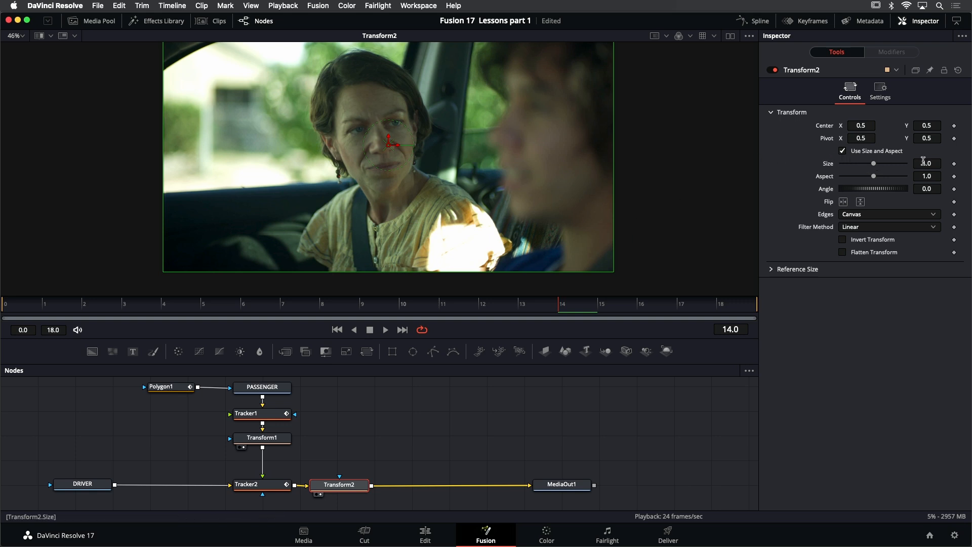
- Set Transform2's Size to 1.056 to push the frame edges out of the picture, and play the scaled composite
left_click_drag(924, 161, 941, 161)
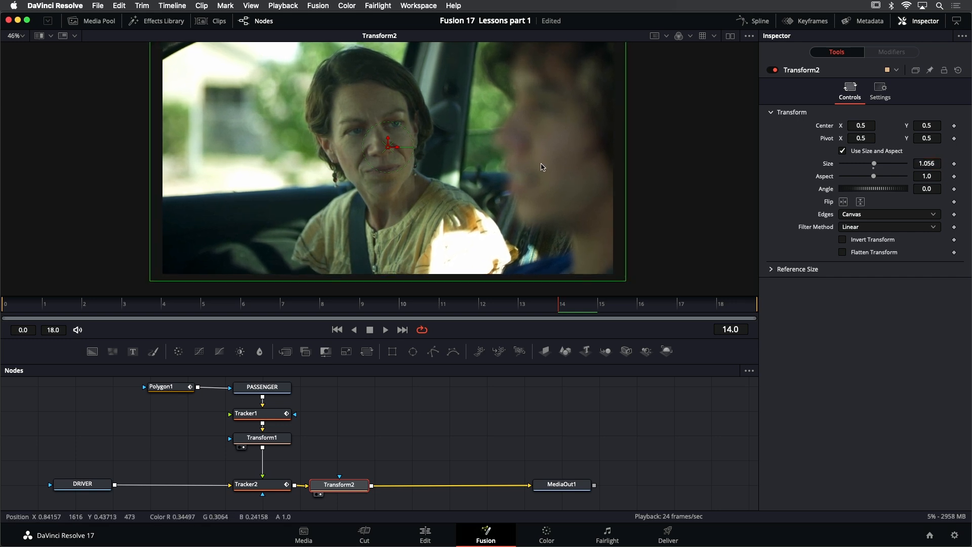
left_click_drag(541, 164, 540, 179)
key("super+f")
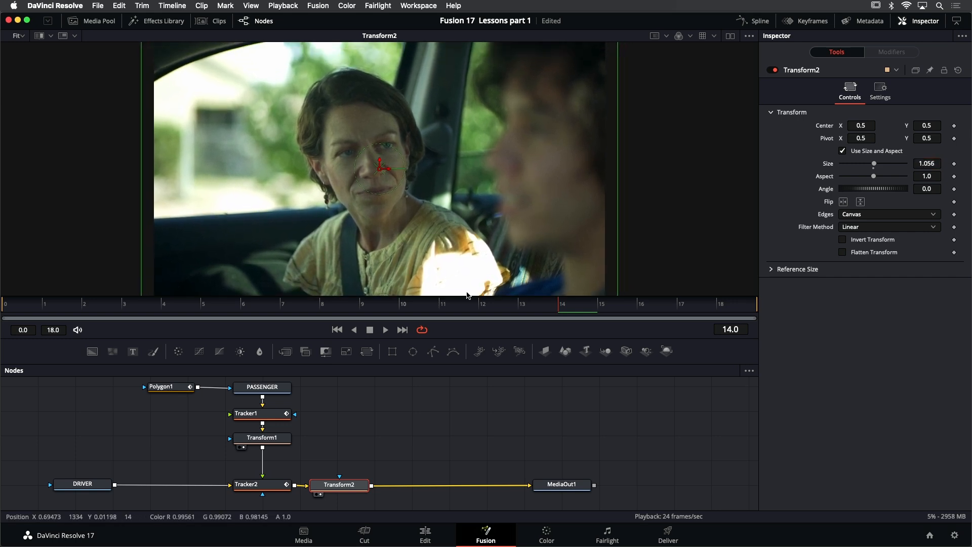
left_click(385, 330)
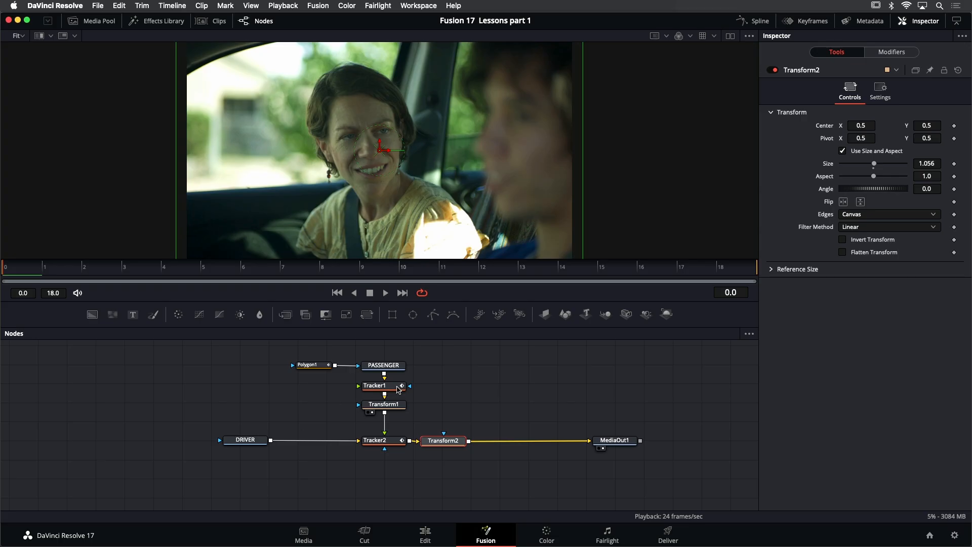
- Review the finished composite node by node, from Tracker1, DRIVER and Tracker2 to Transform1 and Transform2
left_click(398, 390)
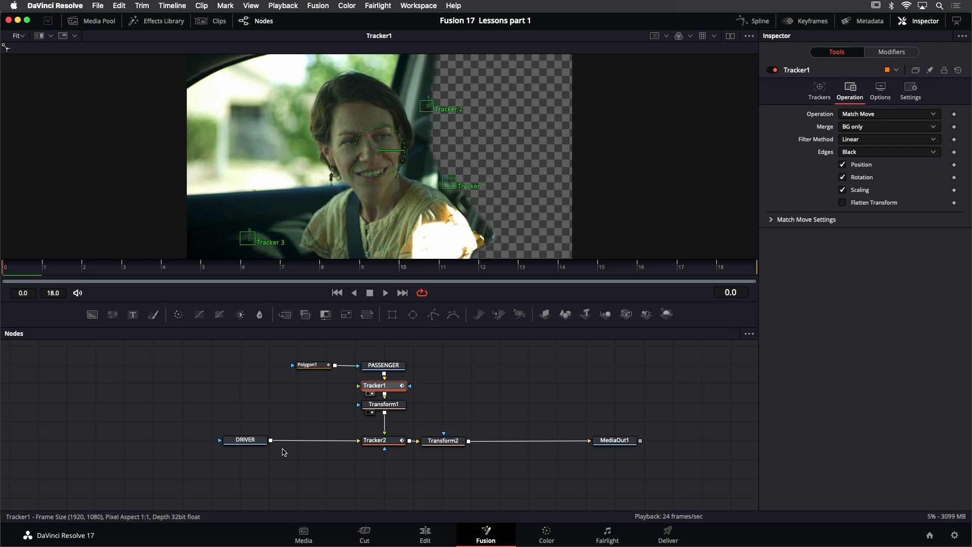
left_click(260, 443)
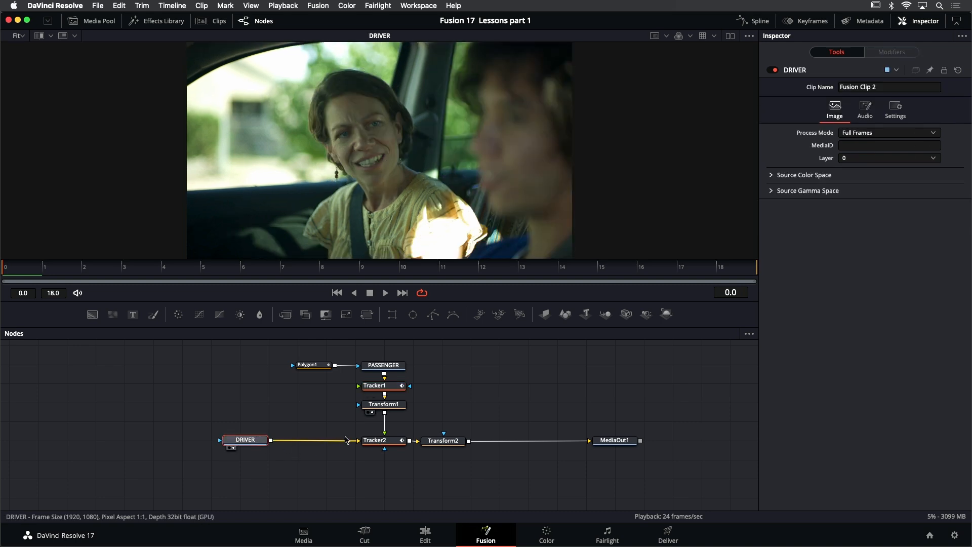
left_click(385, 443)
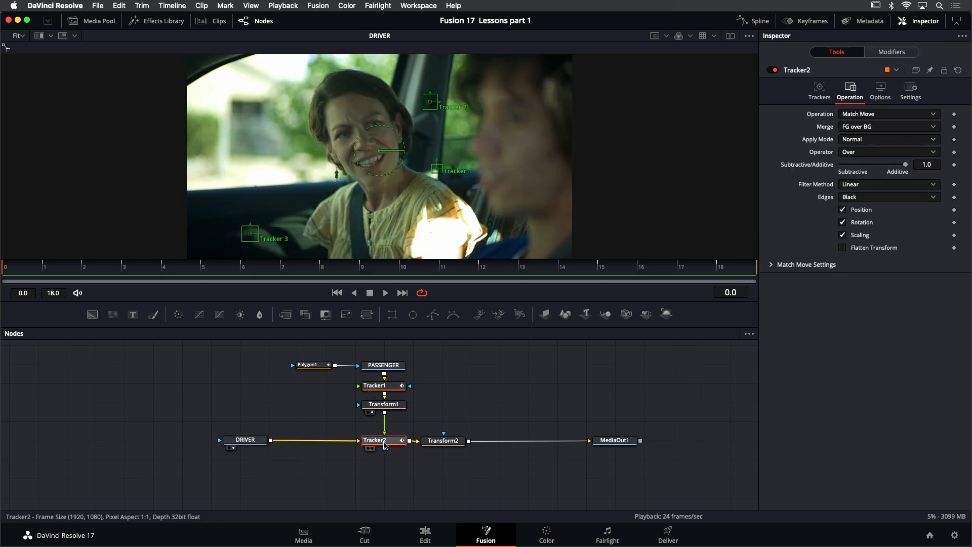
key("1")
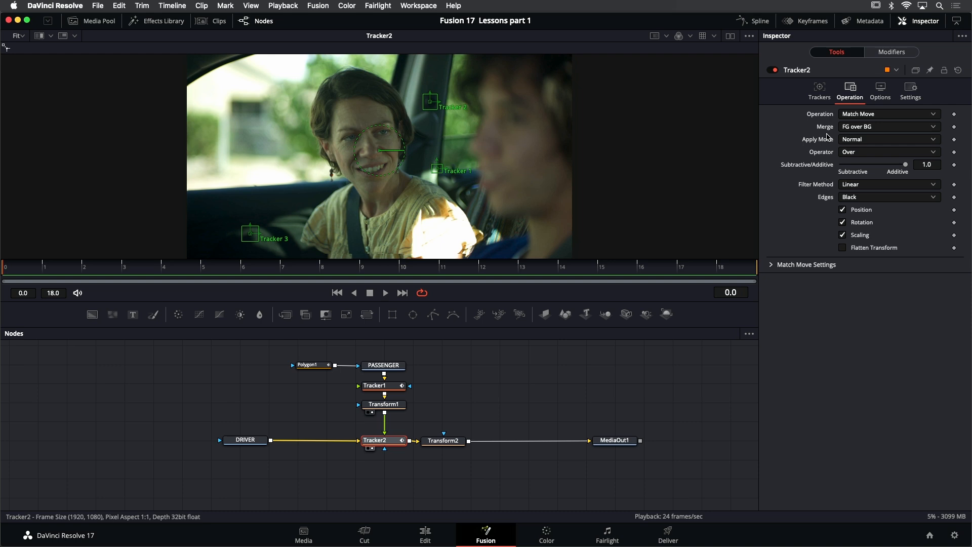
left_click(398, 407)
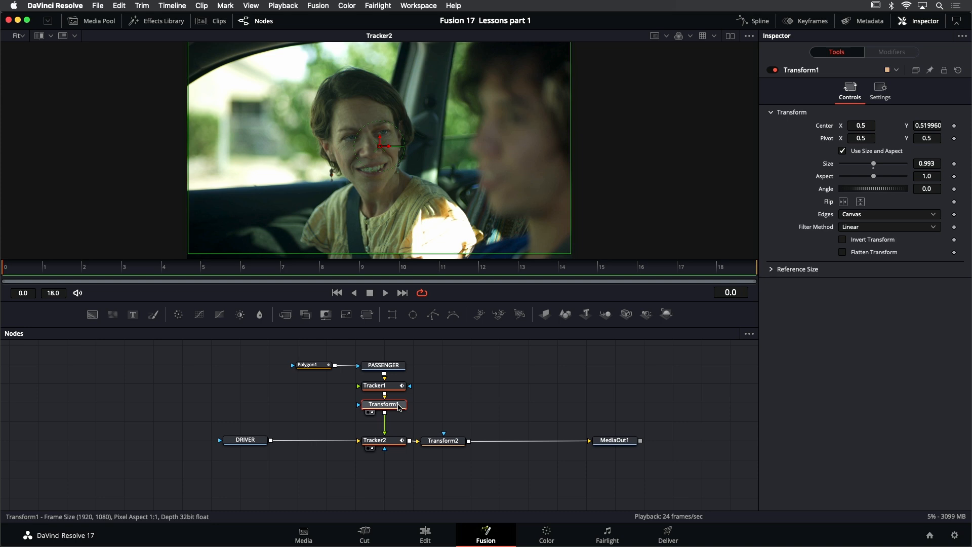
left_click(452, 444)
key("1")
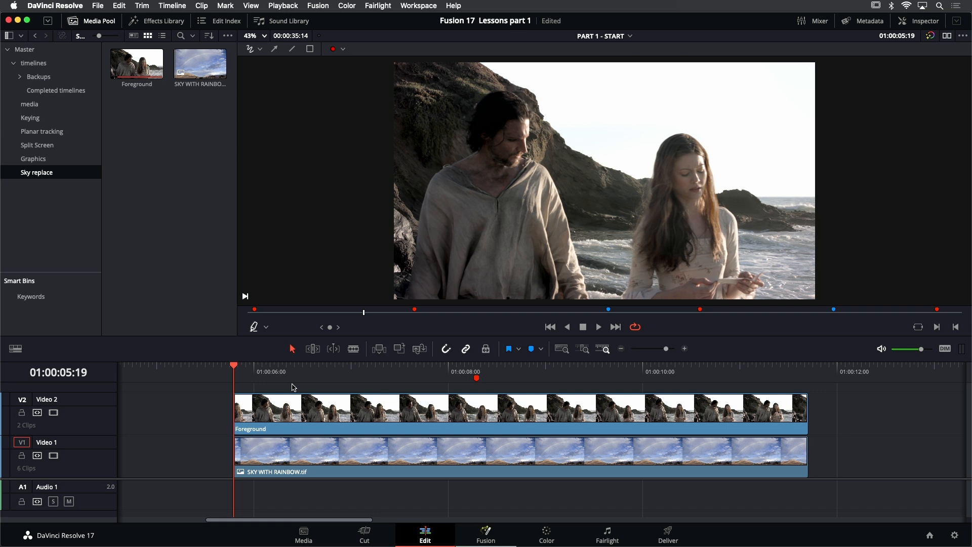
- Mark the Foreground clip's range on the Edit timeline with an in point at 01:00:05:19 and an out point at 01:00:11:16
key("i")
left_click(808, 370)
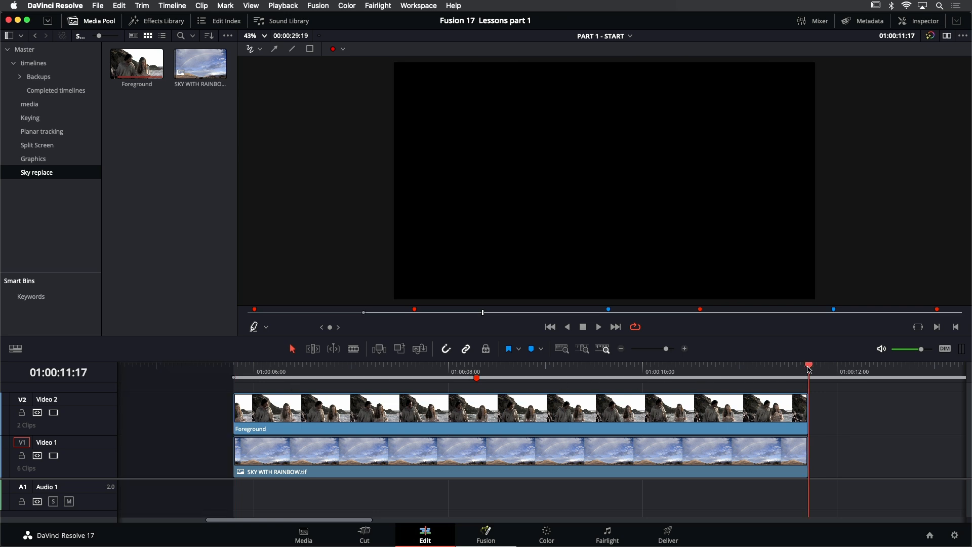
key("Left")
key("o")
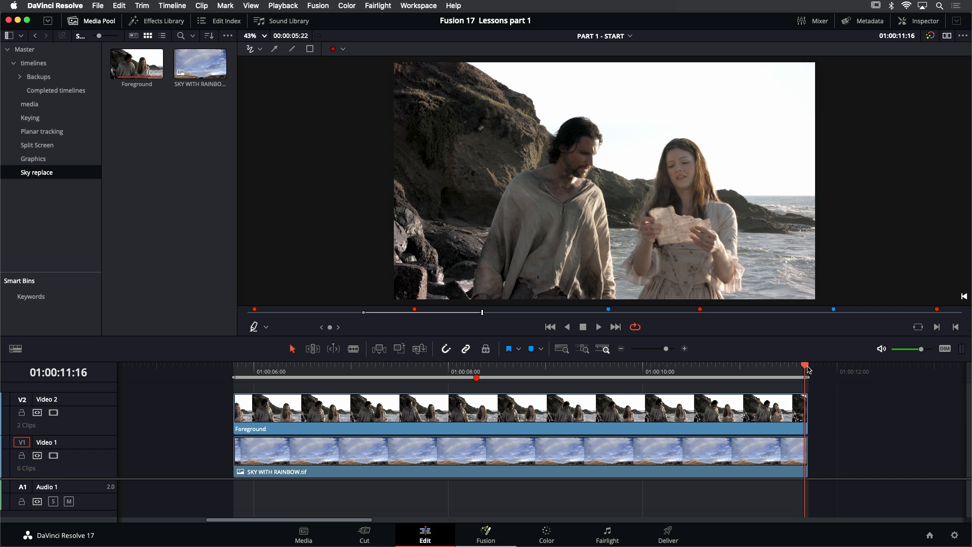
- Play the marked range and disable the Foreground clip on Video 2 to reveal the sky clip underneath
key("space")
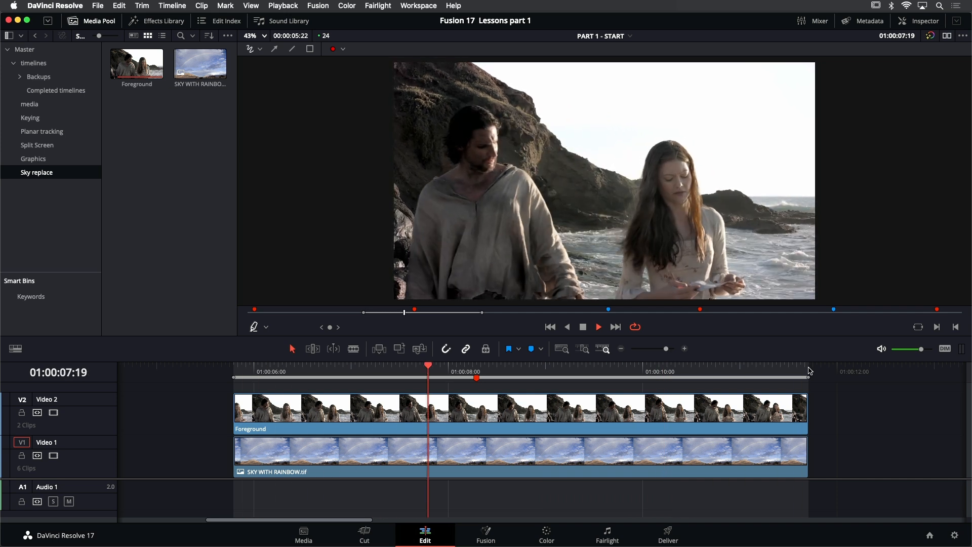
left_click(521, 411)
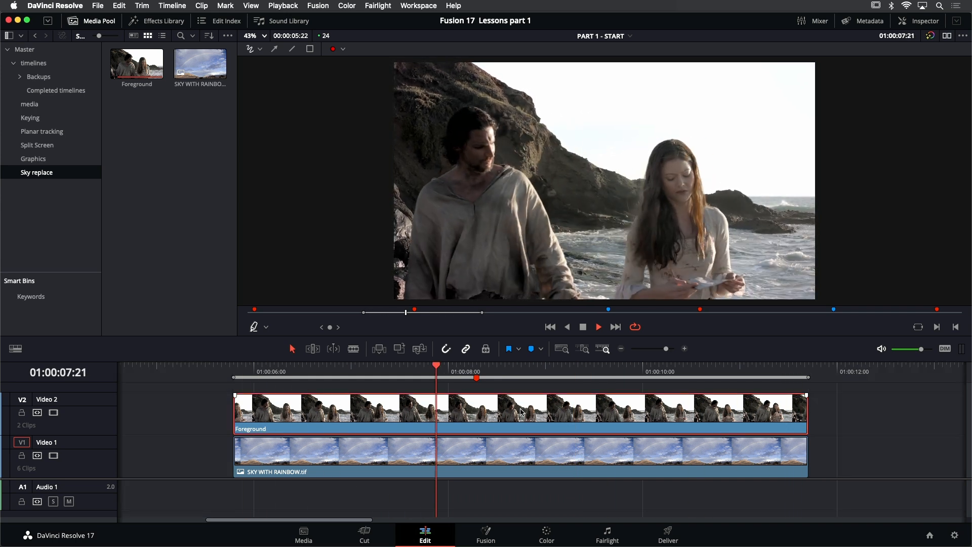
key("d")
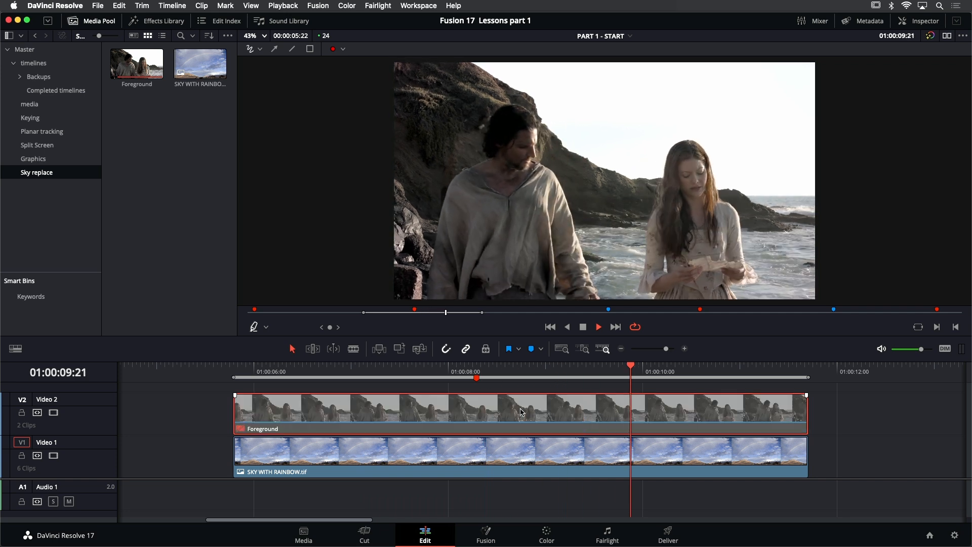
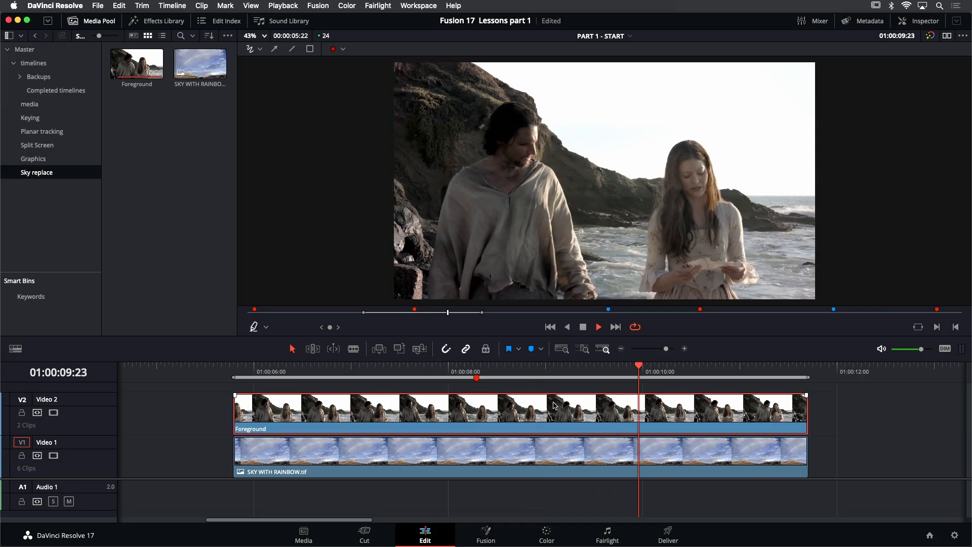
- Scale the SKY WITH RAINBOW.tif clip on Video 1 to a Zoom of 1.430 and stop playback
left_click(556, 406)
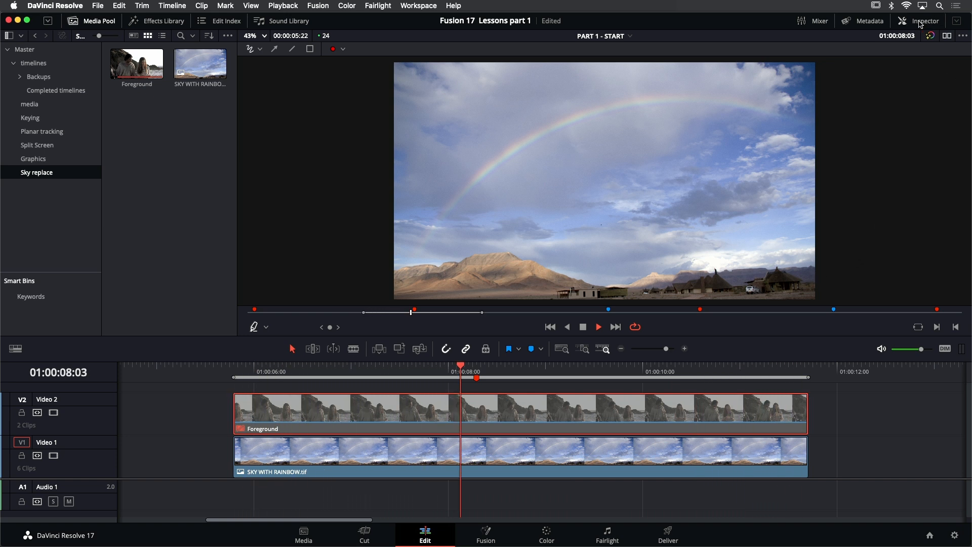
left_click(594, 464)
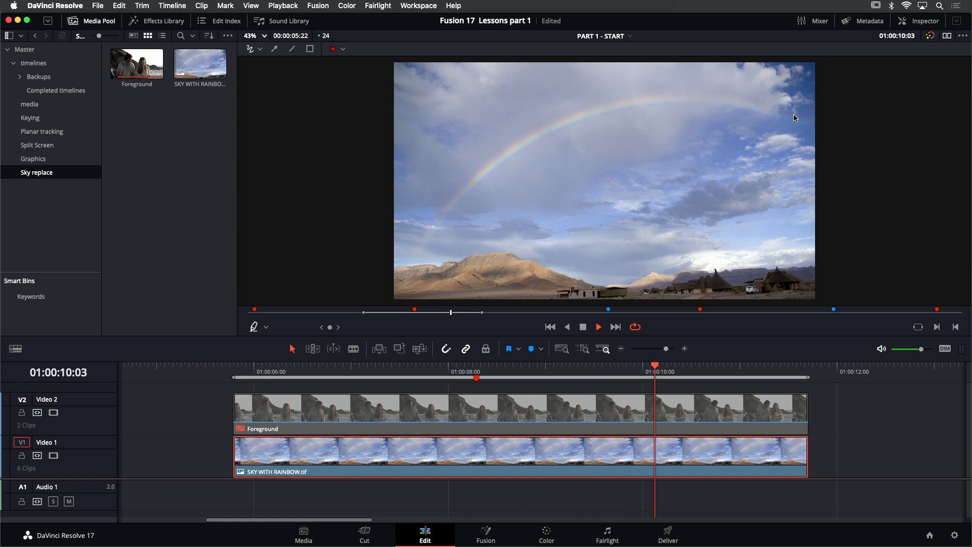
left_click(922, 22)
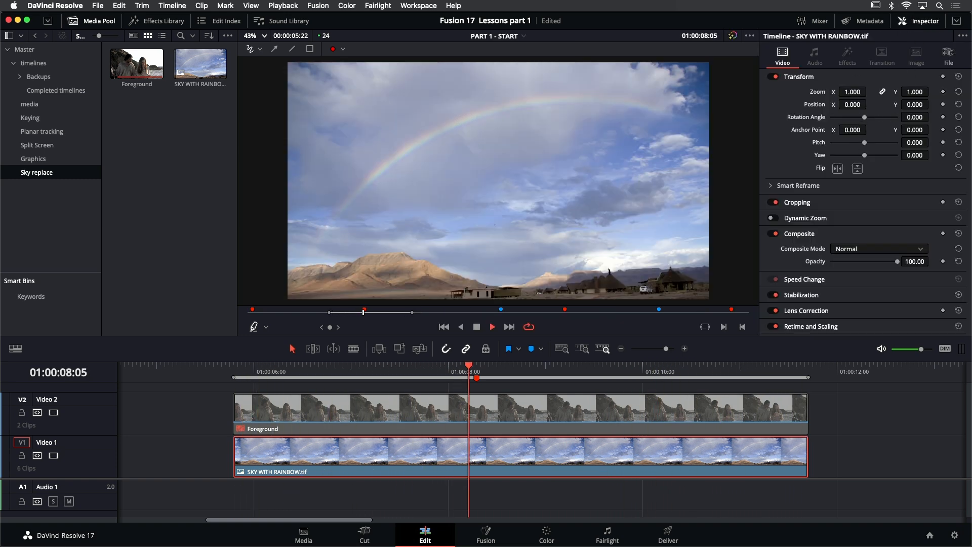
left_click_drag(855, 91, 865, 92)
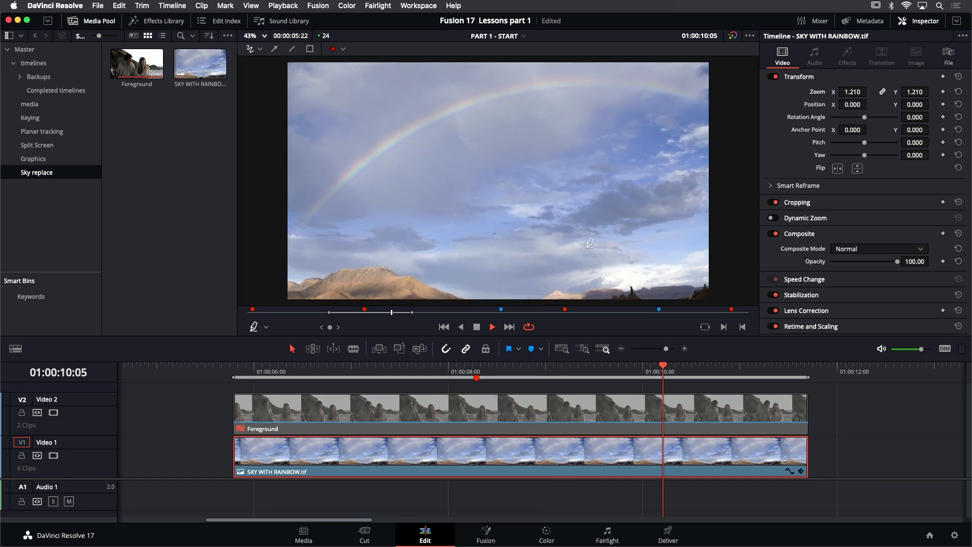
left_click(476, 328)
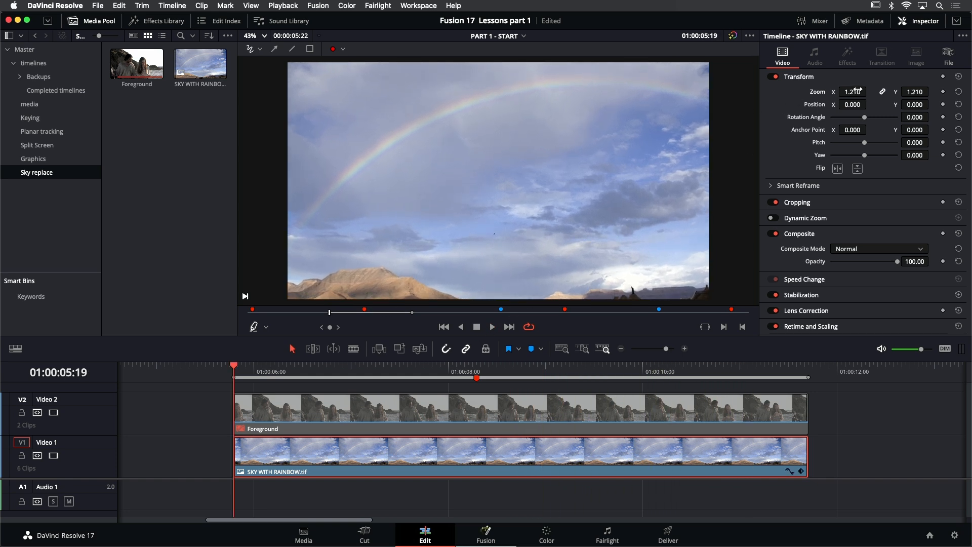
left_click_drag(859, 91, 869, 92)
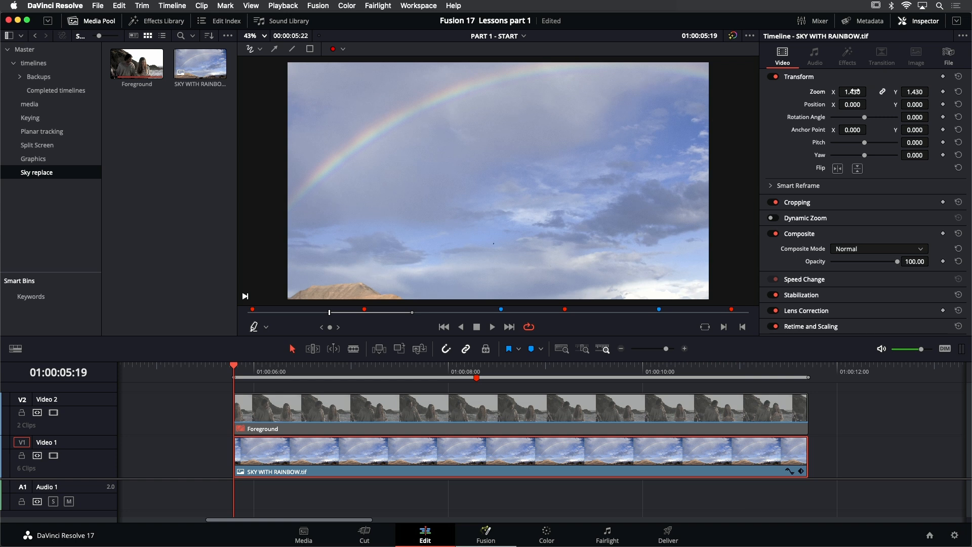
- Check the source resolution of the SKY WITH RAINBOW.tif still in the Sky replace bin
left_click(221, 76)
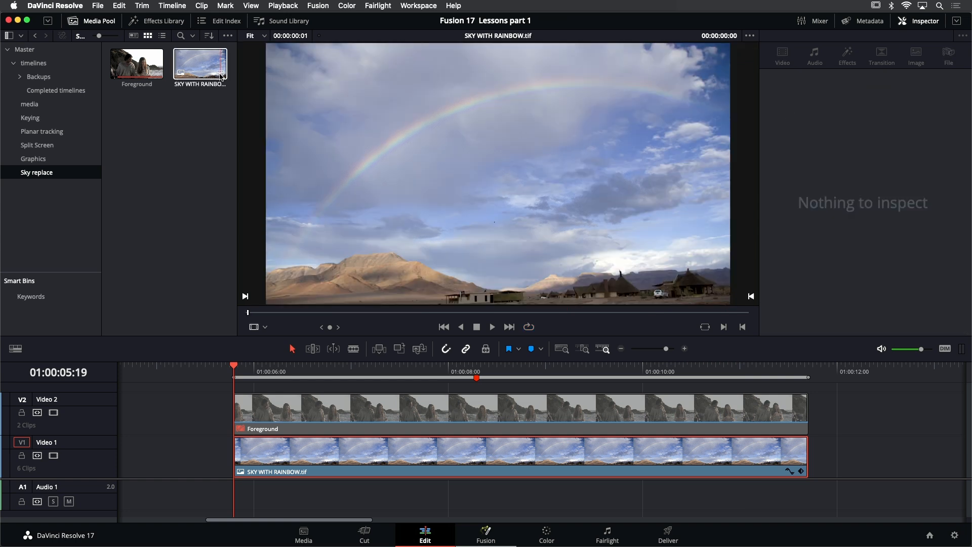
mouse_move(221, 76)
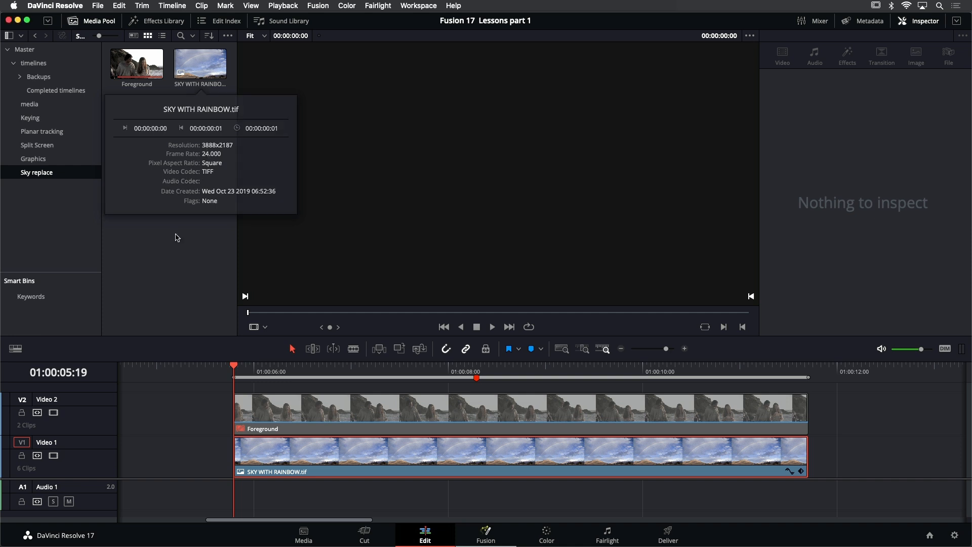
left_click(159, 76)
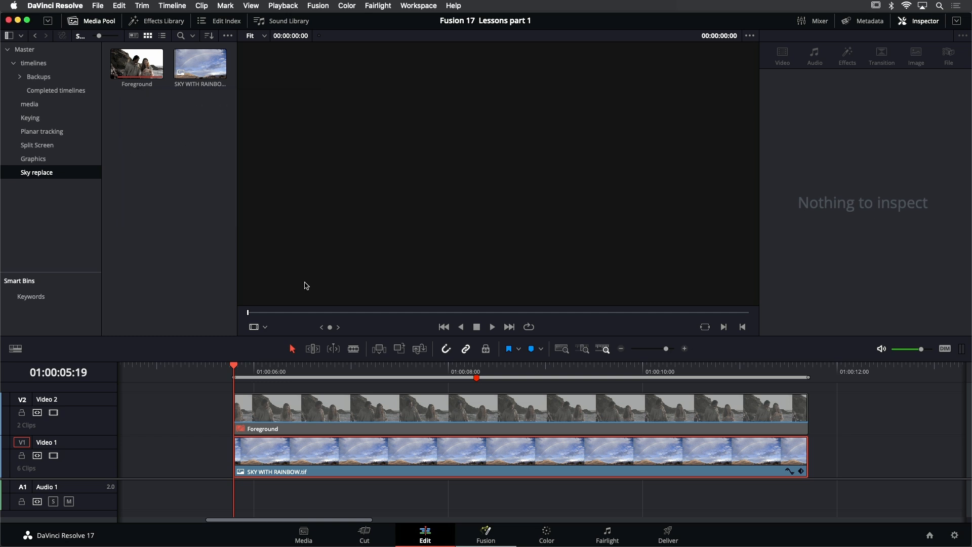
- Re-enable the Foreground clip on Video 2
left_click(416, 388)
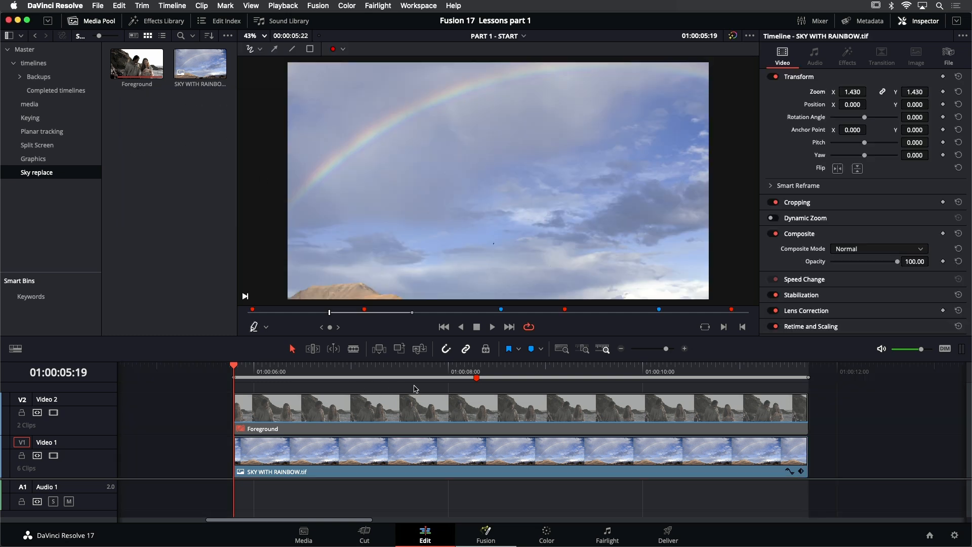
left_click(359, 413)
key("d")
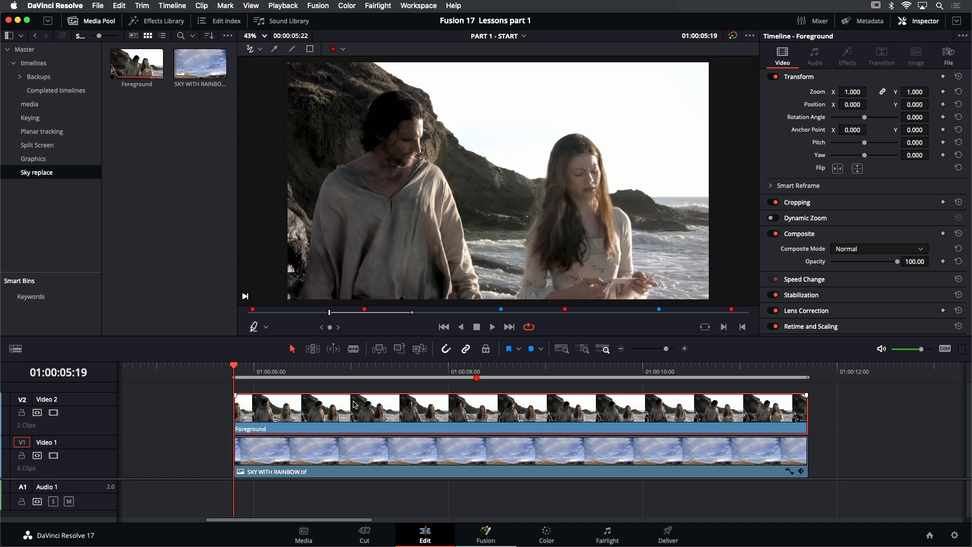
- Combine the Foreground clip and the zoomed SKY WITH RAINBOW.tif clip into a new Fusion clip and open it in Fusion
left_click_drag(337, 391, 381, 463)
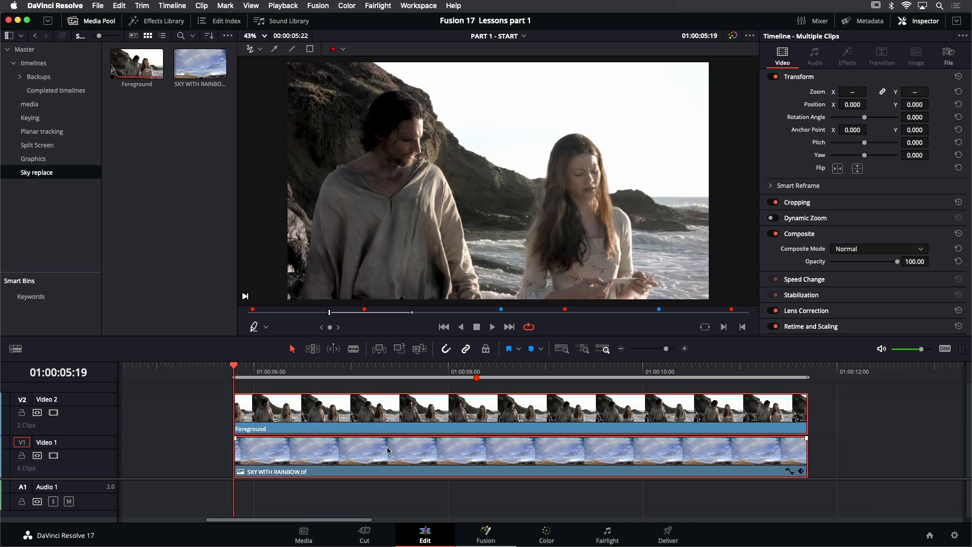
right_click(371, 416)
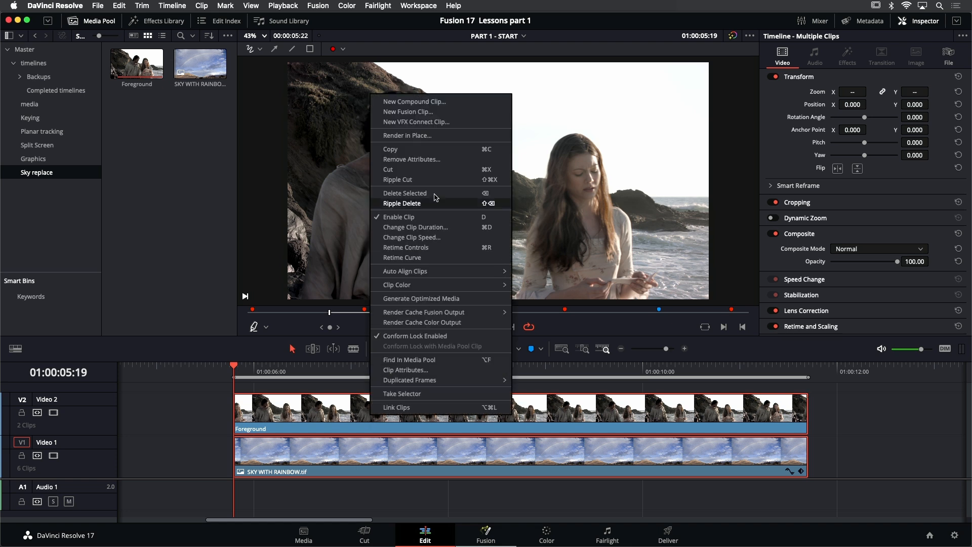
left_click(427, 112)
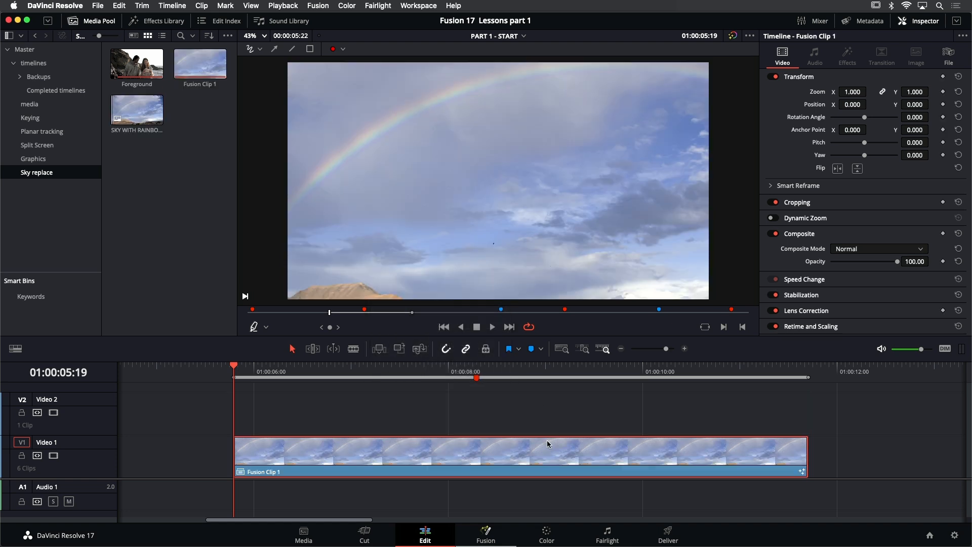
left_click(487, 532)
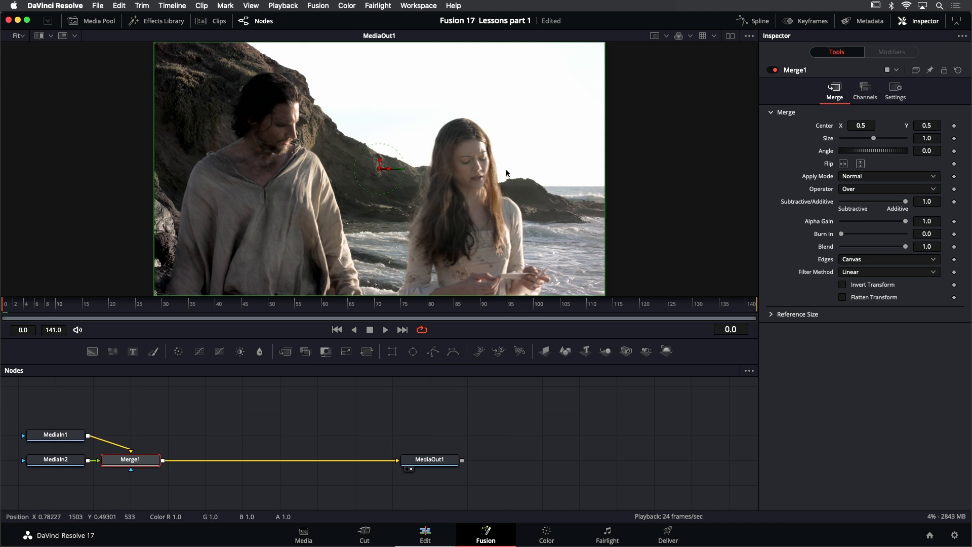
- View MediaIn2 and MediaIn1 in the viewer to examine how the foreground and sky arrive in Fusion
scroll(538, 143, "up", 1)
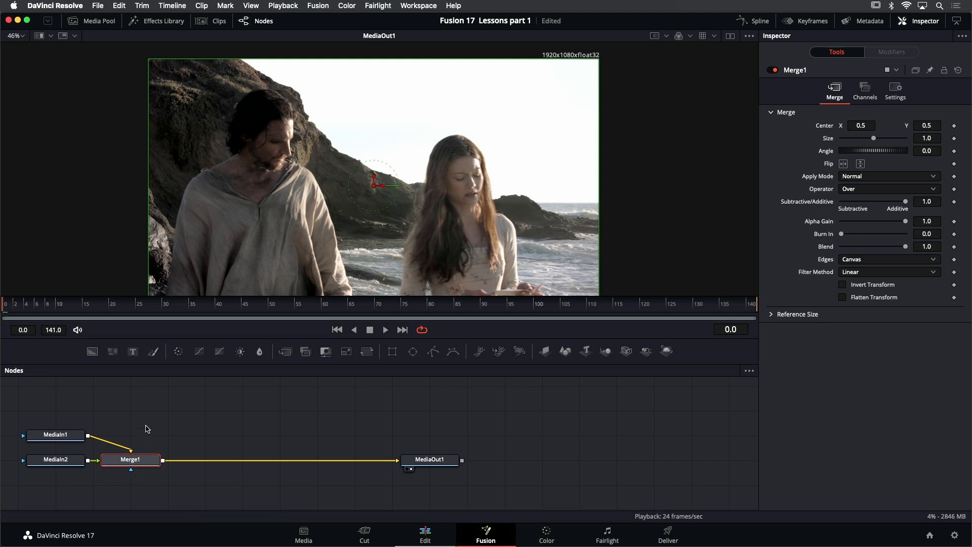
scroll(146, 429, "left", 5)
left_click(113, 459)
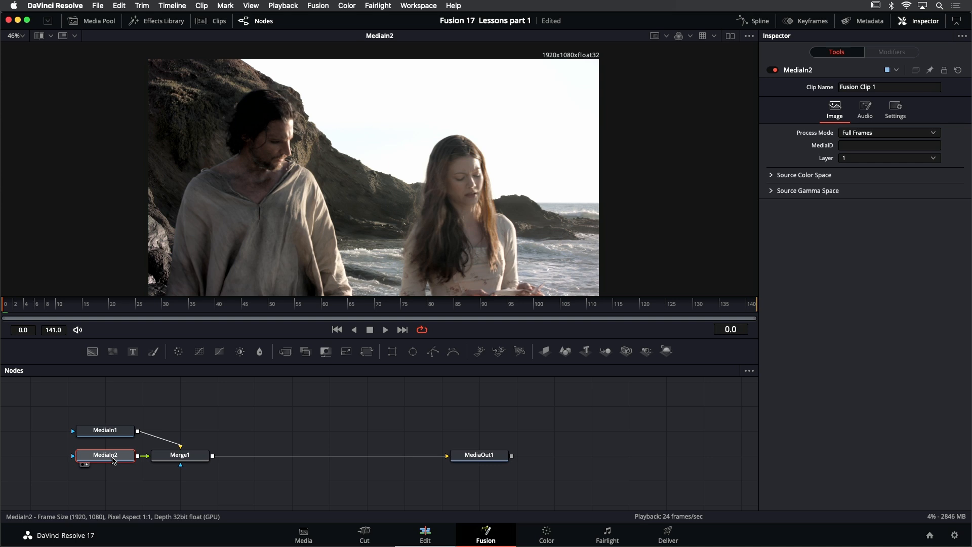
left_click(111, 433)
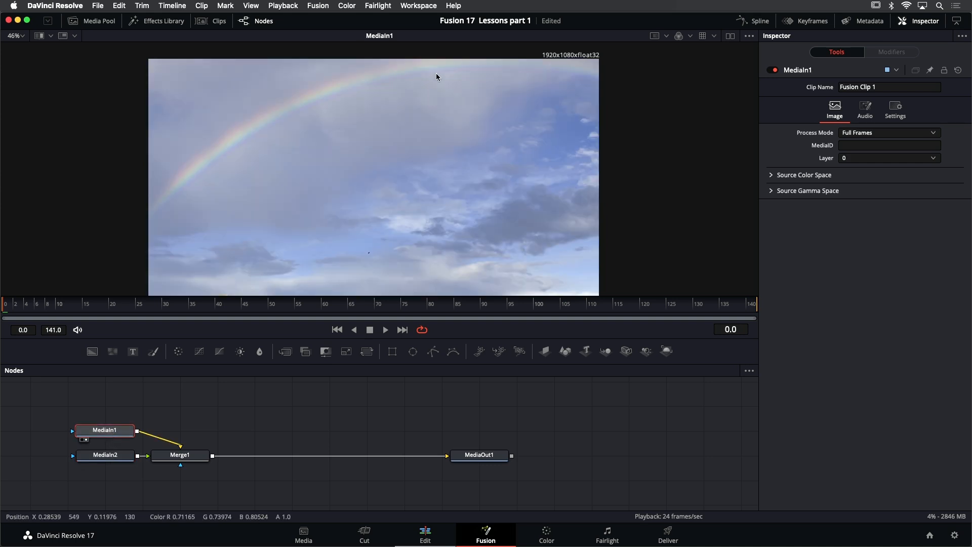
scroll(467, 75, "down", 2)
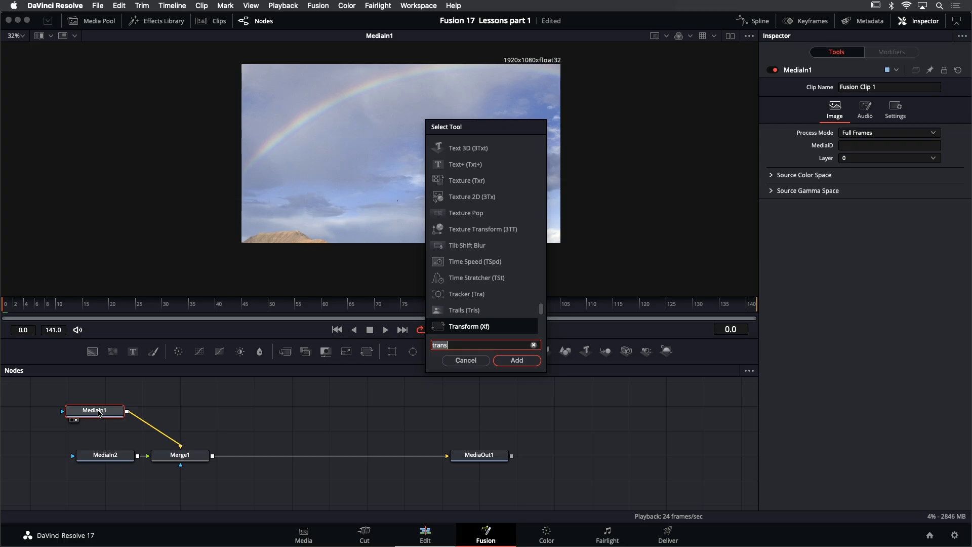
- Insert a Transform node between MediaIn1 and Merge1 and show its output in the viewer
key("BackSpace")
key("BackSpace")
type("qns")
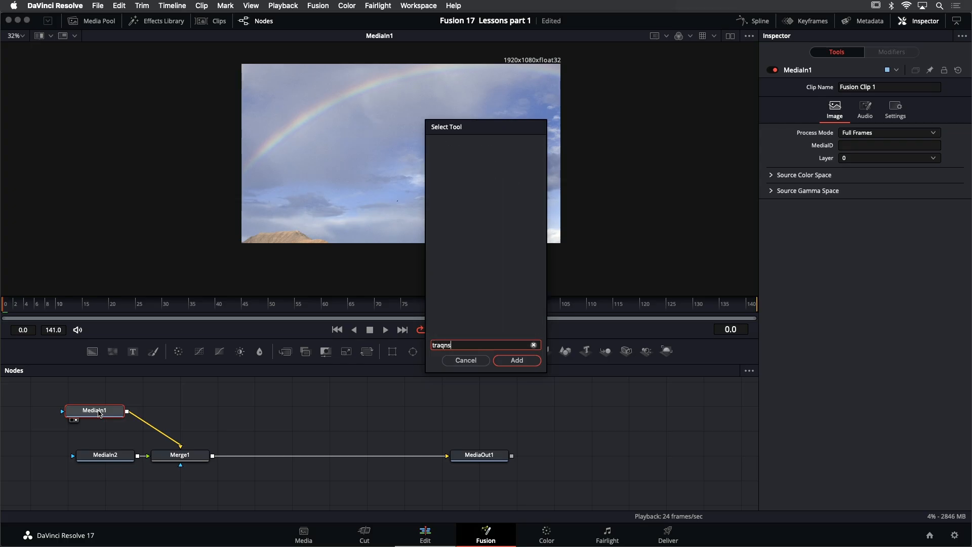
key("BackSpace")
key("BackSpace")
key("BackSpace")
type("ns")
key("Return")
right_click(171, 414)
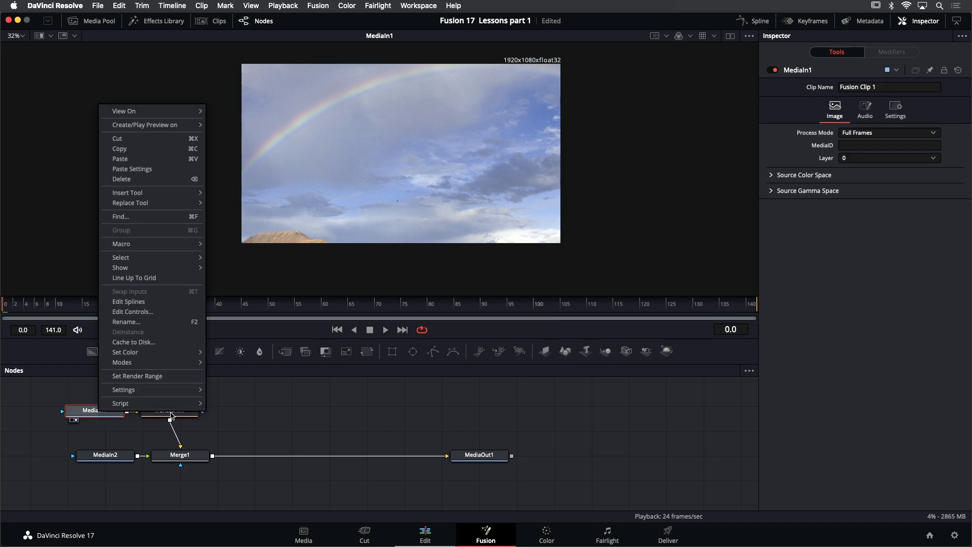
left_click(215, 419)
left_click_drag(180, 413, 376, 174)
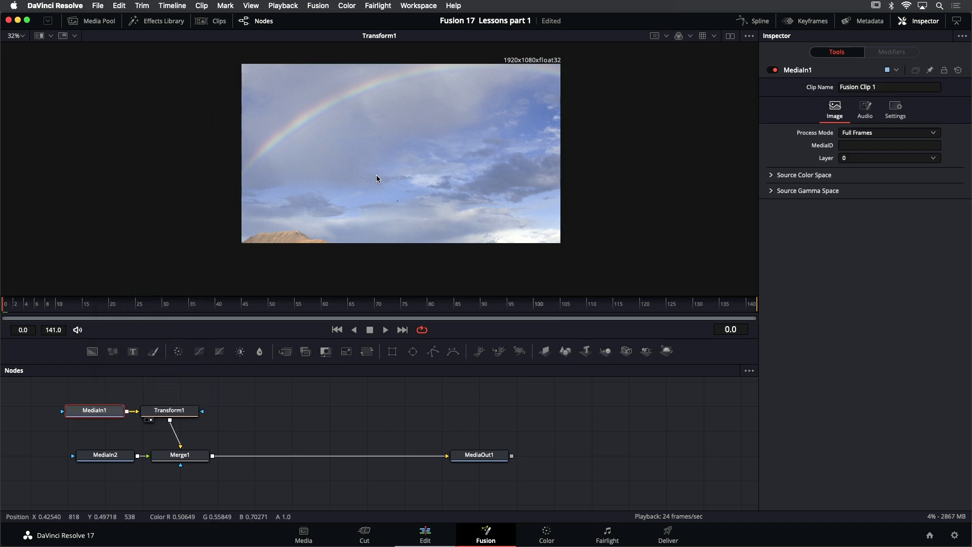
- Try a Size of 0.86 on Transform1 and remove the Transform node again
left_click(193, 409)
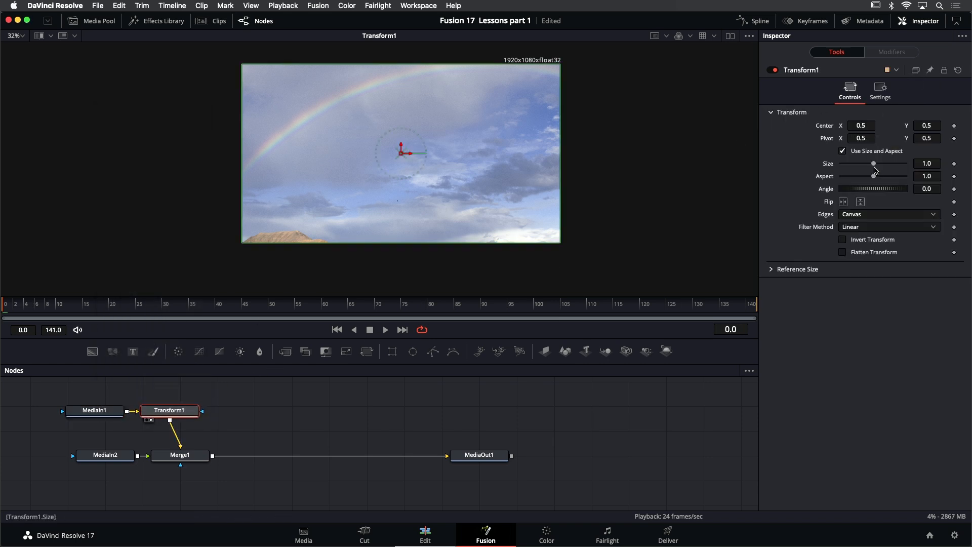
left_click_drag(875, 168, 869, 166)
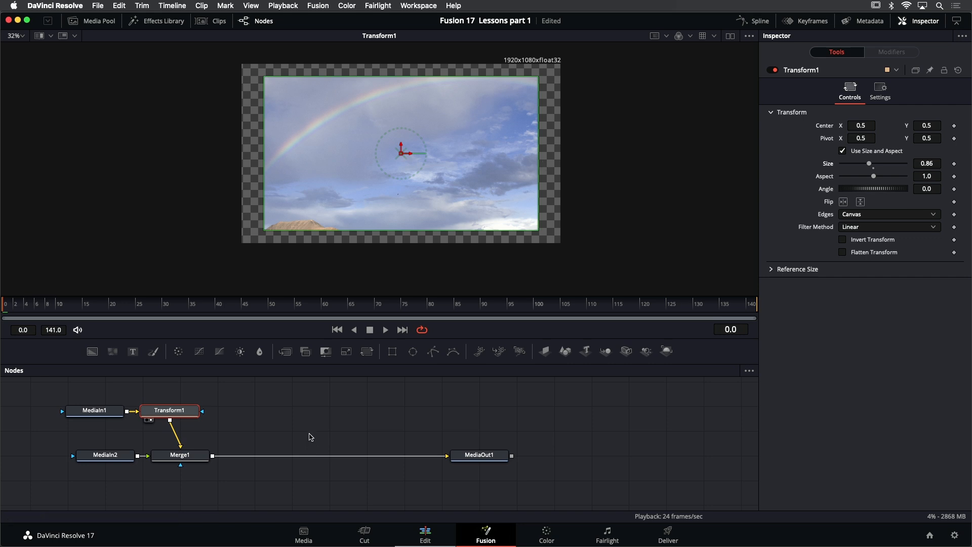
key("Delete")
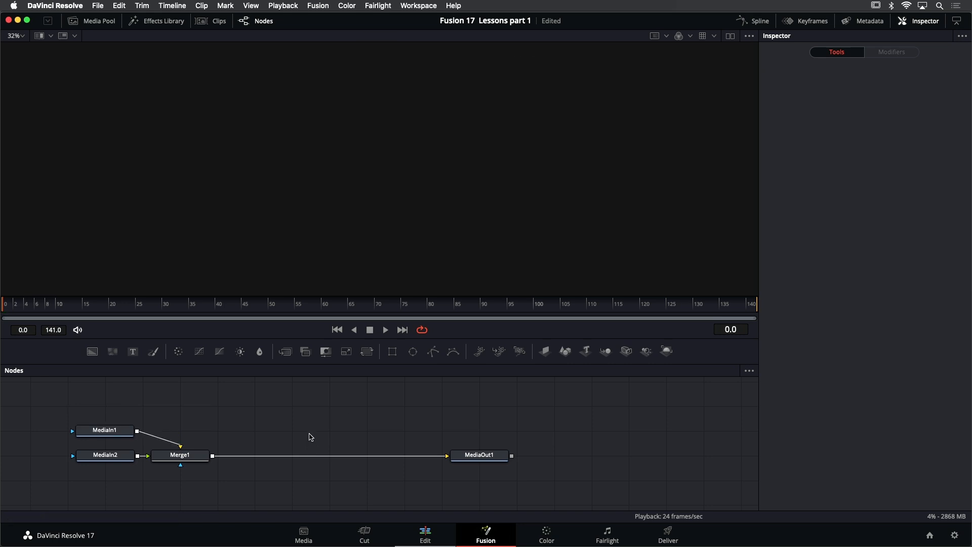
- Return to the Edit page and disable the Foreground clip to show the zoomed sky clip beneath it
left_click(425, 535)
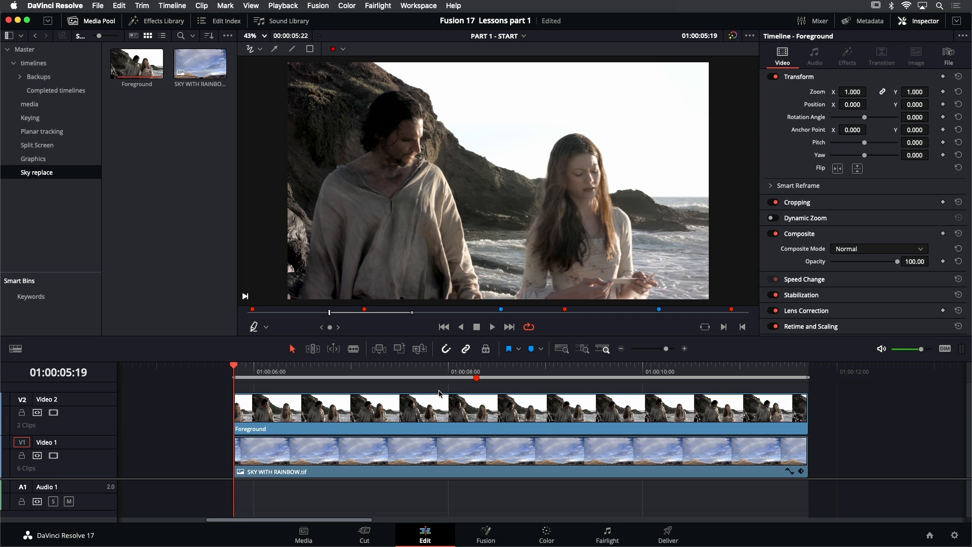
left_click(435, 419)
key("d")
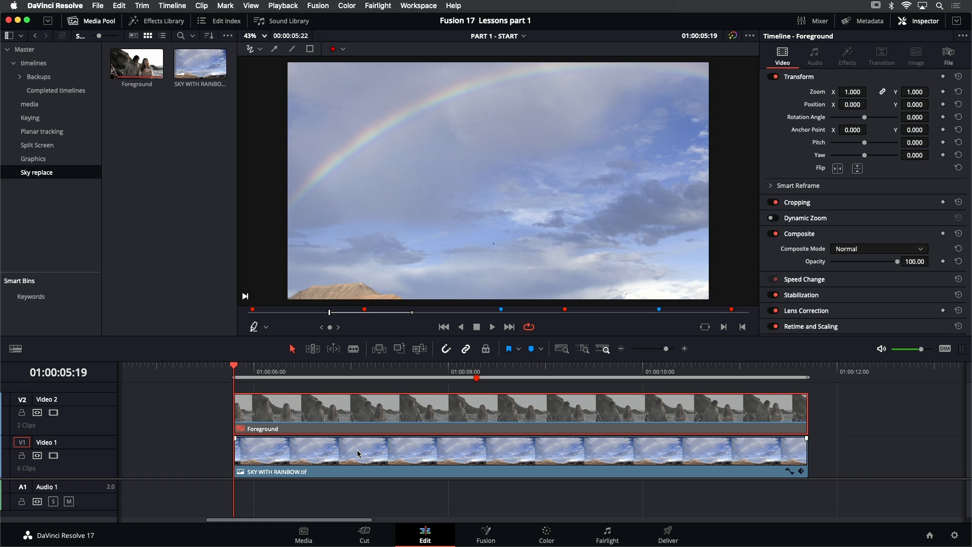
left_click(485, 530)
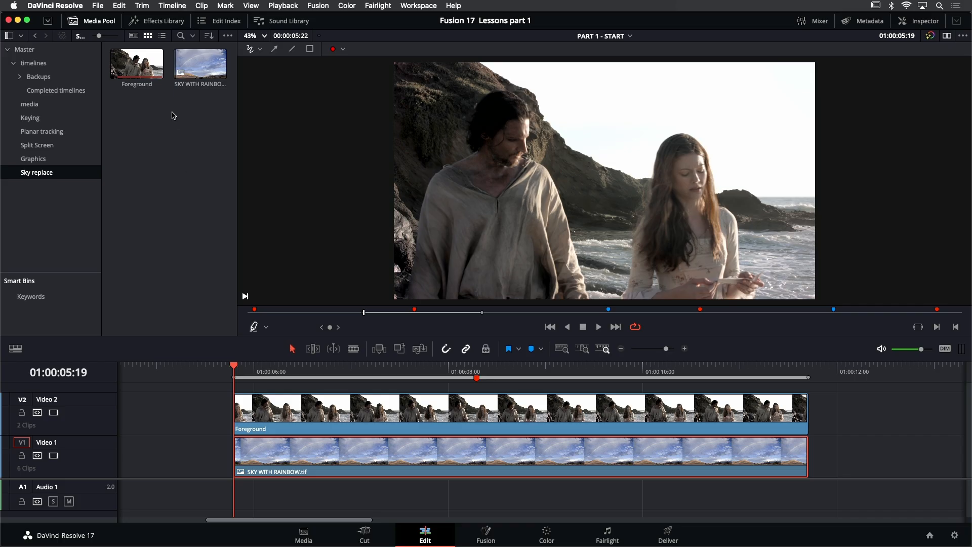
- Compare the source resolutions of the Foreground clip and the SKY WITH RAINBOW.tif still in the bin
left_click(159, 84)
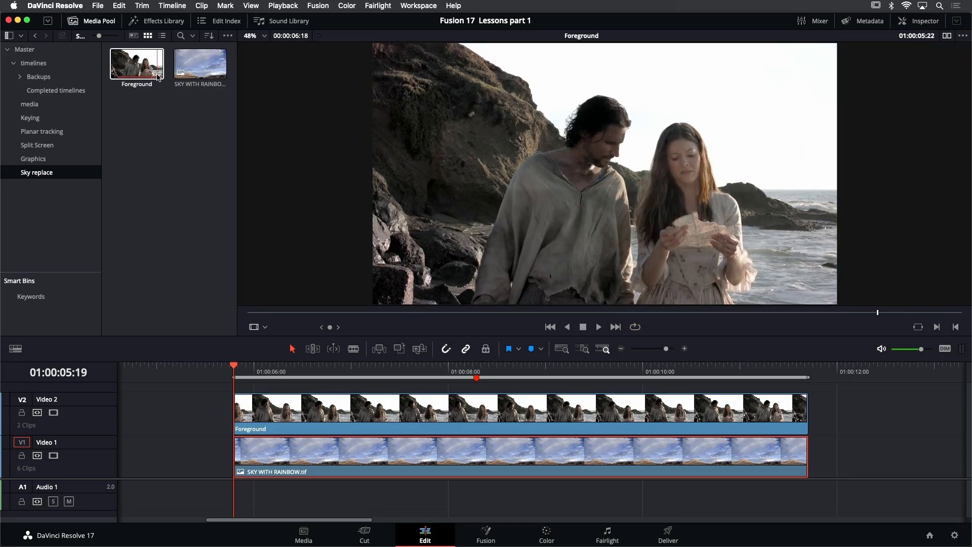
mouse_move(158, 77)
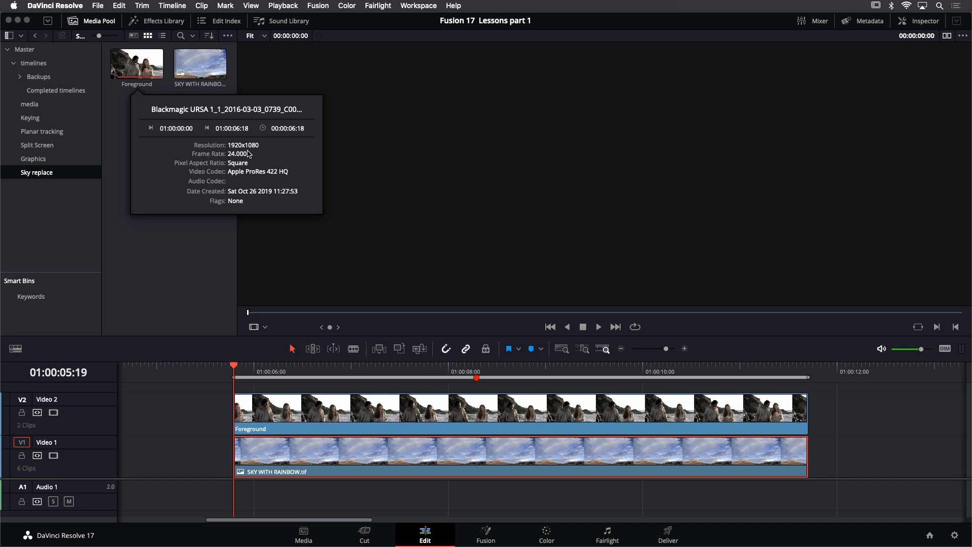
left_click(222, 78)
mouse_move(222, 76)
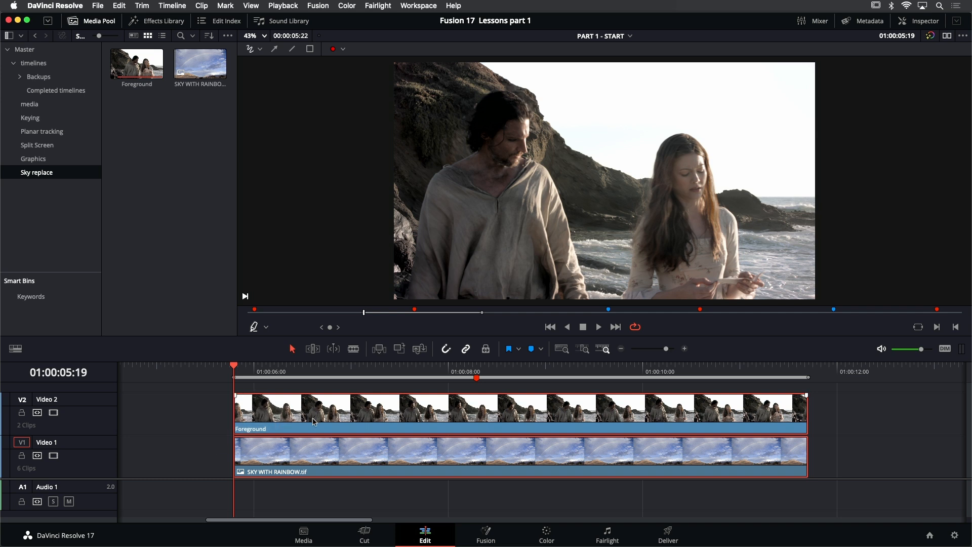
- Create a new Fusion clip from the selected Foreground and SKY WITH RAINBOW.tif timeline clips and open it in Fusion
right_click(319, 420)
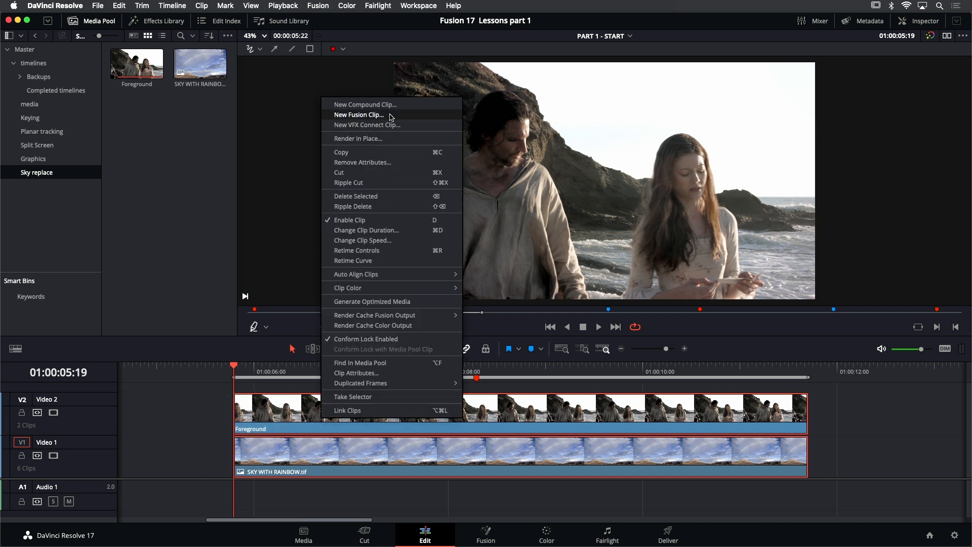
left_click(392, 116)
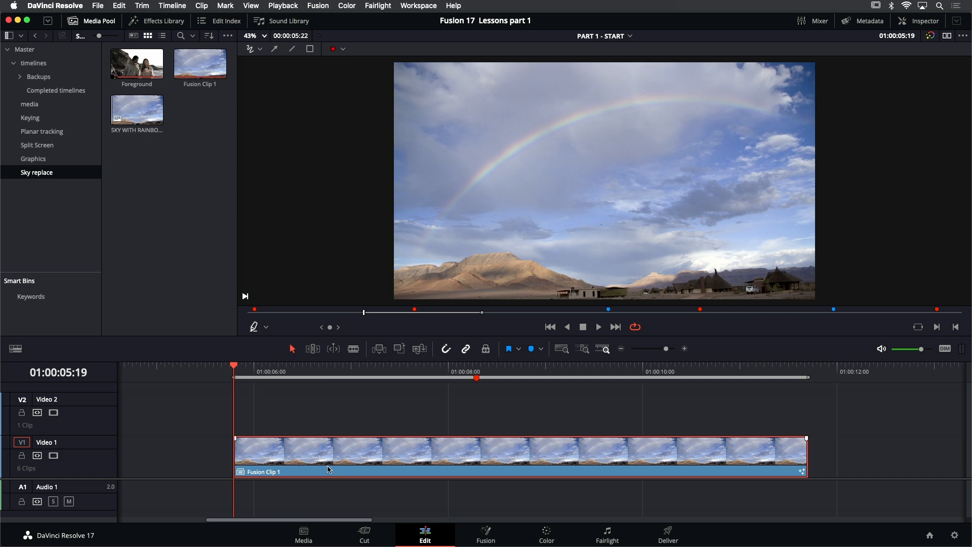
left_click(489, 531)
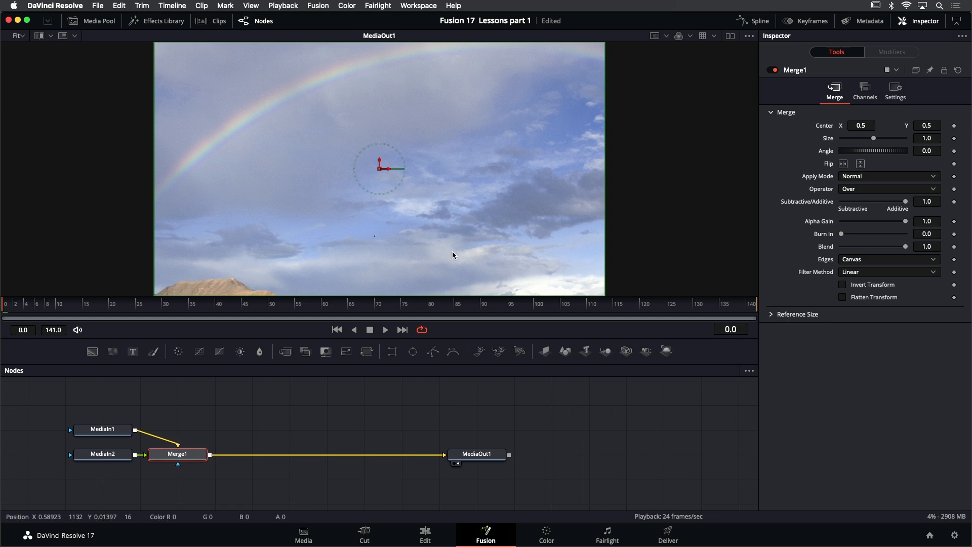
scroll(511, 178, "up", 2)
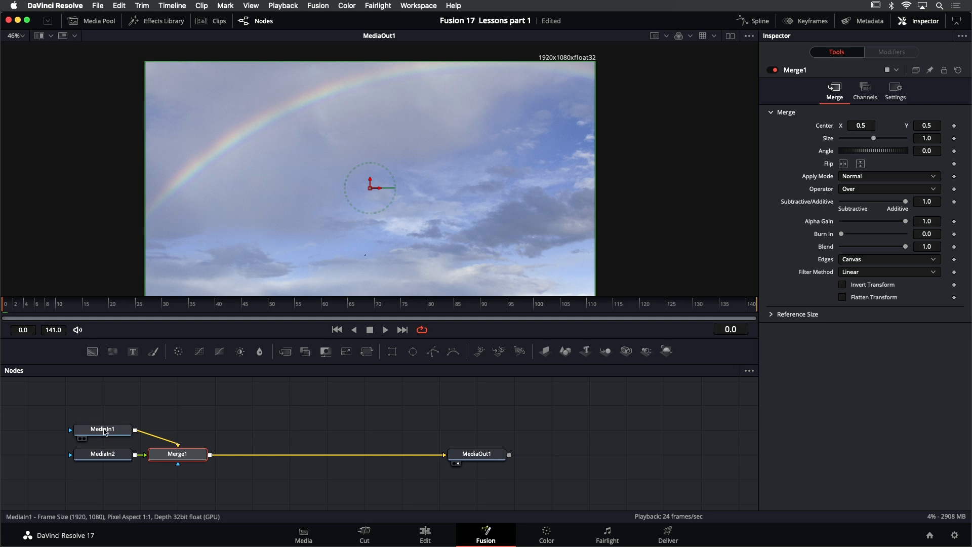
- Display MediaIn1 in the viewer and inspect the sky image's resolution and framing inside the Fusion clip
left_click(106, 432)
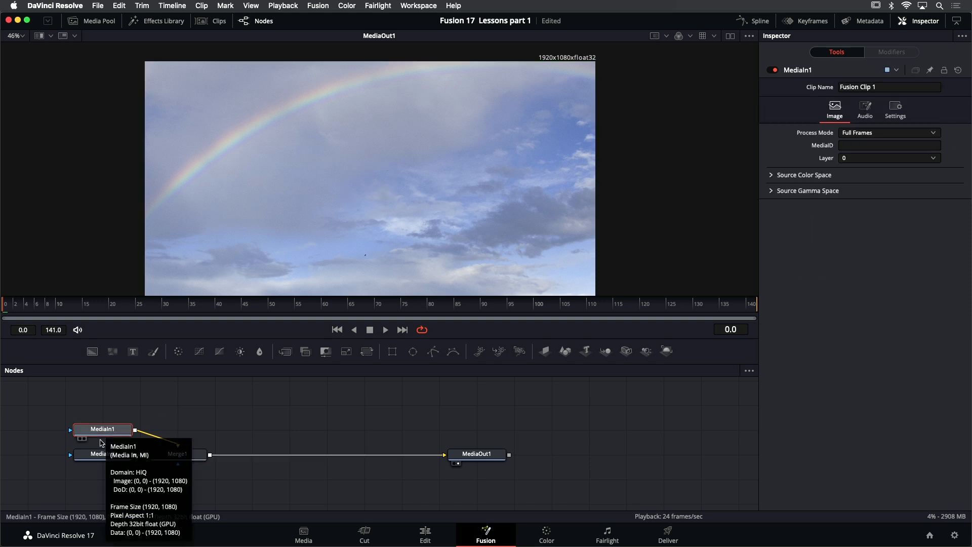
key("1")
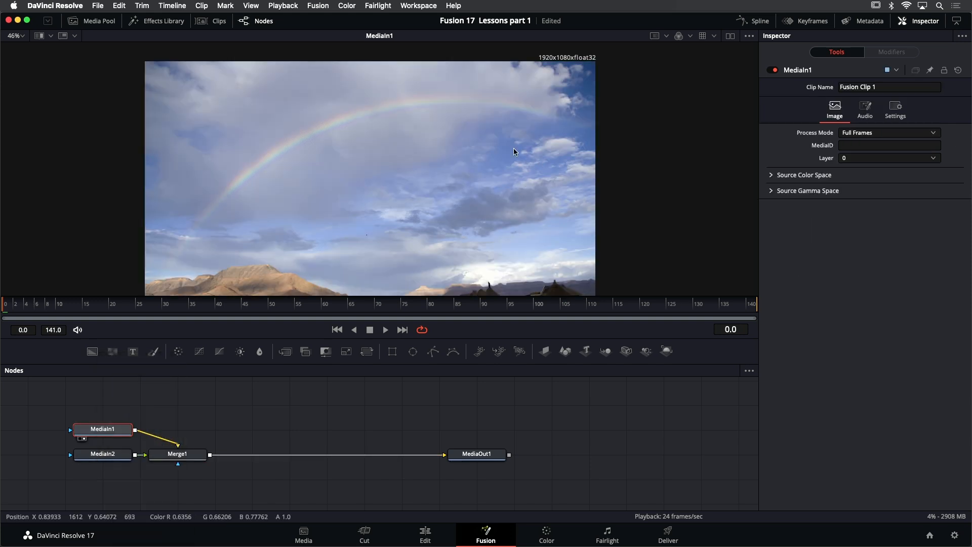
left_click_drag(505, 145, 513, 130)
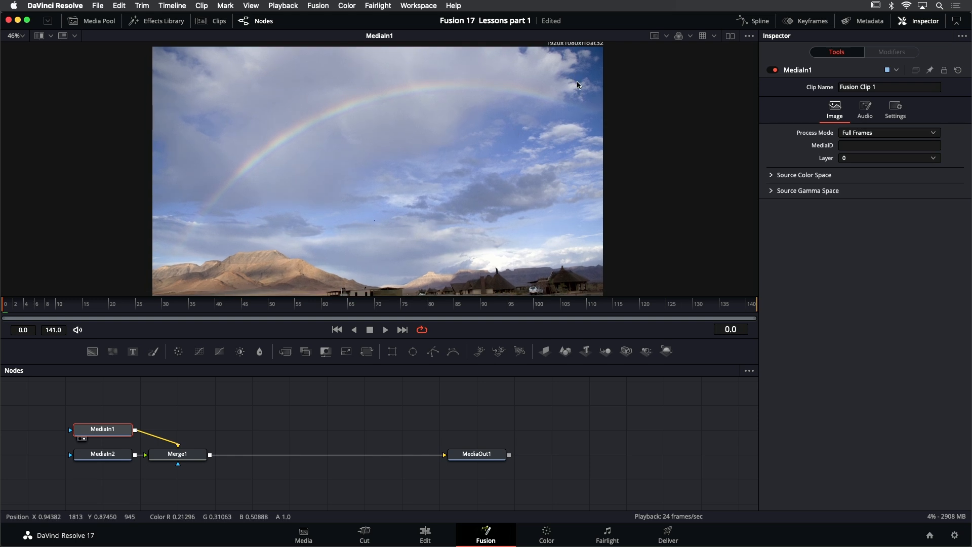
left_click_drag(577, 84, 576, 92)
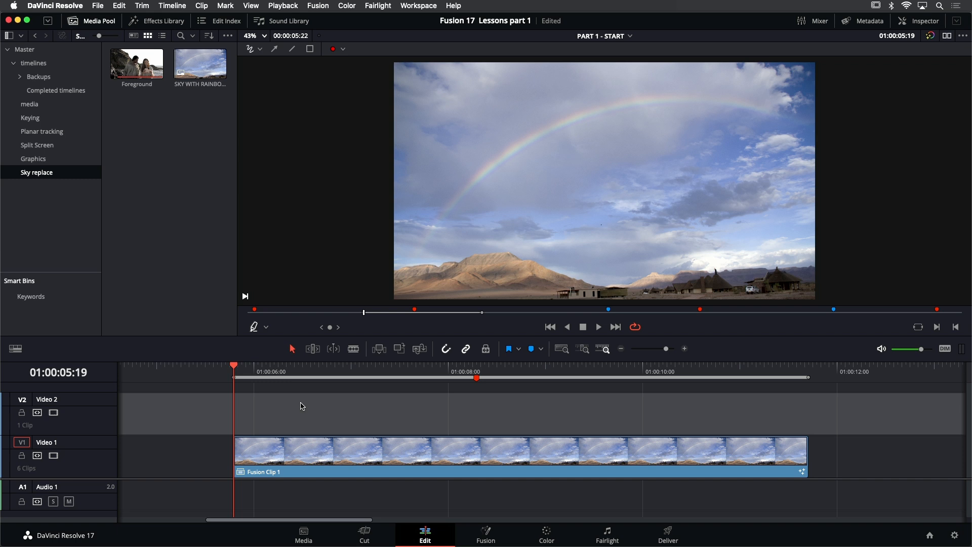
- Undo the Fusion clip creation and inspect the SKY WITH RAINBOW.tif clip's native resolution in Fusion, fitted to the viewer
key("super+z")
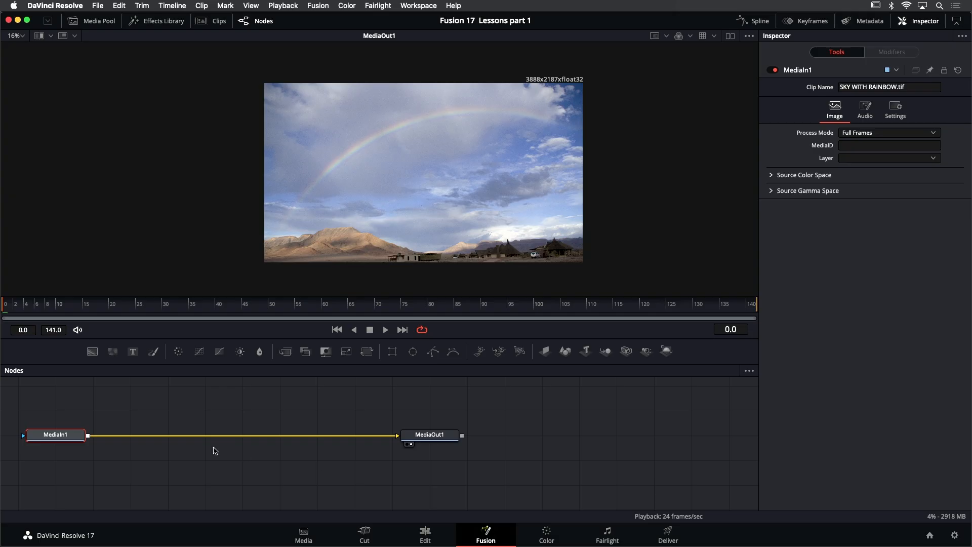
mouse_move(64, 437)
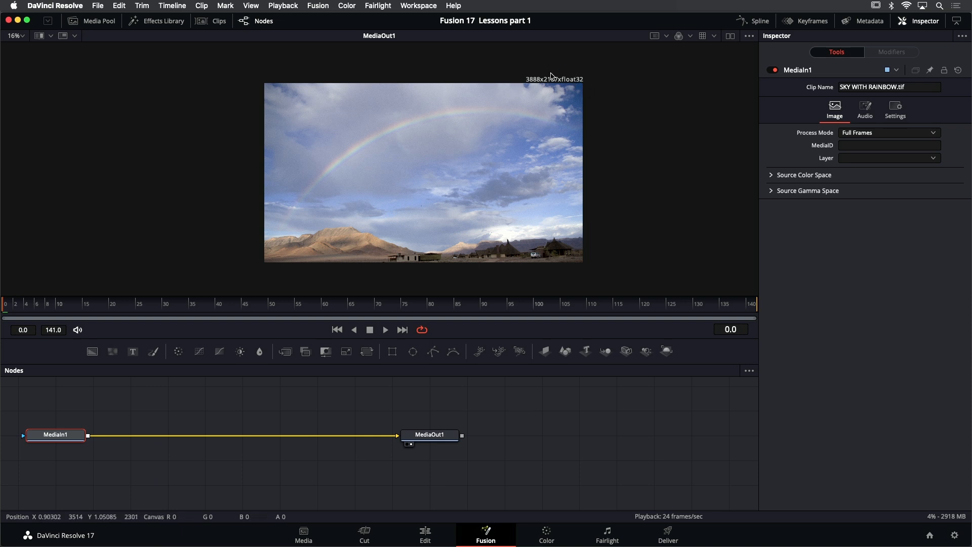
scroll(551, 76, "up", 2)
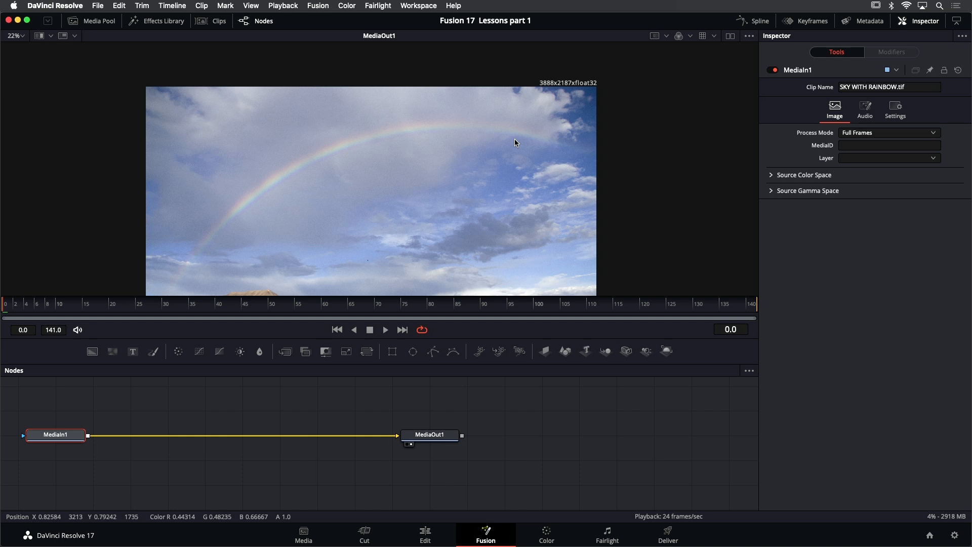
key("shift+z")
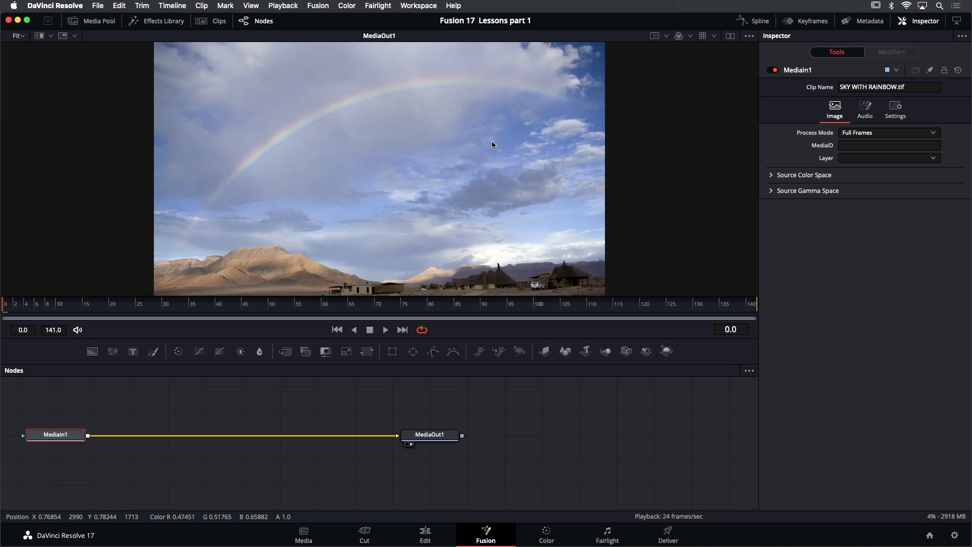
- Add the Foreground clip from the Sky replace bin as a new node above the existing connection and view it
left_click_drag(180, 407, 325, 420)
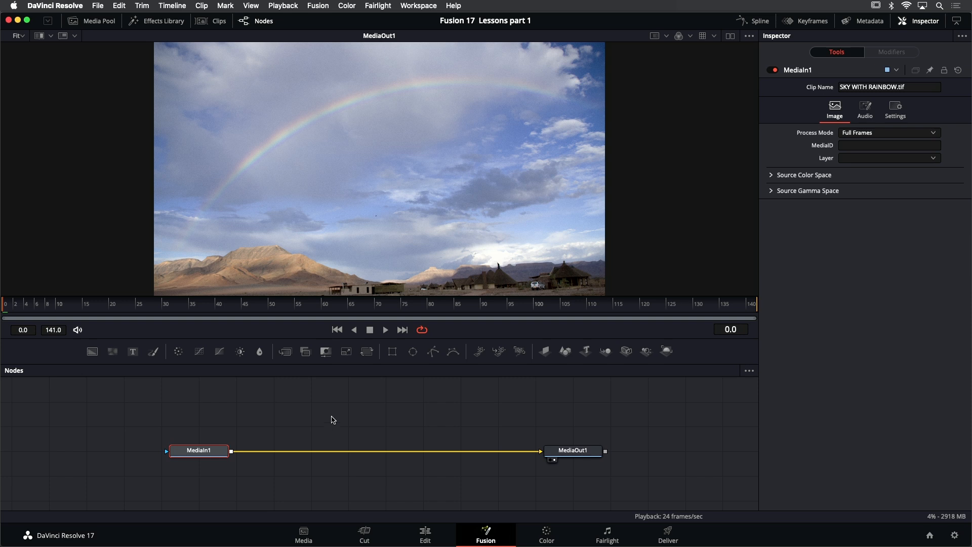
left_click(95, 23)
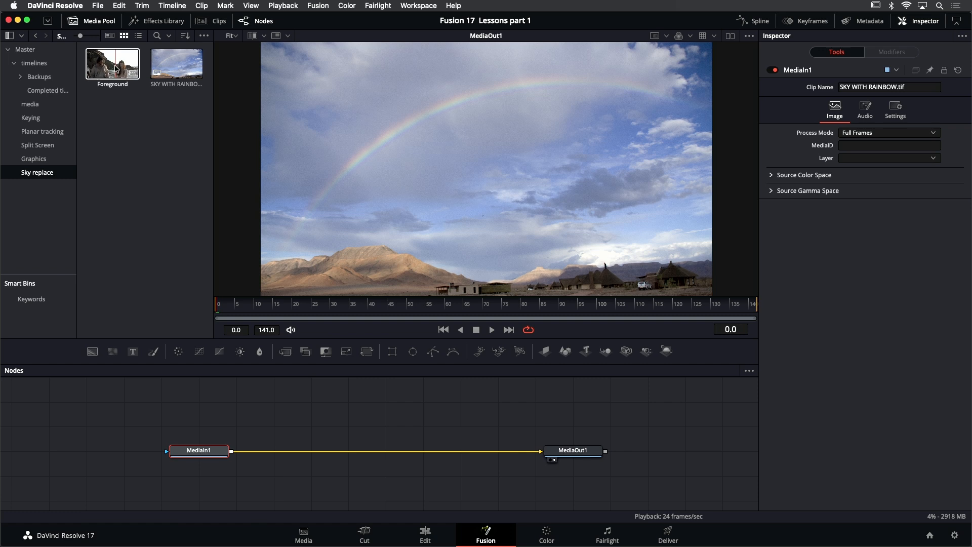
left_click_drag(116, 69, 392, 406)
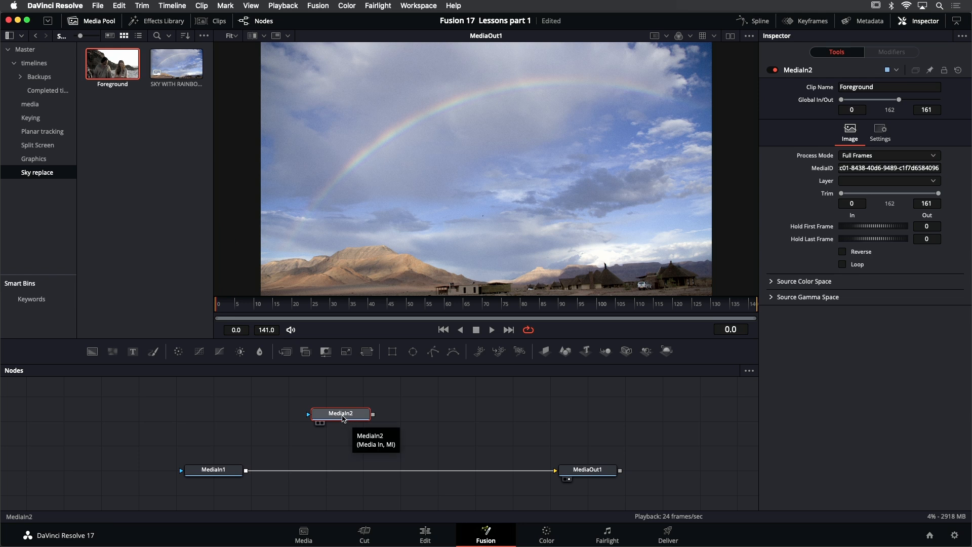
key("2")
left_click_drag(605, 131, 561, 164)
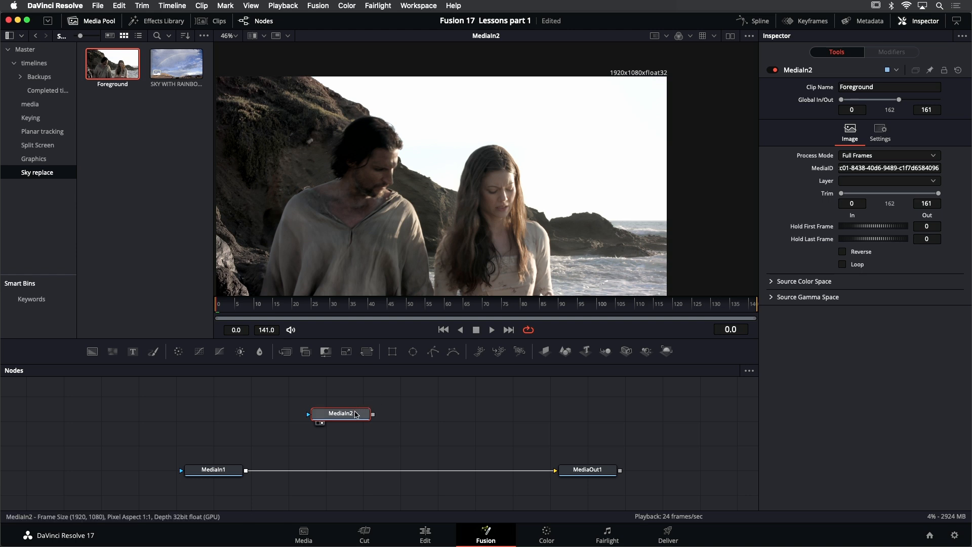
- Rename the MediaIn2 node as FOREGROUND
right_click(803, 72)
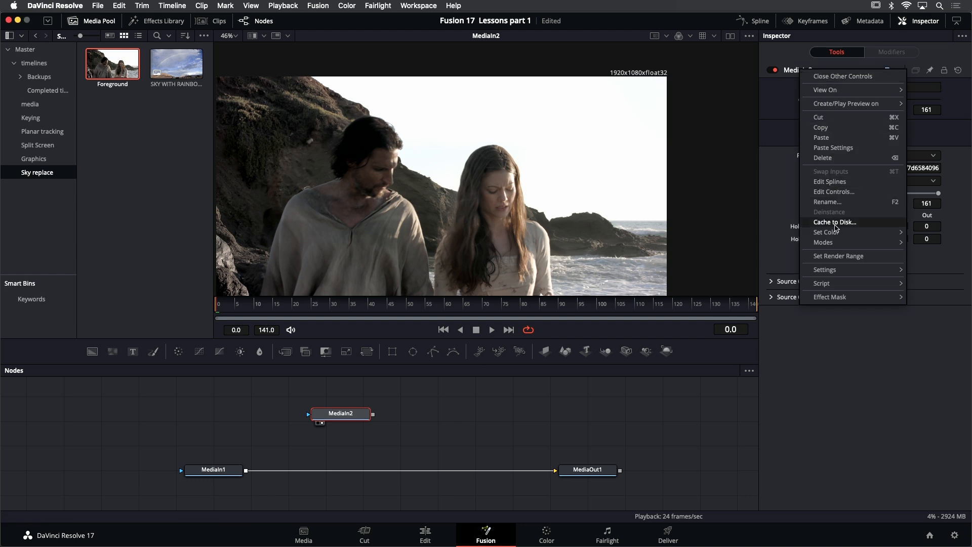
left_click(834, 202)
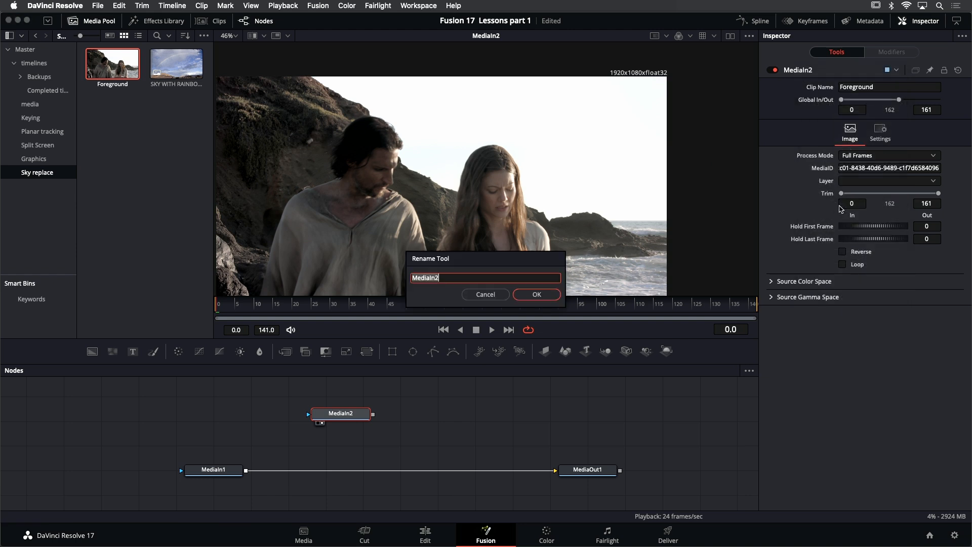
type("FOREGROUND")
left_click(536, 294)
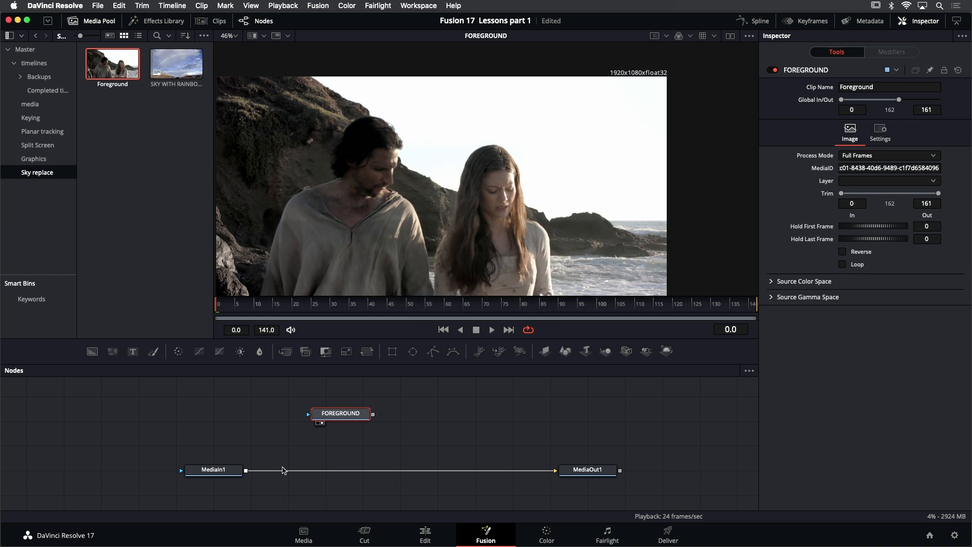
- Display the MediaIn1 node in the viewer and rename it as SKY
left_click(219, 475)
key("1")
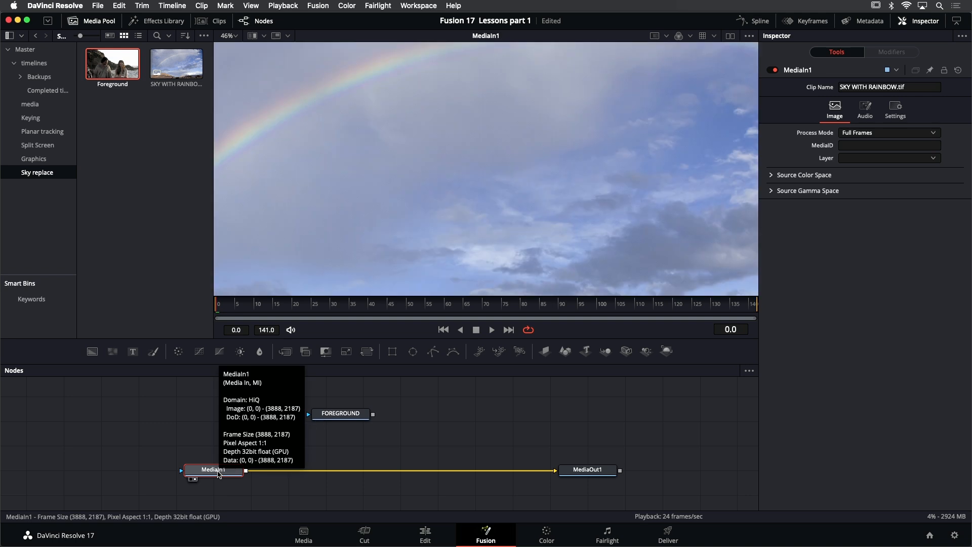
right_click(806, 71)
left_click(834, 202)
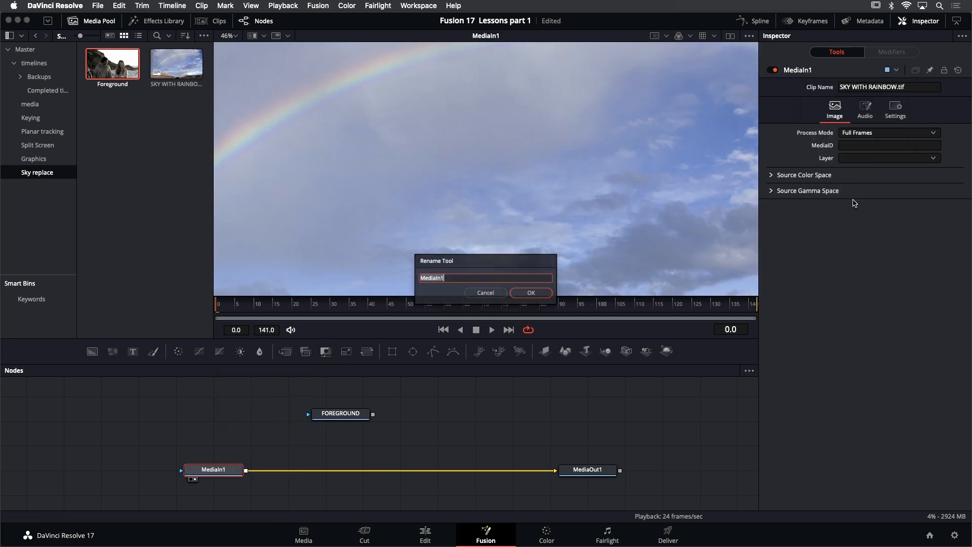
type("SKY")
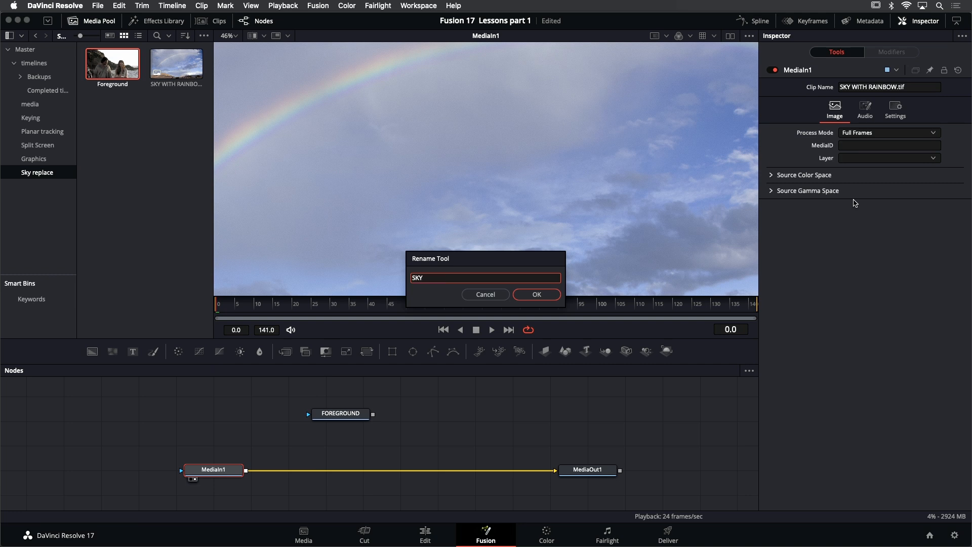
key("Return")
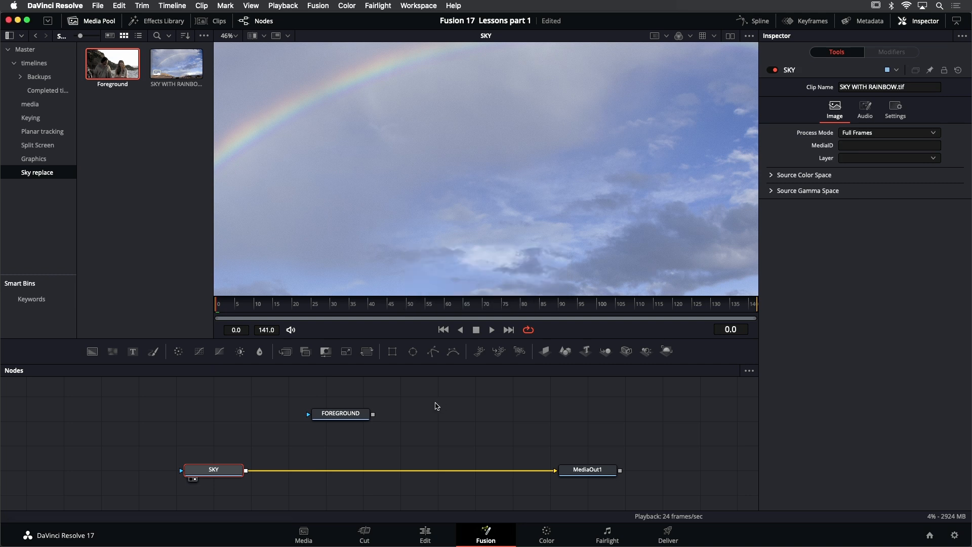
- Hide the media pool, fit the sky image to the viewer, and compare the frame sizes of FOREGROUND and SKY
left_click(99, 23)
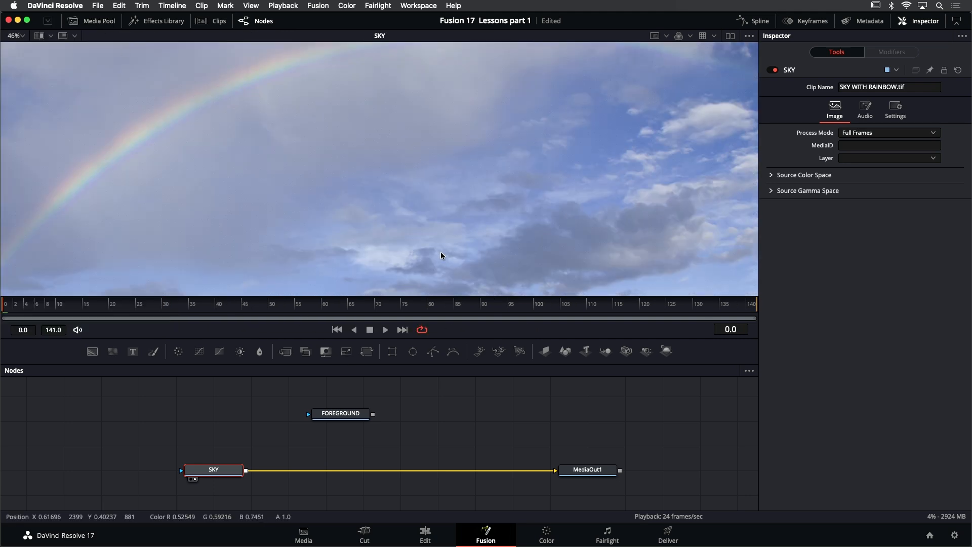
key("shift+f")
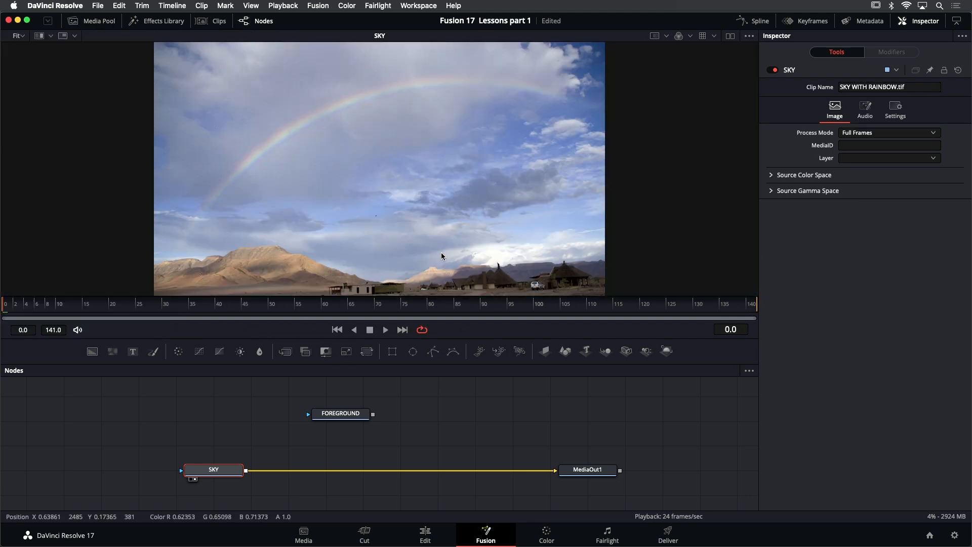
left_click(272, 459)
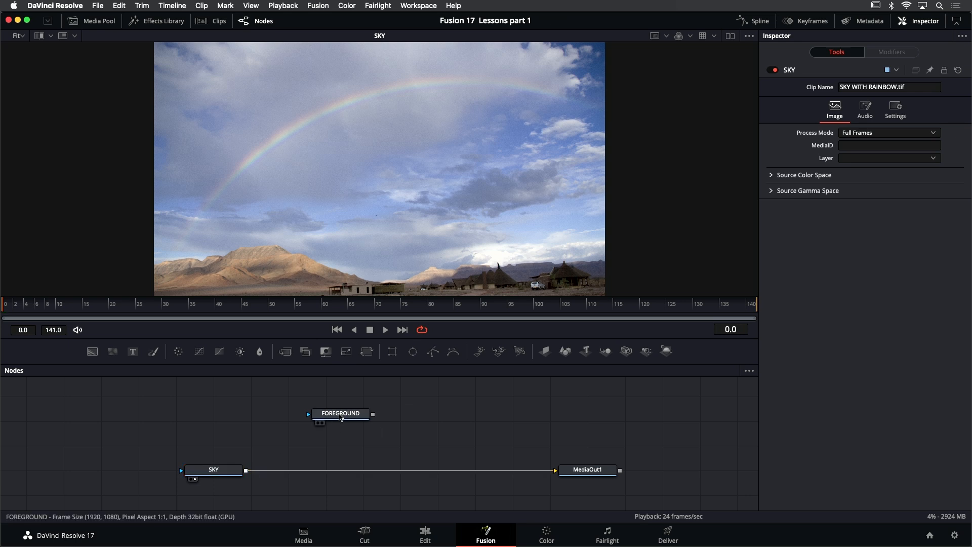
left_click(226, 477)
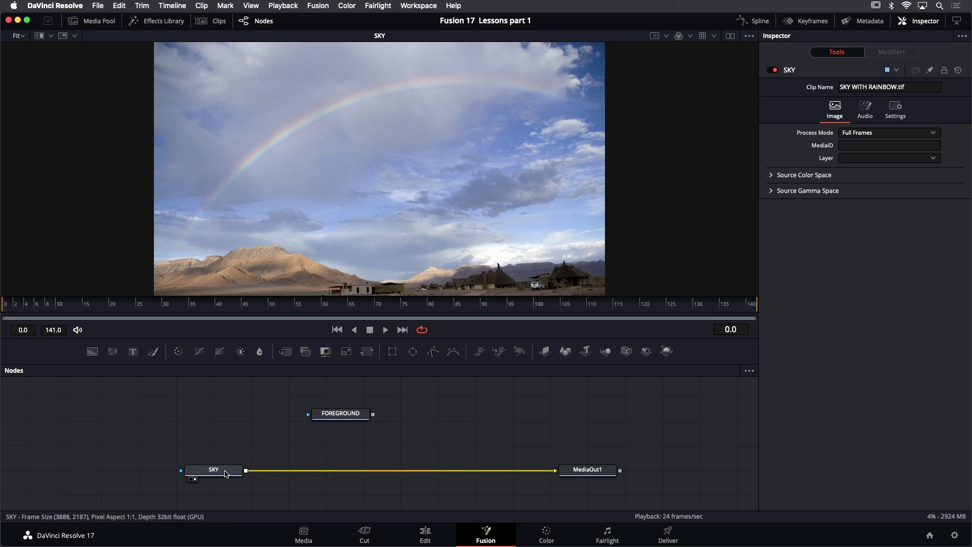
mouse_move(226, 473)
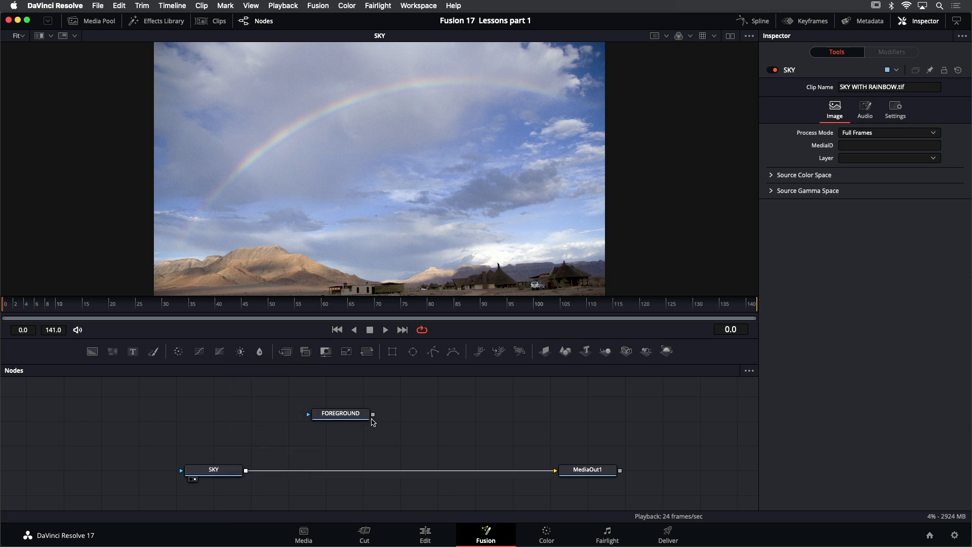
- Merge FOREGROUND over SKY by connecting their outputs, and display the resulting Merge1 node in the viewer
left_click_drag(374, 418, 247, 474)
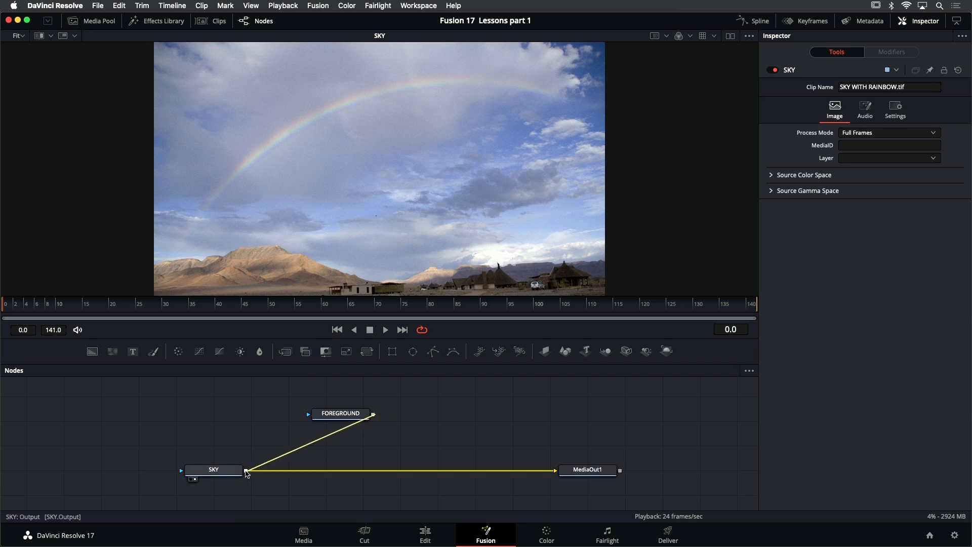
left_click_drag(247, 473, 246, 473)
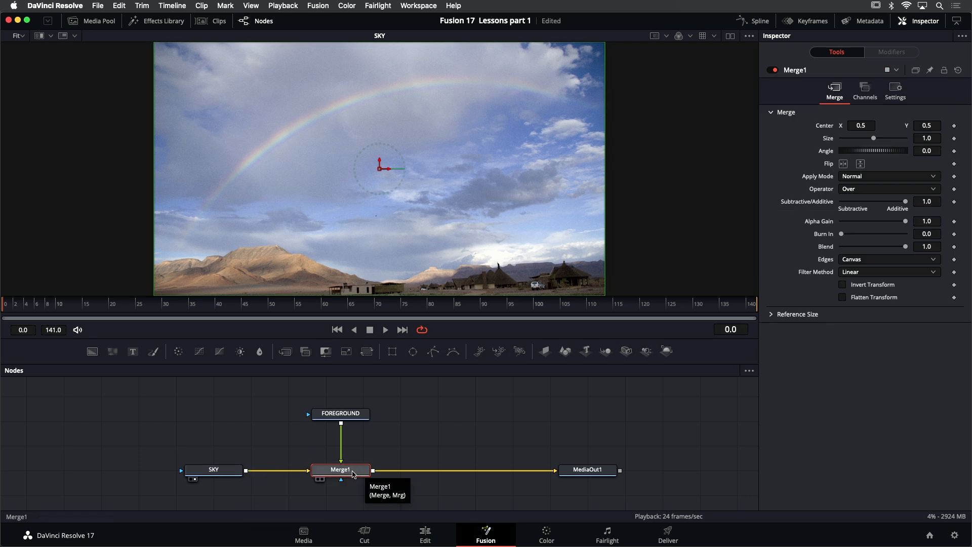
key("1")
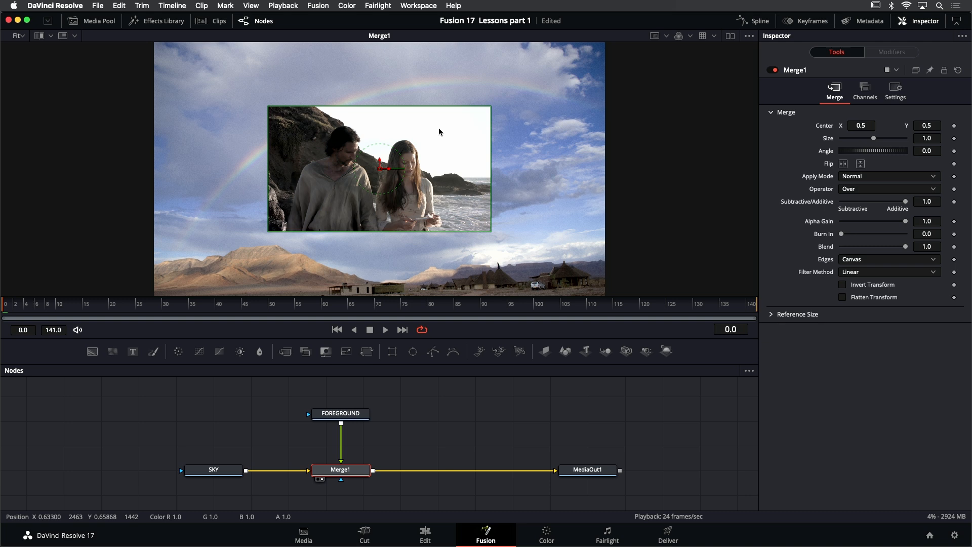
left_click_drag(513, 124, 498, 151)
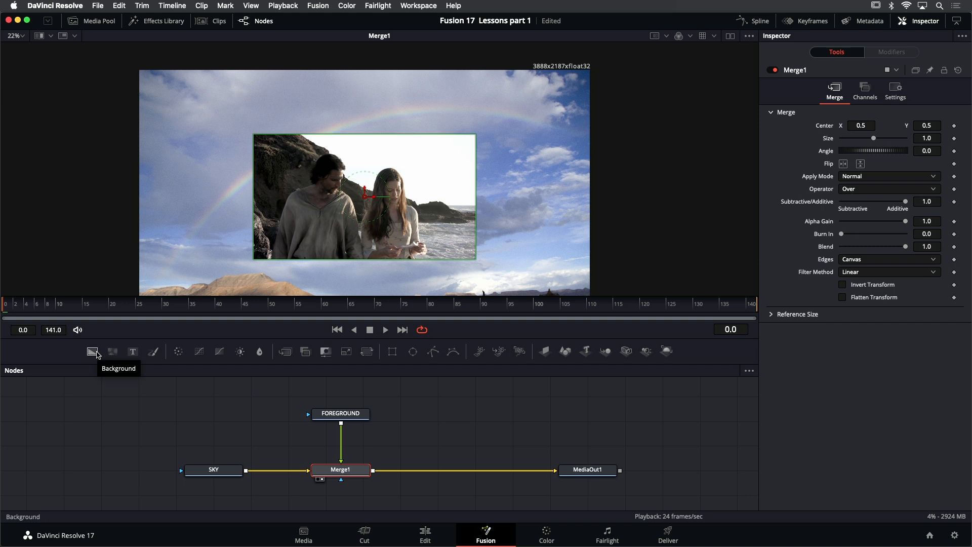
- Add a Background node before SKY, view it, and set its resolution to 1920 x 1080 with Auto Resolution turned off
left_click_drag(96, 355, 88, 469)
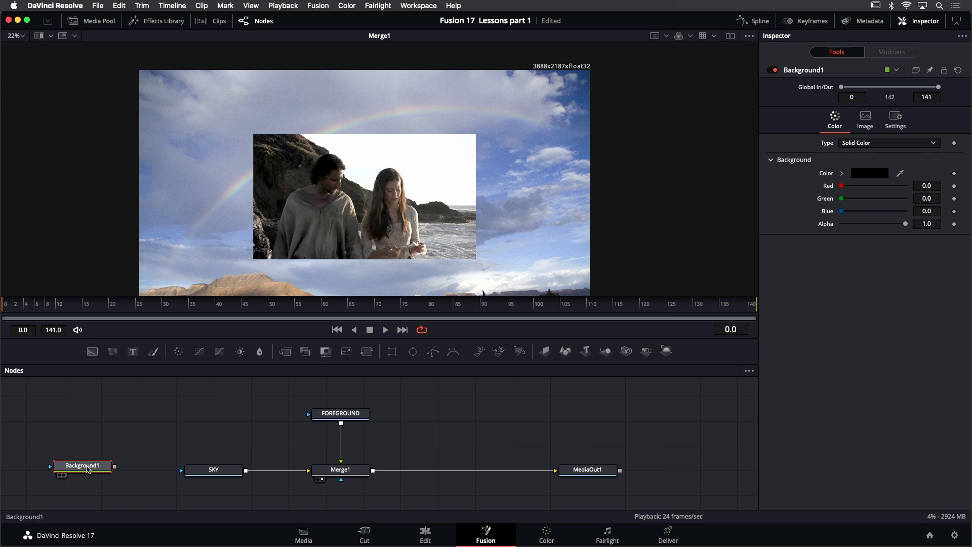
key("1")
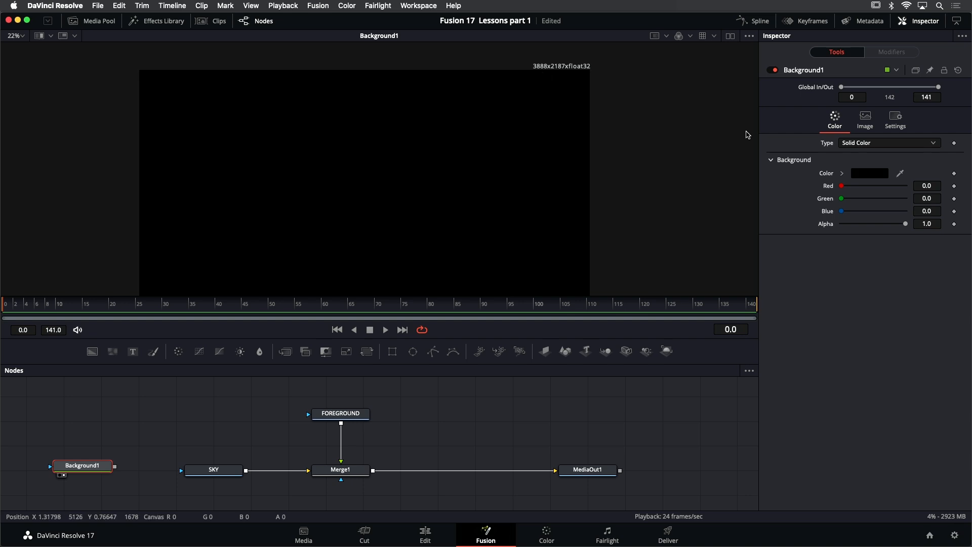
left_click(871, 119)
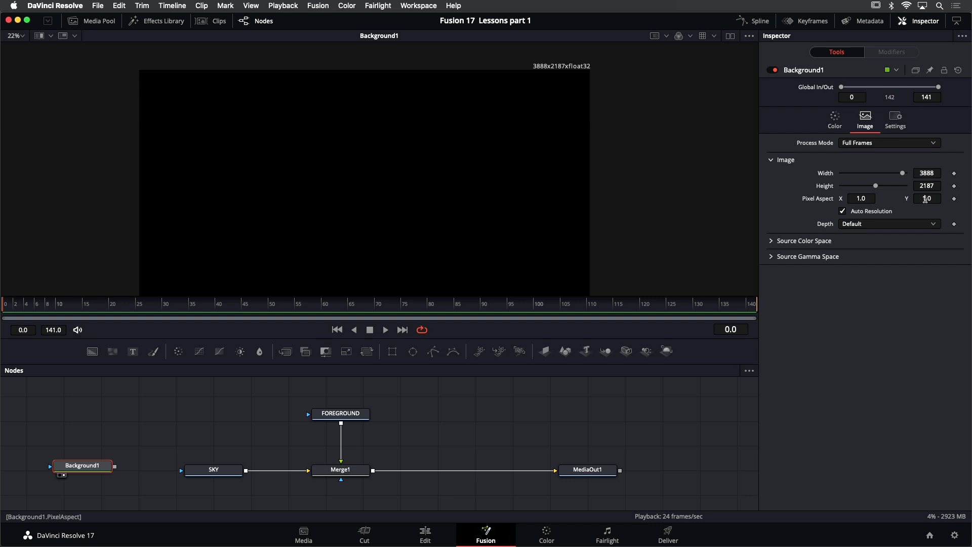
left_click(861, 212)
left_click(936, 173)
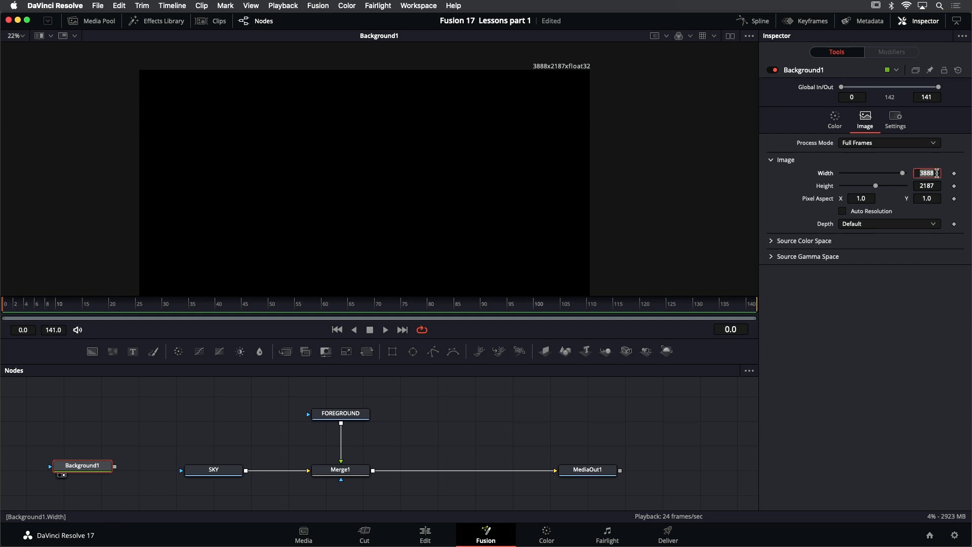
type("1920")
key("Tab")
type("1080")
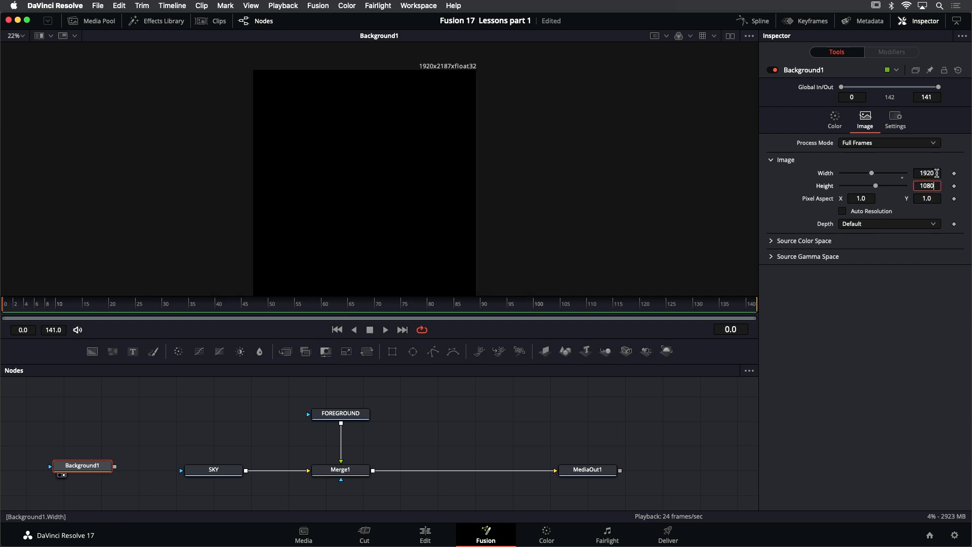
key("Tab")
left_click_drag(457, 157, 534, 94)
scroll(471, 140, "up", 2)
scroll(542, 96, "down", 1)
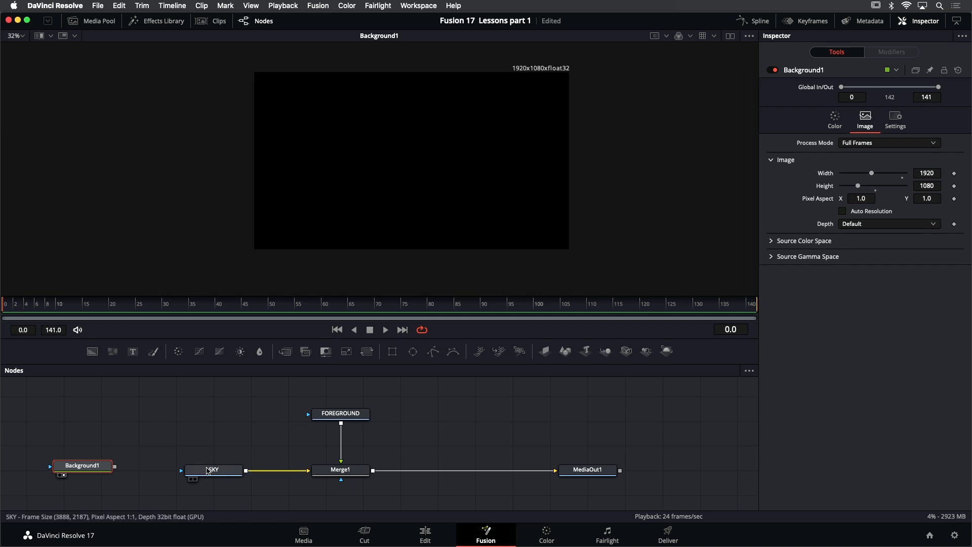
- Move the SKY node up level with FOREGROUND and add an unconnected Merge node in its former place
left_click_drag(207, 472, 205, 415)
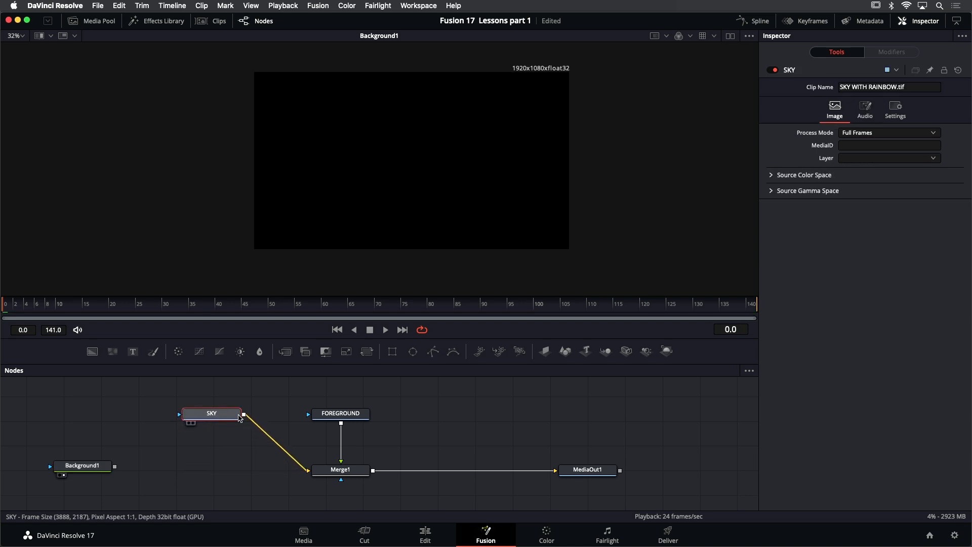
left_click(213, 473)
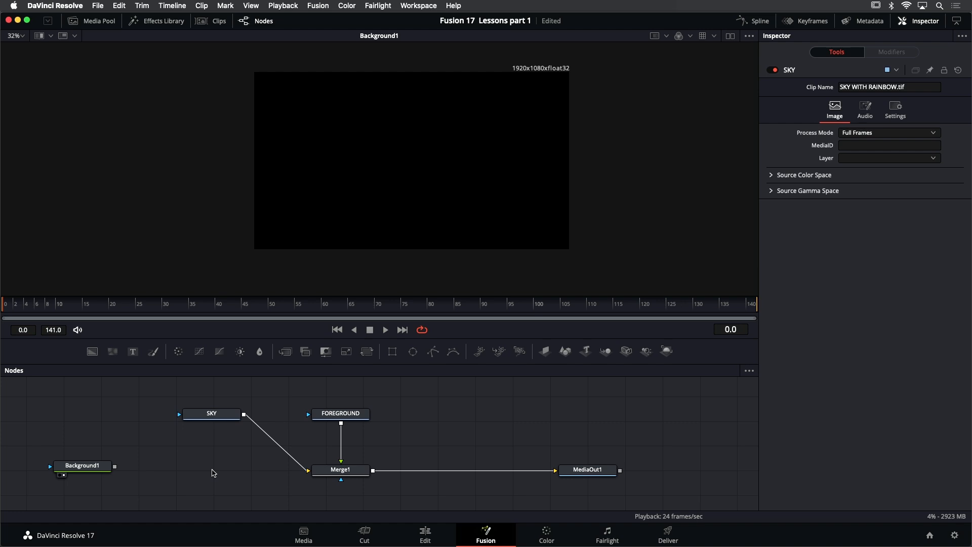
key("shift+space")
type("trans")
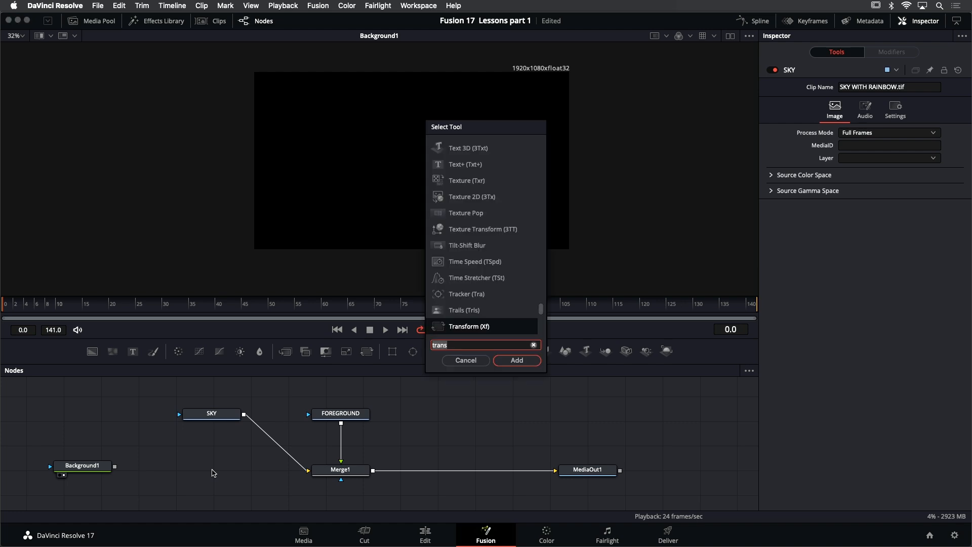
key("BackSpace")
key("BackSpace")
key("BackSpace")
key("BackSpace")
key("BackSpace")
type("merge")
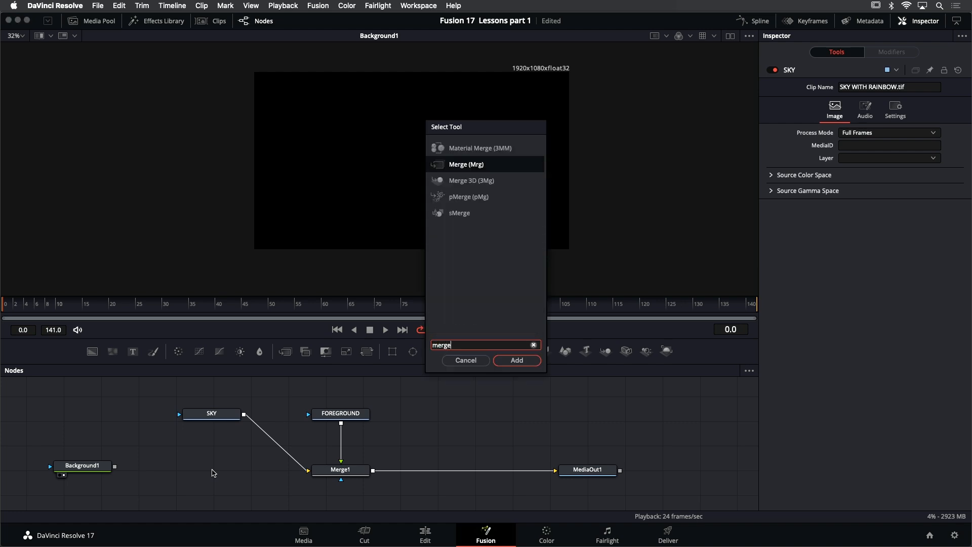
key("Return")
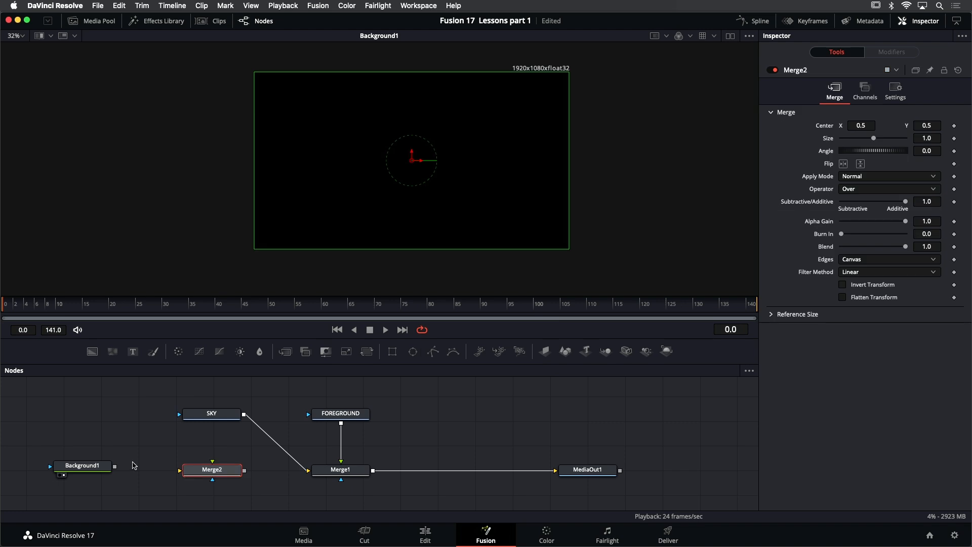
- Merge SKY as the foreground over Background1 in the new Merge node, and display that node in the viewer
left_click_drag(115, 468, 180, 471)
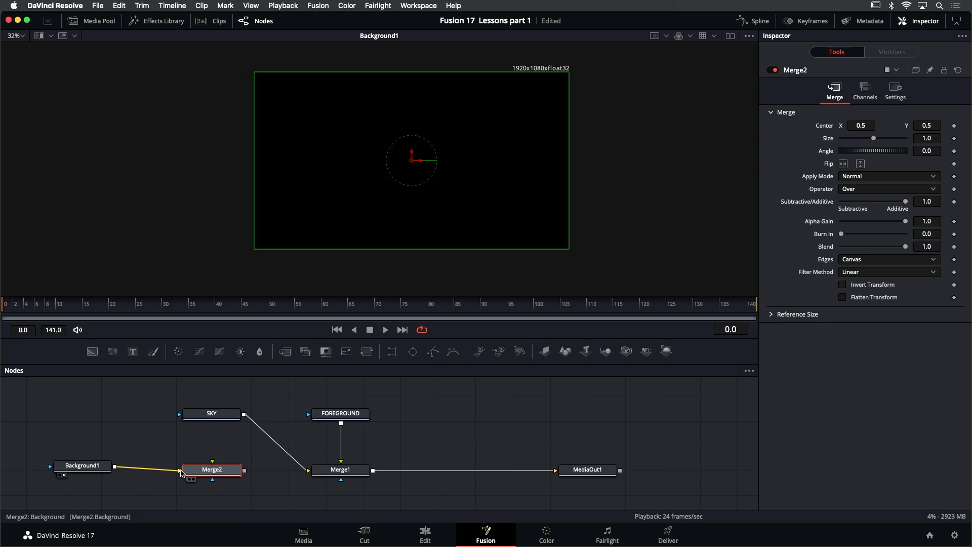
left_click_drag(243, 416, 213, 463)
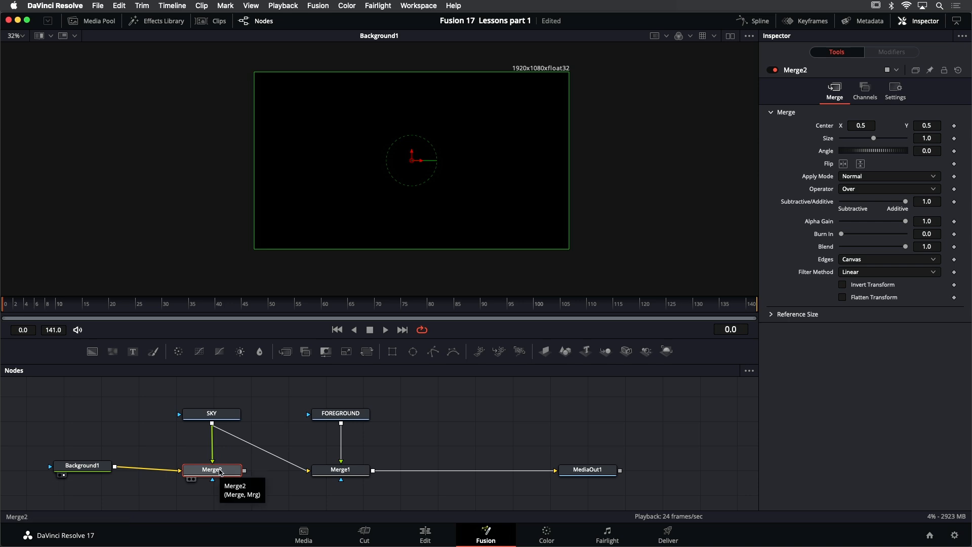
key("1")
- Try repositioning the oversized sky in Merge2 to a center of about X 0.48, Y 0.83, and undo the move
scroll(466, 220, "down", 2)
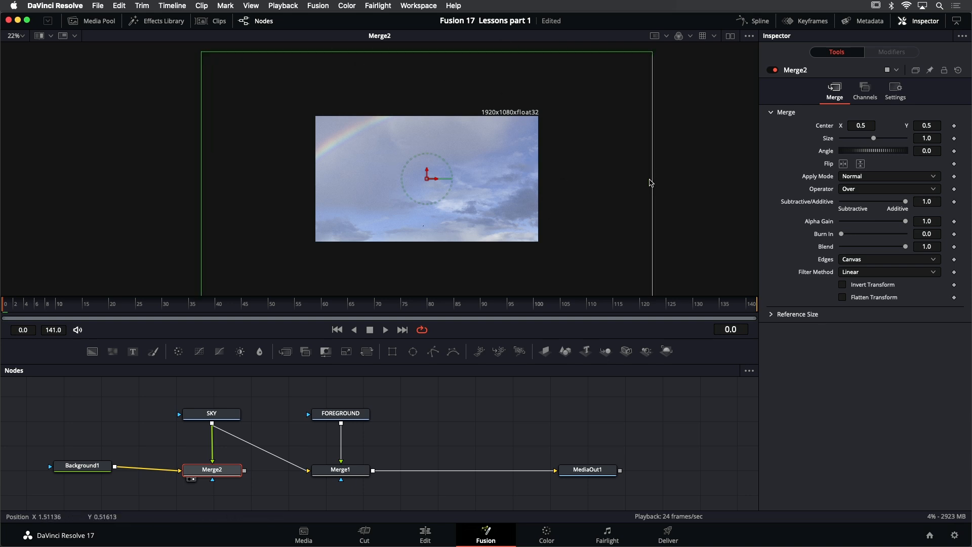
scroll(657, 172, "down", 1)
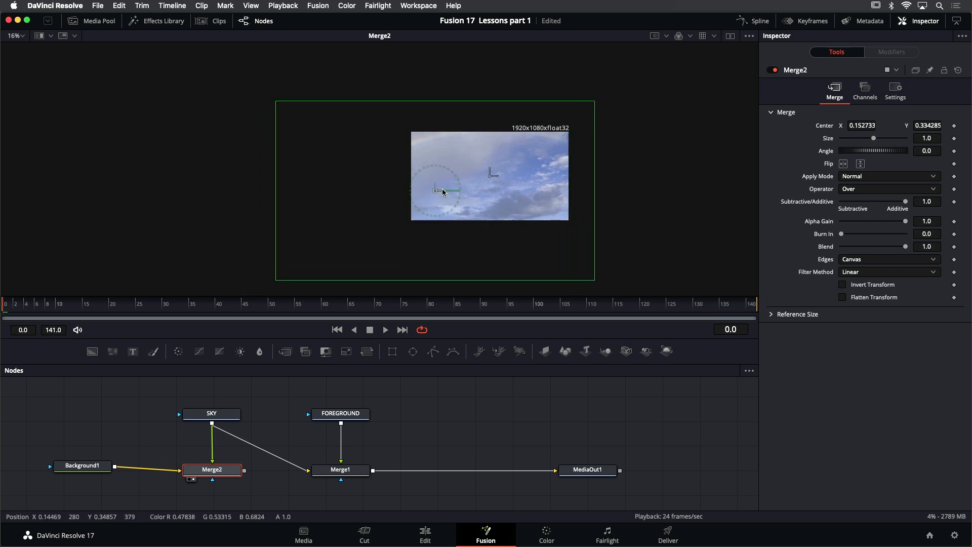
left_click_drag(443, 191, 486, 147)
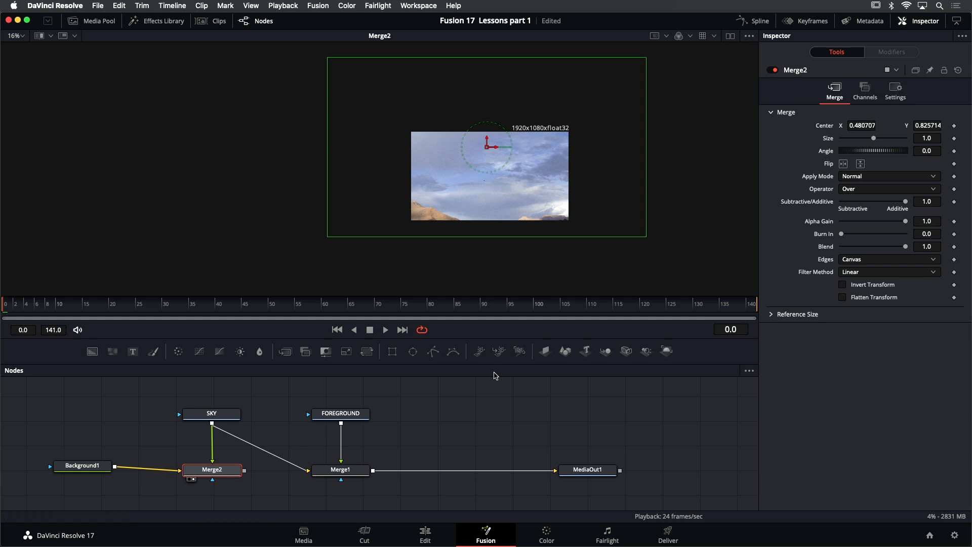
key("super+z")
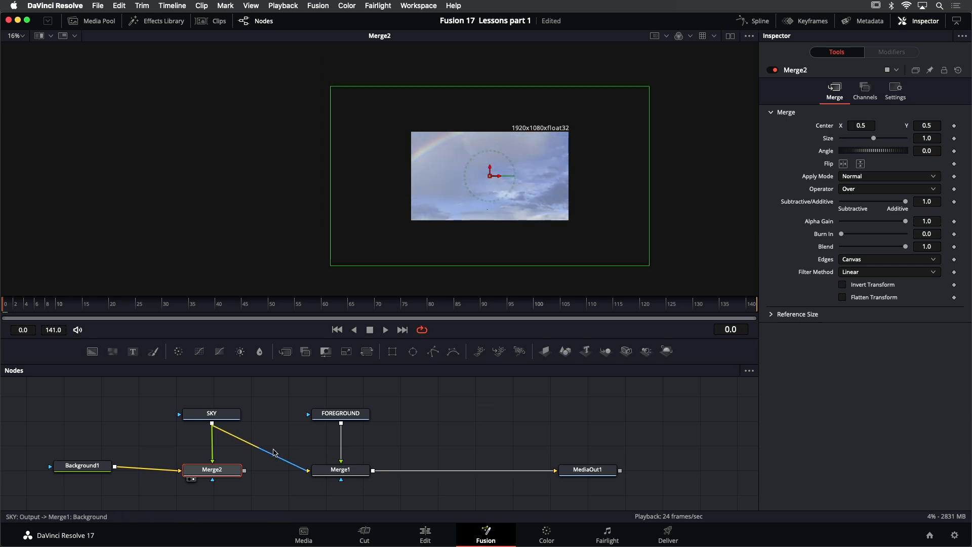
- Feed Merge2's output into Merge1's background input in place of SKY, and display Merge1 in the viewer
mouse_move(365, 414)
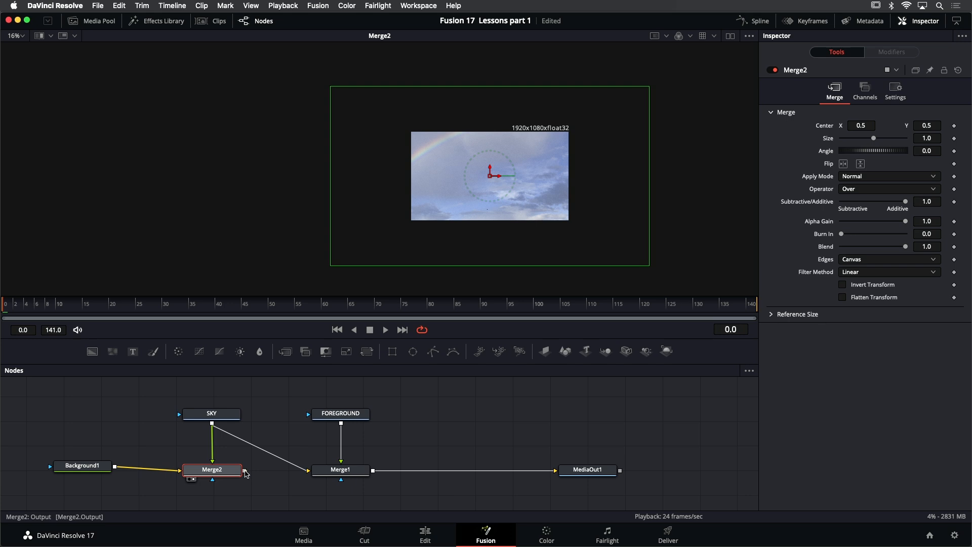
left_click_drag(245, 472, 334, 474)
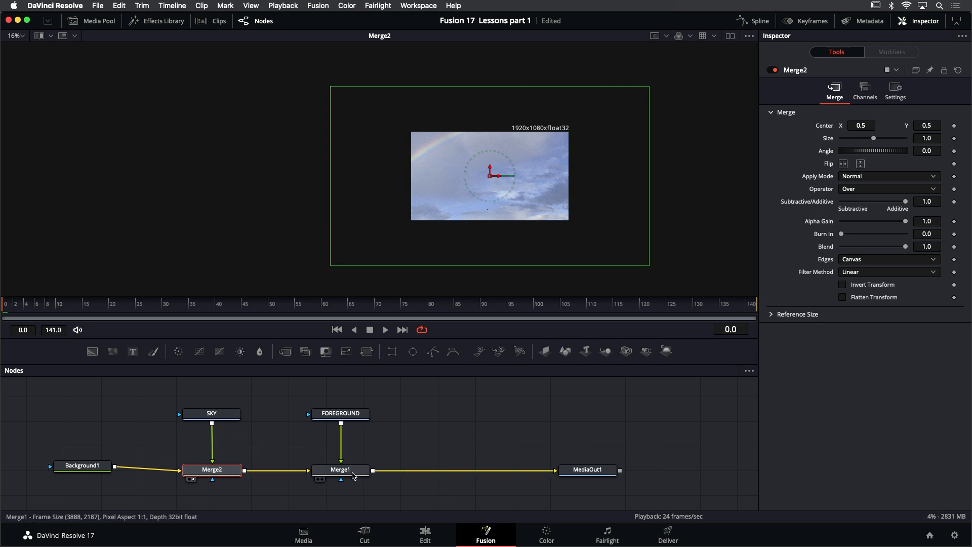
left_click(352, 475)
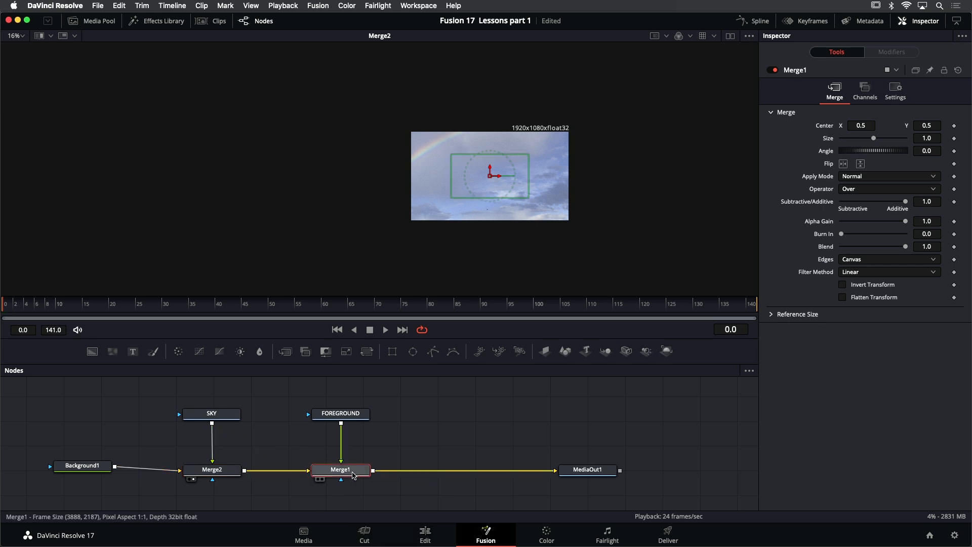
key("2")
left_click(445, 445)
scroll(531, 163, "up", 2)
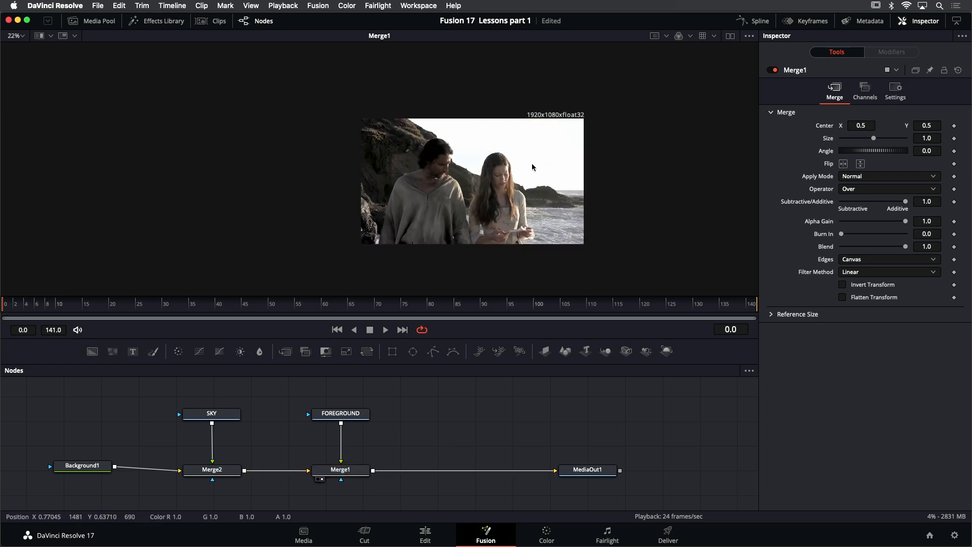
scroll(531, 164, "up", 2)
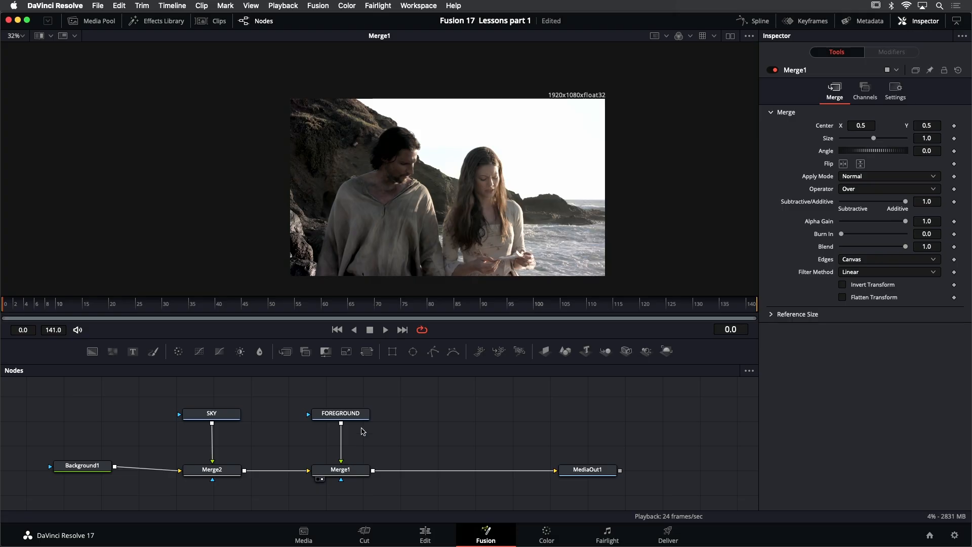
- Make room above Merge1 and insert a Luma Keyer from the Matte tools between FOREGROUND and Merge1
left_click_drag(345, 417, 368, 390)
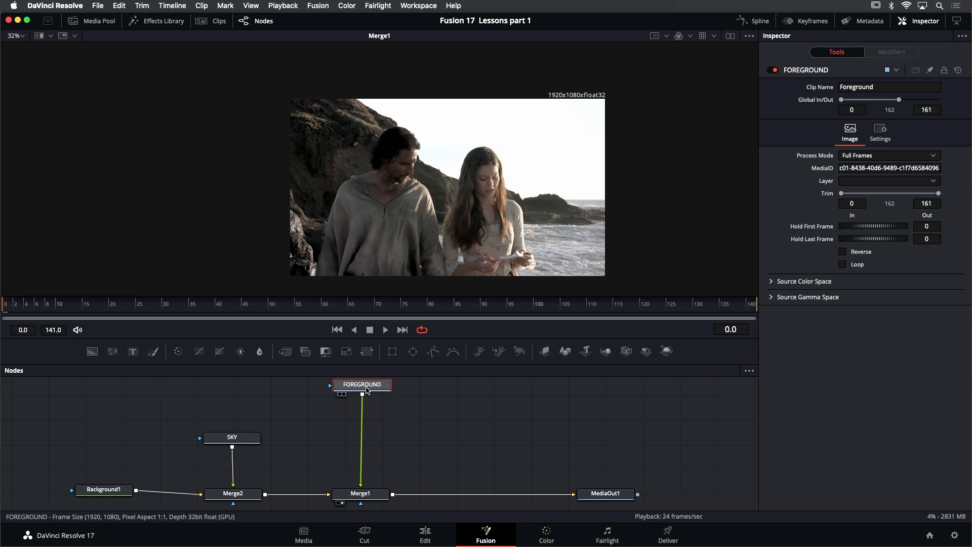
left_click(161, 23)
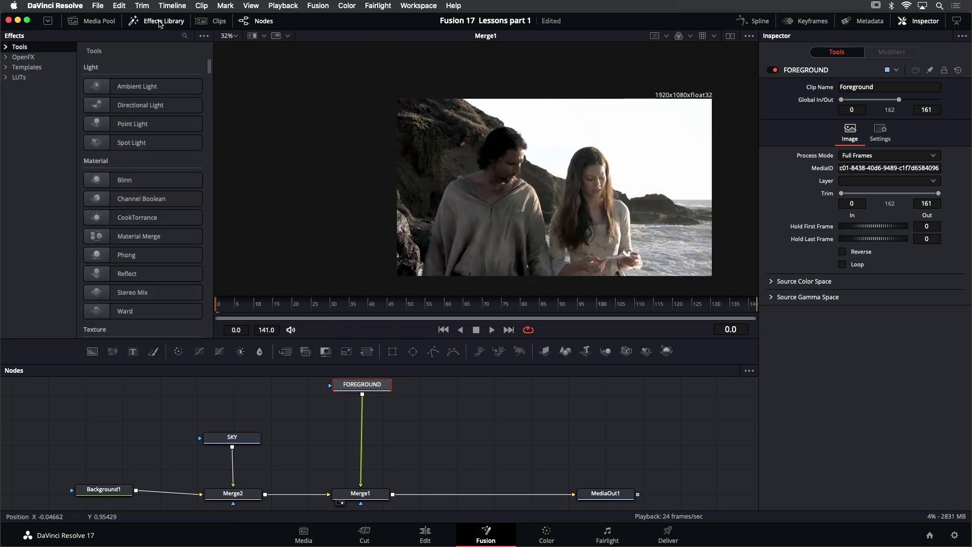
left_click(4, 47)
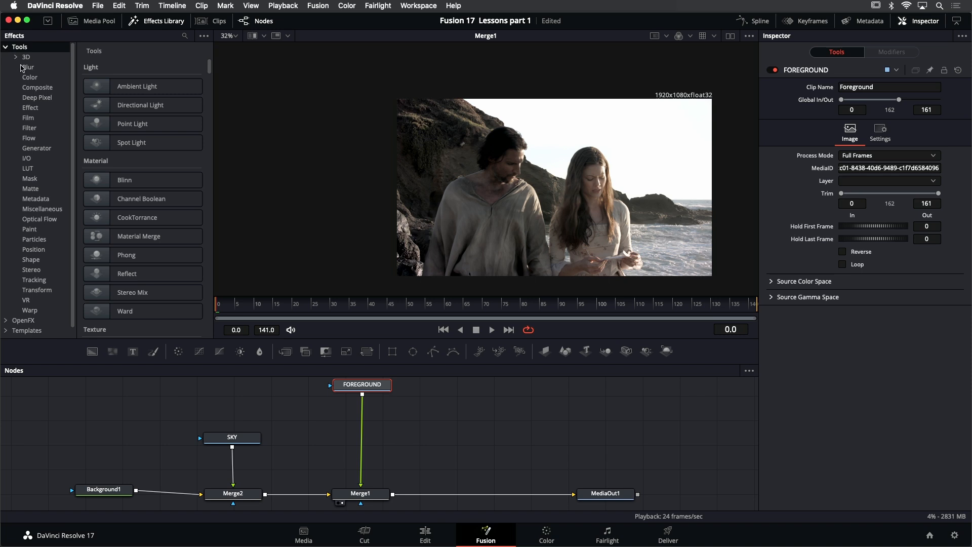
left_click(31, 189)
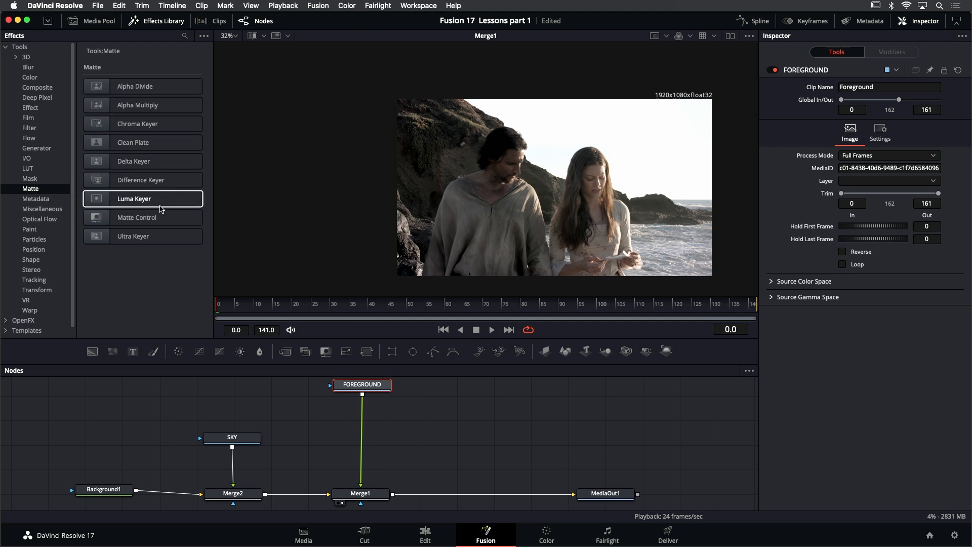
left_click_drag(136, 199, 367, 419)
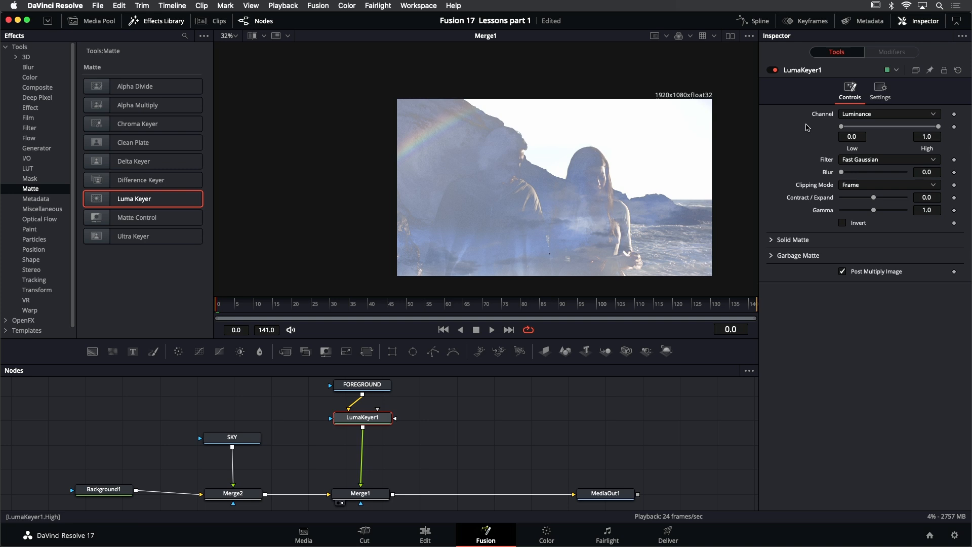
left_click(900, 118)
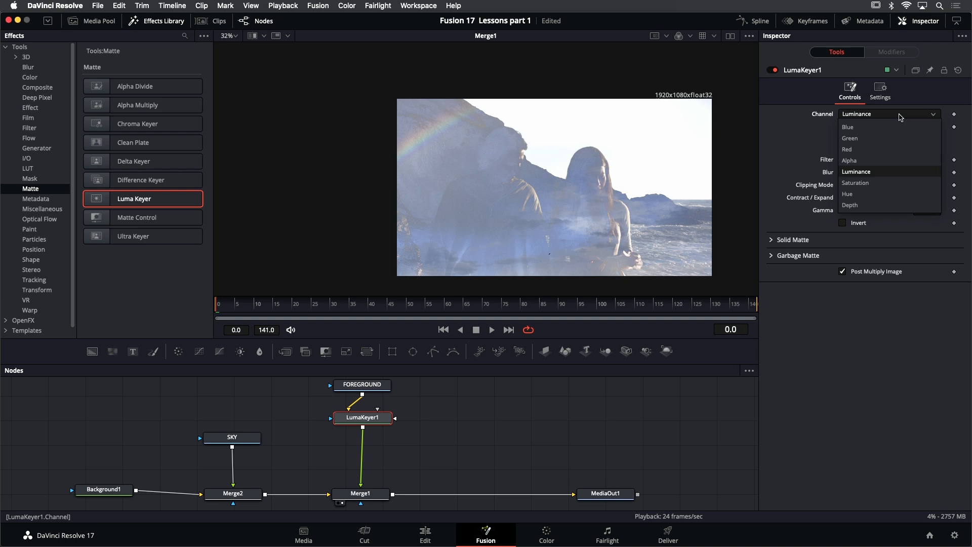
left_click(806, 110)
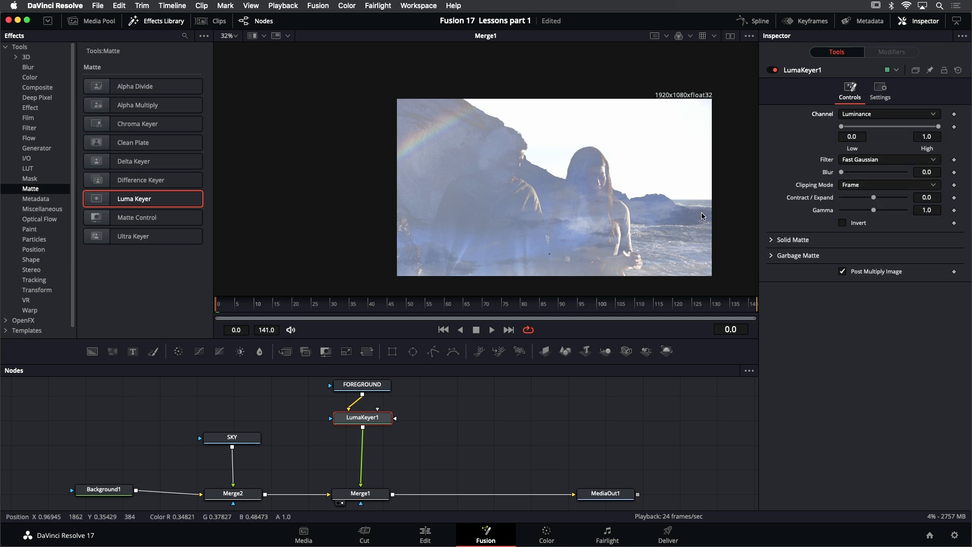
left_click_drag(643, 166, 581, 143)
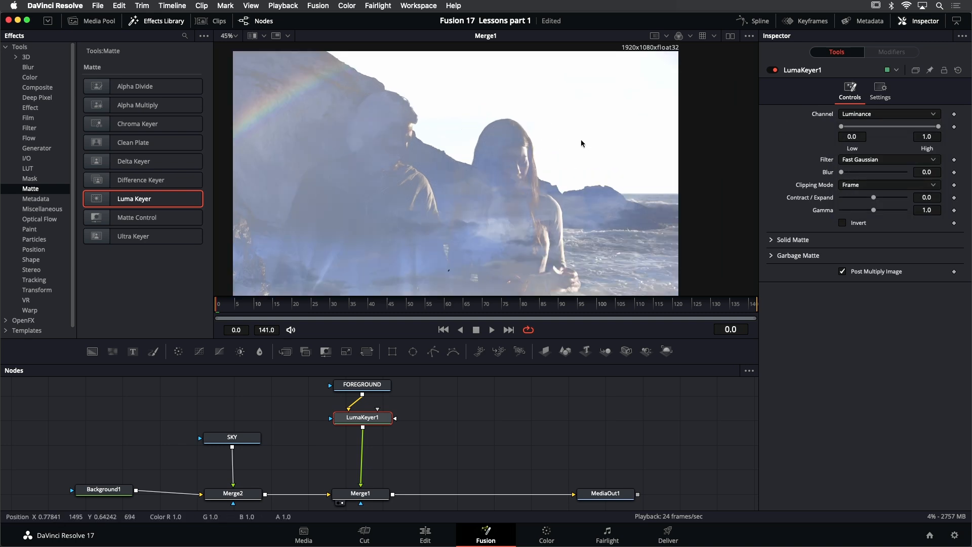
scroll(576, 147, "up", 2)
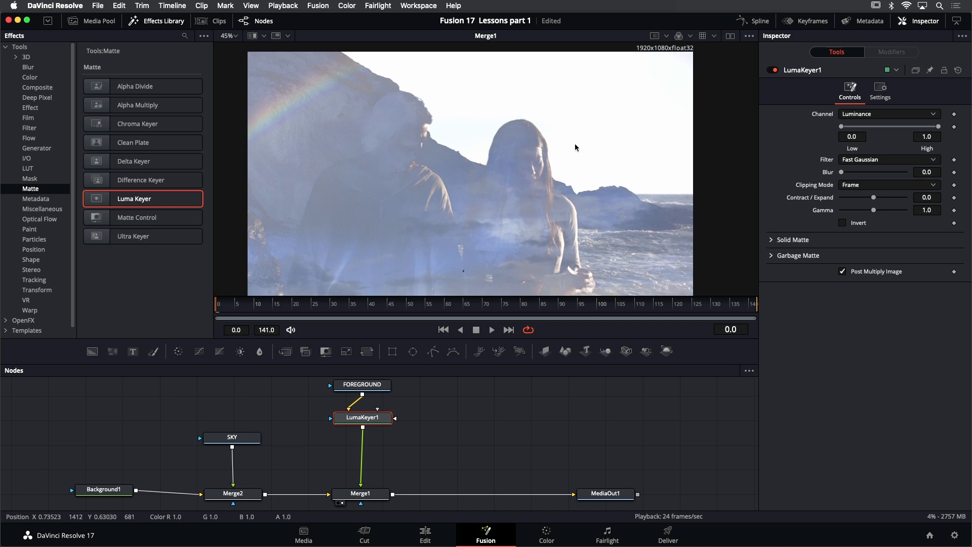
left_click(691, 36)
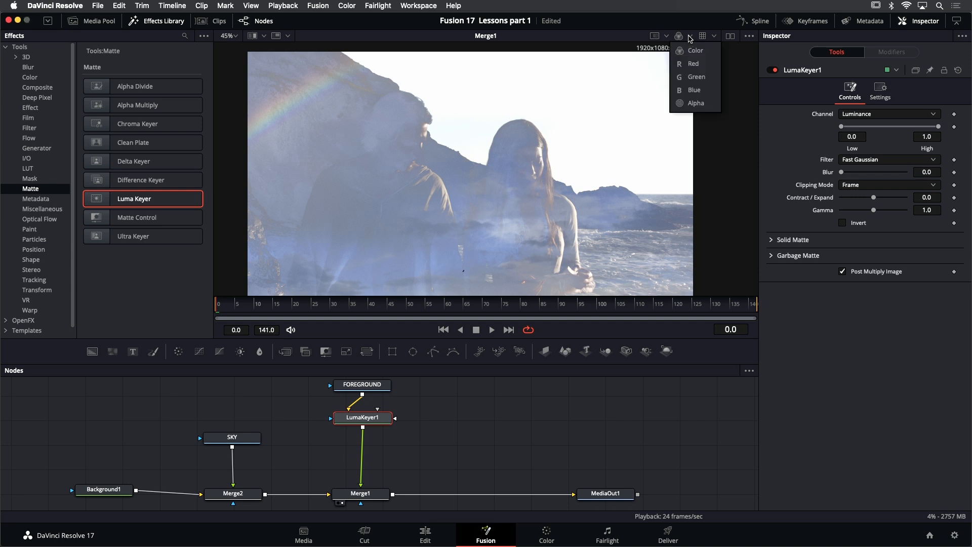
left_click(693, 103)
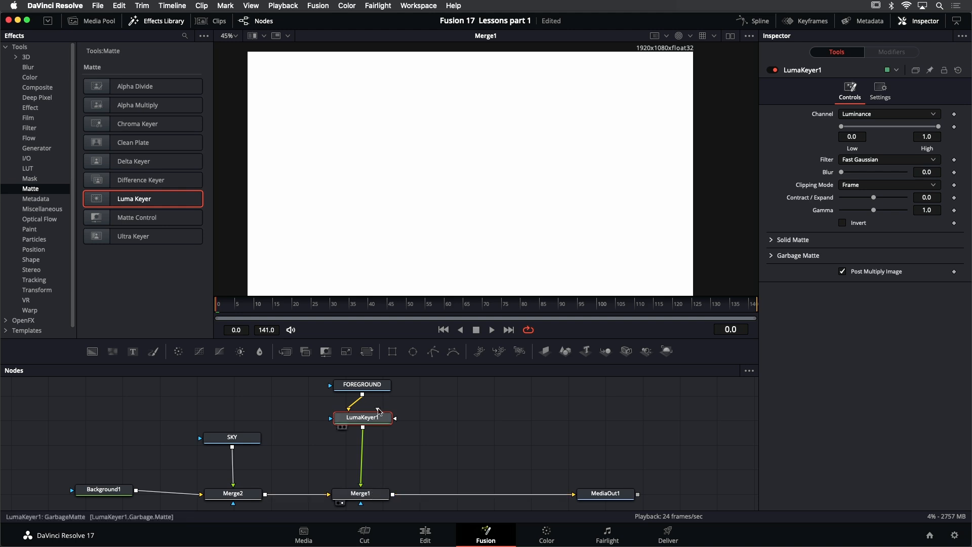
mouse_move(368, 422)
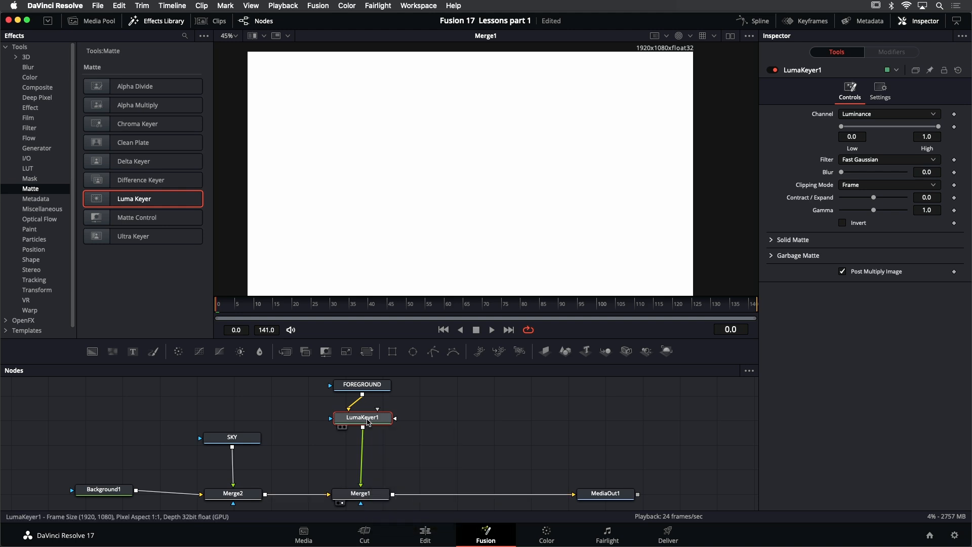
key("1")
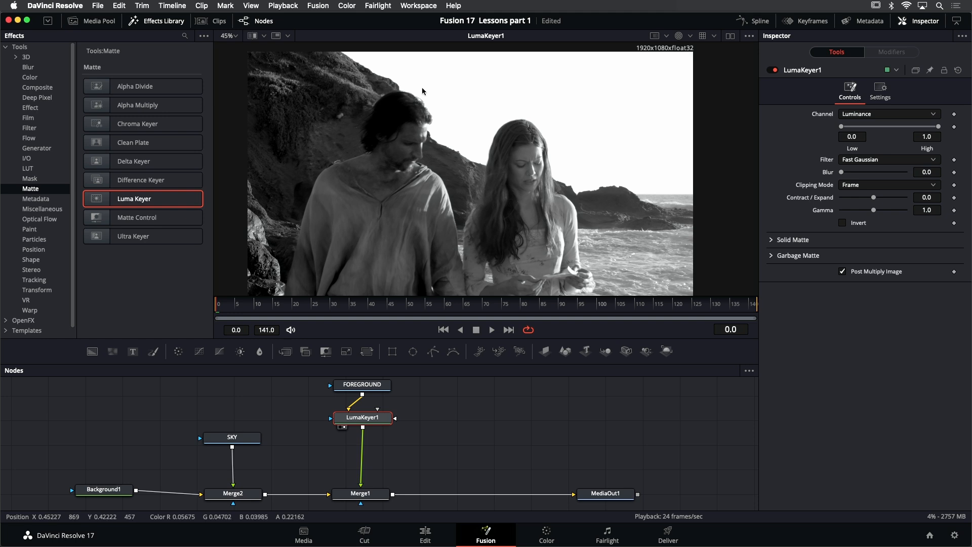
- Hide the effects library and set LumaKeyer1's luminance range to Low 0.75 and High 0.9
left_click(155, 21)
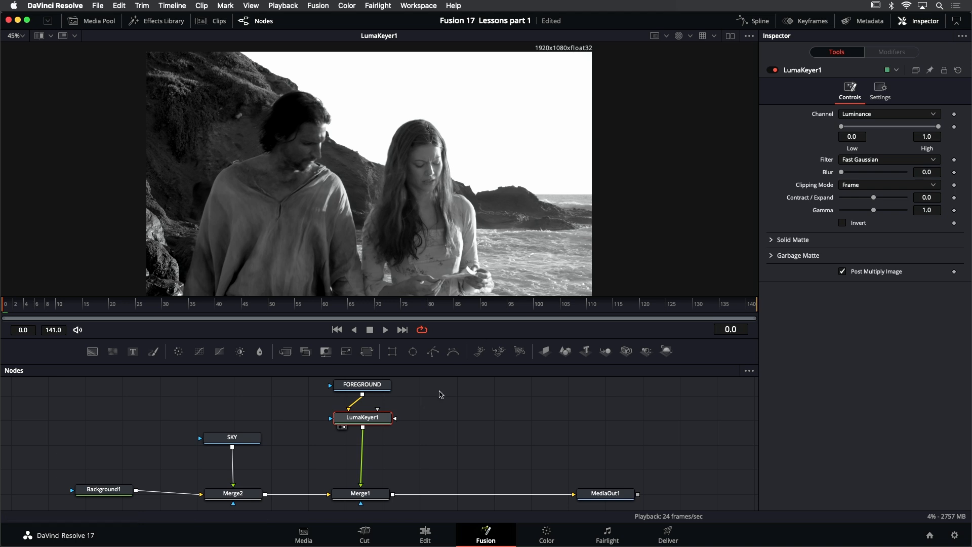
left_click_drag(841, 126, 930, 129)
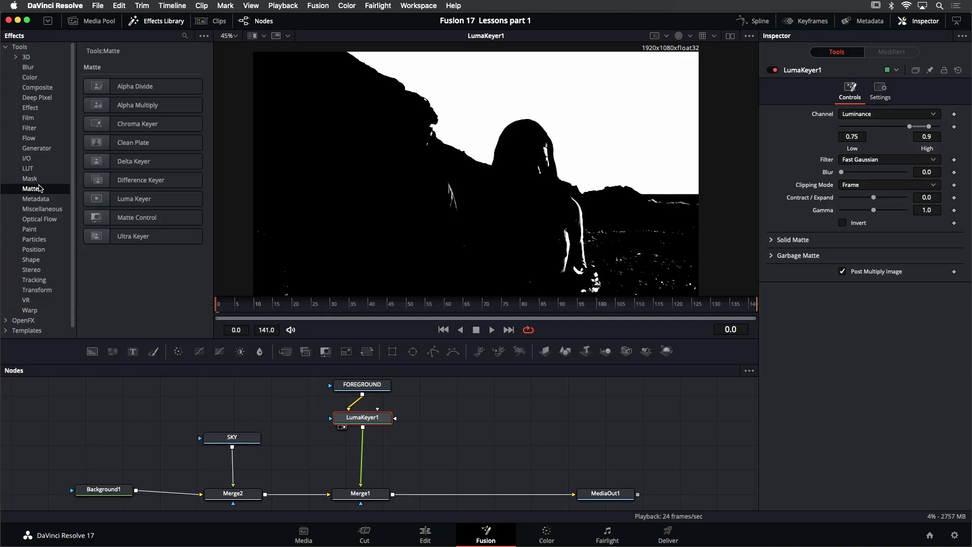
- Insert an Erode / Dilate node from the Filter tools between LumaKeyer1 and Merge1
left_click(137, 24)
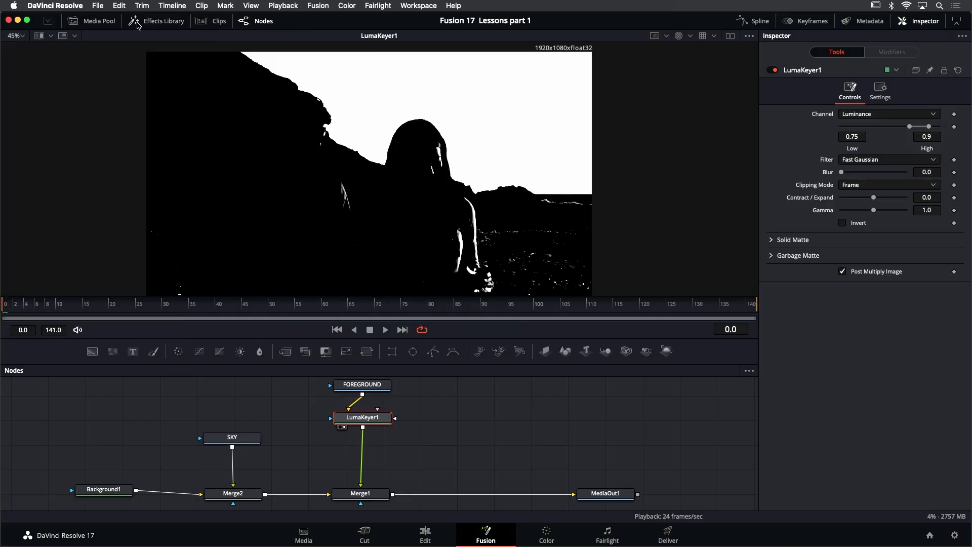
left_click(159, 23)
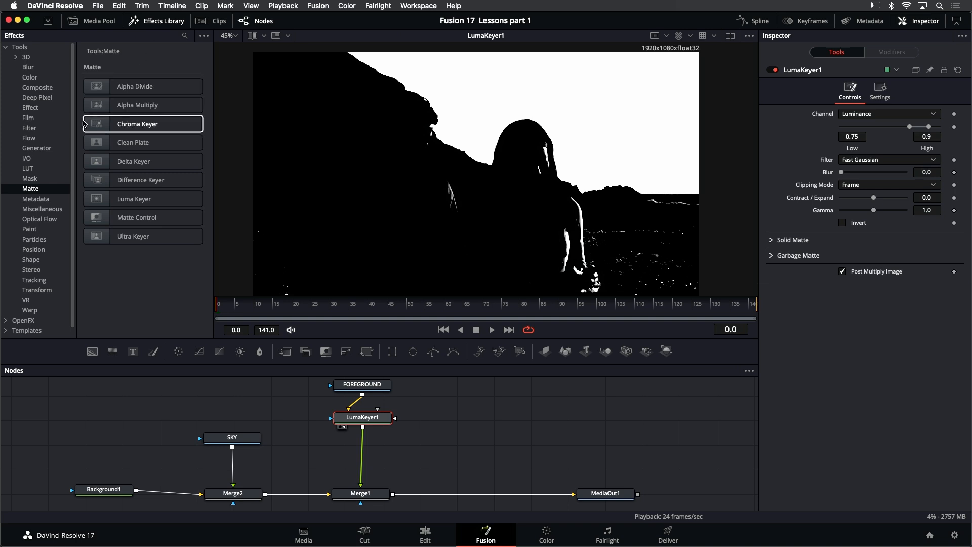
left_click(29, 130)
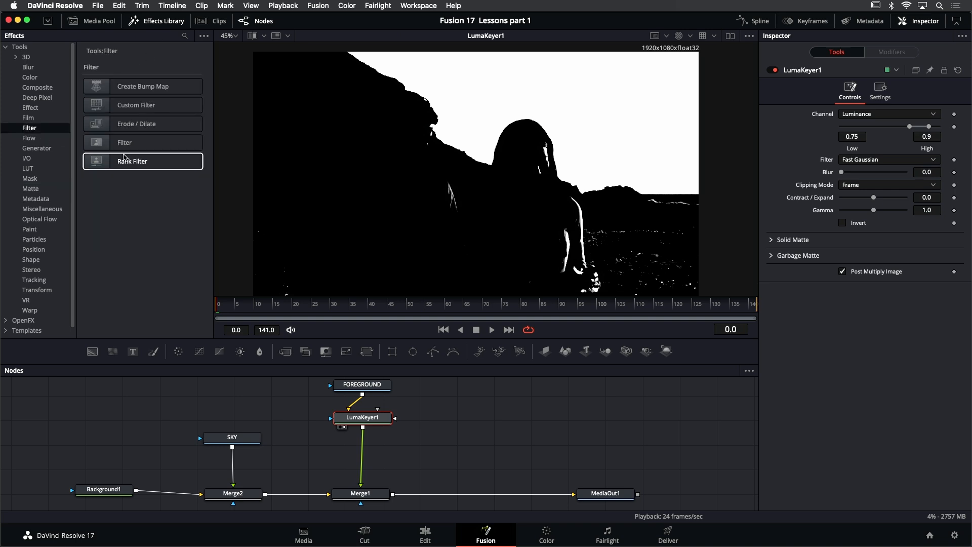
left_click_drag(124, 125, 363, 449)
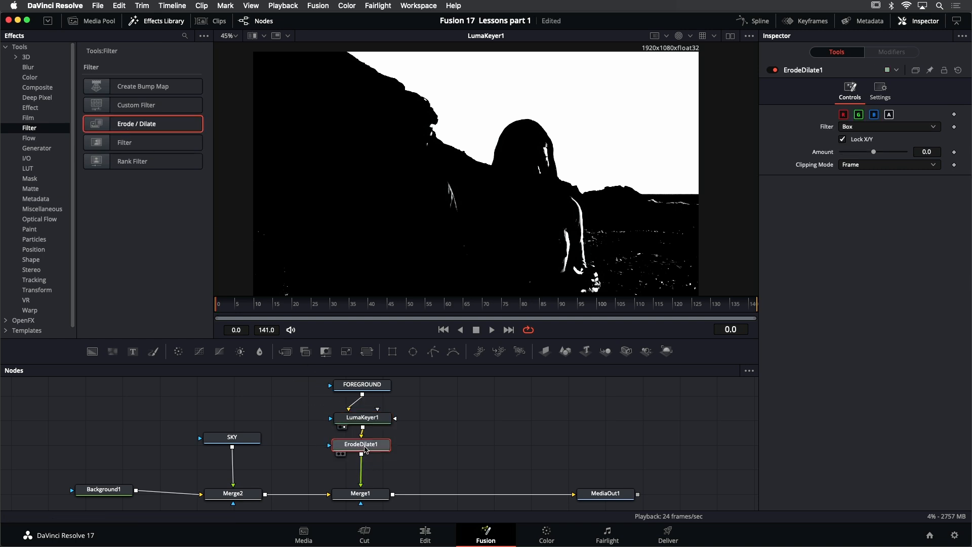
- Show ErodeDilate1 in the viewer and set its Amount to -0.005 to clear the white specks from the matte's black area
key("1")
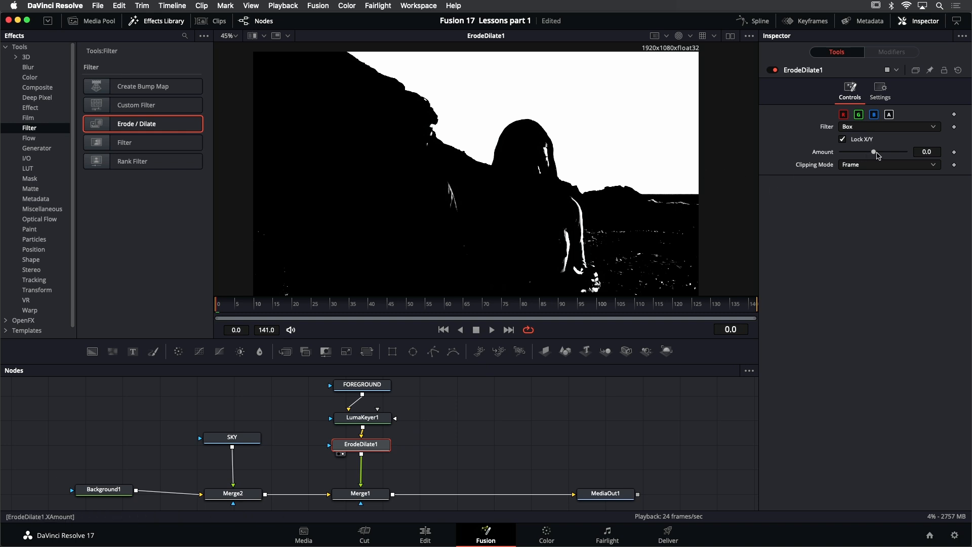
left_click_drag(874, 154, 862, 157)
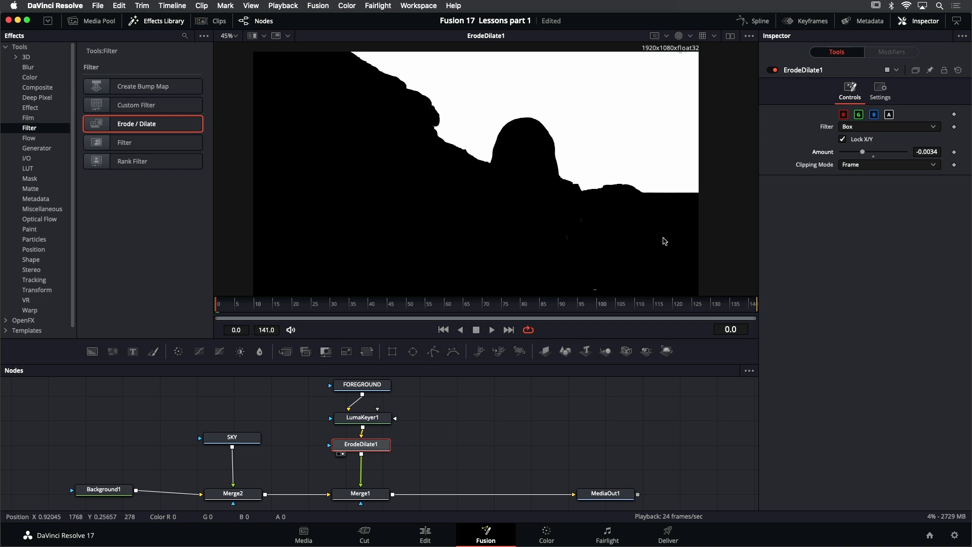
left_click_drag(863, 152, 857, 152)
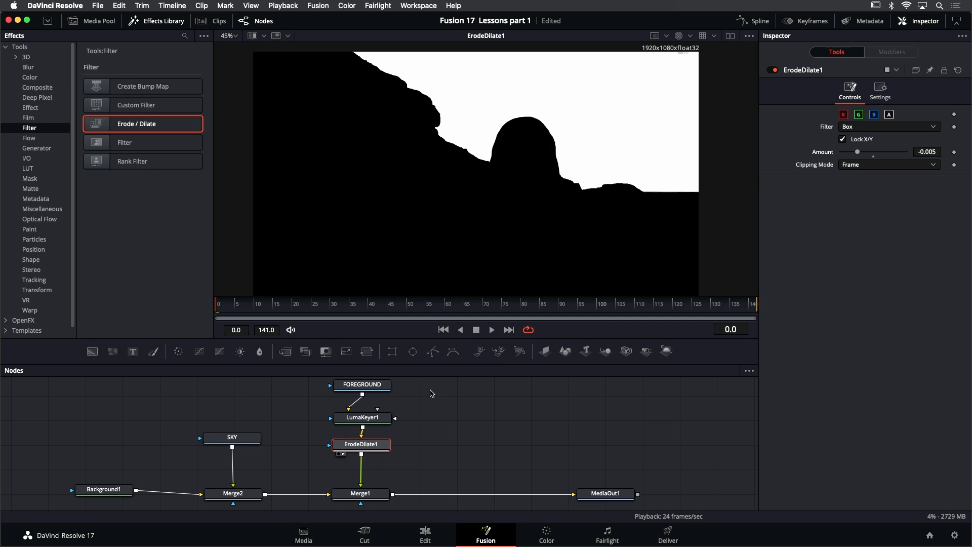
- Move FOREGROUND, LumaKeyer1 and ErodeDilate1 up and insert a second Erode / Dilate node between ErodeDilate1 and Merge1
scroll(395, 507, "down", 2)
mouse_move(416, 419)
left_mouse_down()
mouse_move(412, 437)
mouse_move(414, 415)
left_mouse_up()
scroll(411, 437, "down", 2)
left_click_drag(415, 476, 334, 388)
left_click_drag(372, 446, 372, 428)
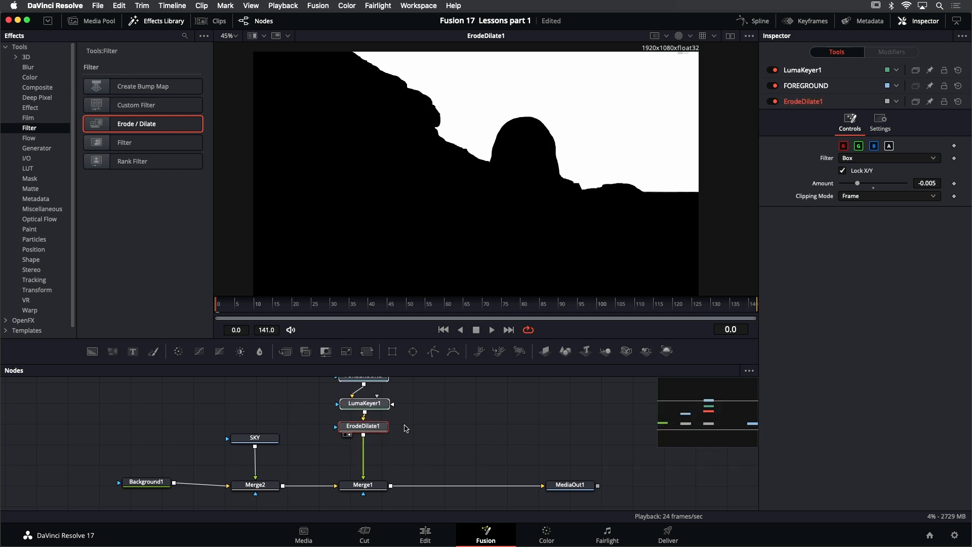
scroll(404, 425, "up", 1)
left_click(435, 429)
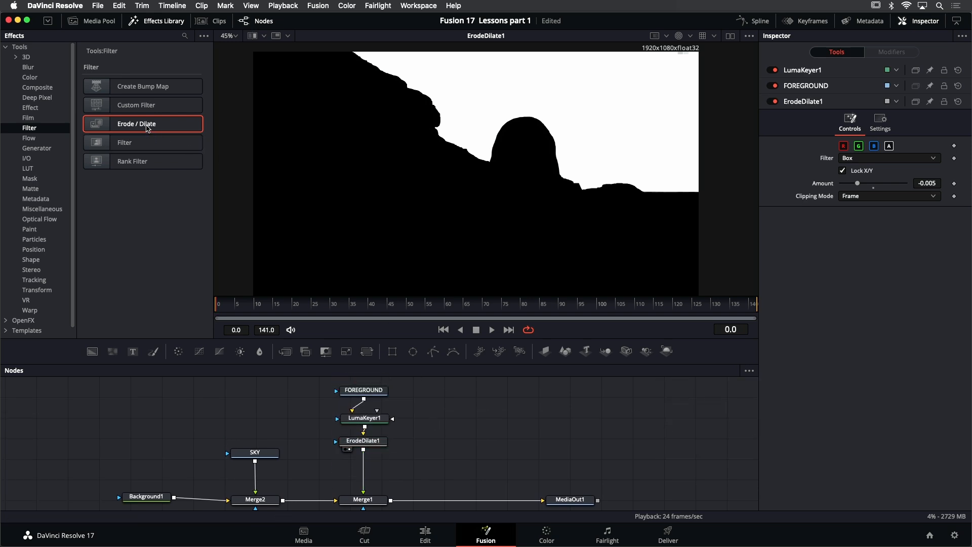
left_click_drag(150, 128, 372, 468)
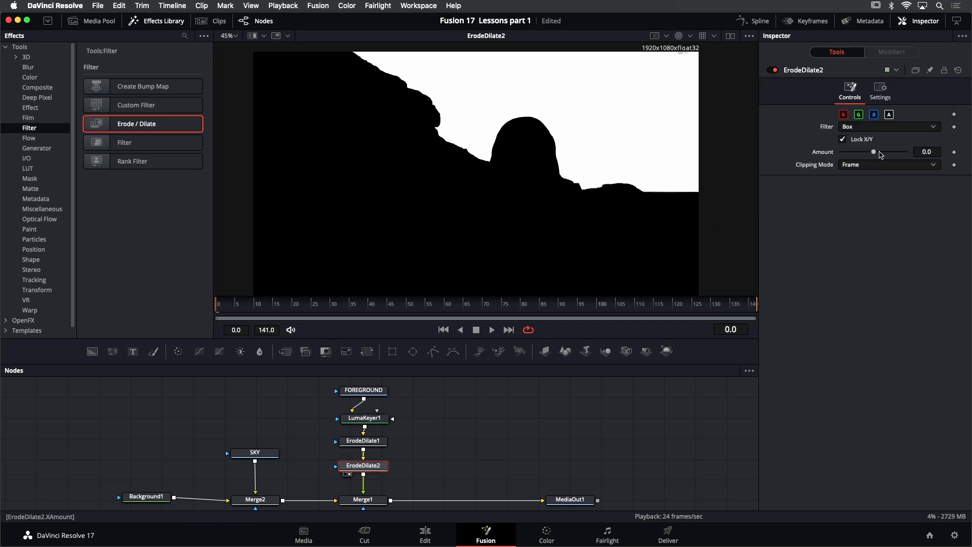
- Set ErodeDilate2's Amount to 0.0081 and switch the viewer from alpha back to color
left_click_drag(874, 153, 871, 159)
scroll(570, 174, "up", 6)
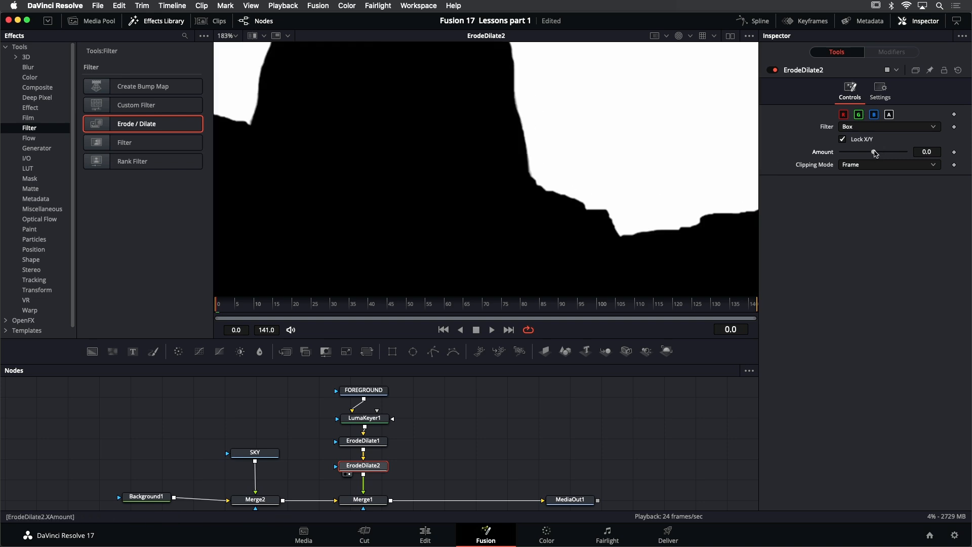
left_click_drag(875, 154, 900, 151)
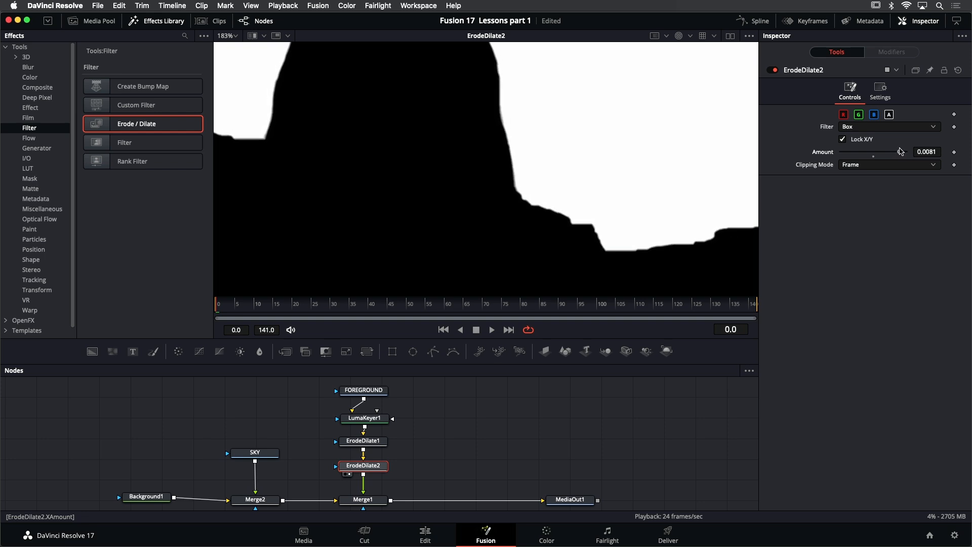
scroll(597, 196, "down", 1)
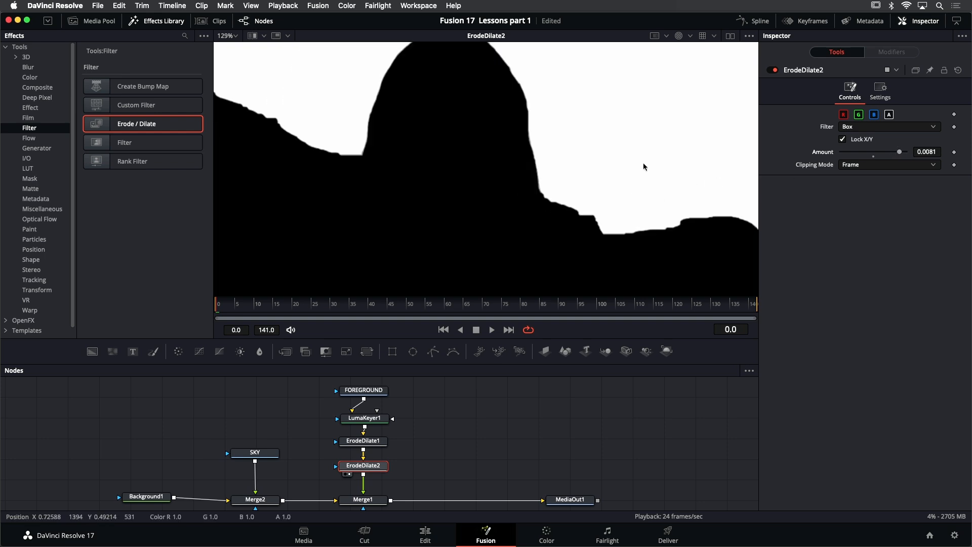
scroll(682, 63, "down", 1)
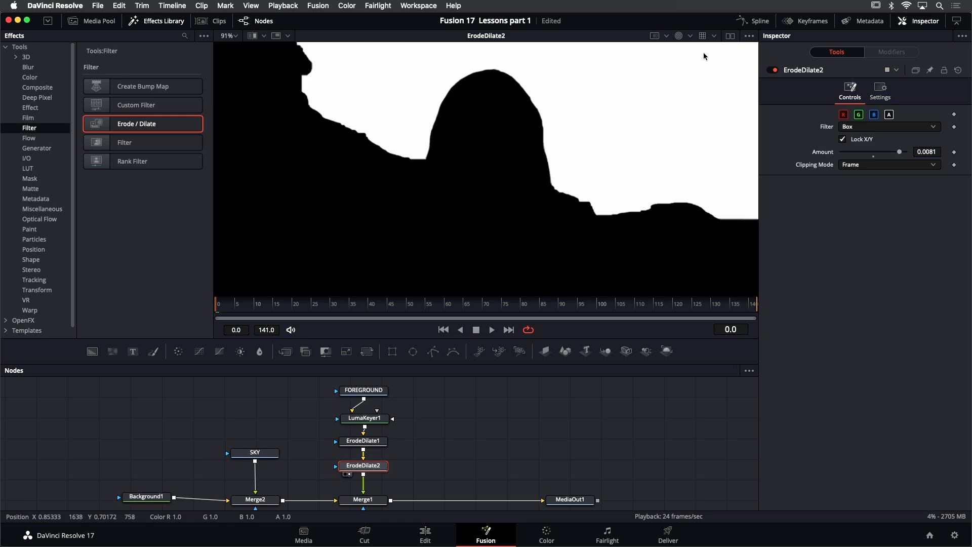
left_click(678, 37)
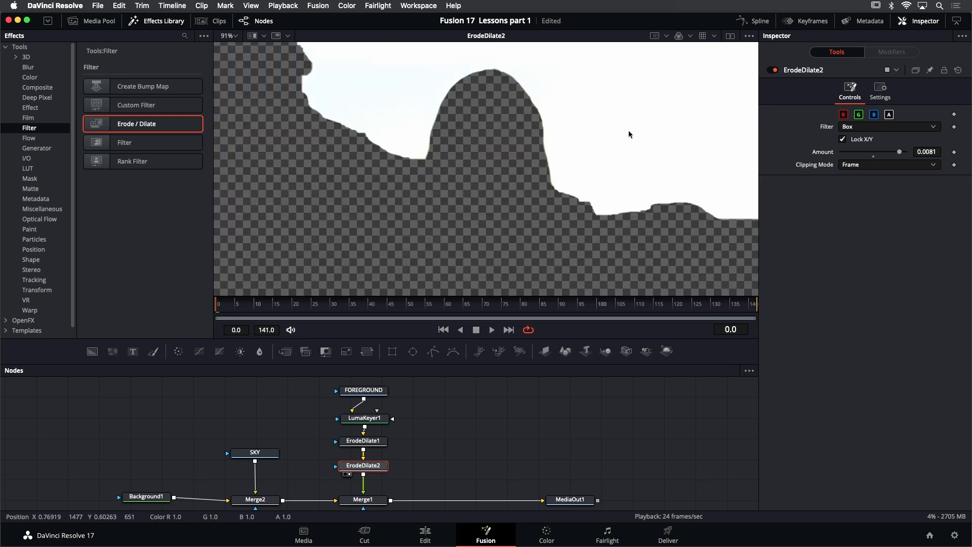
scroll(629, 134, "down", 3)
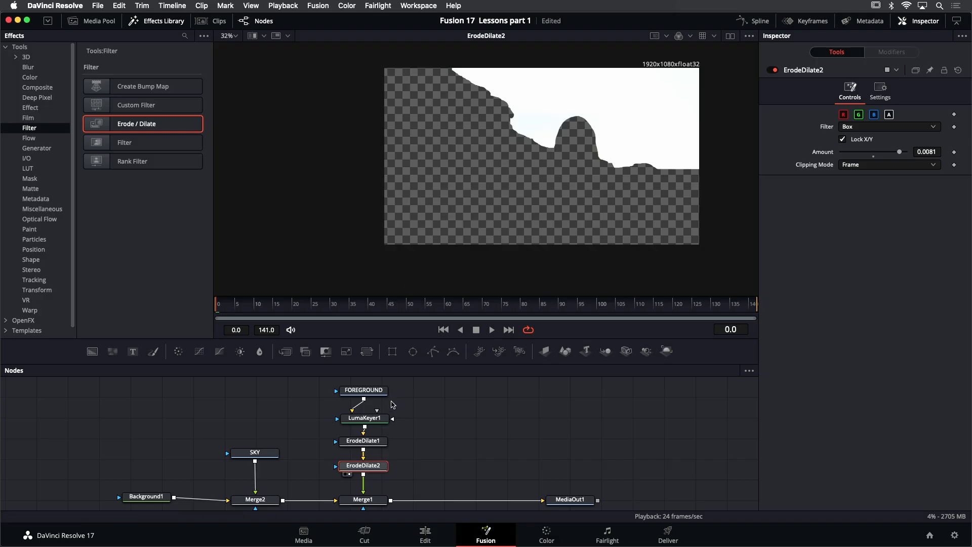
- Move LumaKeyer1 and both Erode / Dilate nodes to the side of FOREGROUND and add a Matte Control node below FOREGROUND
left_click_drag(315, 412, 389, 484)
left_click_drag(376, 417, 471, 391)
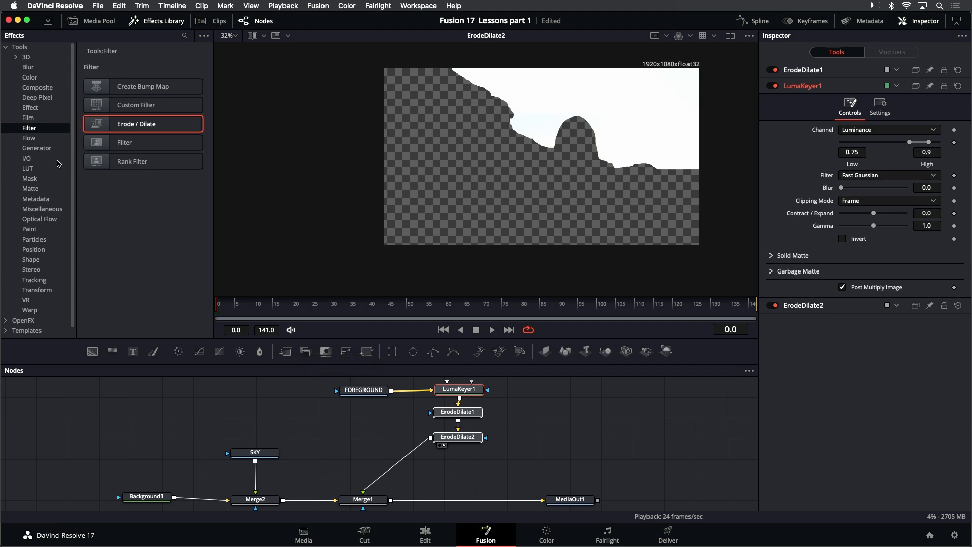
left_click(34, 139)
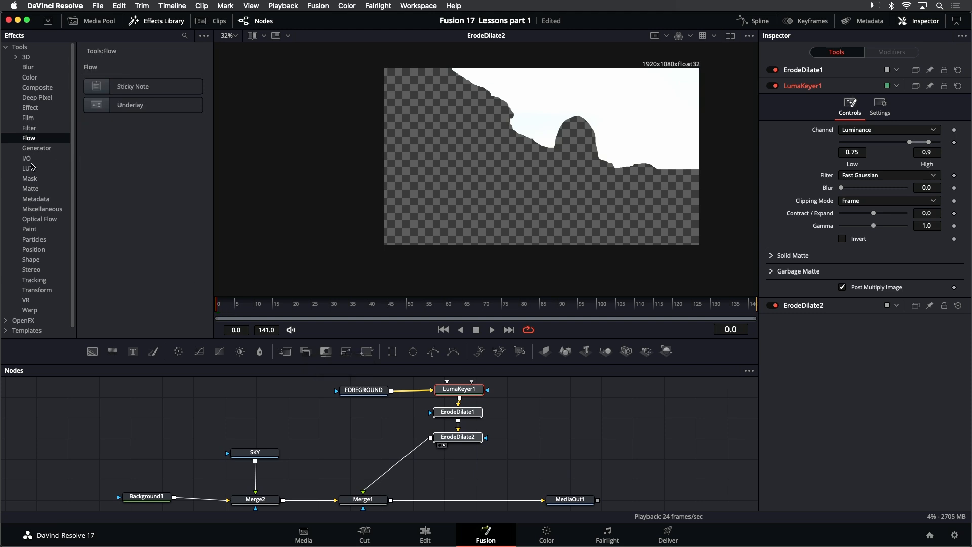
left_click(31, 179)
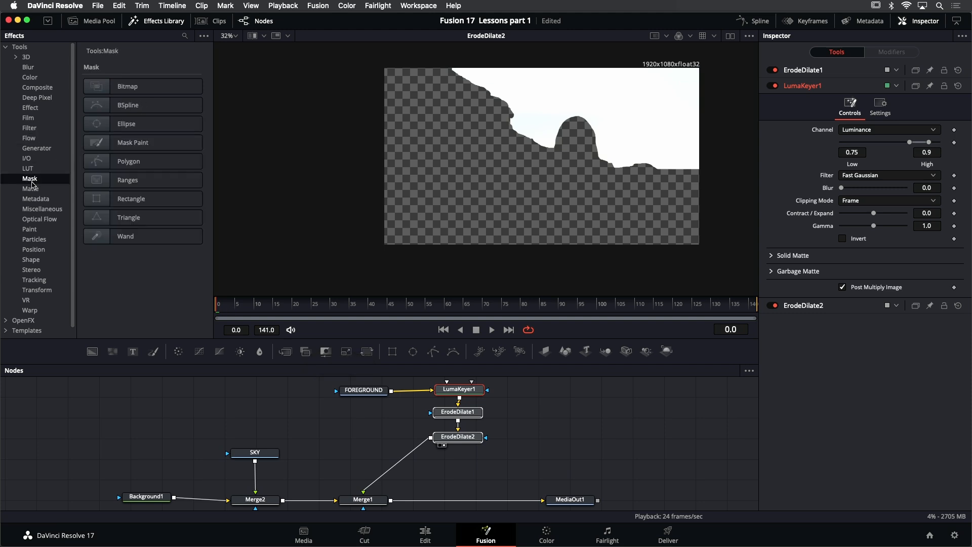
left_click(32, 188)
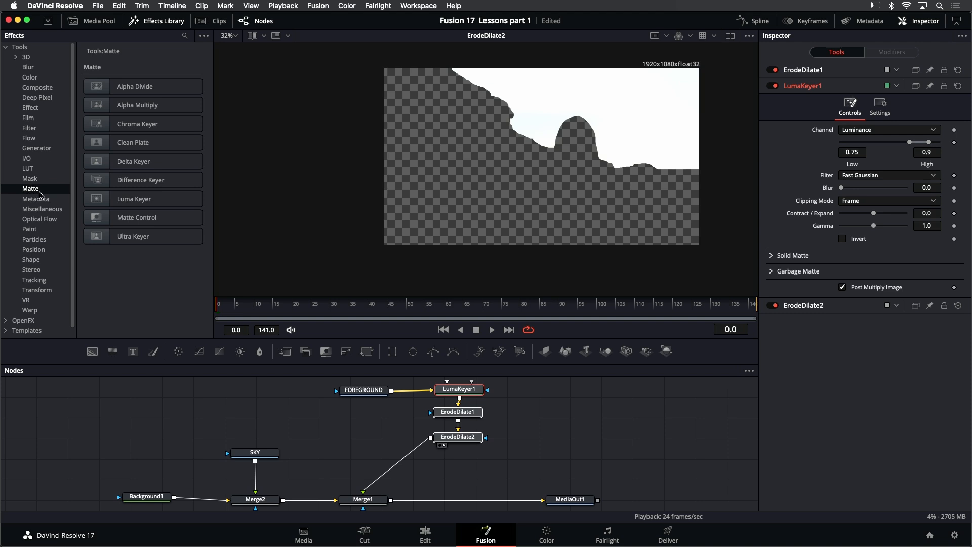
left_click(100, 221)
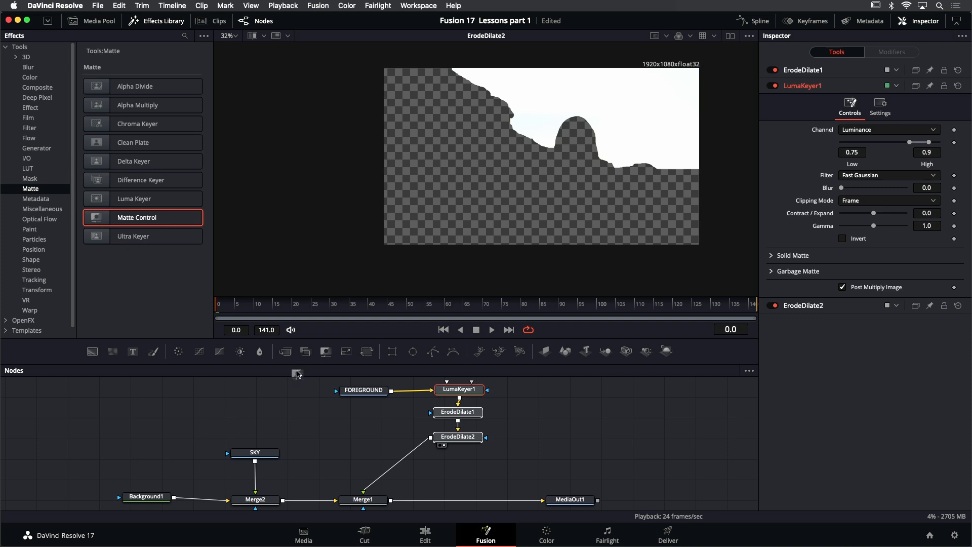
left_click_drag(297, 374, 369, 426)
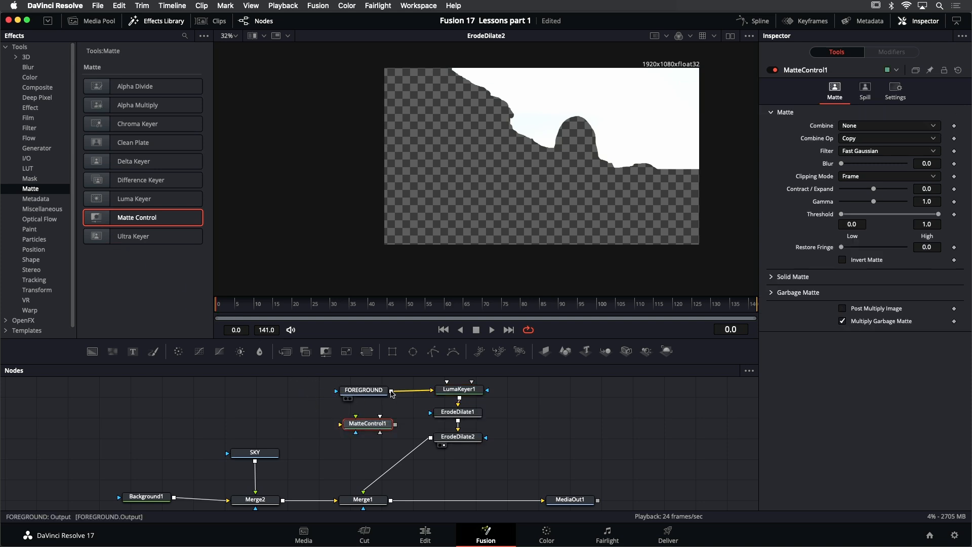
- Connect FOREGROUND to MatteControl1's background input and ErodeDilate2 to its foreground input
left_click_drag(391, 392, 340, 426)
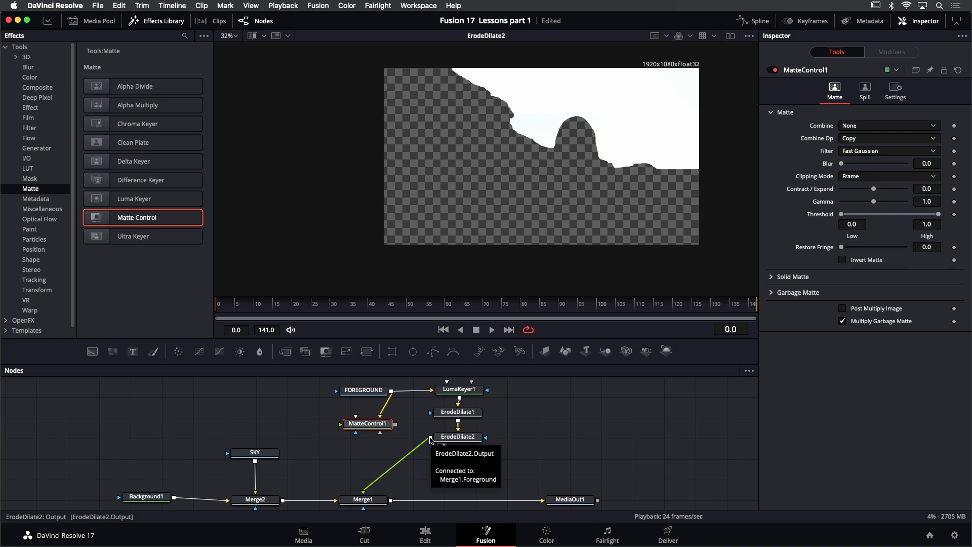
left_click_drag(430, 438, 340, 428)
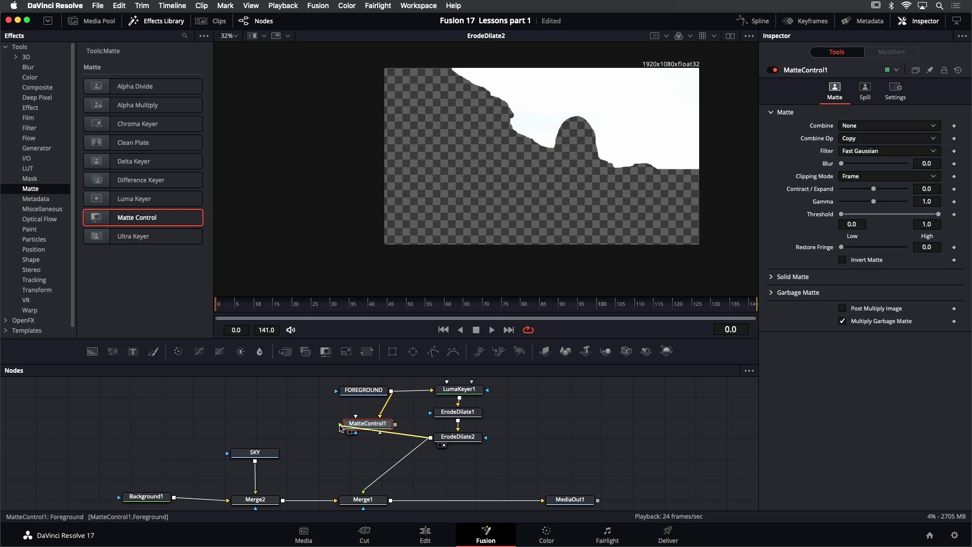
mouse_move(340, 429)
left_mouse_down()
mouse_move(408, 438)
mouse_move(340, 427)
left_mouse_up()
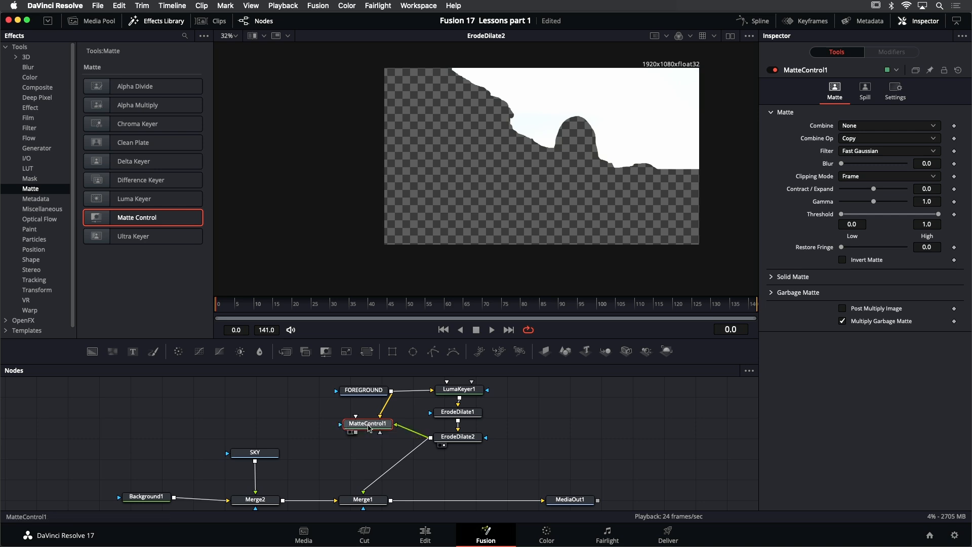
- Show MatteControl1 in the viewer, set Combine to Combine Alpha, and check its alpha channel before returning to color
key("1")
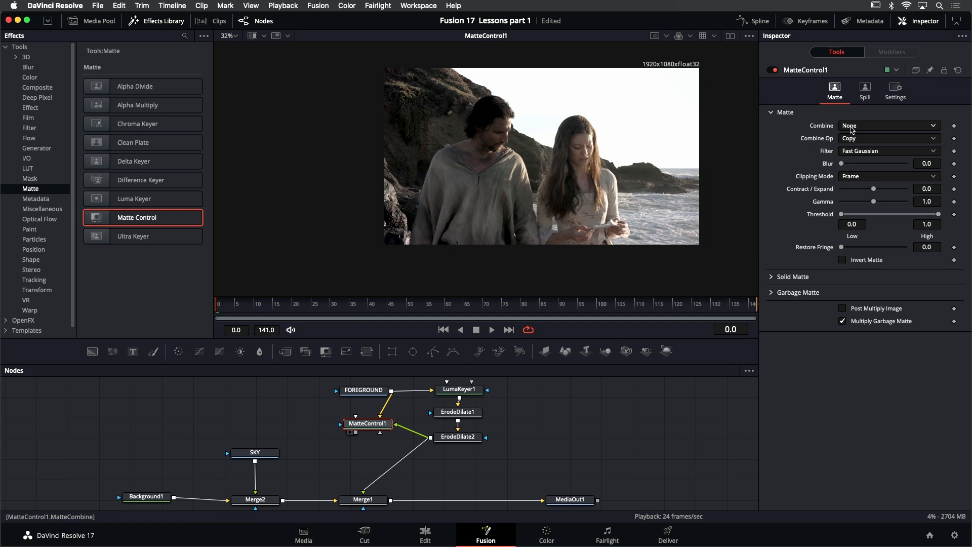
left_click(875, 127)
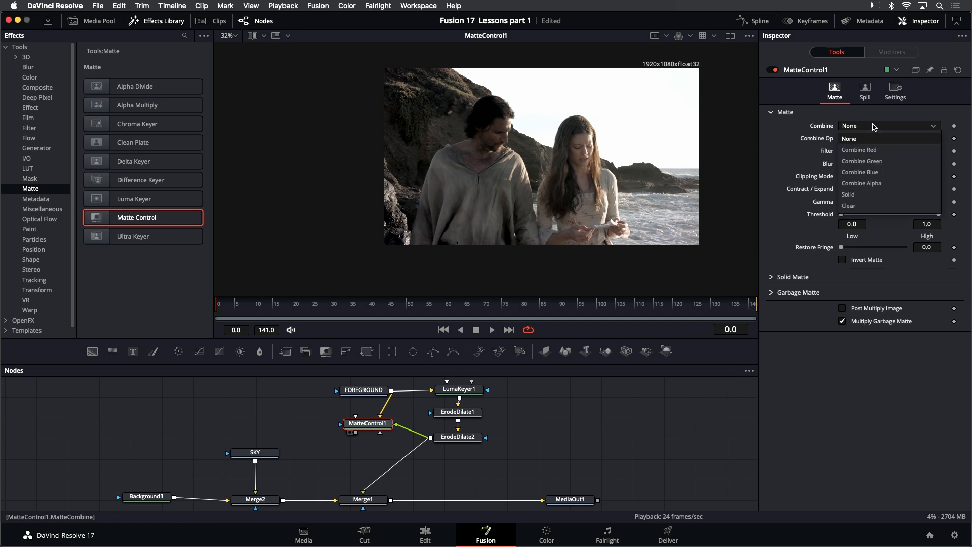
left_click(872, 182)
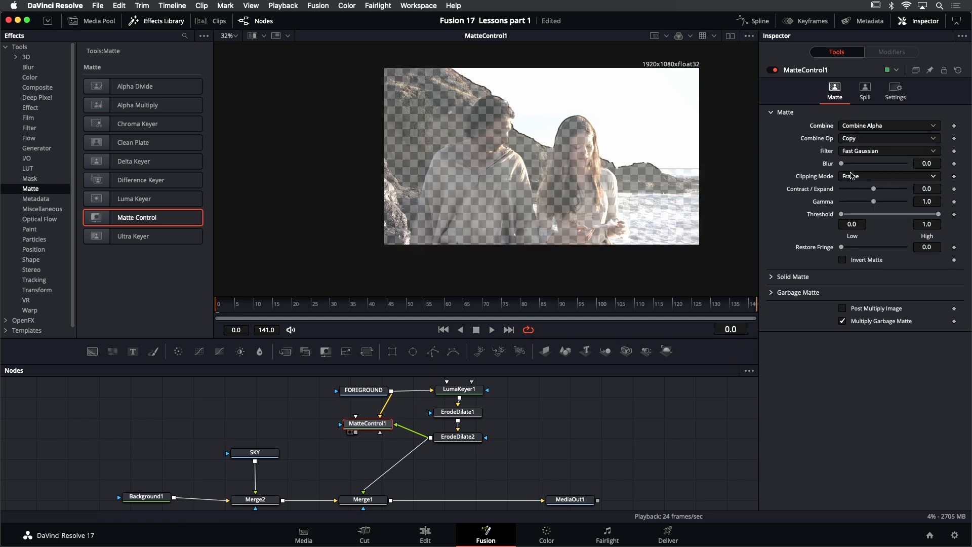
left_click(691, 37)
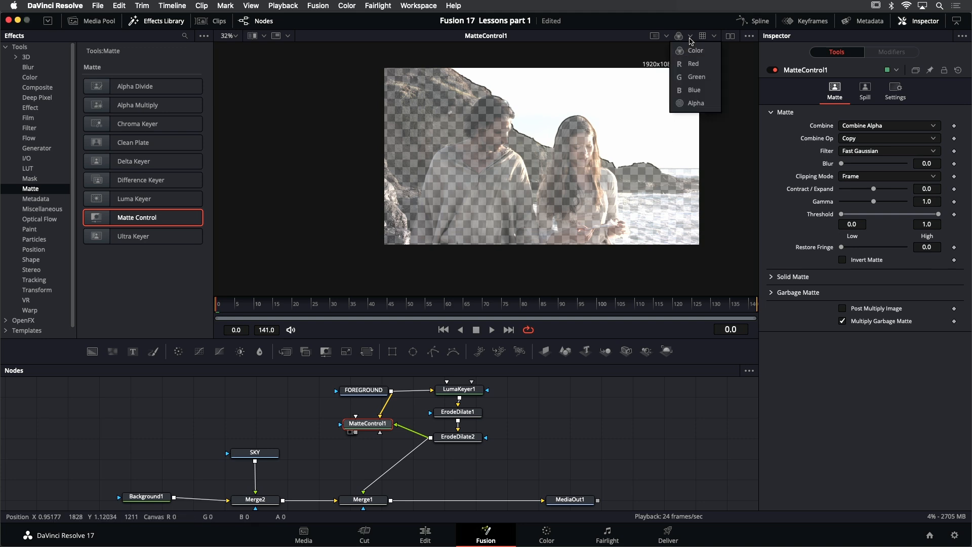
left_click(694, 103)
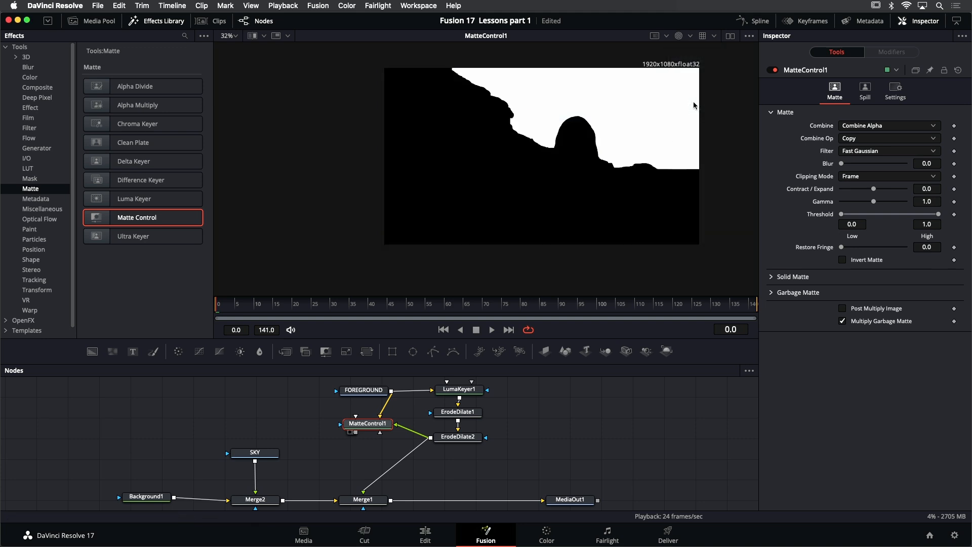
left_click(679, 37)
scroll(636, 128, "up", 2)
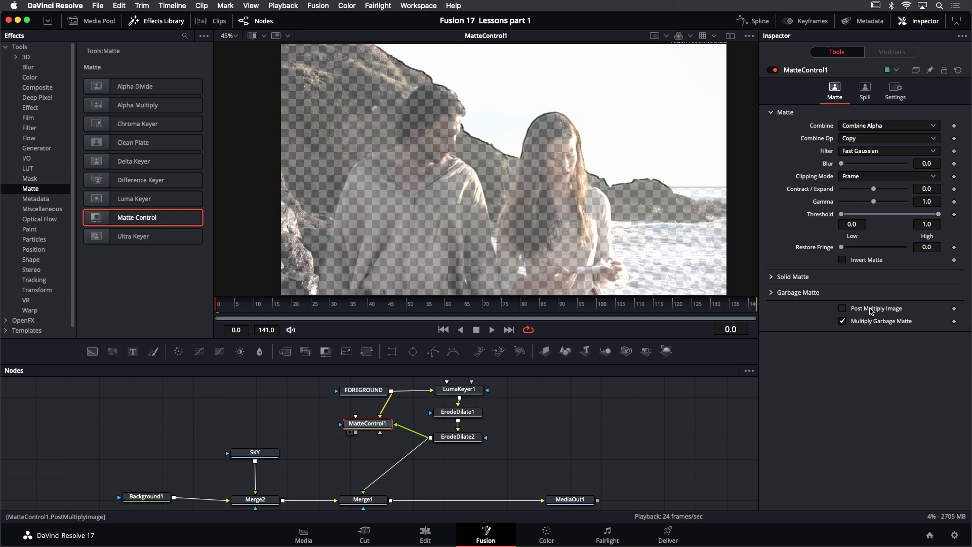
- Enable Post Multiply Image and Invert Matte on MatteControl1 and inspect the edges around the actors
left_click(842, 308)
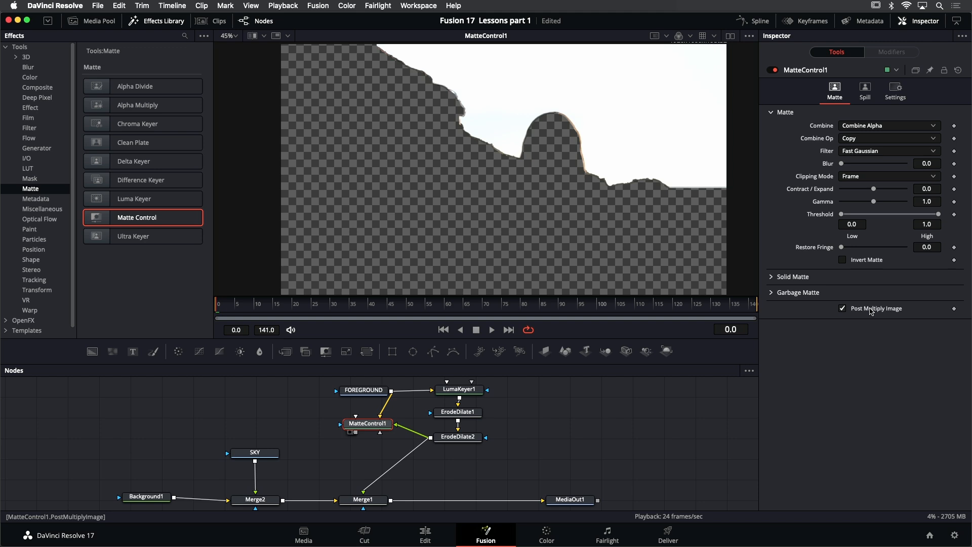
left_click(842, 259)
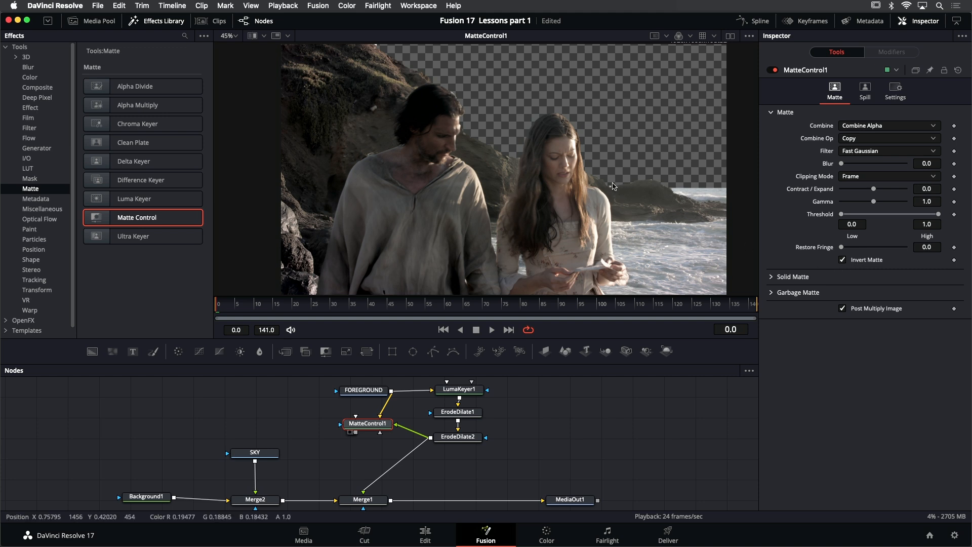
scroll(534, 117, "up", 5)
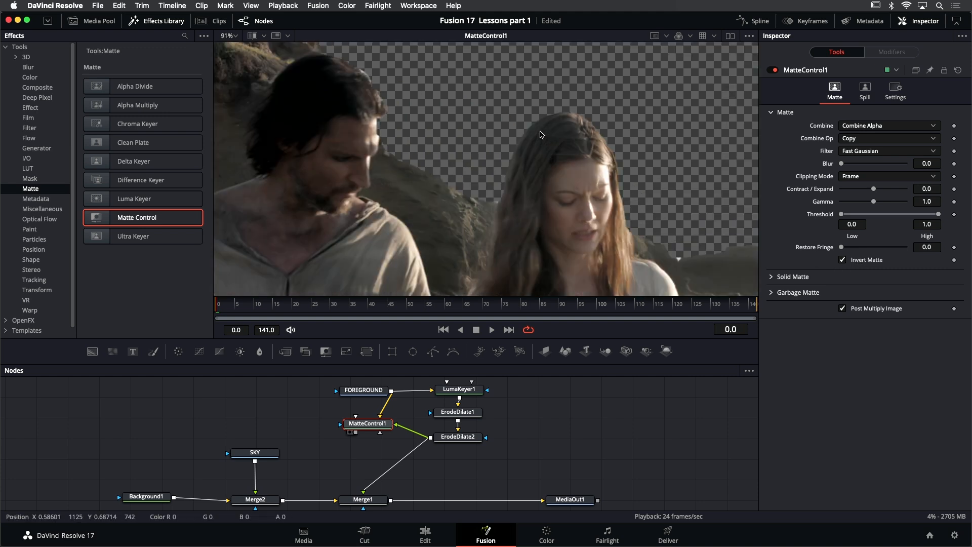
scroll(459, 148, "down", 2)
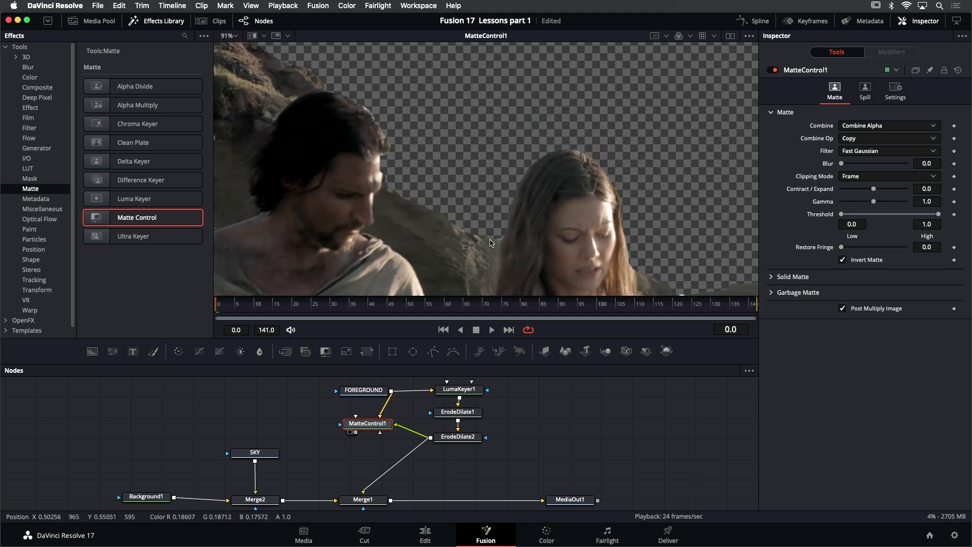
- Set LumaKeyer1's Blur to 2.52 to soften the matte edge and check the hair outline
left_click(472, 391)
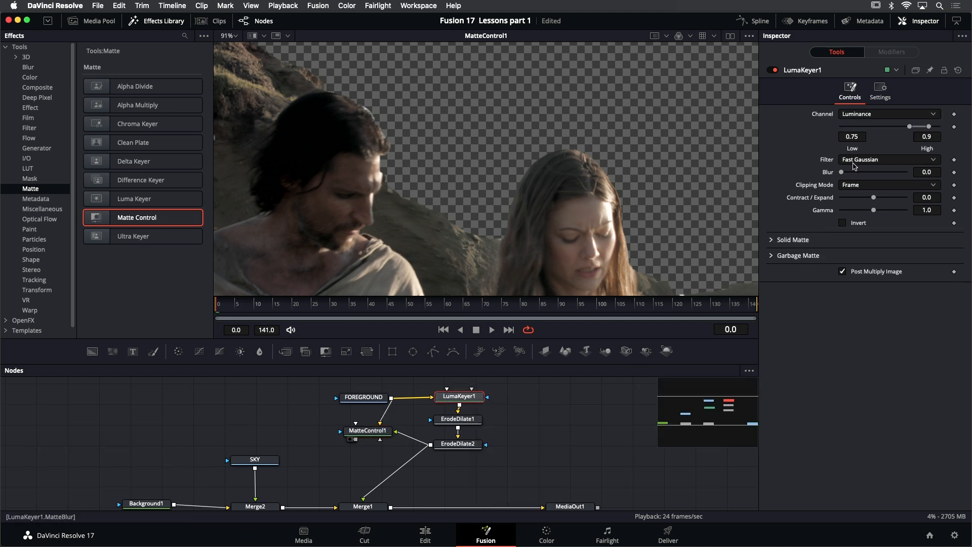
left_click_drag(848, 173, 855, 172)
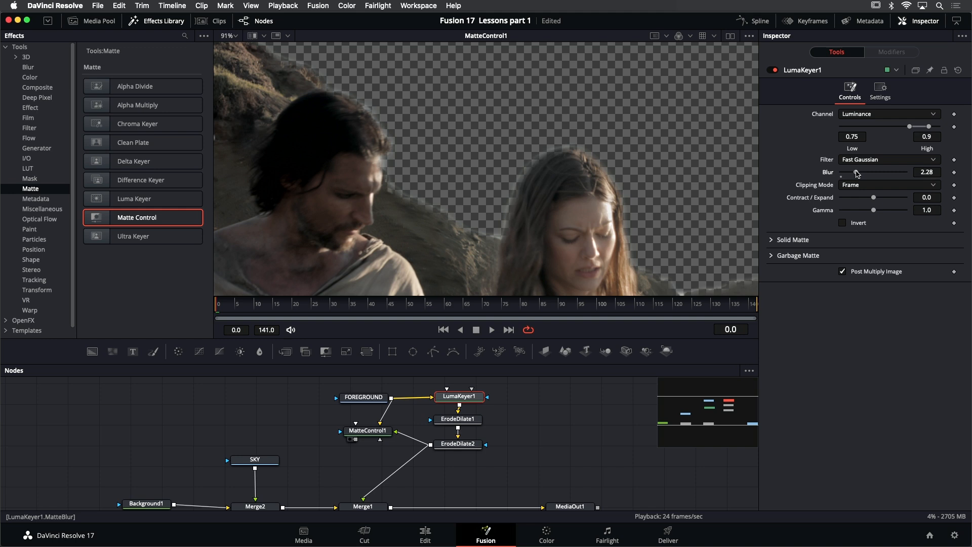
left_click_drag(859, 173, 860, 173)
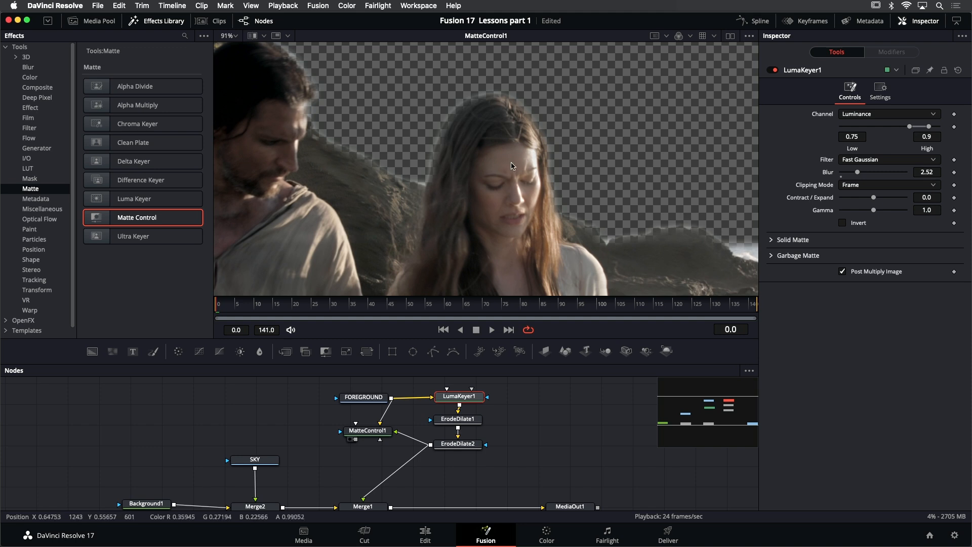
scroll(550, 174, "down", 3)
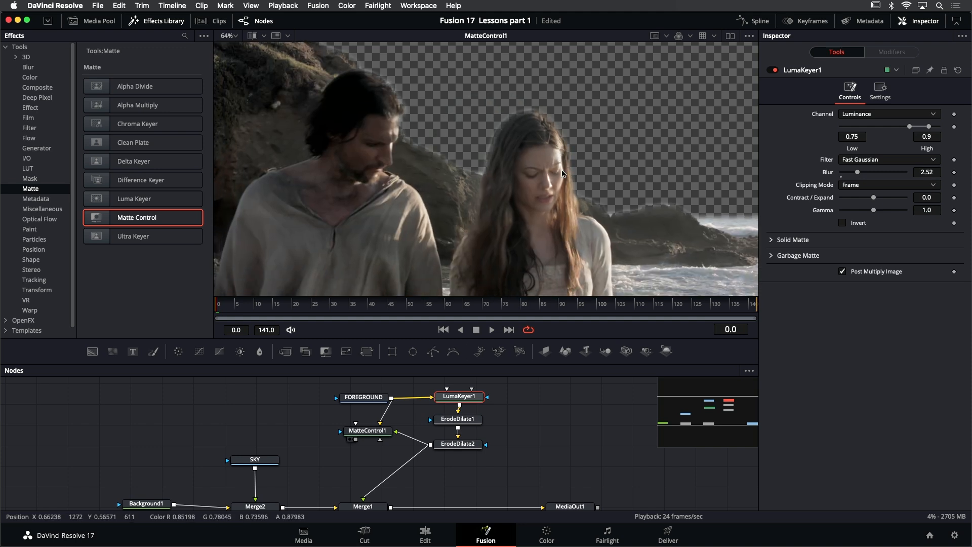
- Fit the MatteControl1 image to the viewer, hide the effects library, and play back the clip to check the keyed edges
key("super+f")
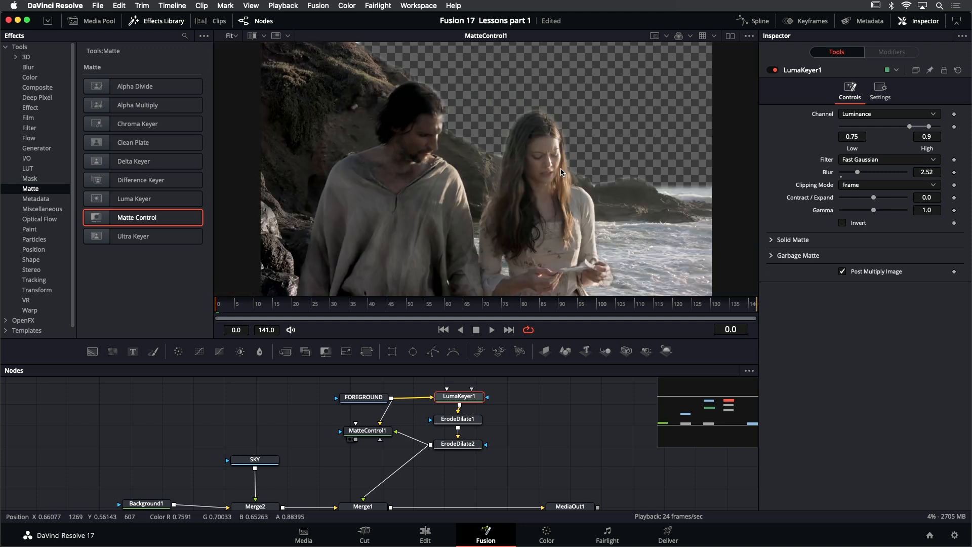
left_click(165, 21)
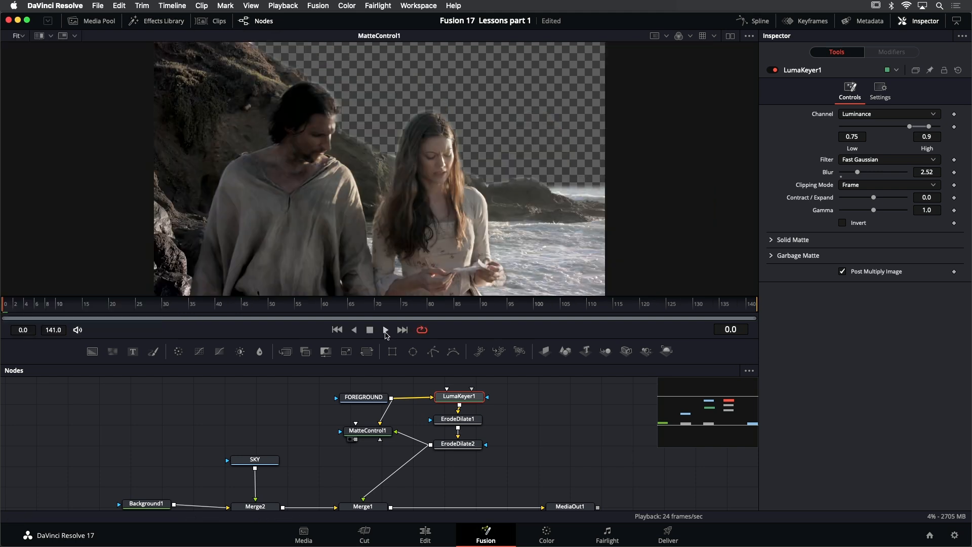
left_click(386, 330)
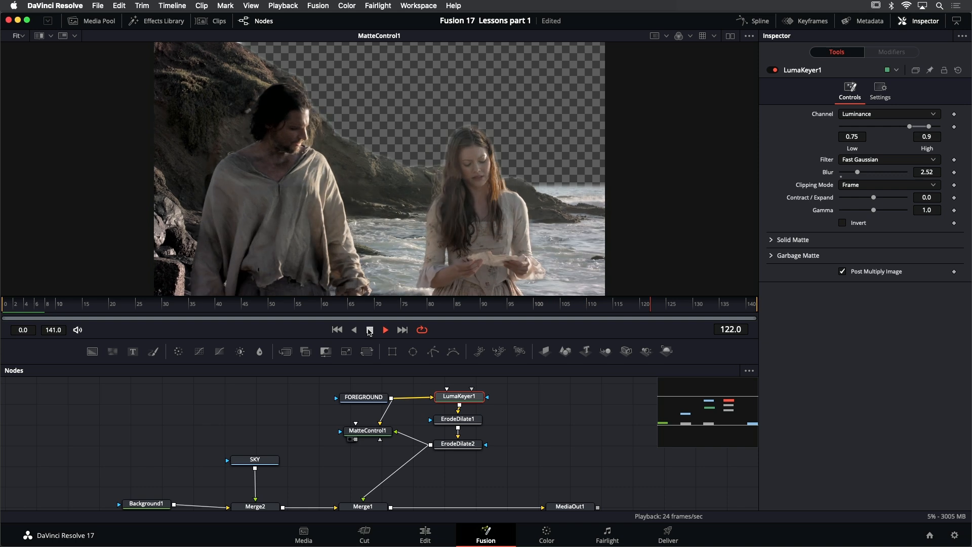
left_click(369, 329)
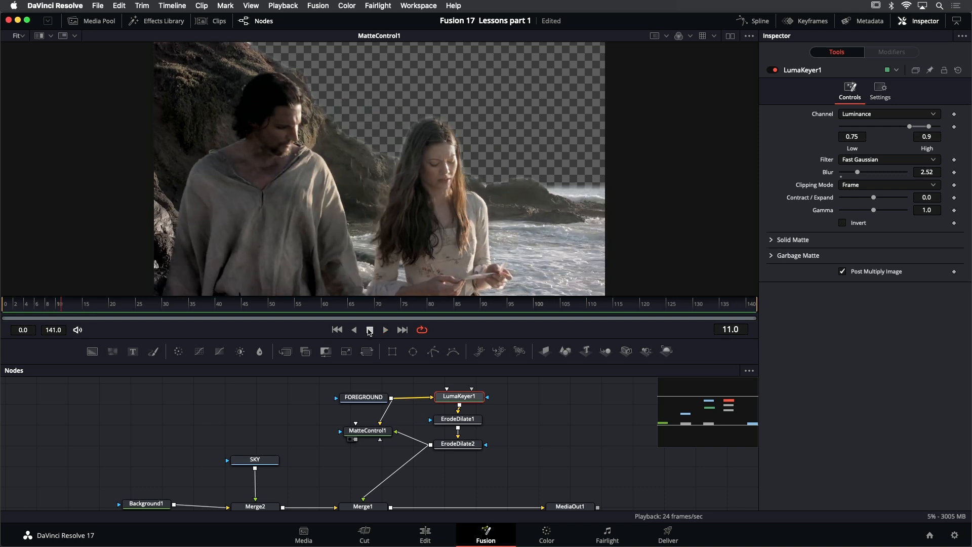
- Show ErodeDilate2 in the viewer and return to the first frame
left_click(475, 447)
key("1")
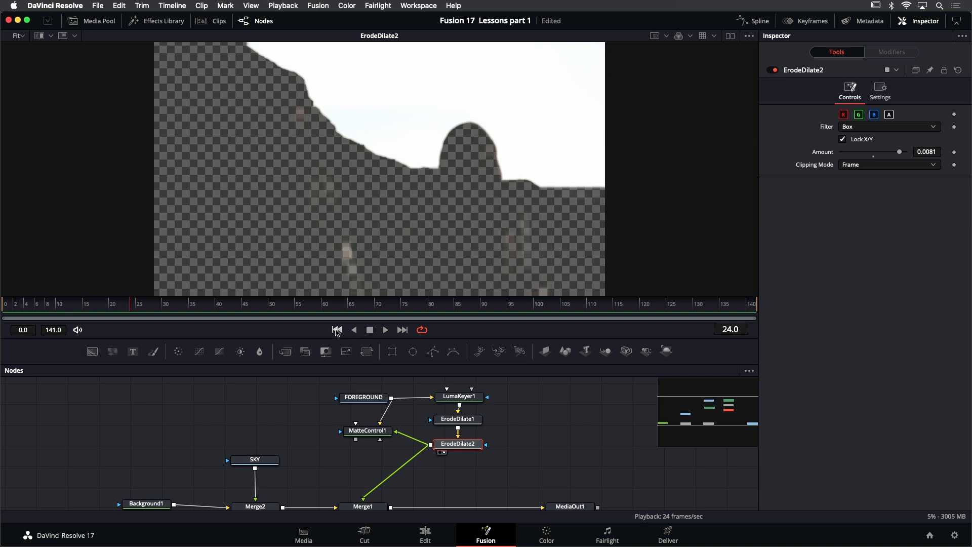
left_click(337, 329)
- Add an unconnected Polygon node above LumaKeyer1 in the node graph
left_click_drag(505, 396, 498, 427)
left_click(445, 397)
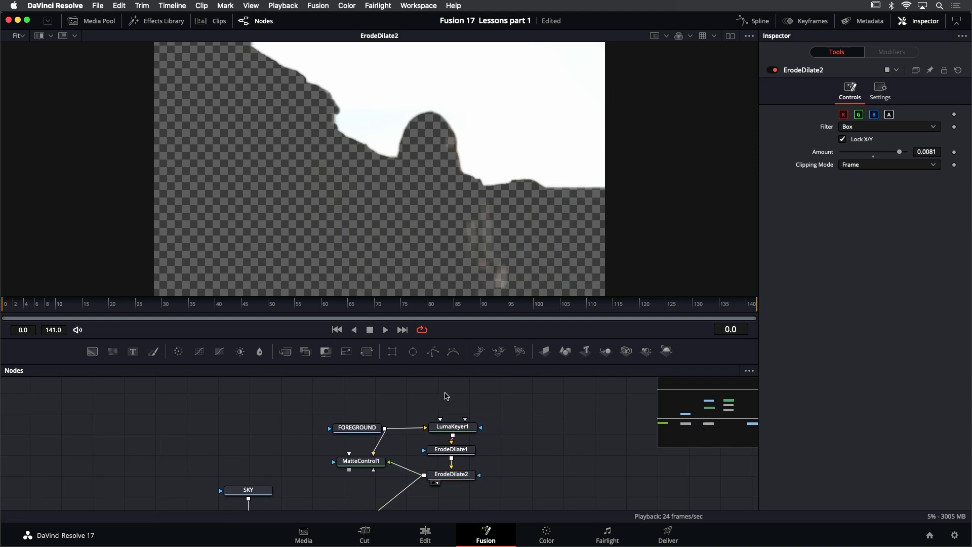
key("shift+space")
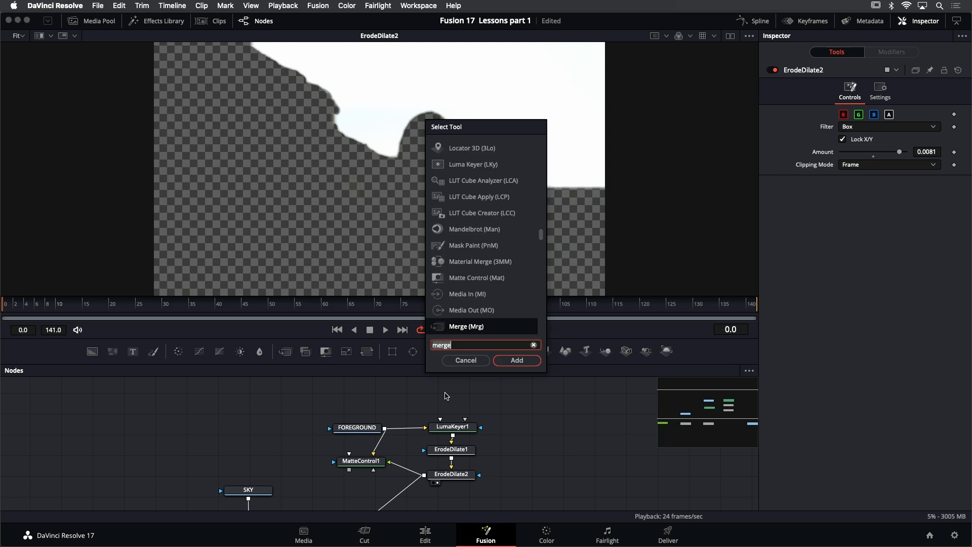
type("poly")
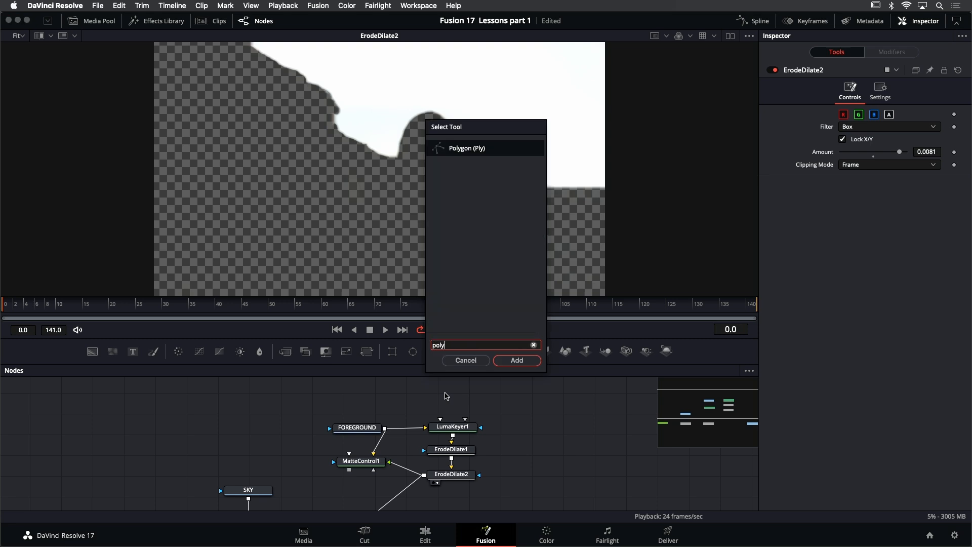
key("Return")
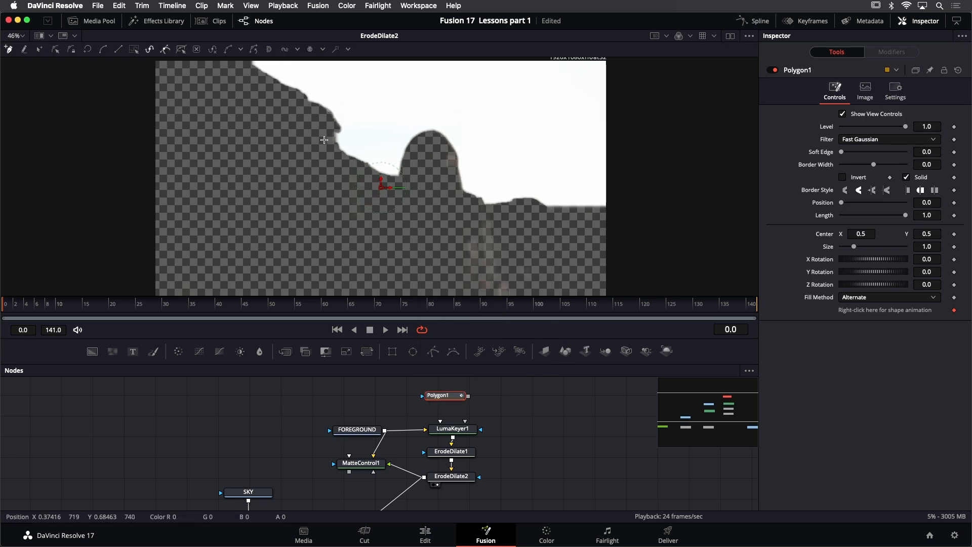
- Trace the mask's upper edge just below the skyline, from the top of the cliff across to the frame's far edge
left_click(240, 59)
left_click(274, 100)
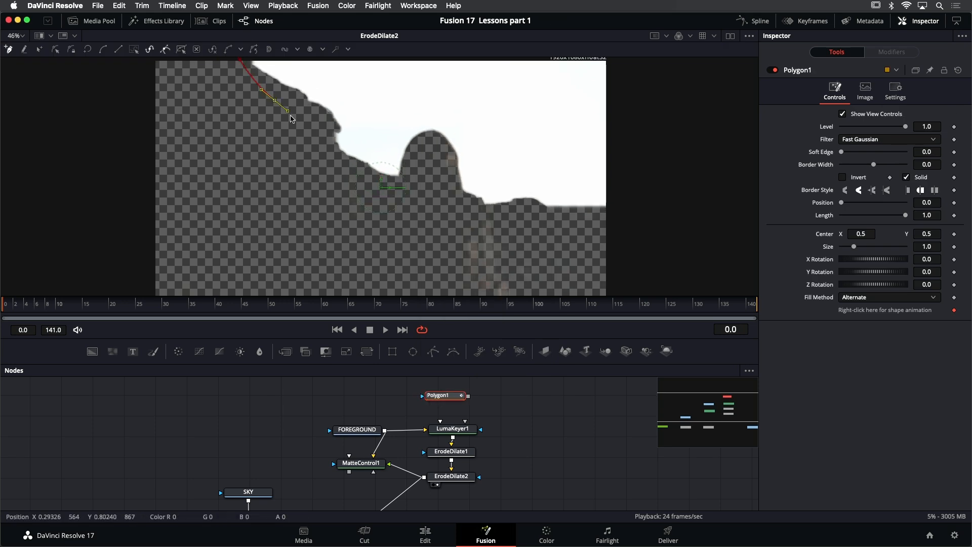
left_click(322, 144)
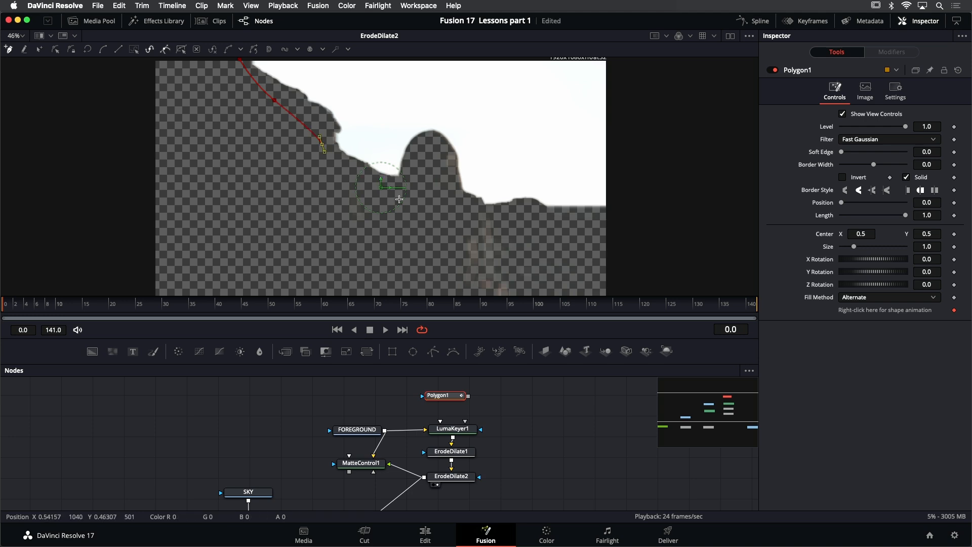
left_click(396, 197)
left_click(504, 218)
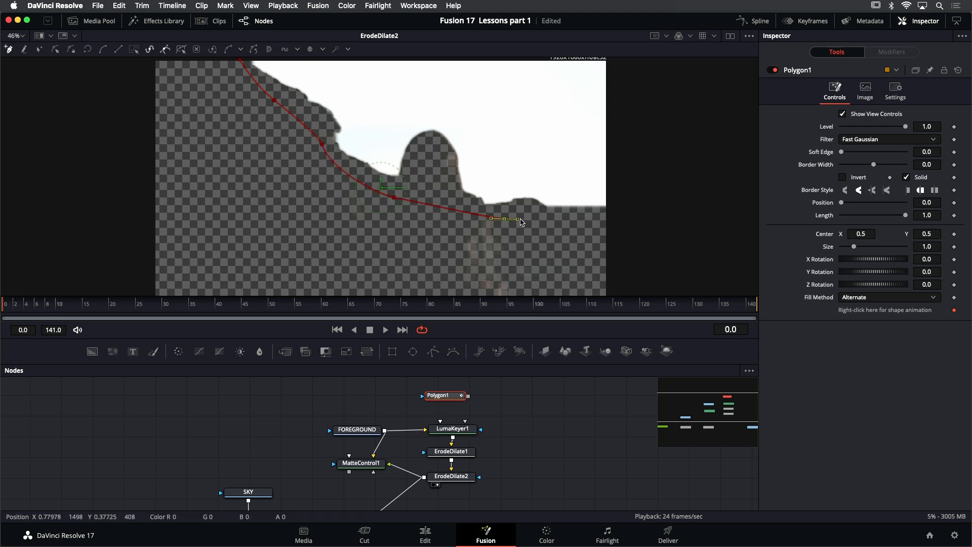
left_click(609, 215)
- Continue the mask outside the frame around the ground area and close it at its first point
scroll(629, 126, "down", 3)
left_click(651, 195)
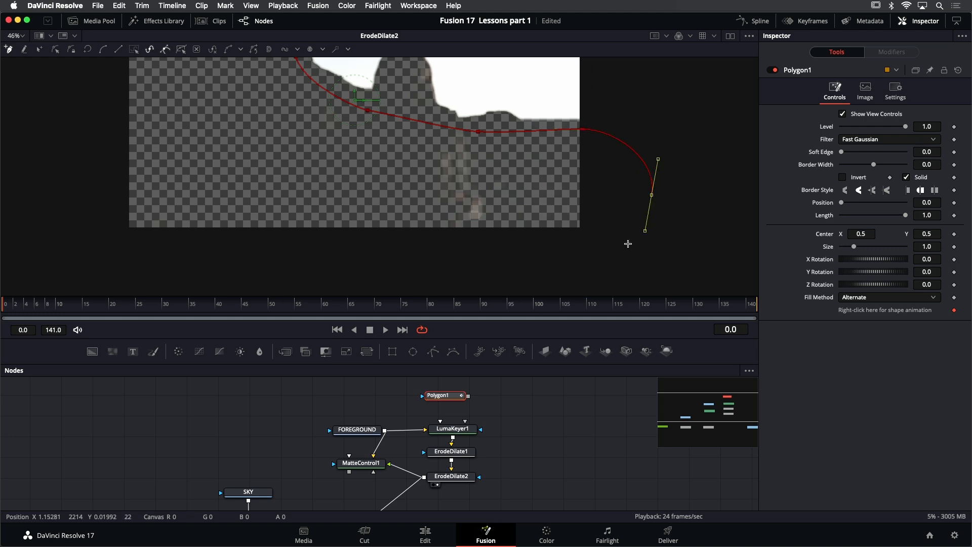
left_click(496, 273)
left_click(113, 260)
scroll(107, 212, "up", 4)
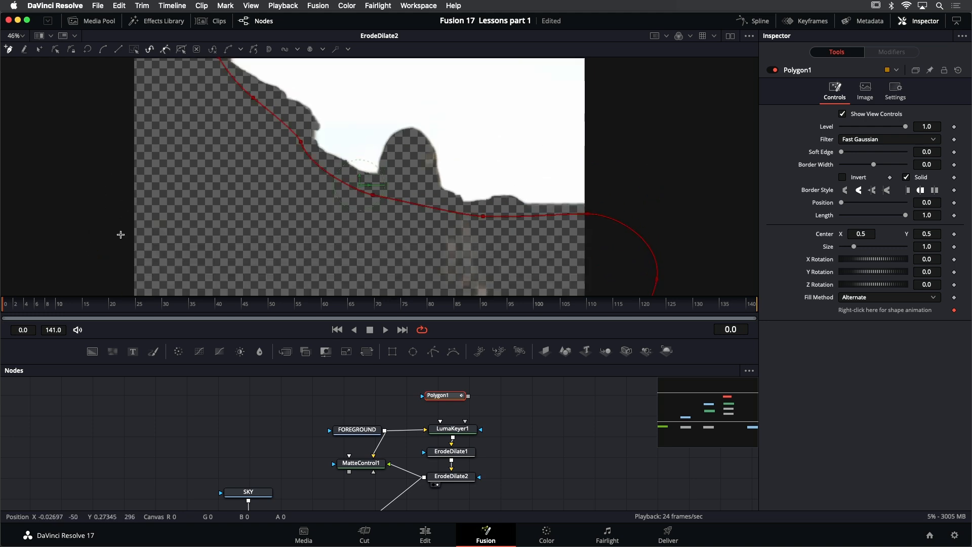
left_click_drag(132, 109, 149, 109)
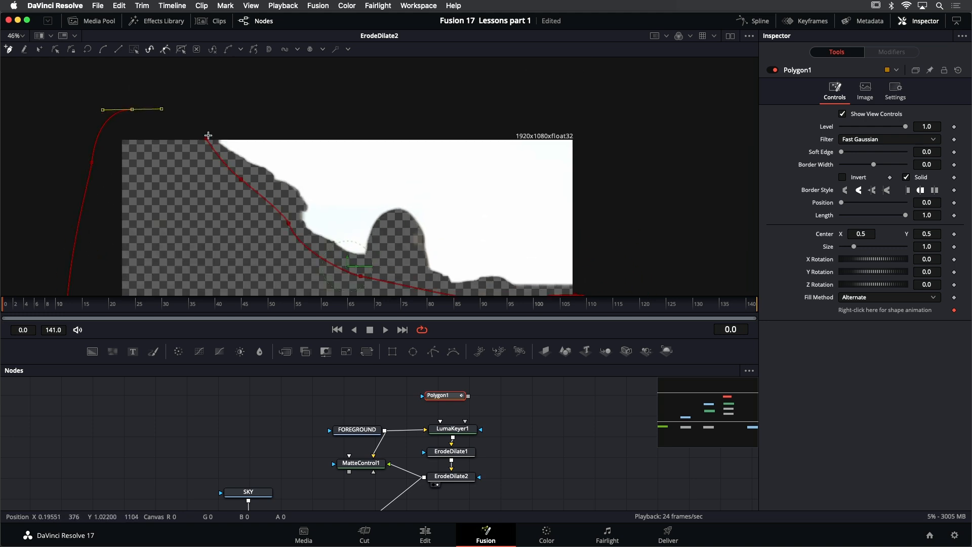
left_click(207, 141)
scroll(321, 161, "down", 5)
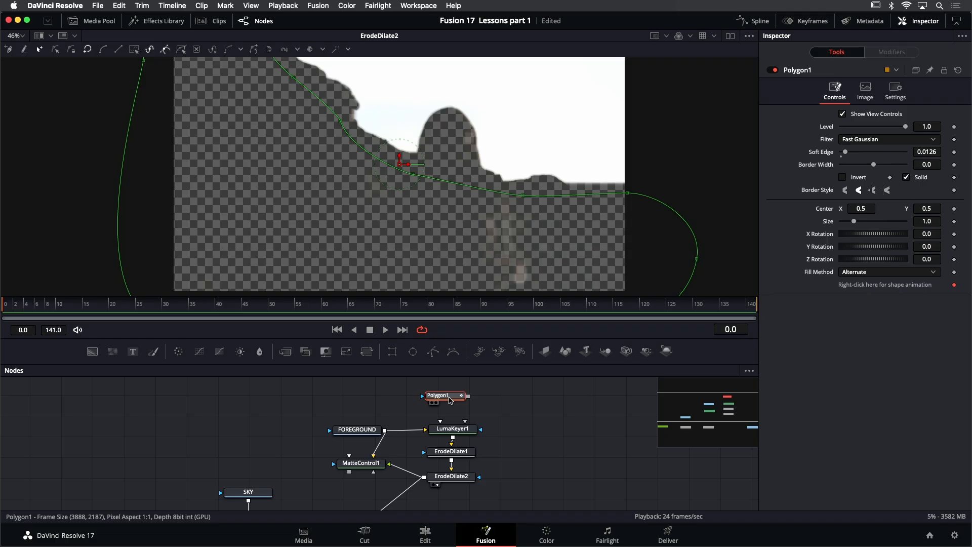
- Show Polygon1 in the viewer, set its Output Size to Custom, and disable Use Frame Format Settings
key("1")
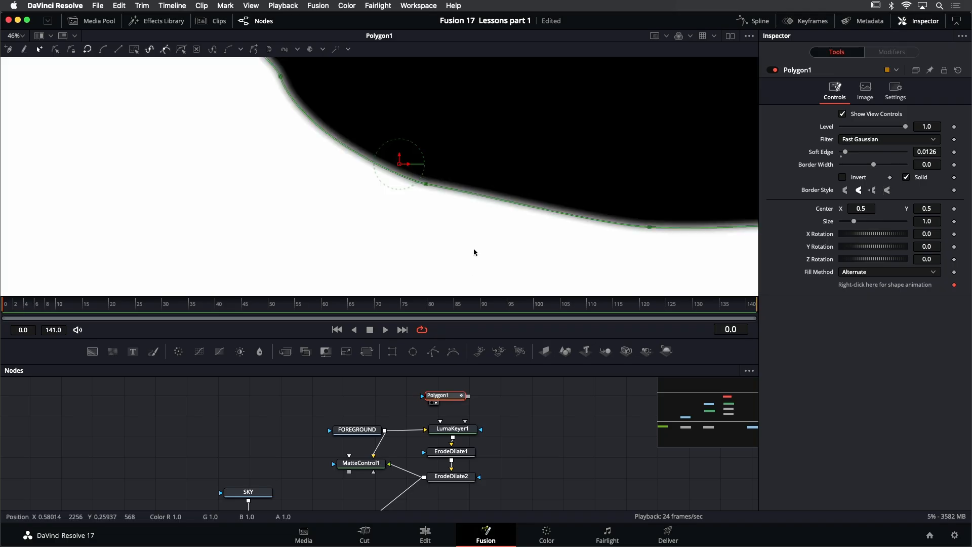
scroll(449, 242, "down", 3)
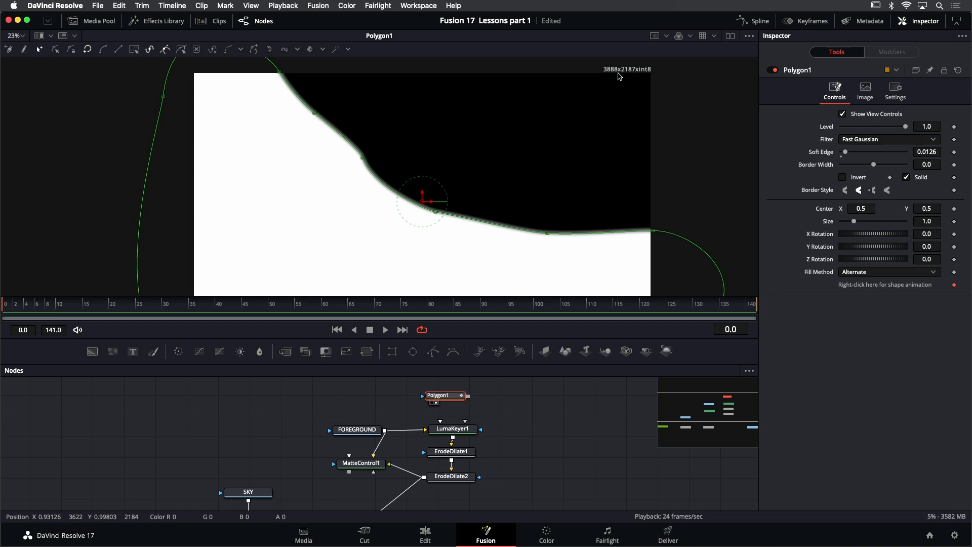
left_click(867, 90)
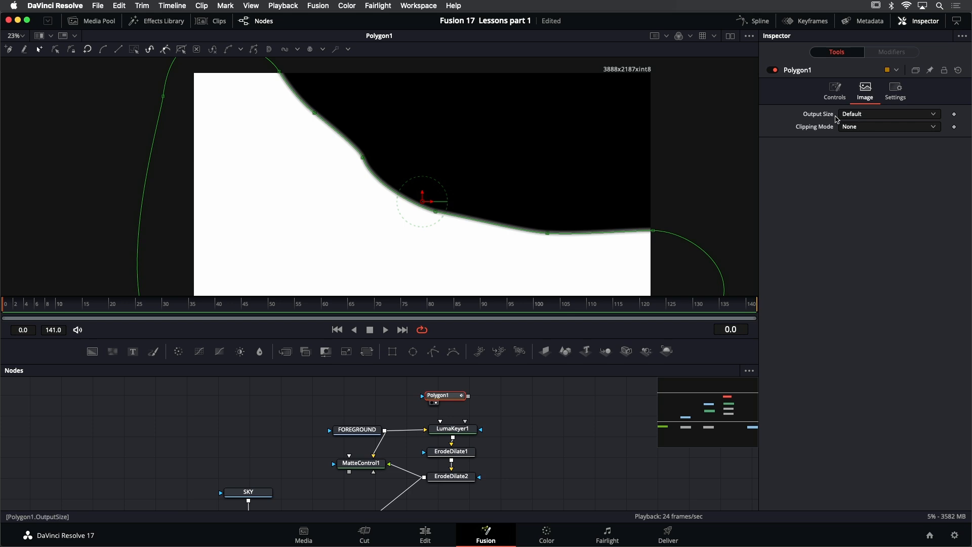
left_click(868, 116)
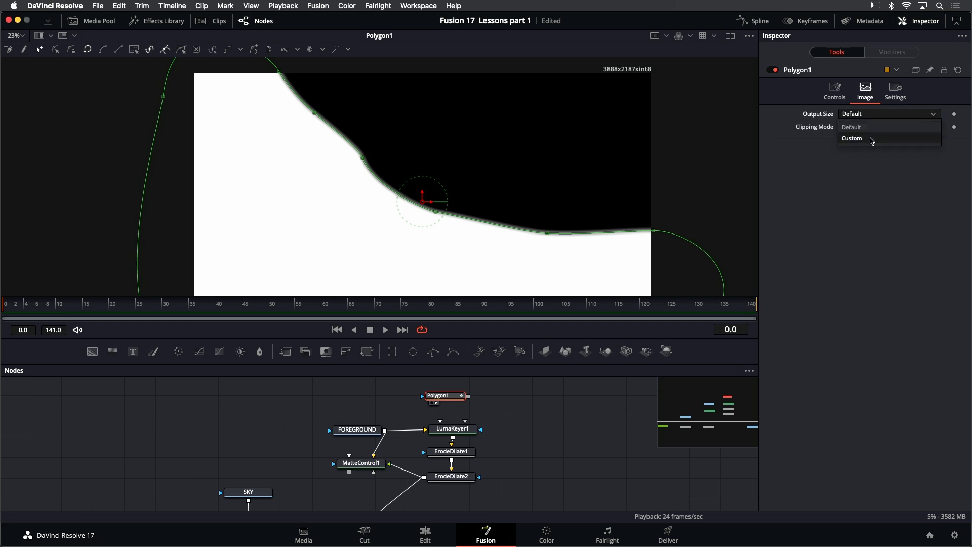
left_click(870, 139)
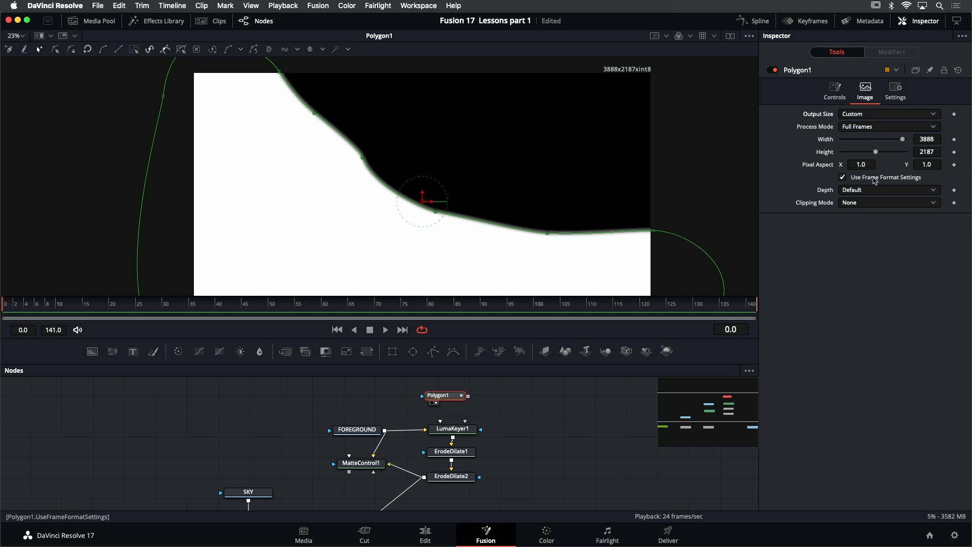
left_click(874, 179)
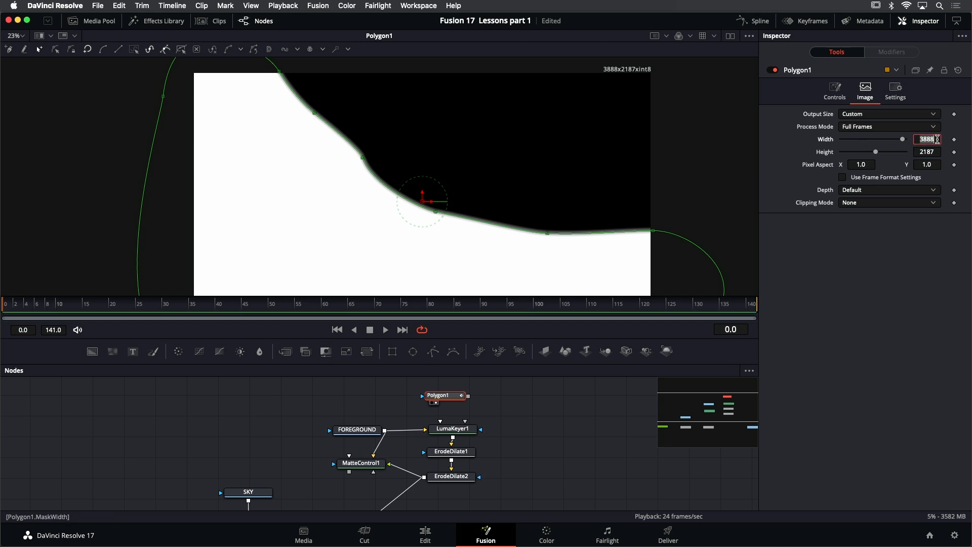
- Set Polygon1's output width to 1920 and height to 1080
left_click(937, 139)
type("1920")
key("Tab")
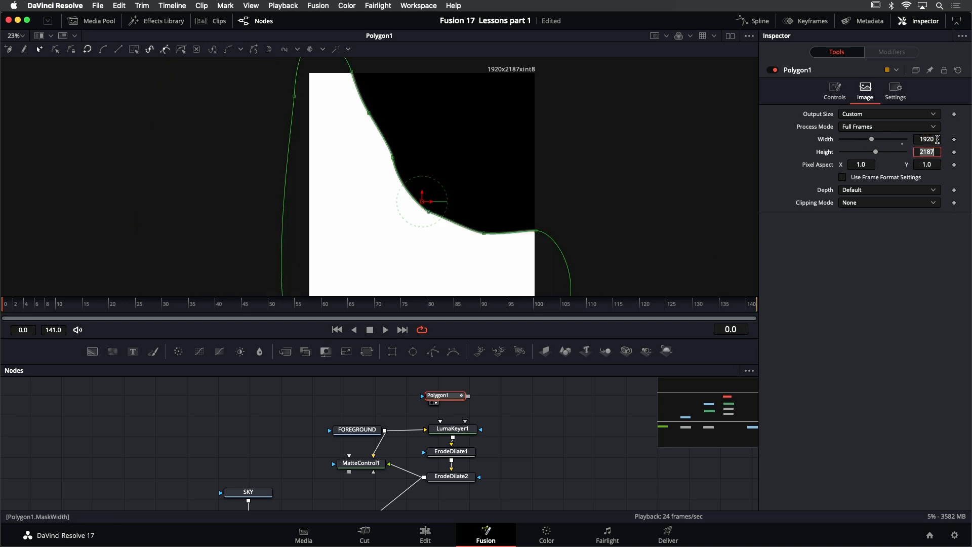
type("1080")
key("Tab")
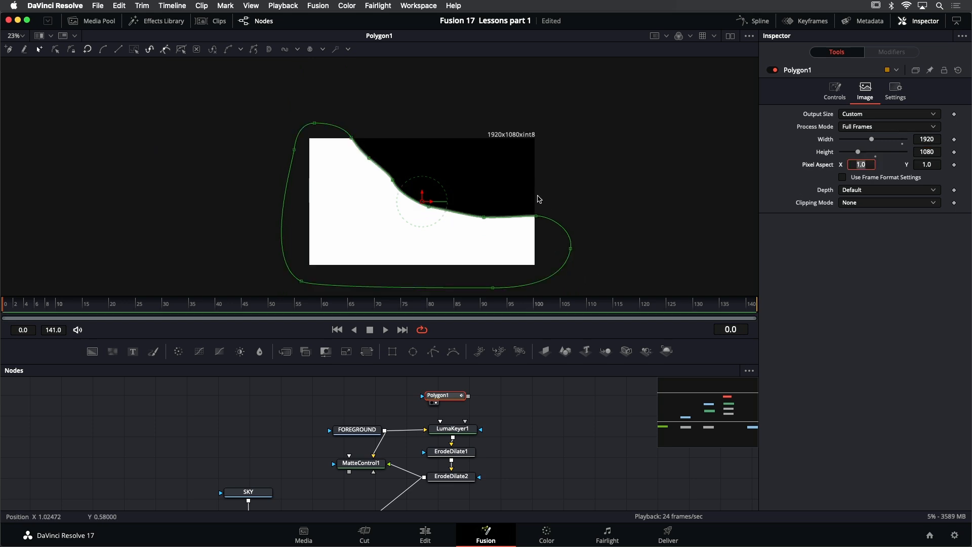
- Show ErodeDilate2 in the viewer and connect Polygon1's output to LumaKeyer1's GarbageMatte input
scroll(498, 423, "down", 1)
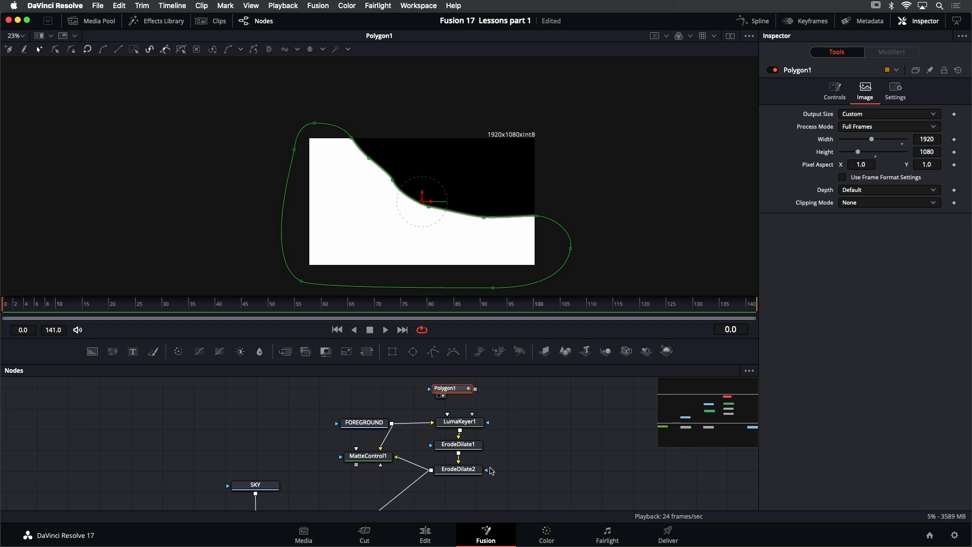
left_click(470, 474)
key("1")
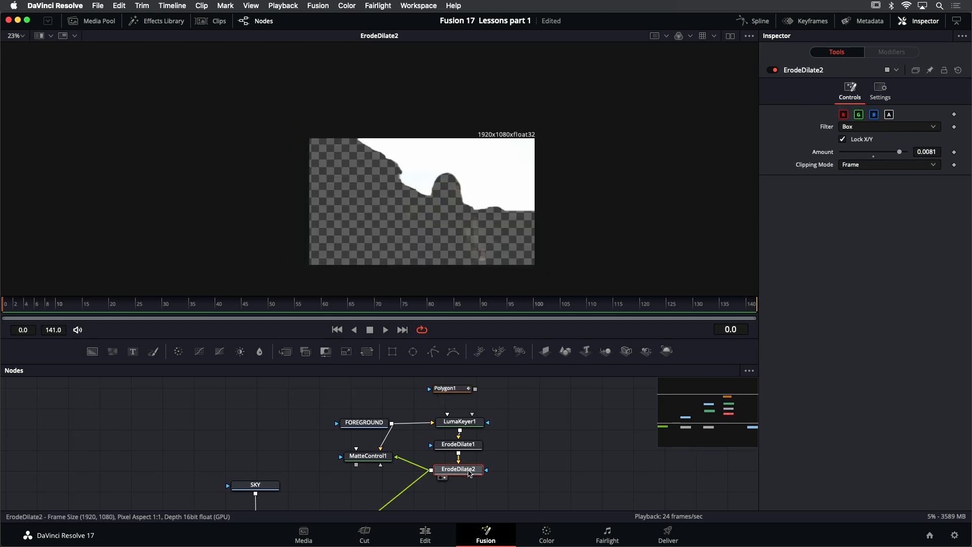
scroll(469, 414, "up", 2)
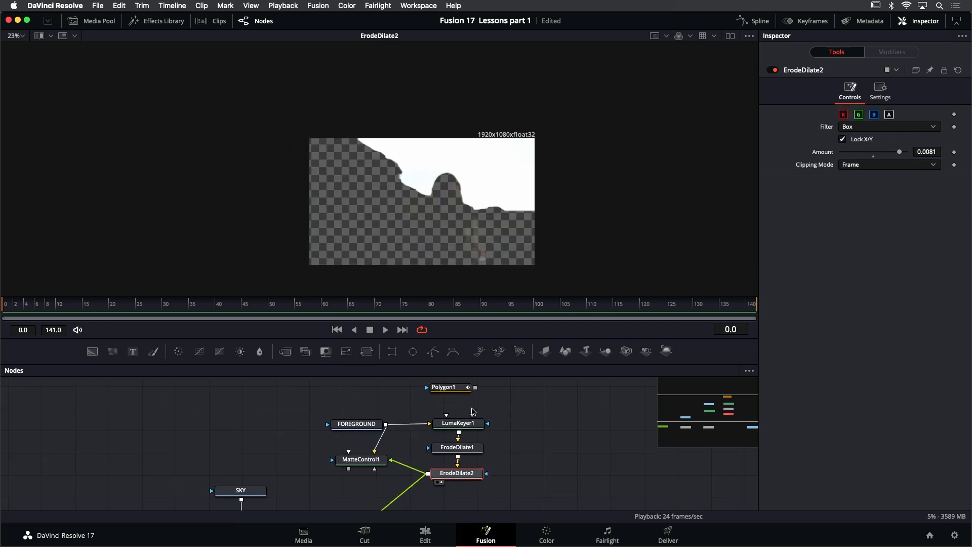
mouse_move(465, 391)
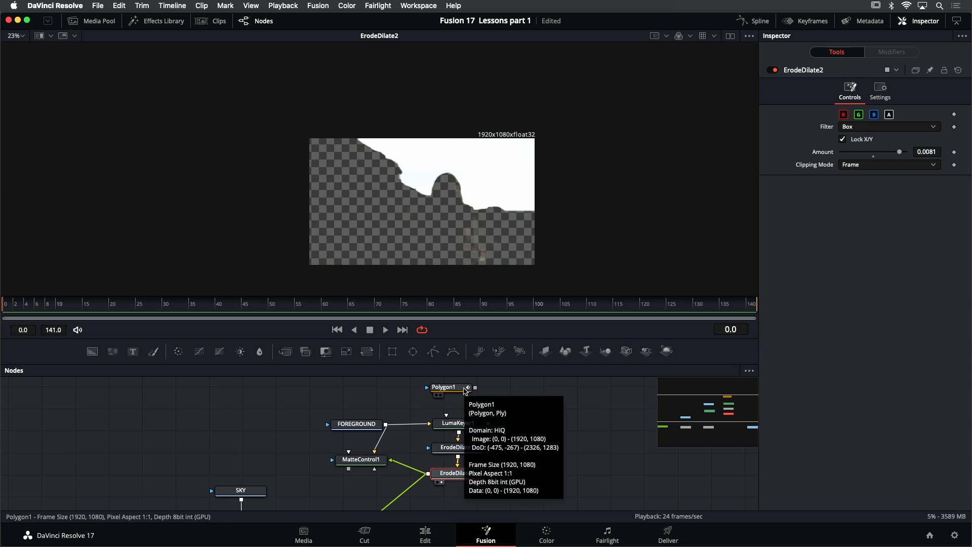
mouse_move(458, 431)
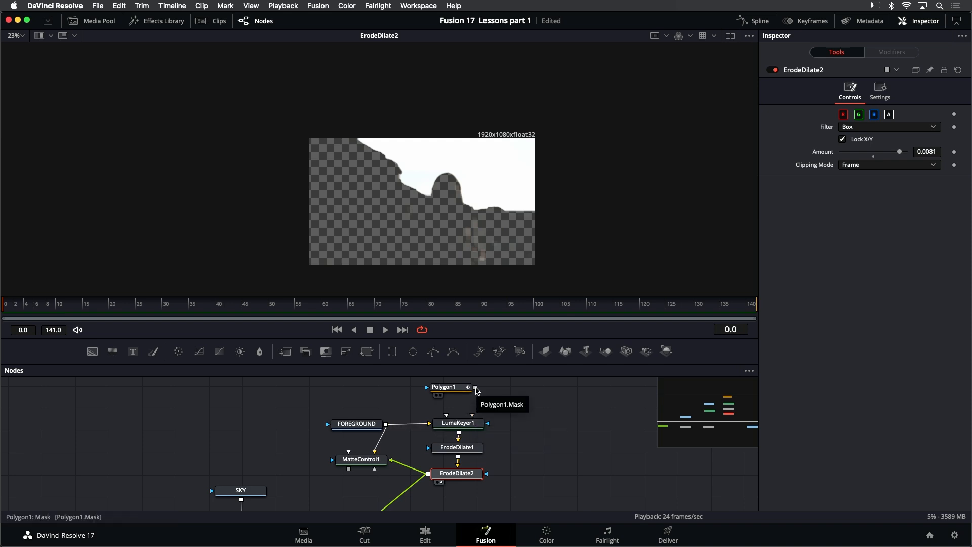
left_click_drag(476, 389, 460, 426)
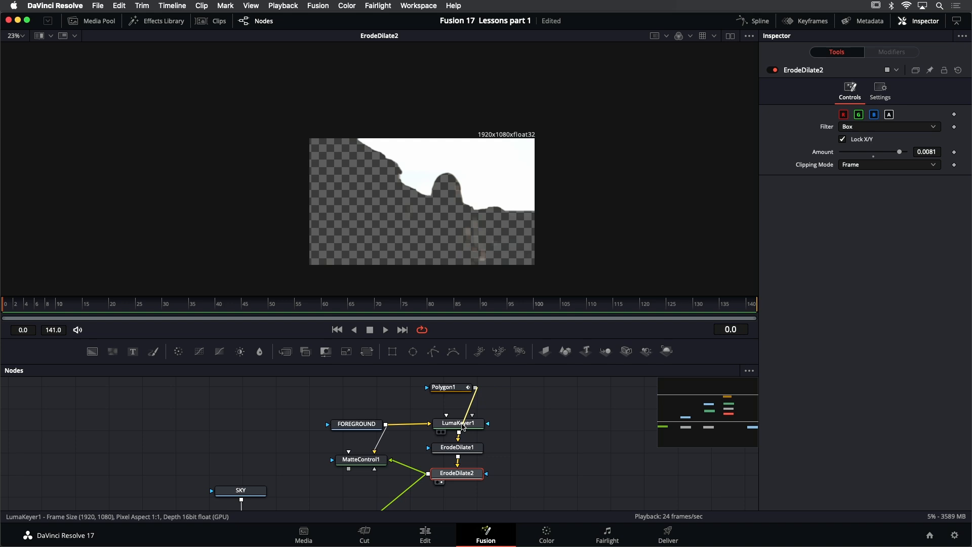
key("super+s")
left_click_drag(463, 426, 463, 426)
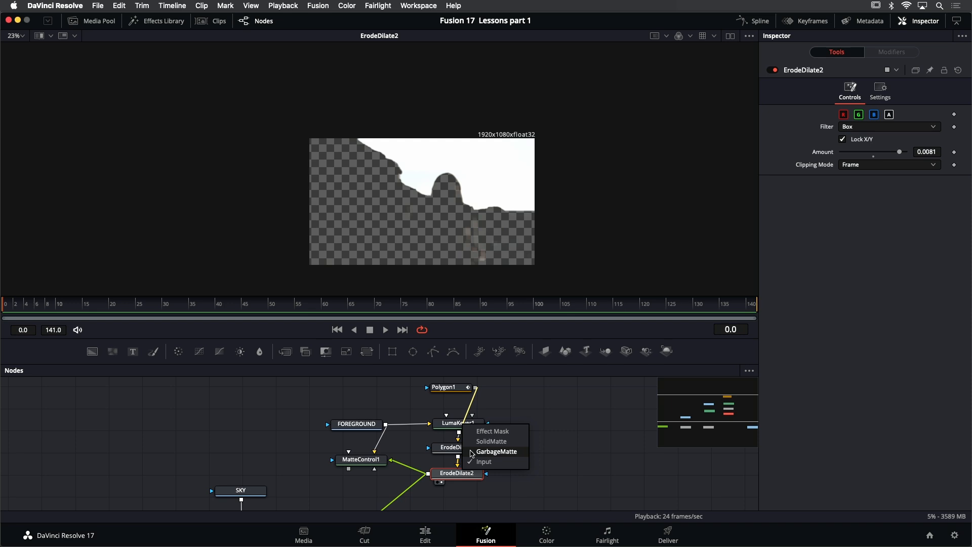
left_click(491, 452)
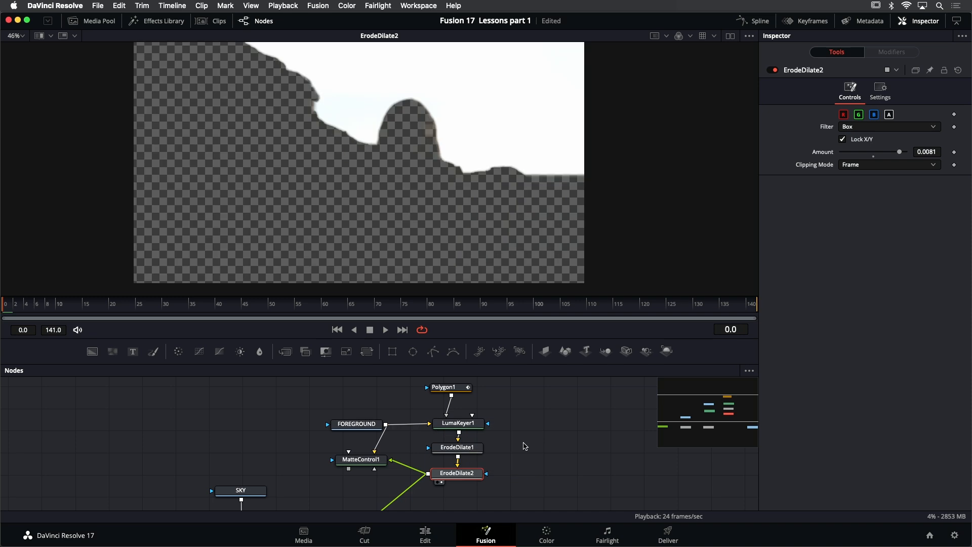
- Play back ErodeDilate2's matte to check the garbage mask, stop at frame 83, and select Polygon1
left_click(385, 329)
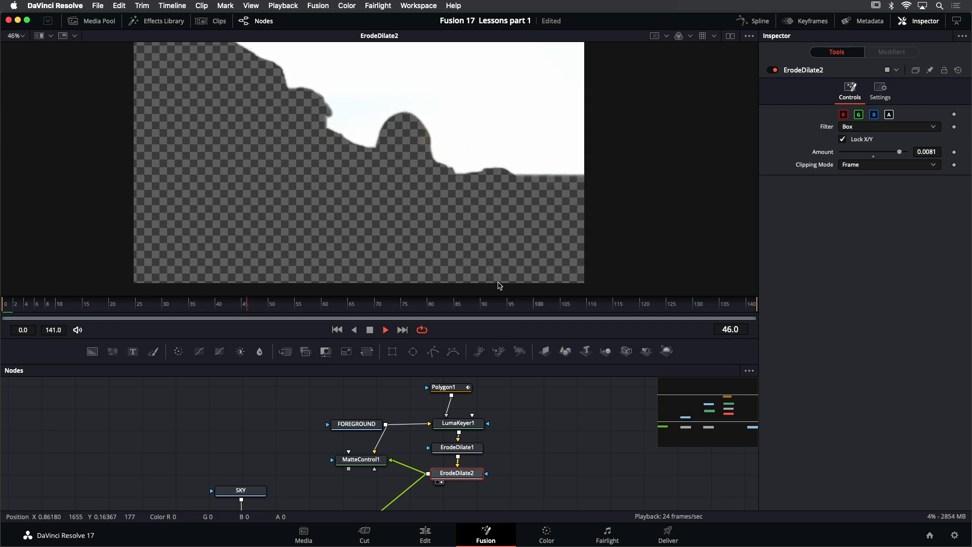
key("space")
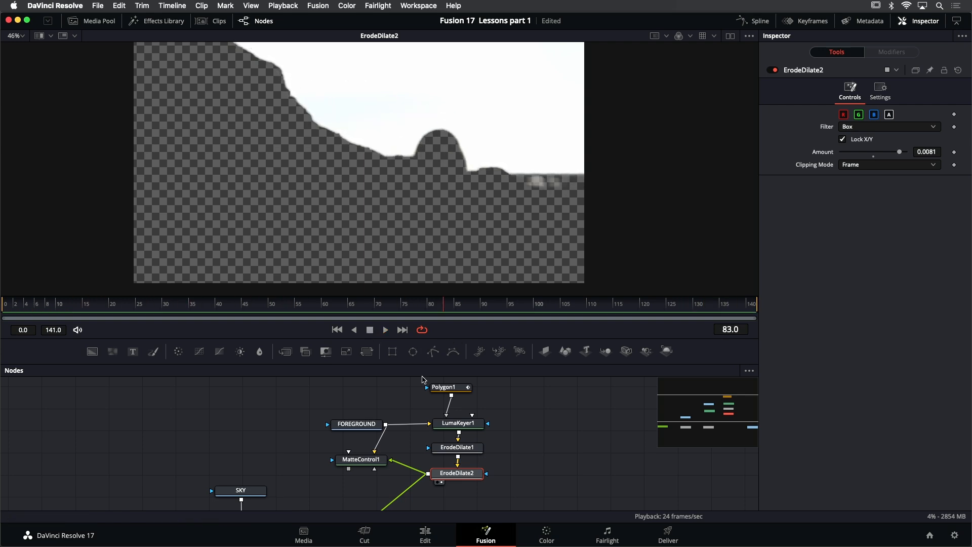
left_click(444, 387)
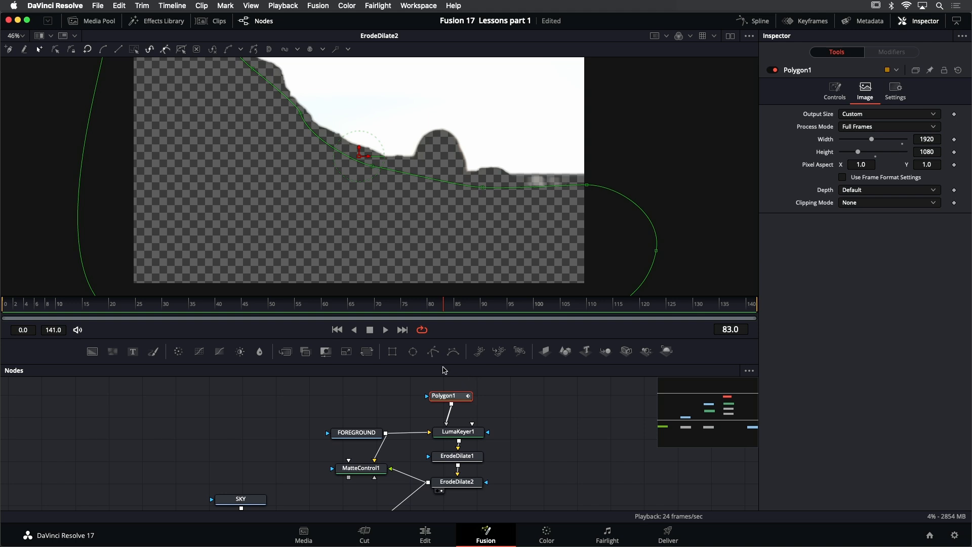
- Return to frame 0 and raise Polygon1's point at the frame's right edge closer to the horizon
left_click(337, 329)
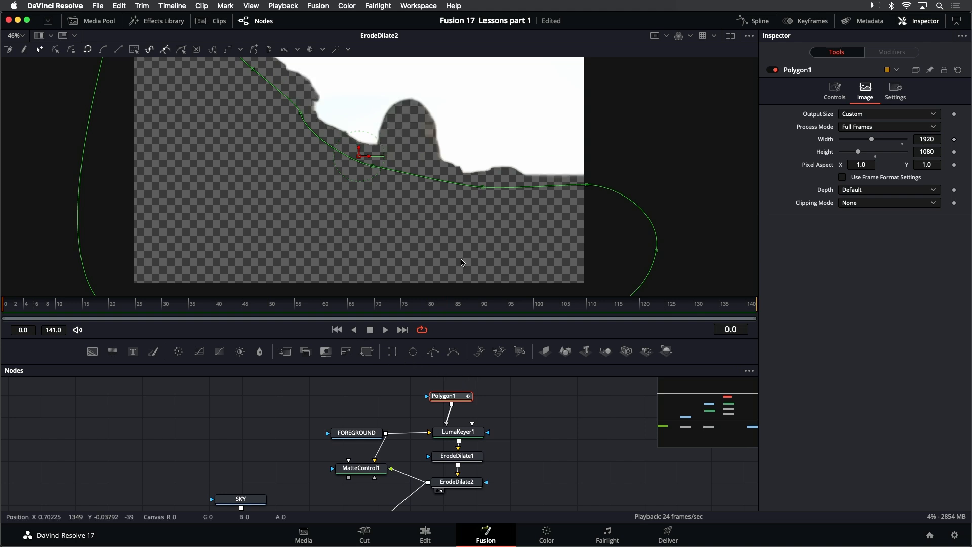
left_click(586, 185)
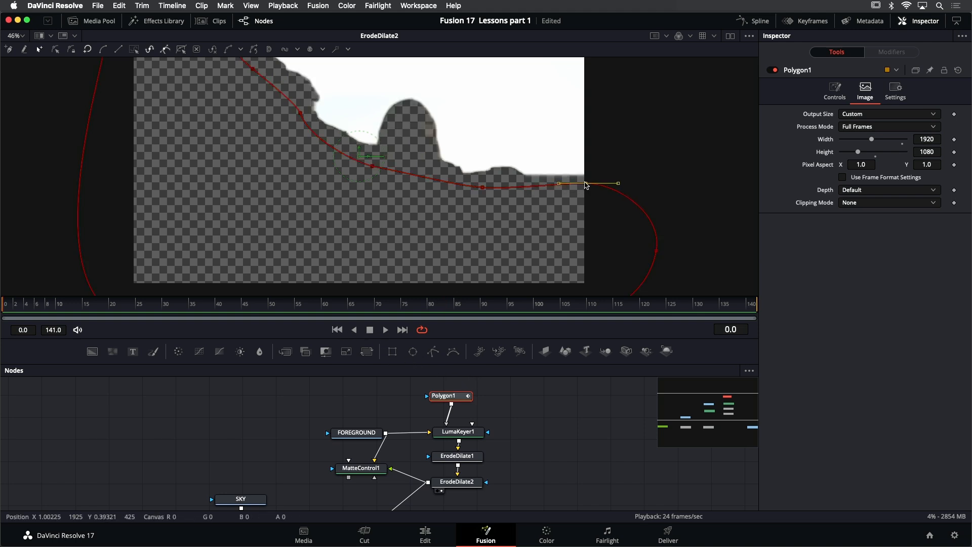
left_click_drag(586, 185, 514, 178)
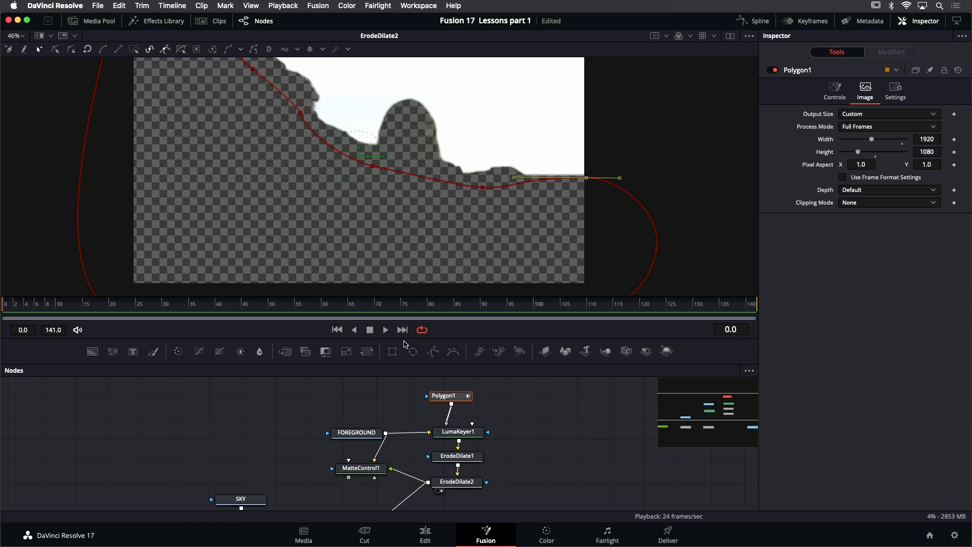
- Play back ErodeDilate2's matte with Polygon1's outline hidden to check the adjusted garbage mask, and return to frame 0
left_click(386, 330)
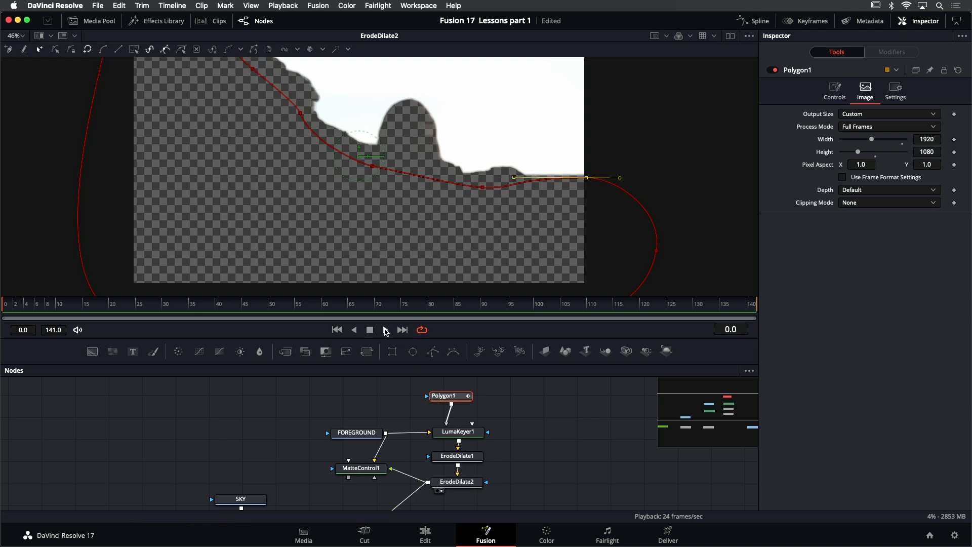
left_click(549, 460)
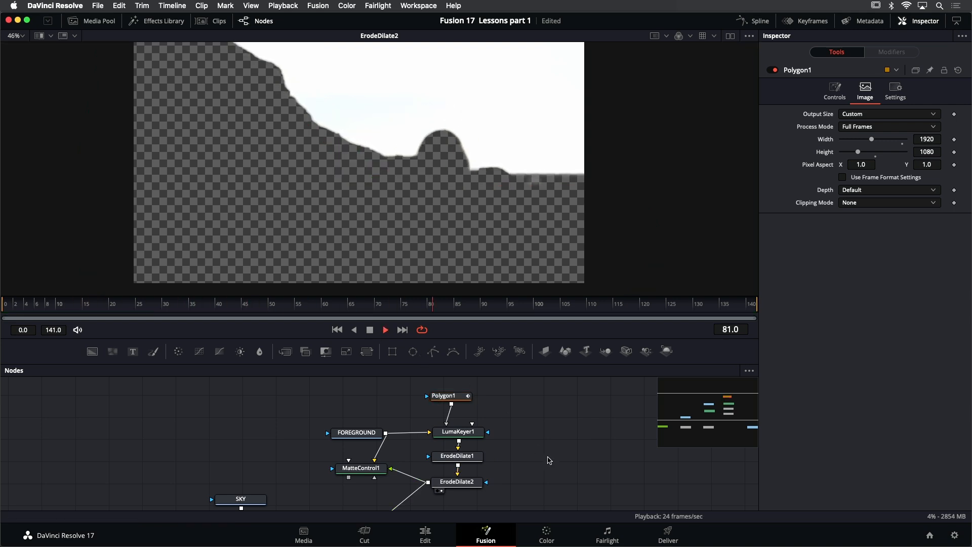
left_click(370, 330)
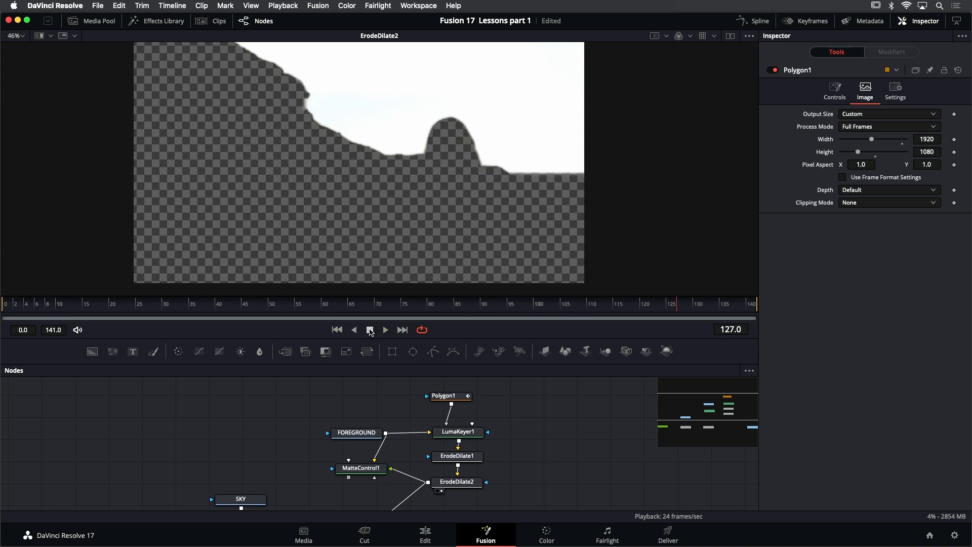
left_click(337, 329)
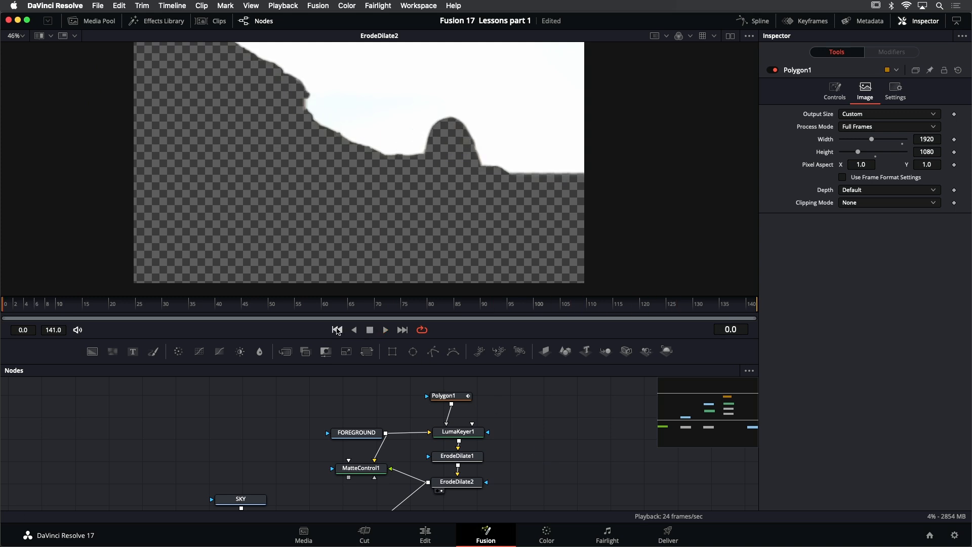
- Raise Polygon1's point beneath the distant rocks closer to the horizon and play back the matte, stopping at frame 19
left_click(452, 397)
mouse_move(483, 188)
left_mouse_down()
mouse_move(519, 179)
mouse_move(484, 179)
left_mouse_up()
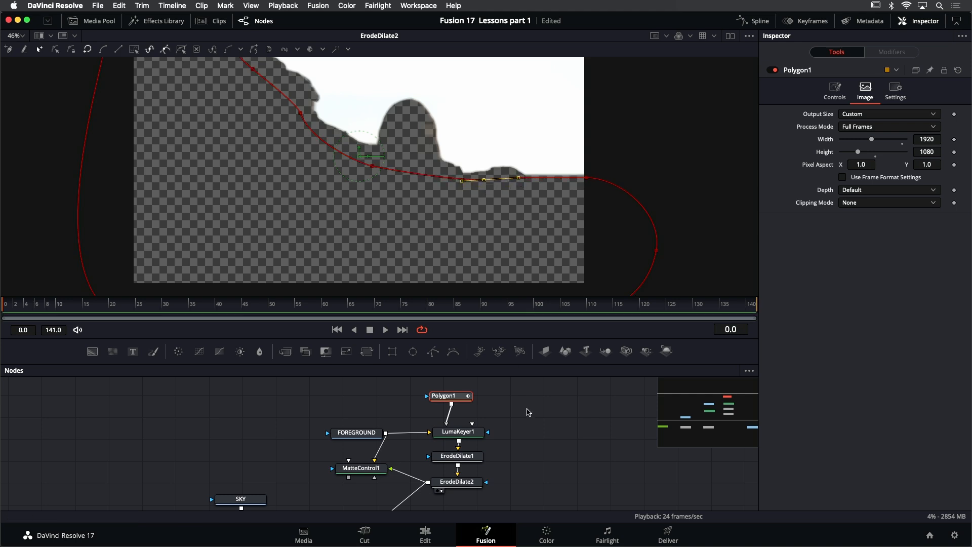
left_click(517, 420)
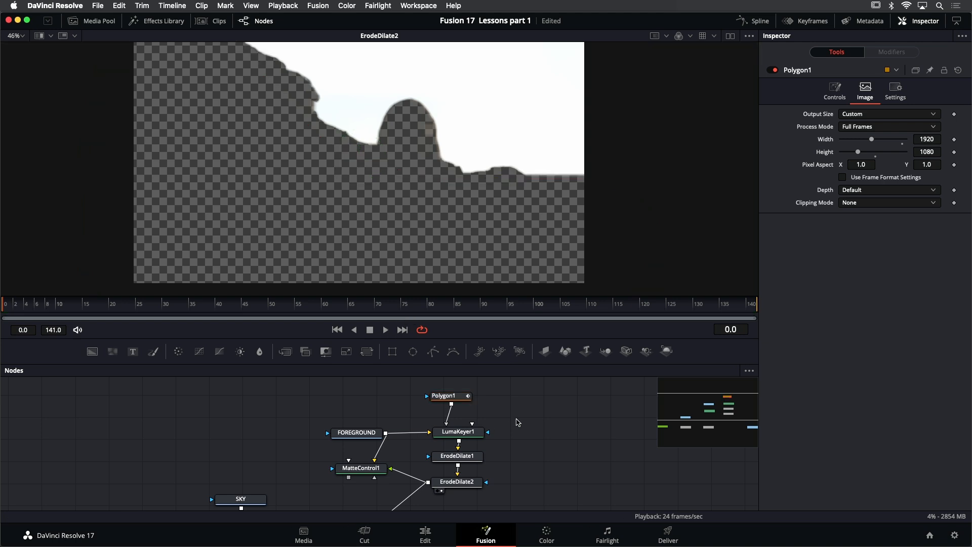
left_click(388, 330)
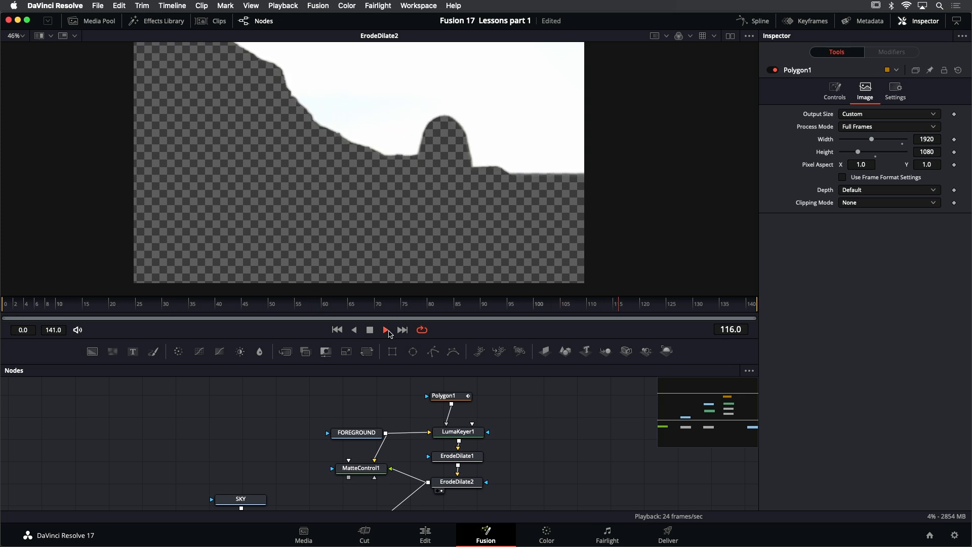
left_click(370, 329)
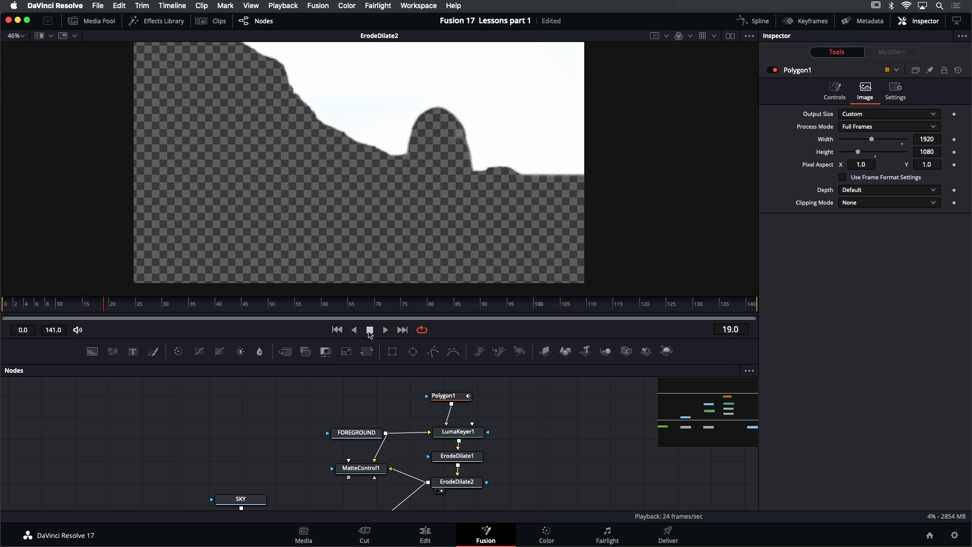
- Show MatteControl1 in the viewer and connect its output to Merge1's foreground input in place of ErodeDilate2
scroll(527, 449, "down", 5)
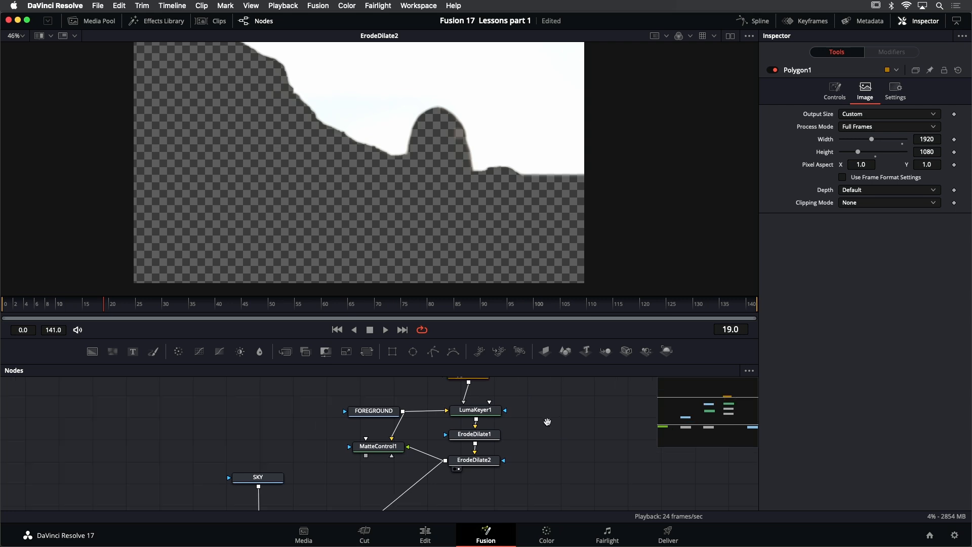
left_click(397, 438)
key("1")
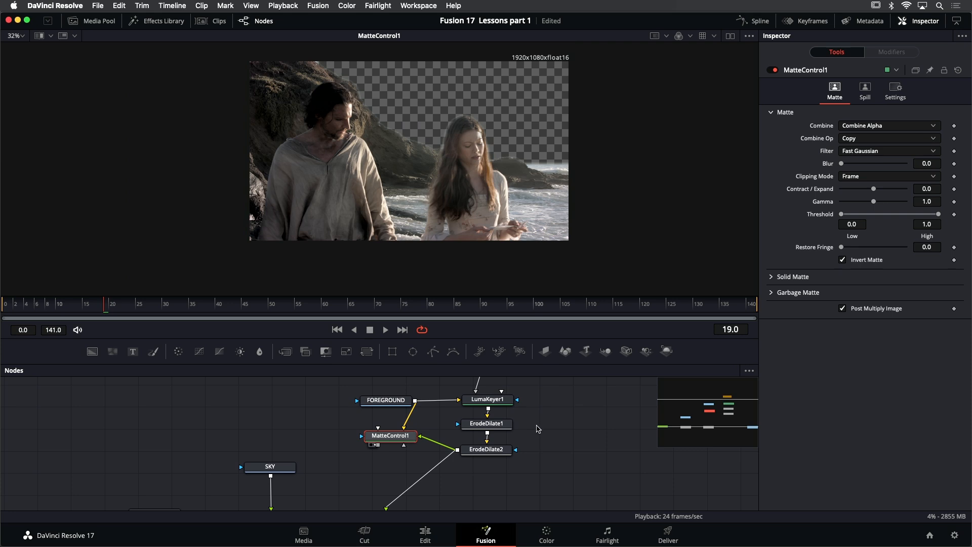
left_click_drag(540, 426, 600, 392)
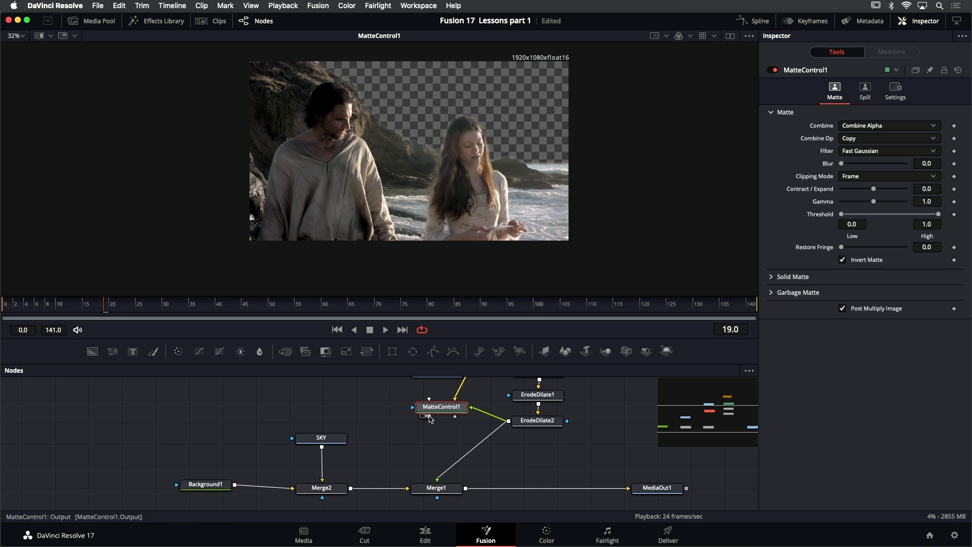
left_click_drag(429, 418, 437, 480)
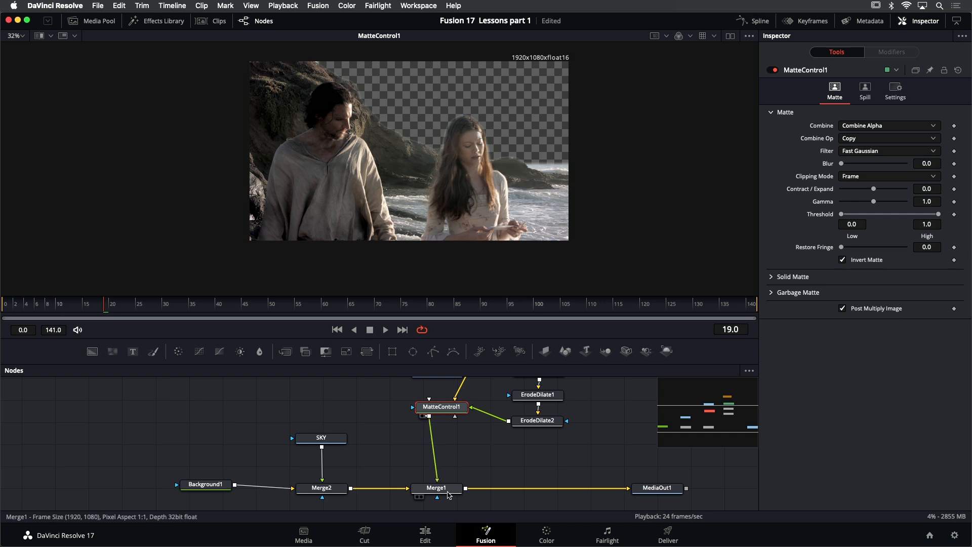
- Show Merge1 fitted in the viewer, play back the sky composite, and return to frame 0
left_click(448, 492)
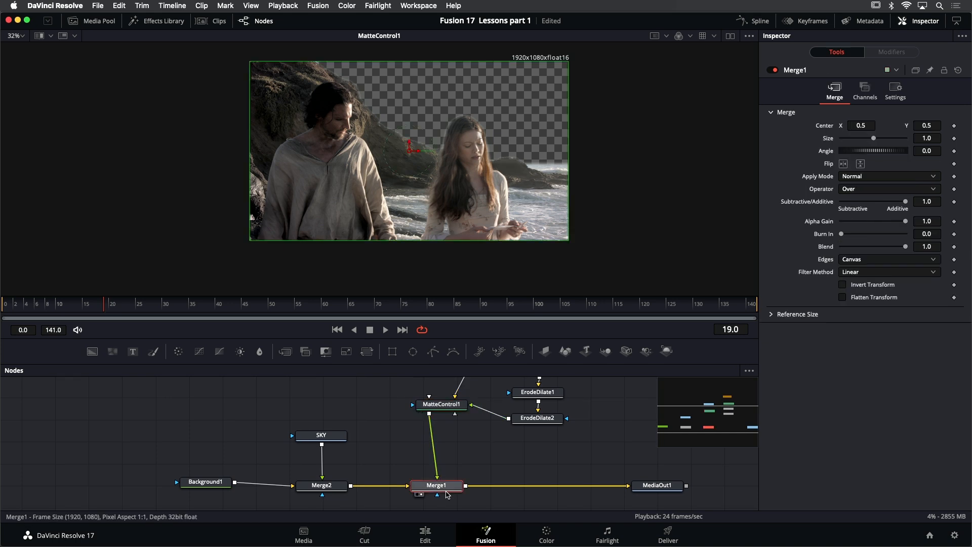
key("1")
left_click(387, 330)
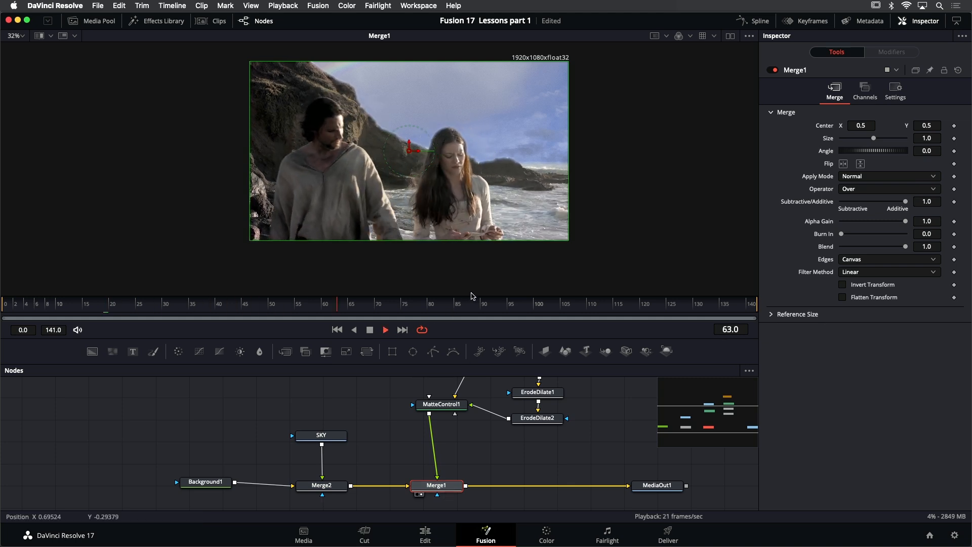
key("super+f")
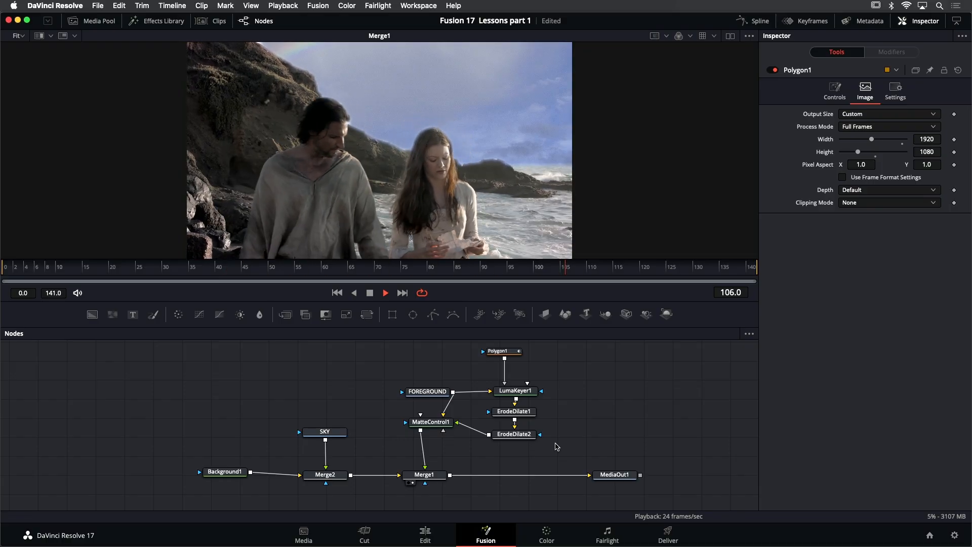
left_click(370, 294)
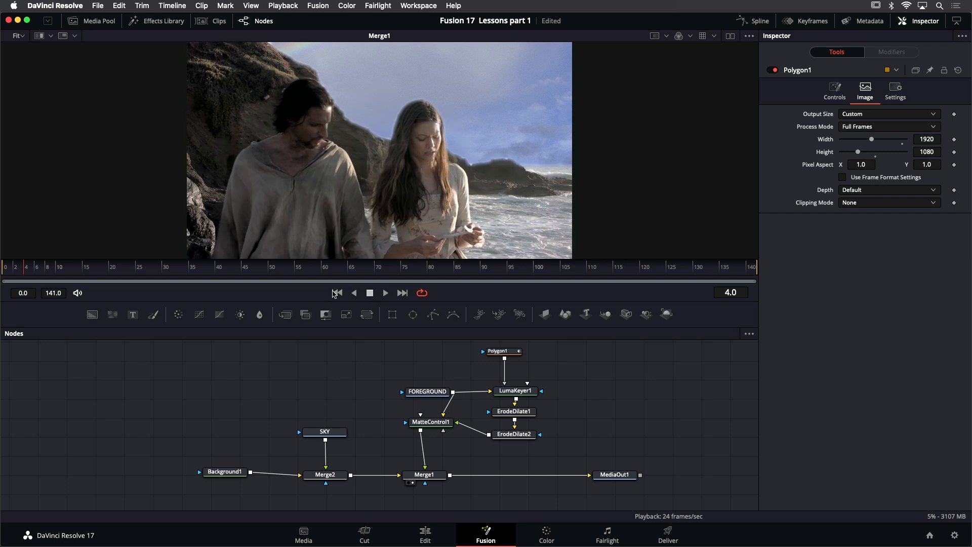
left_click(337, 292)
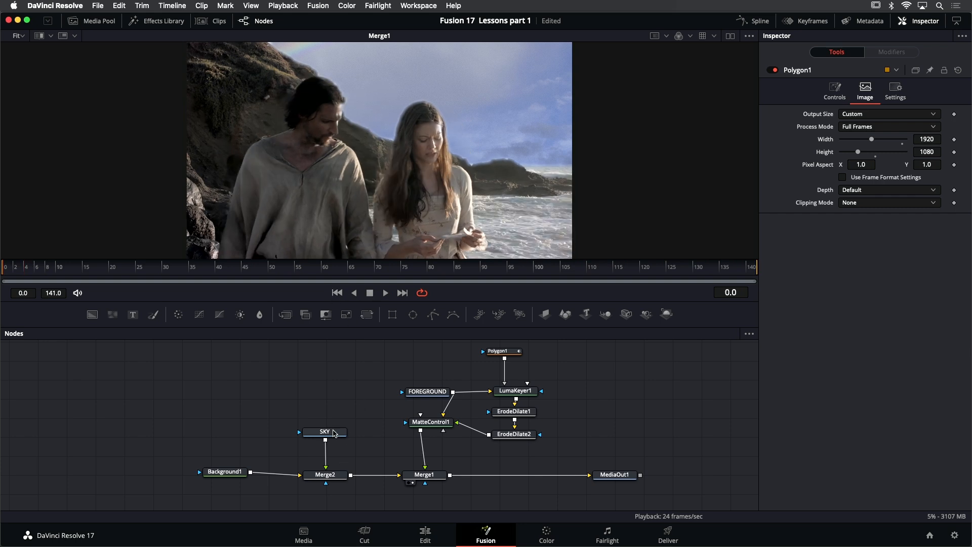
- Review the composite's source branches by inspecting SKY, Background1, Merge2 and FOREGROUND
left_click(334, 434)
key("1")
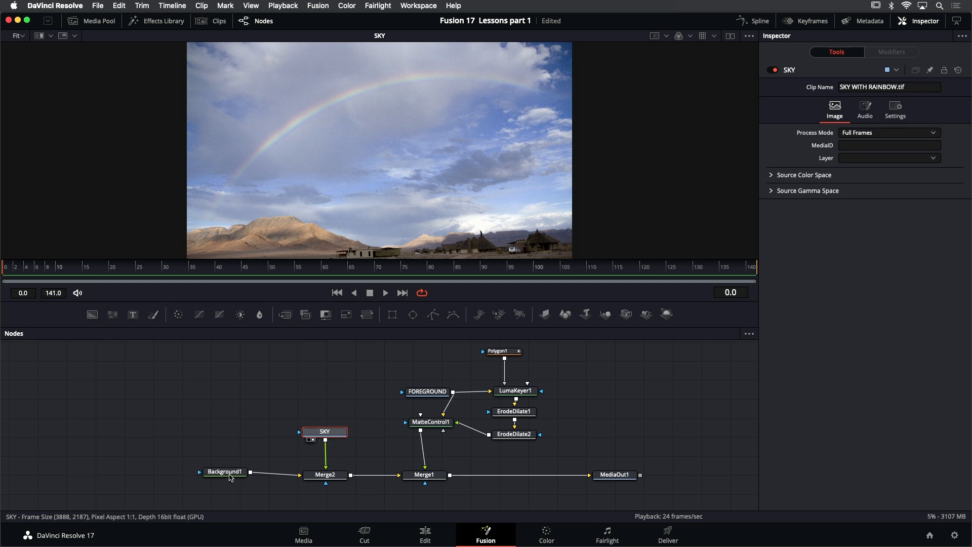
left_click(229, 476)
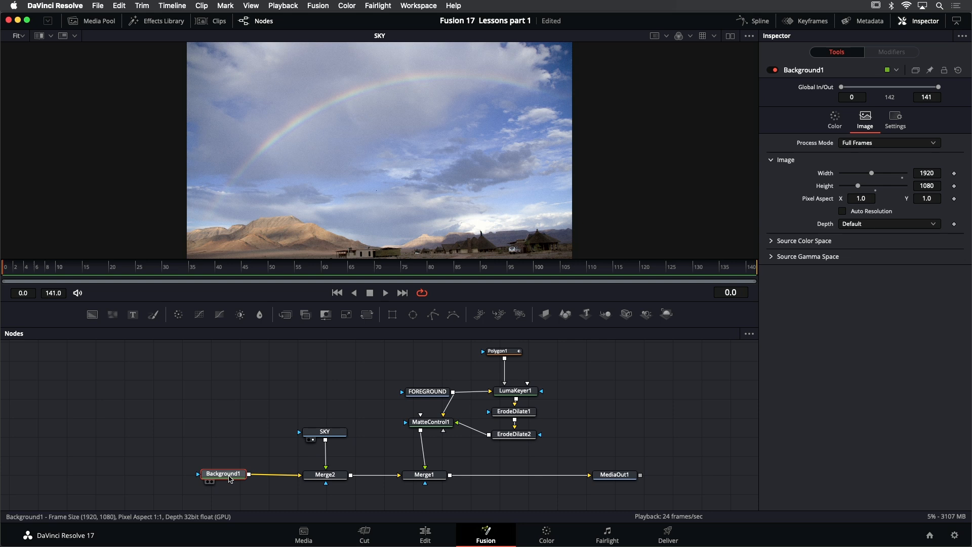
left_click(318, 480)
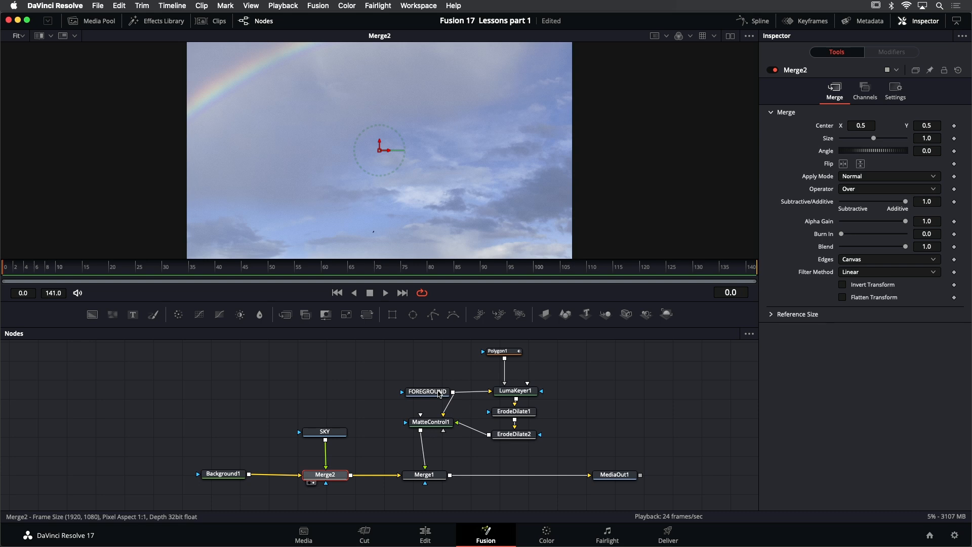
left_click(427, 391)
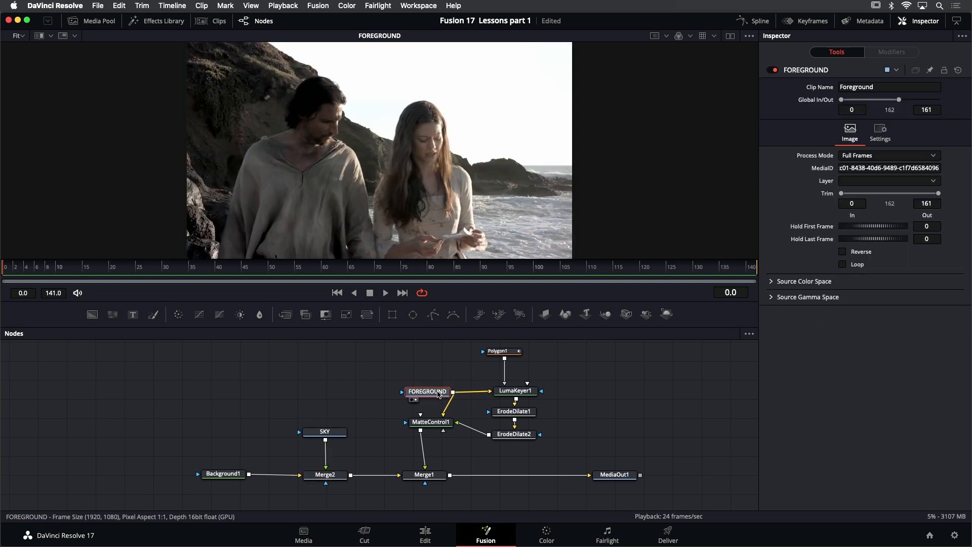
- View the keying branch node by node: LumaKeyer1, ErodeDilate1 and ErodeDilate2
scroll(462, 382, "right", 3)
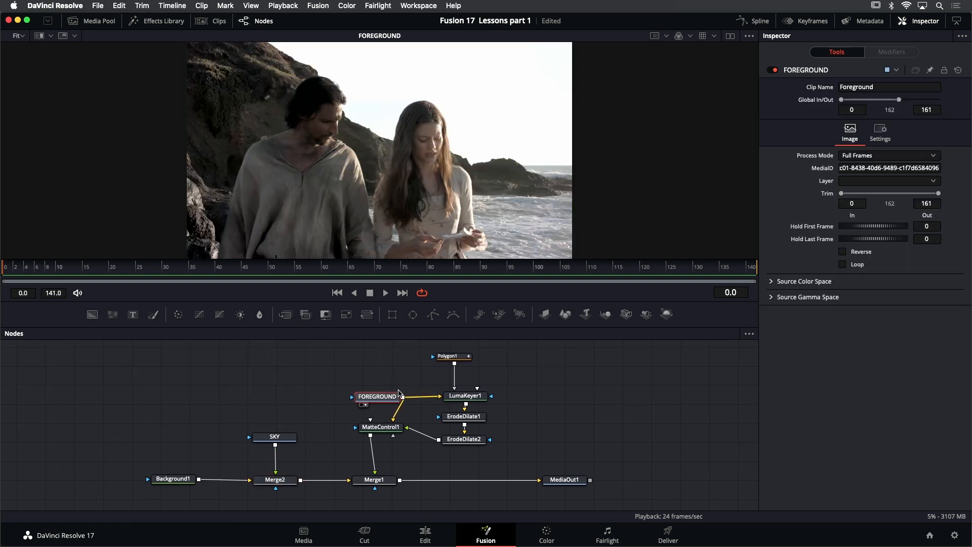
left_click(465, 396)
key("1")
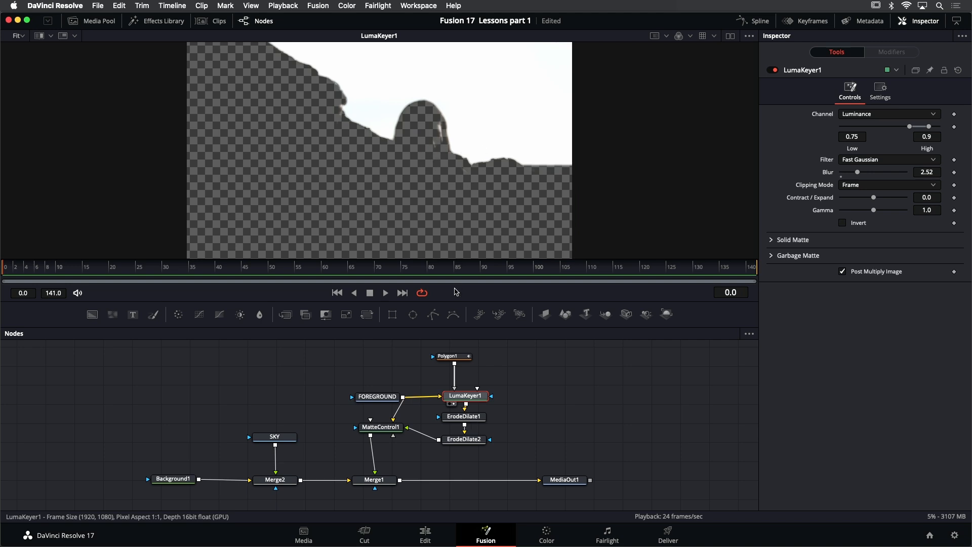
left_click(474, 416)
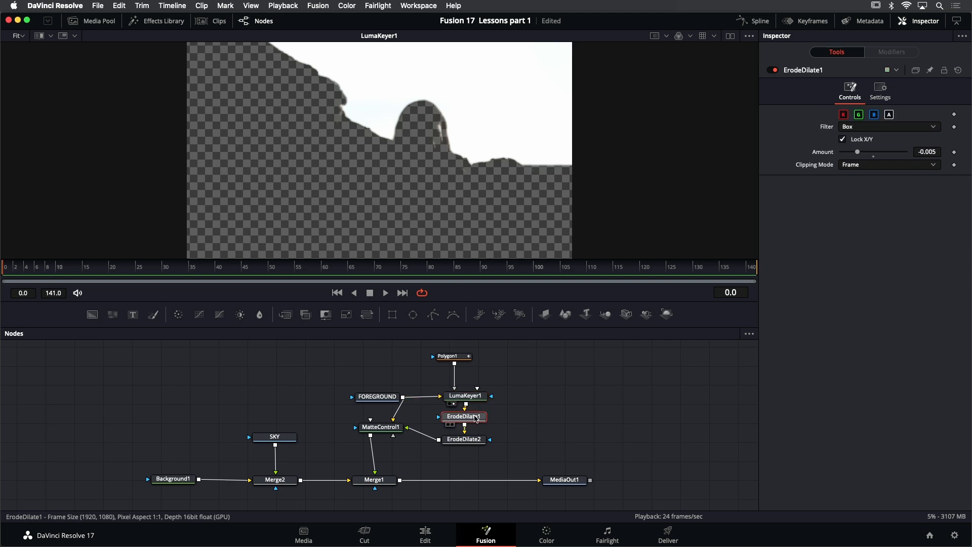
key("1")
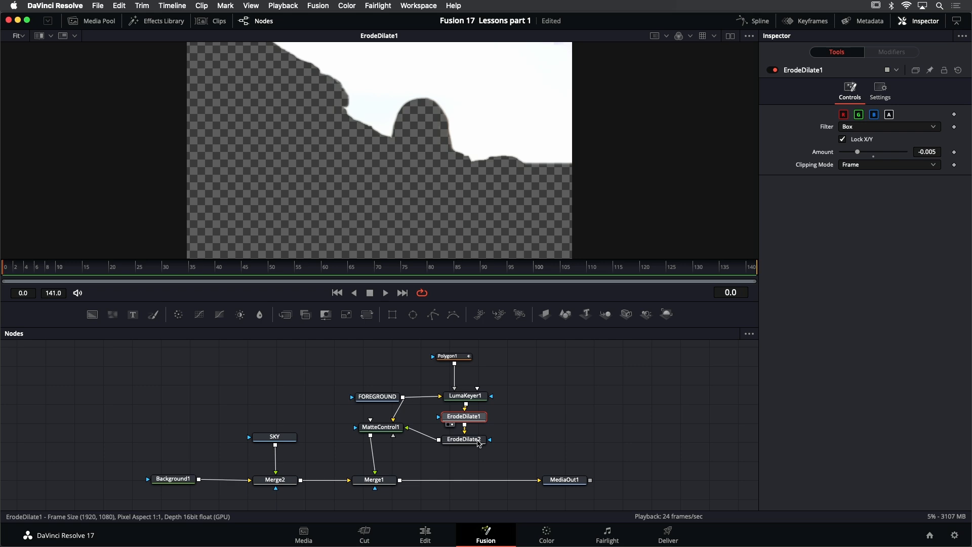
left_click(476, 444)
key("1")
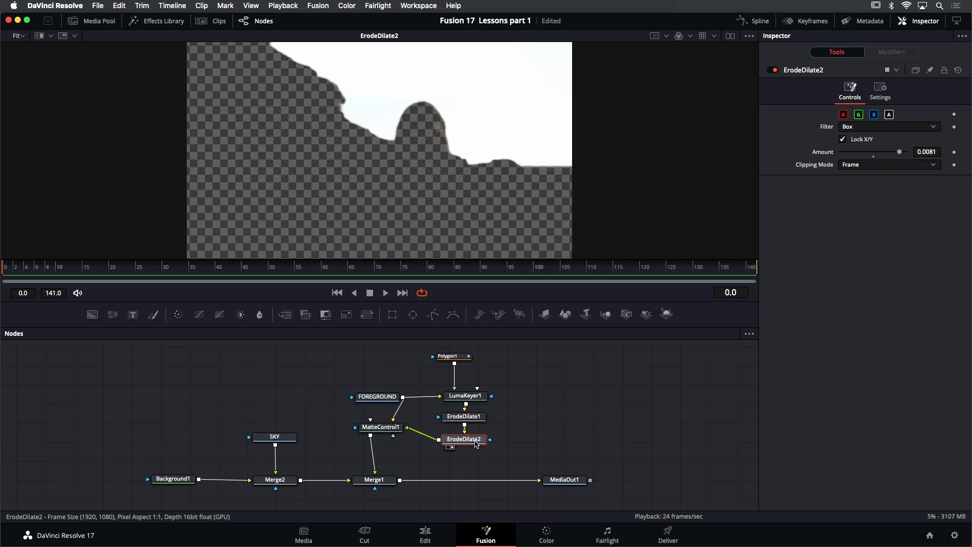
- Review Polygon1's garbage mask outline, and view FOREGROUND and MatteControl1
left_click(467, 360)
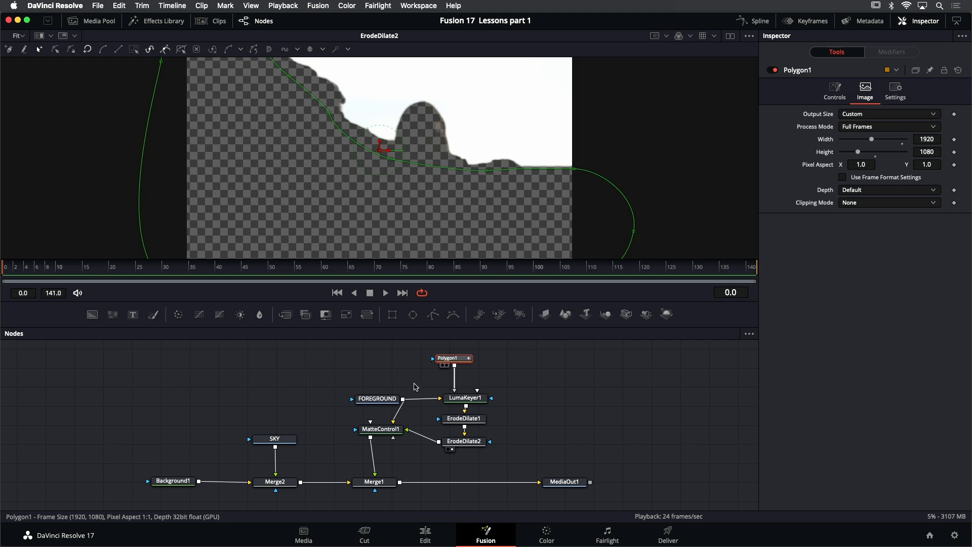
left_click_drag(392, 421, 387, 420)
left_click(384, 399)
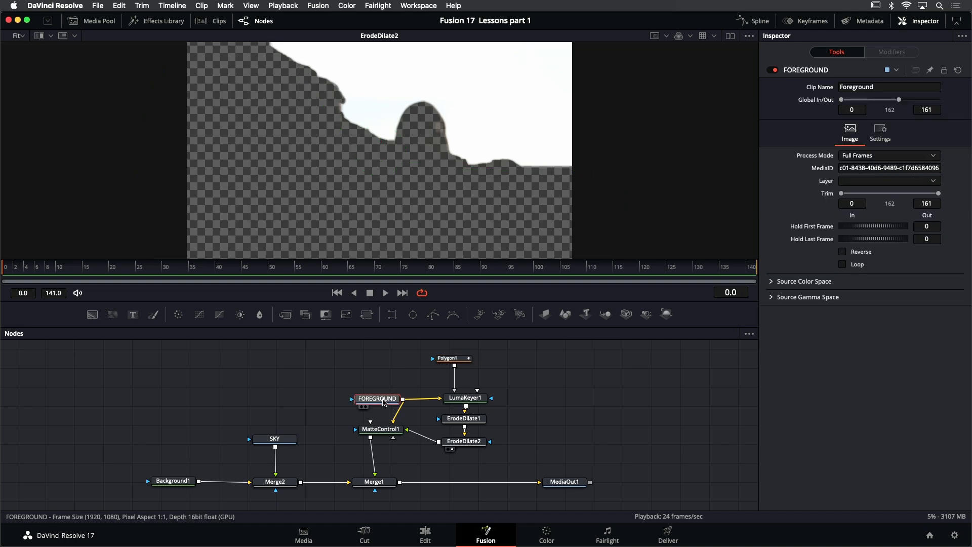
key("1")
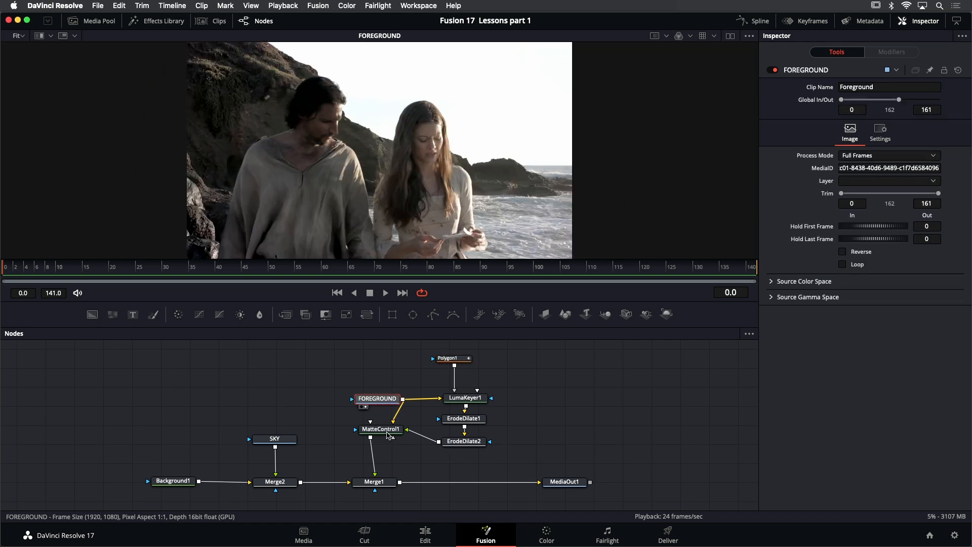
left_click(386, 431)
key("1")
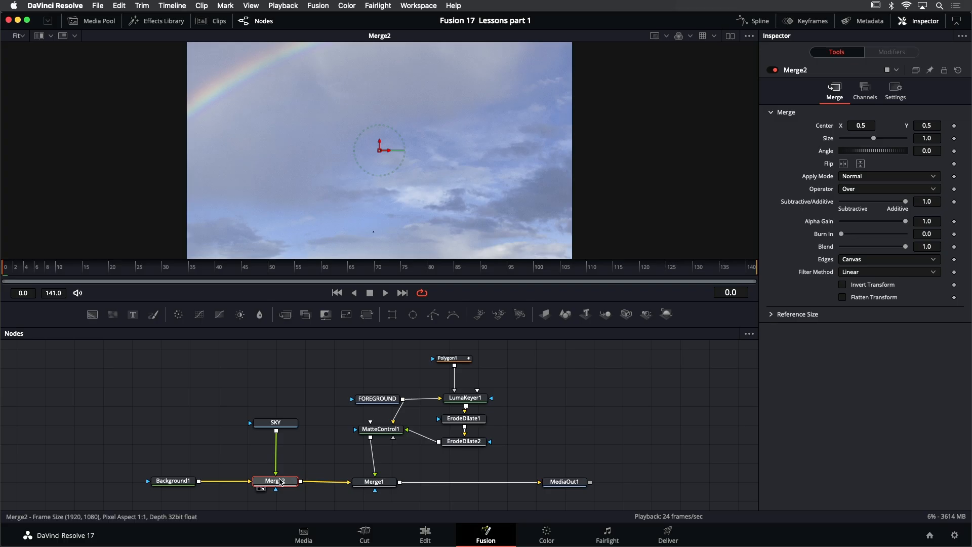
- Modify Merge2's Center with a Tracker position modifier
mouse_move(282, 483)
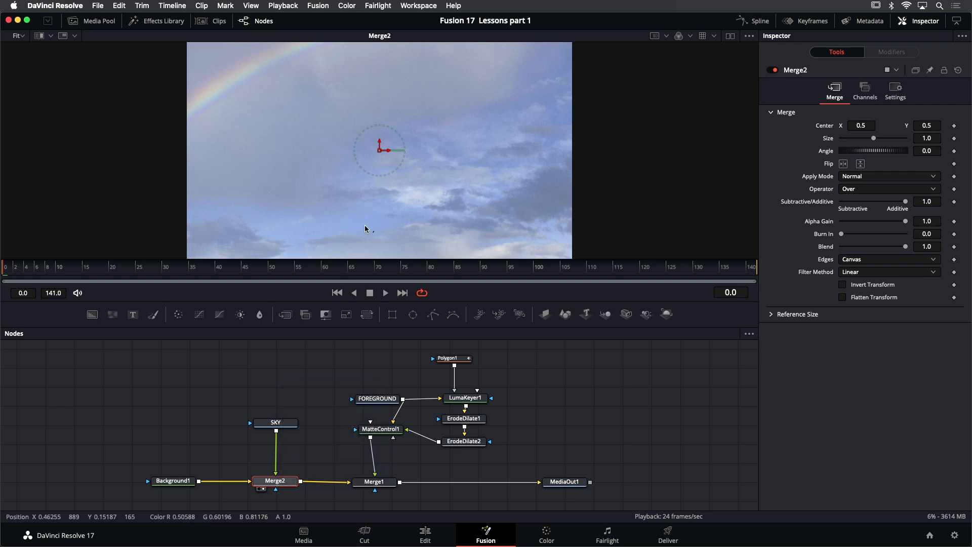
right_click(381, 153)
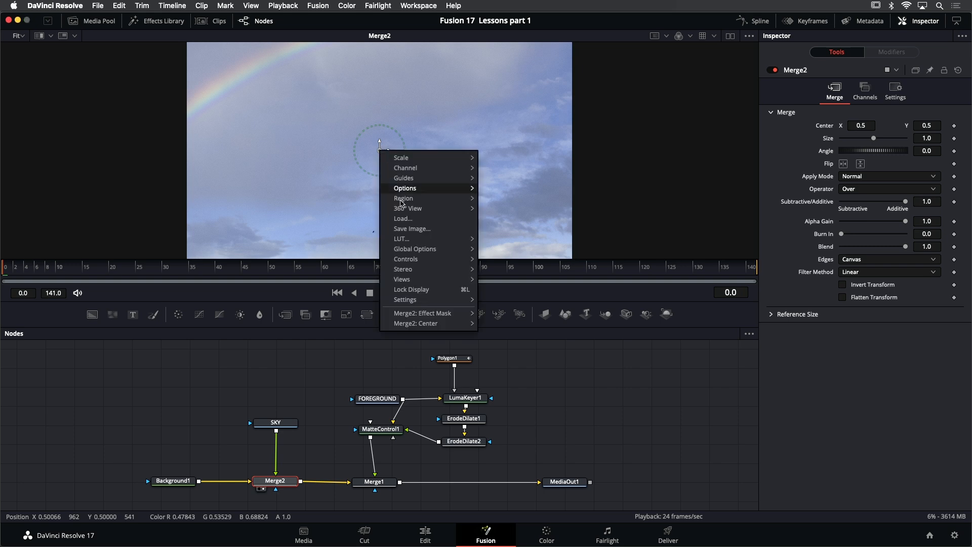
mouse_move(415, 324)
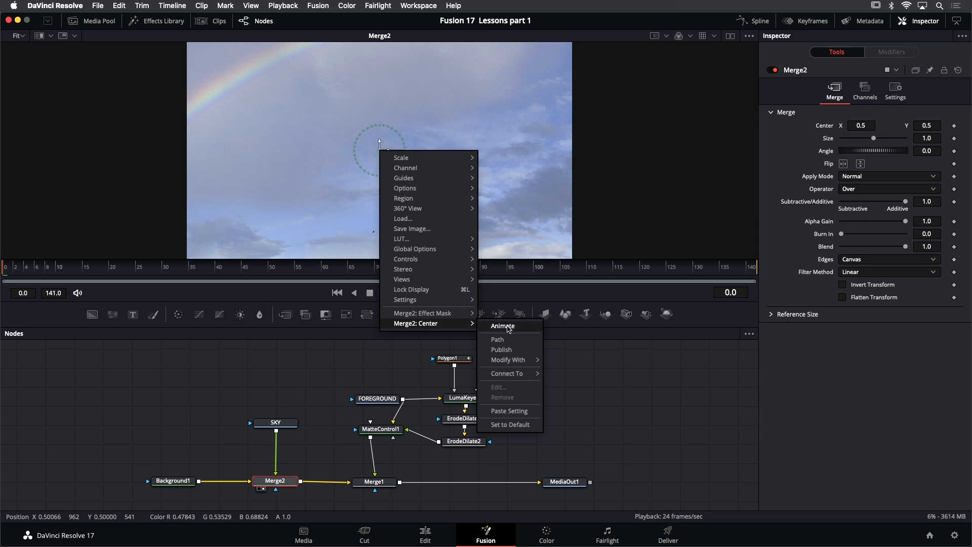
mouse_move(513, 361)
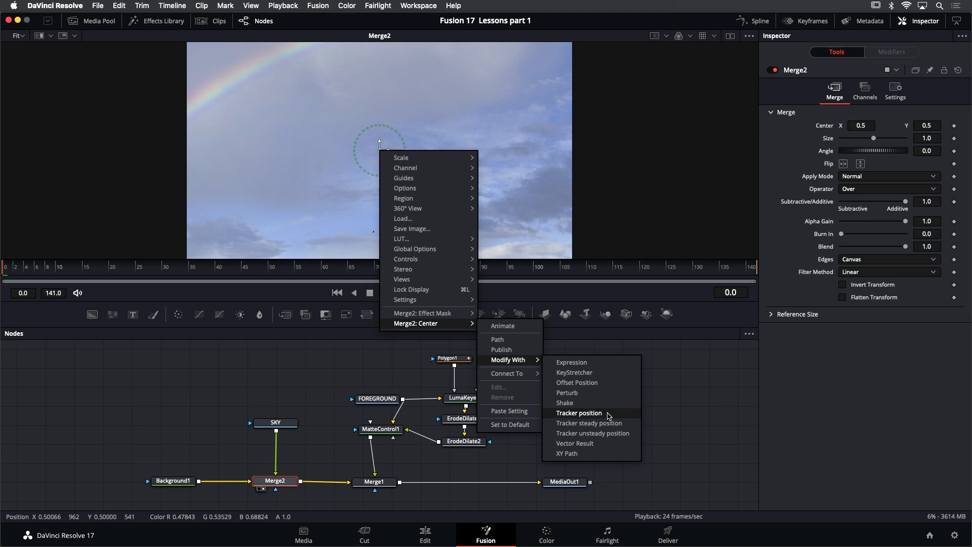
left_click(579, 413)
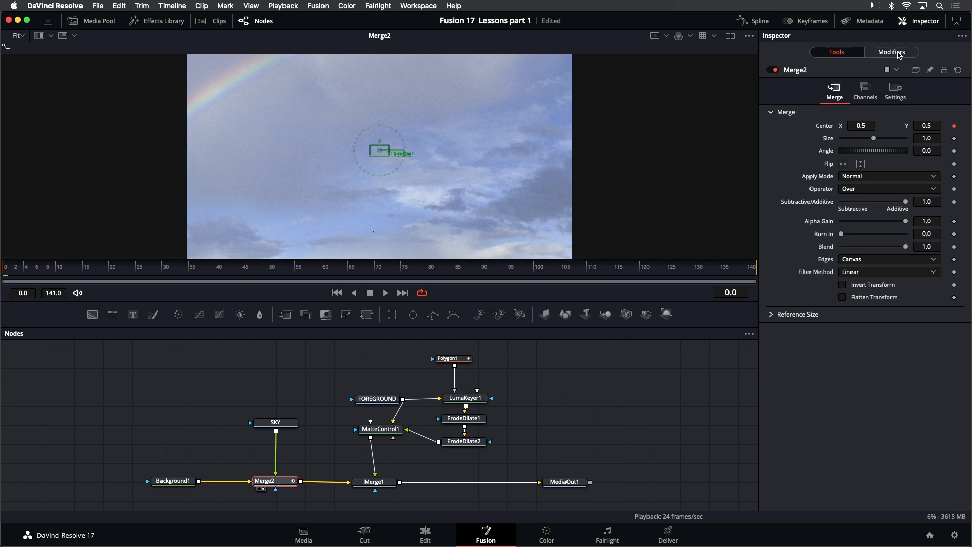
- Set FOREGROUND as the tracker source of Merge2's Track1 modifier
left_click(898, 55)
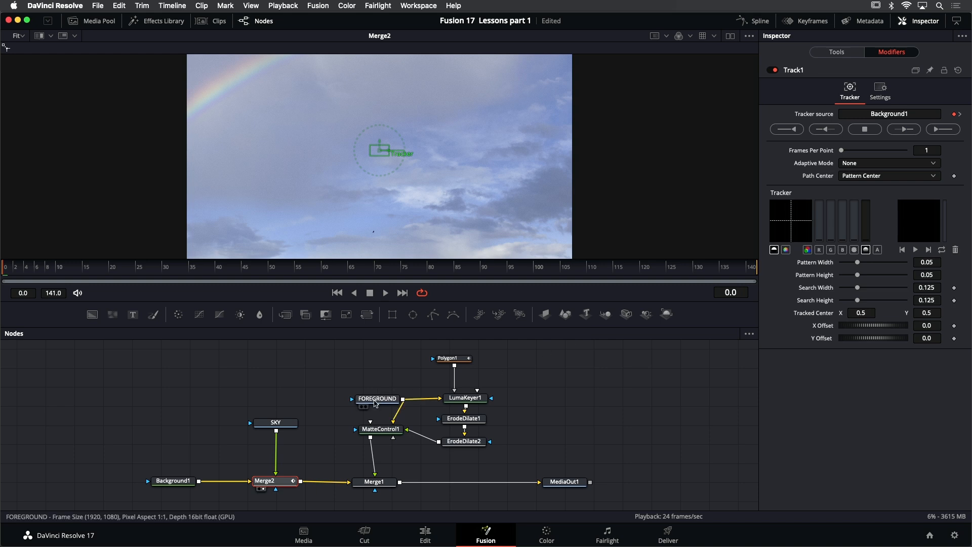
mouse_move(375, 403)
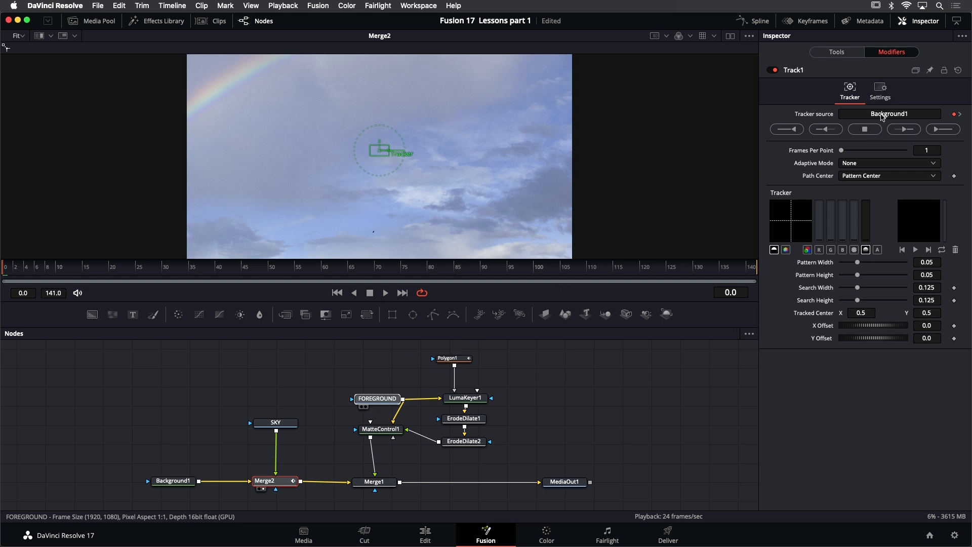
left_click_drag(882, 116, 882, 114)
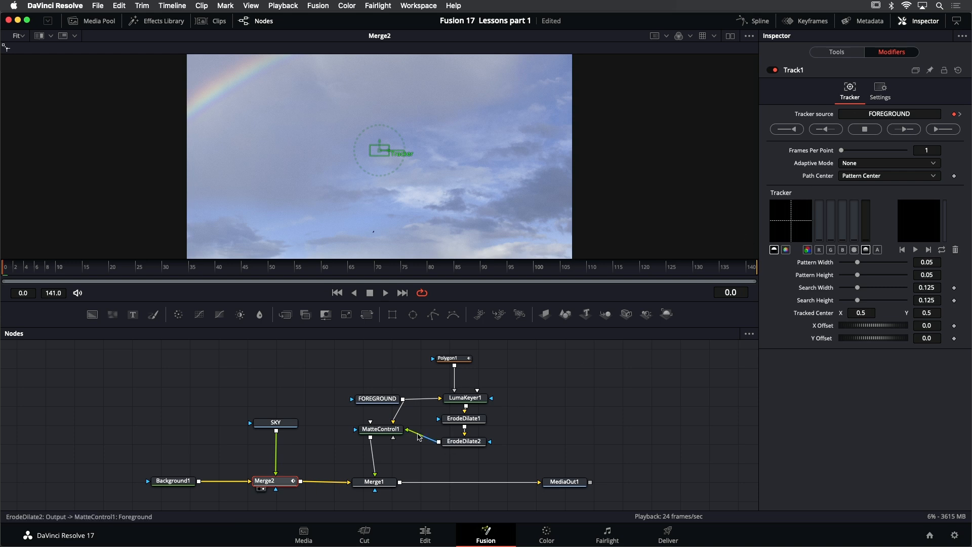
- Show FOREGROUND in the viewer and bring up Merge2's Track1 modifier settings over it
left_click(382, 402)
key("1")
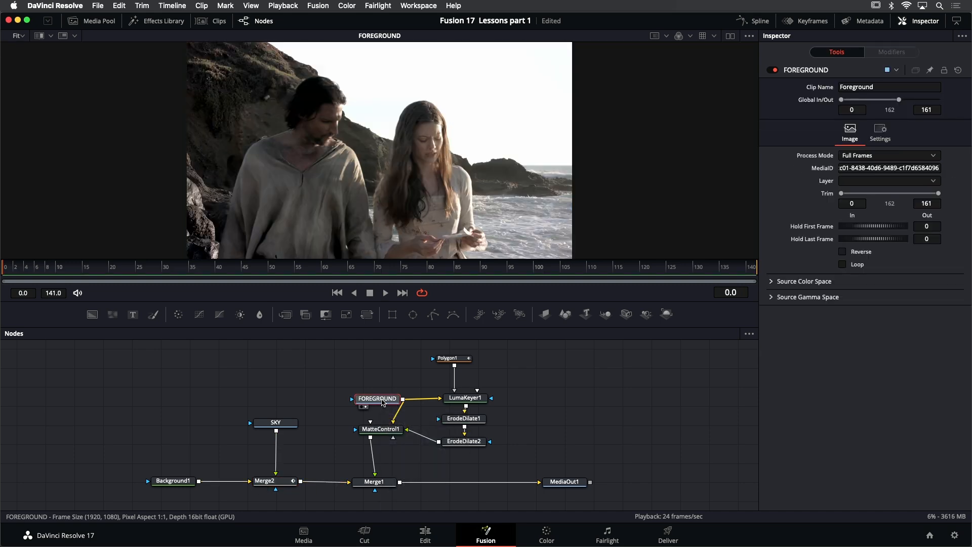
left_click(277, 485)
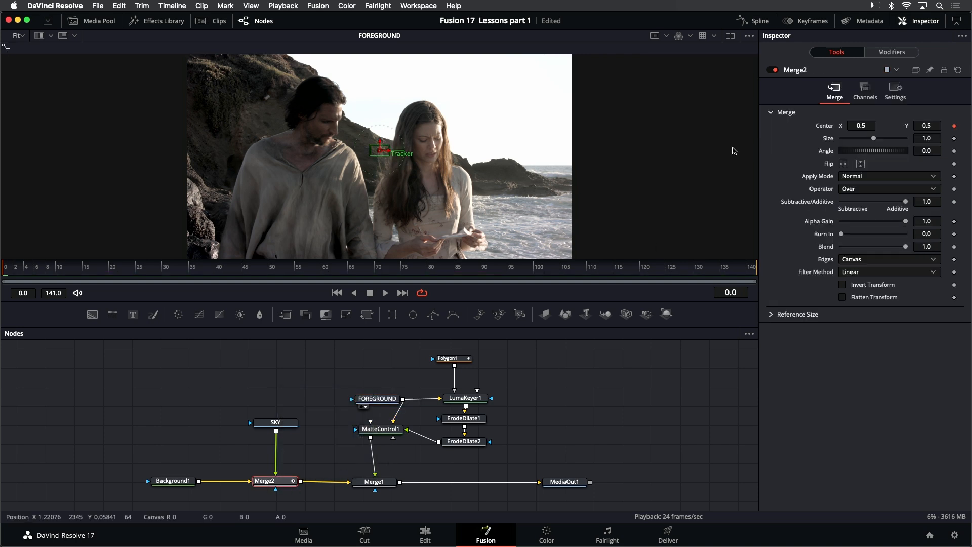
left_click(906, 53)
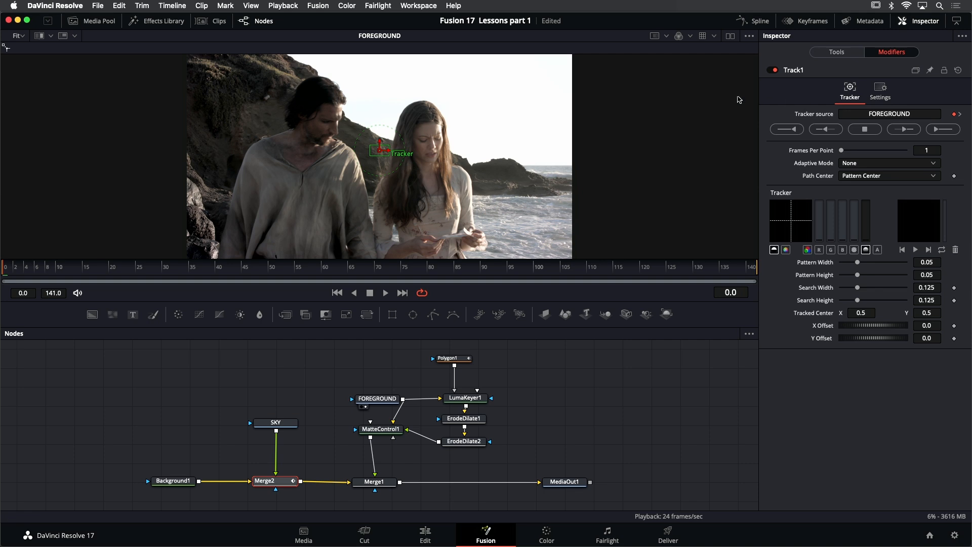
- Place the tracker on the ridge between the two actors, shrinking the pattern to about 0.017 x 0.028 and the search area to about 0.066 x 0.11
scroll(381, 152, "up", 5)
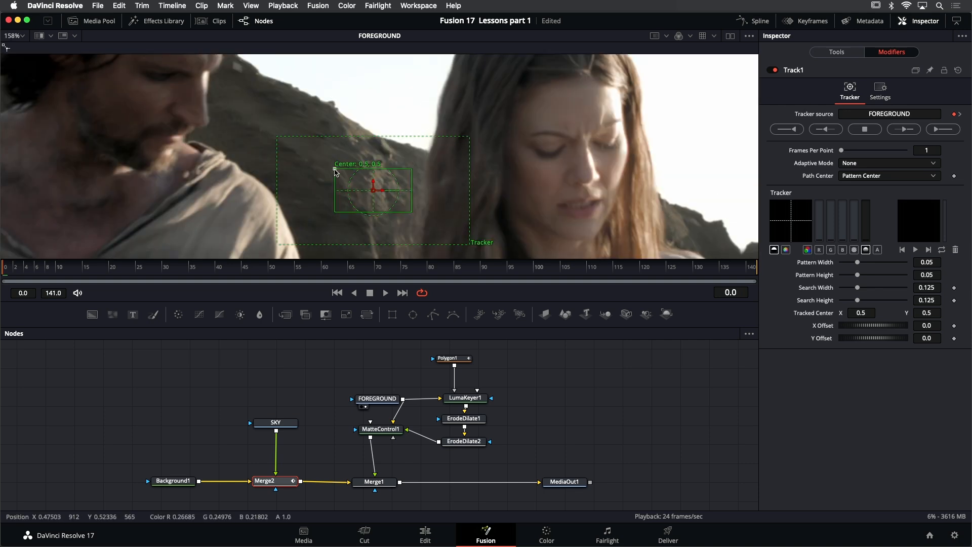
left_click_drag(335, 169, 350, 131)
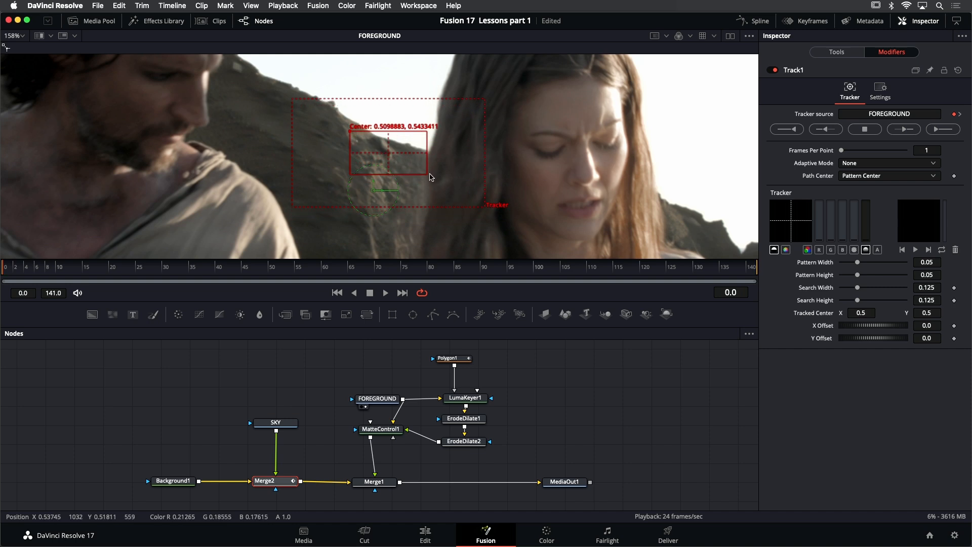
left_click_drag(425, 174, 402, 165)
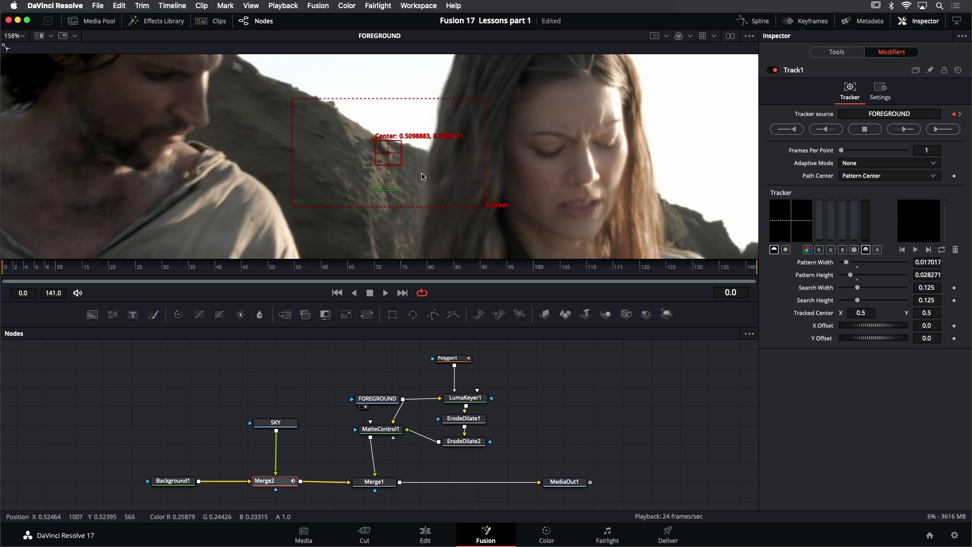
left_click_drag(486, 211, 439, 202)
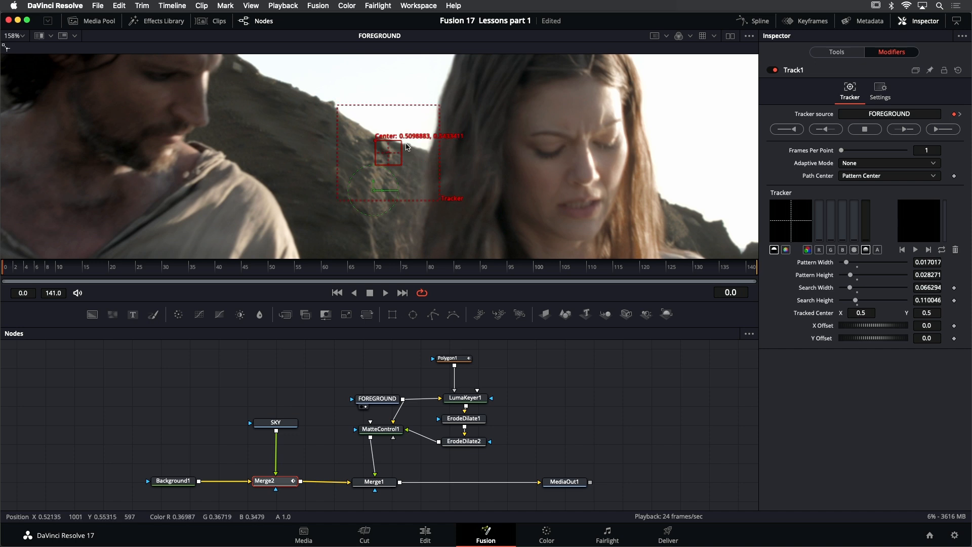
- Track the ridge pattern forward through the whole clip from frame 0 to 141
key("minus")
key("minus")
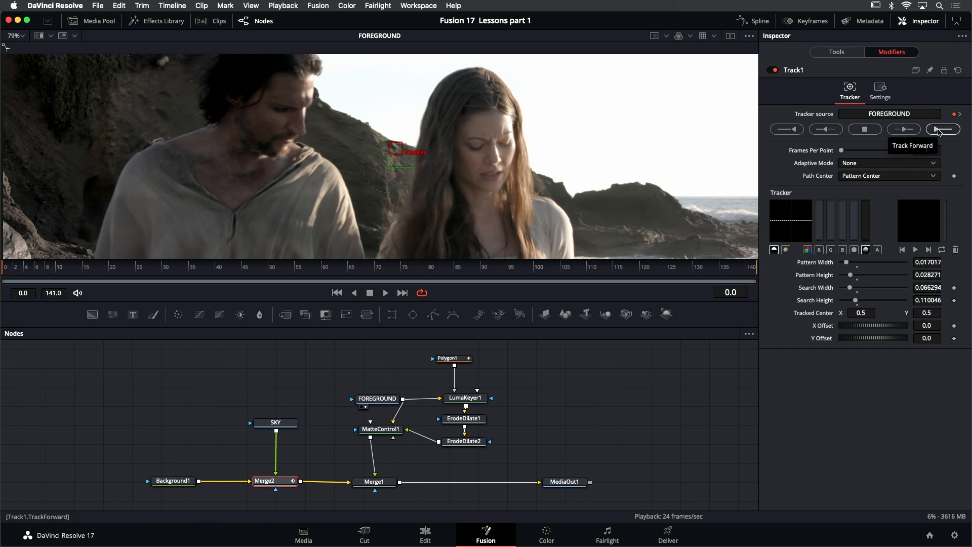
left_click(939, 130)
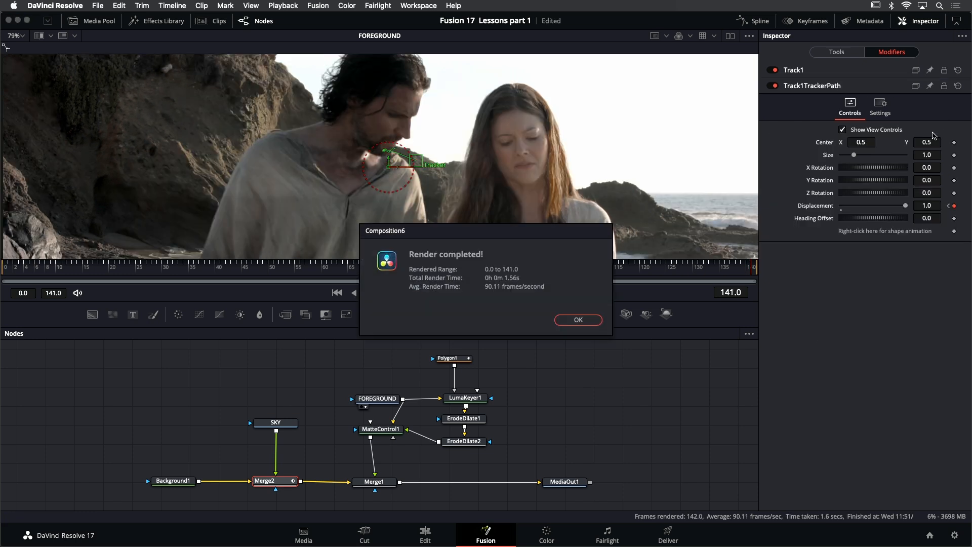
left_click(578, 320)
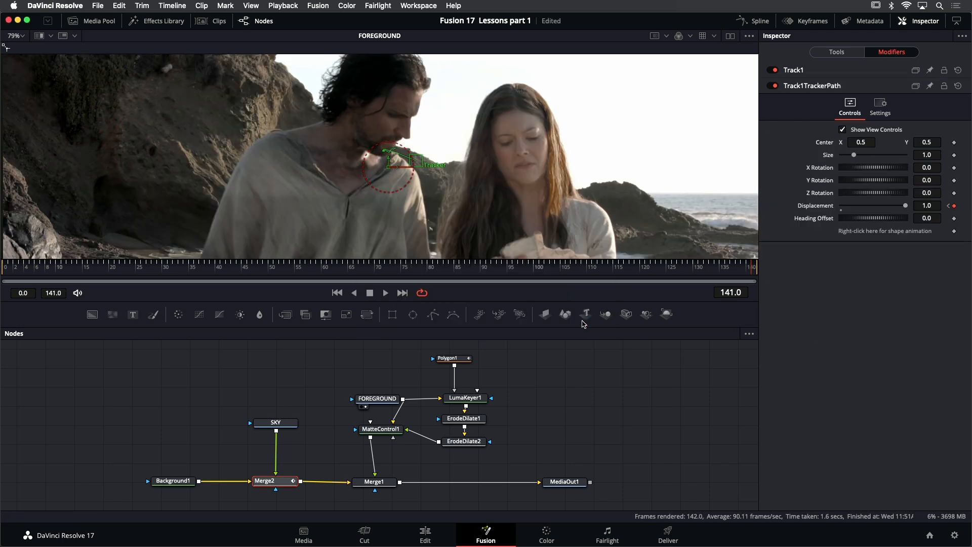
- Play back the clip from frame 0 and inspect the tracked path up close
left_click(338, 292)
left_click(385, 292)
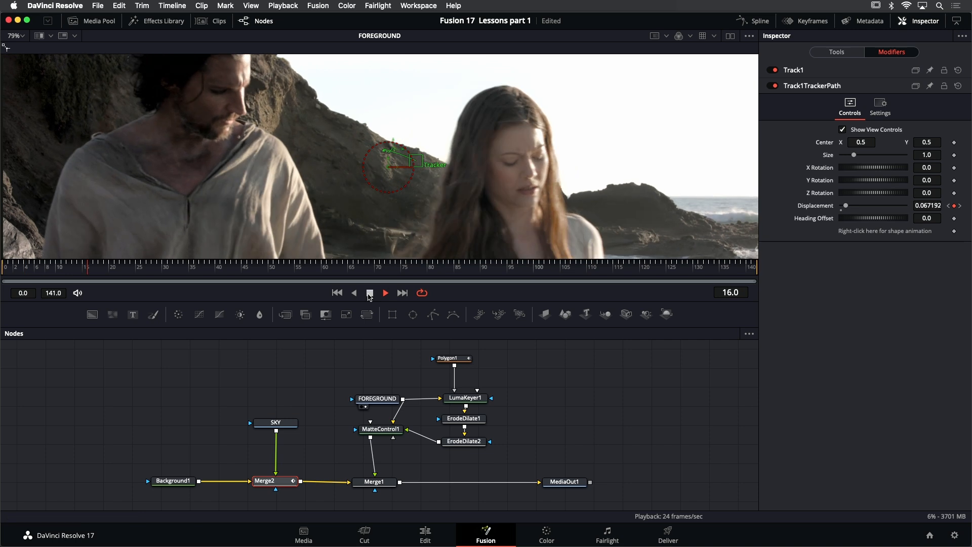
key("space")
scroll(388, 153, "up", 2)
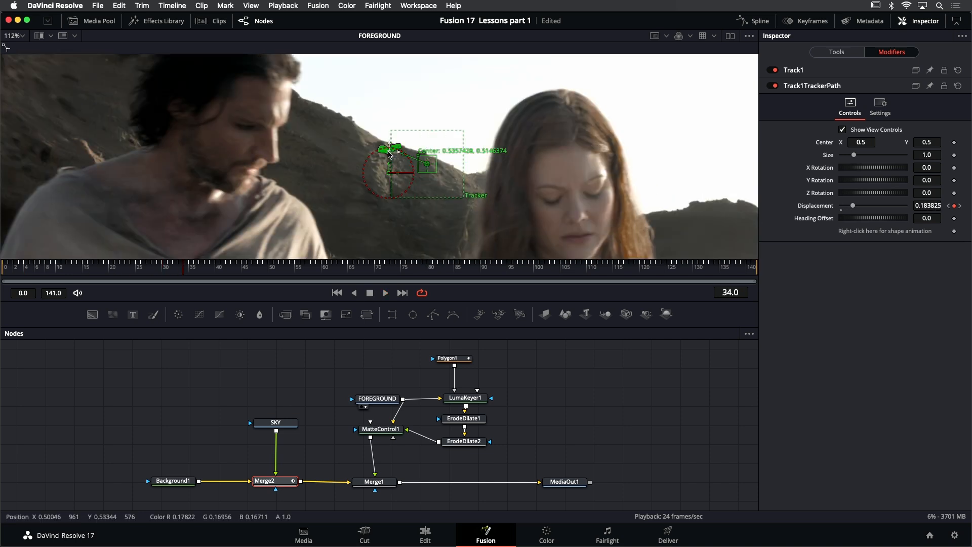
- Step back and forth through the clip's final frames to examine the track, stopping at frame 137
key("End")
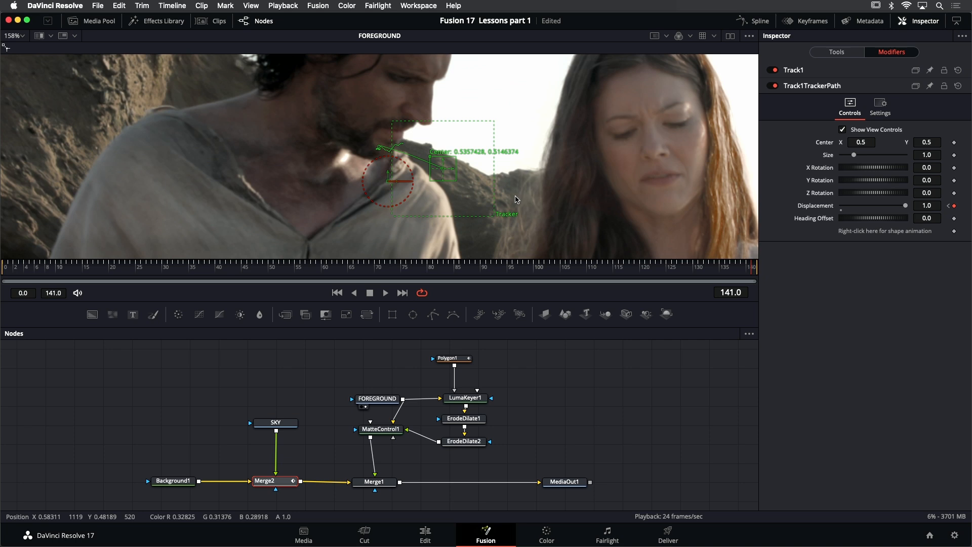
key("Left")
key("Left")
key("Left")
key("Left")
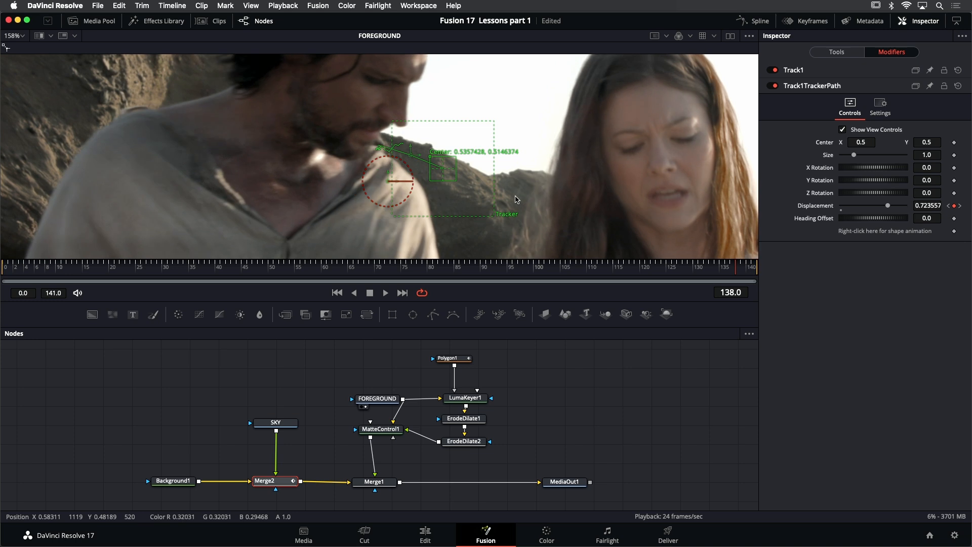
key("Left")
key("Left")
key("Left")
key("Left")
key("Left")
key("Left")
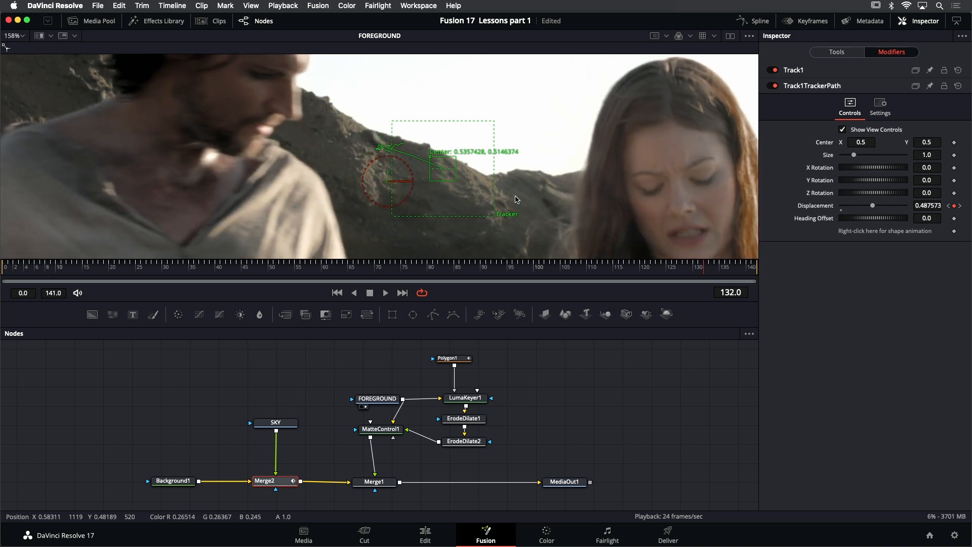
key("Left")
key("Left")
key("Left")
key("Right")
key("Right")
key("Right")
key("Right")
key("Right")
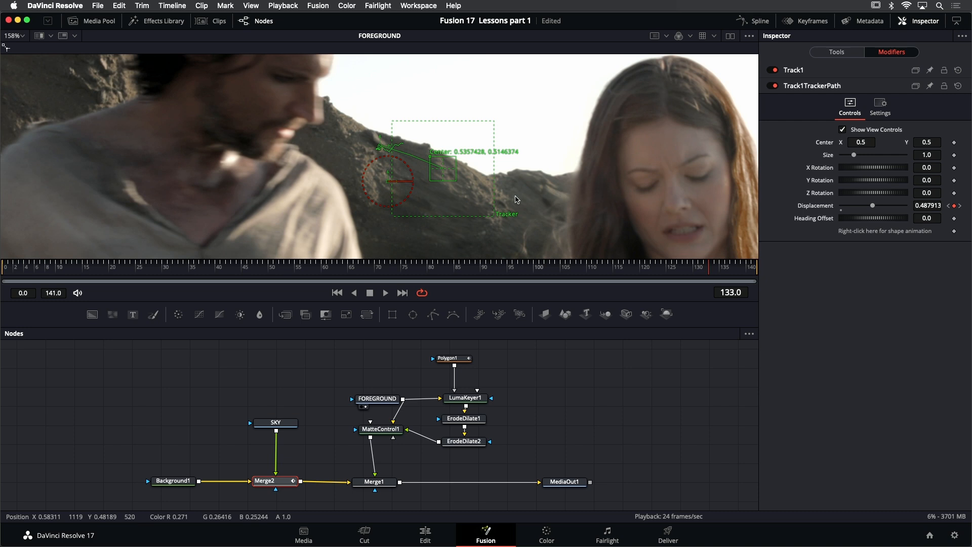
key("Right")
key("Right")
key("Right")
key("Right")
key("Right")
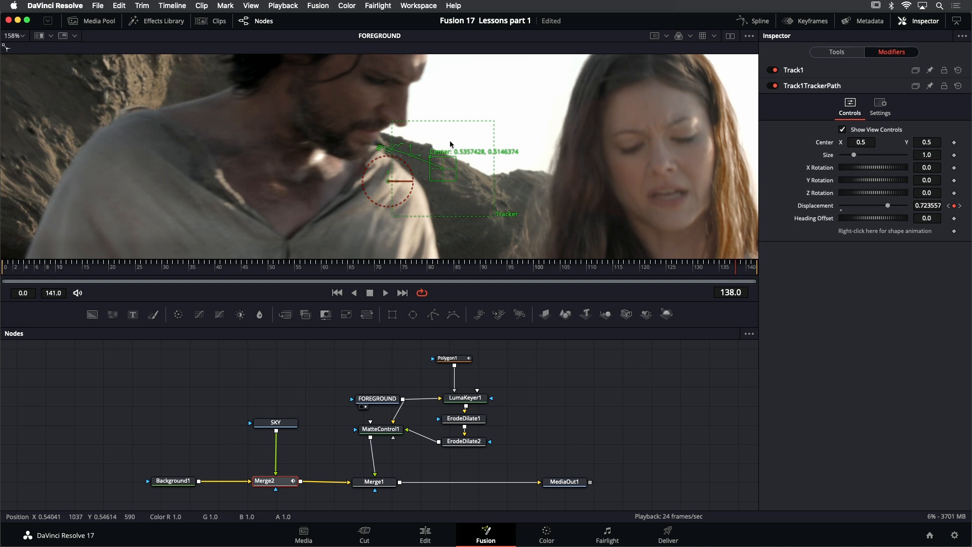
key("Left")
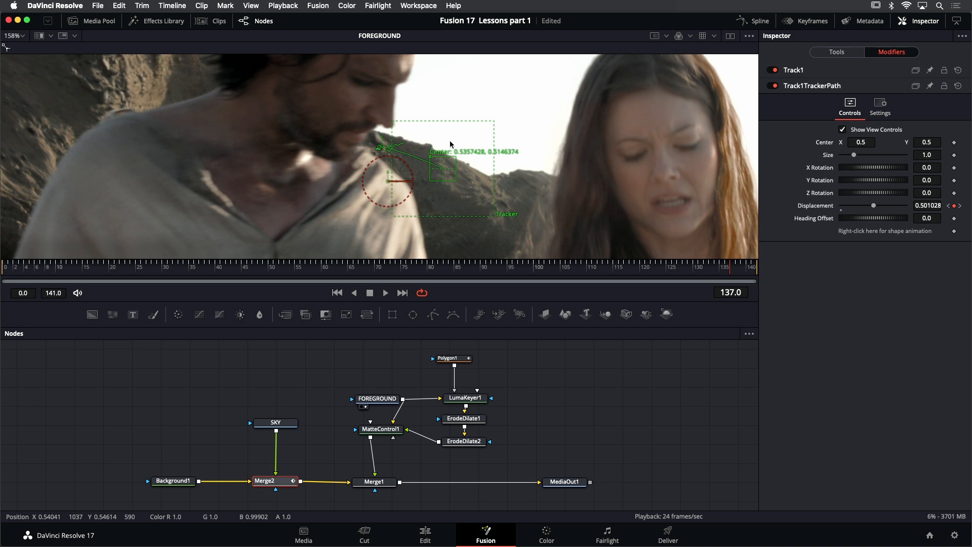
- Set Track1's Path Center to Track Center (Append) and move the tracker onto the cliff face behind the man at frame 137
left_click(818, 74)
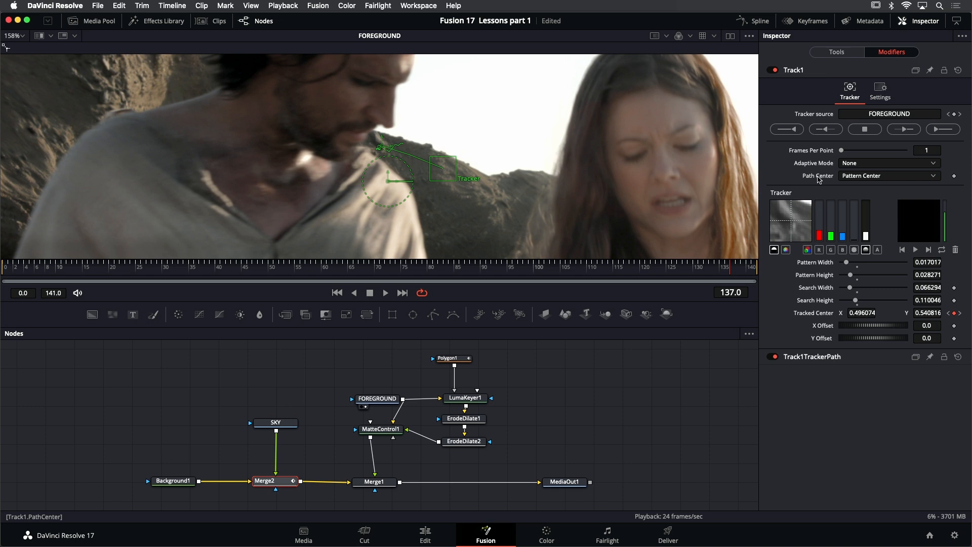
left_click(880, 175)
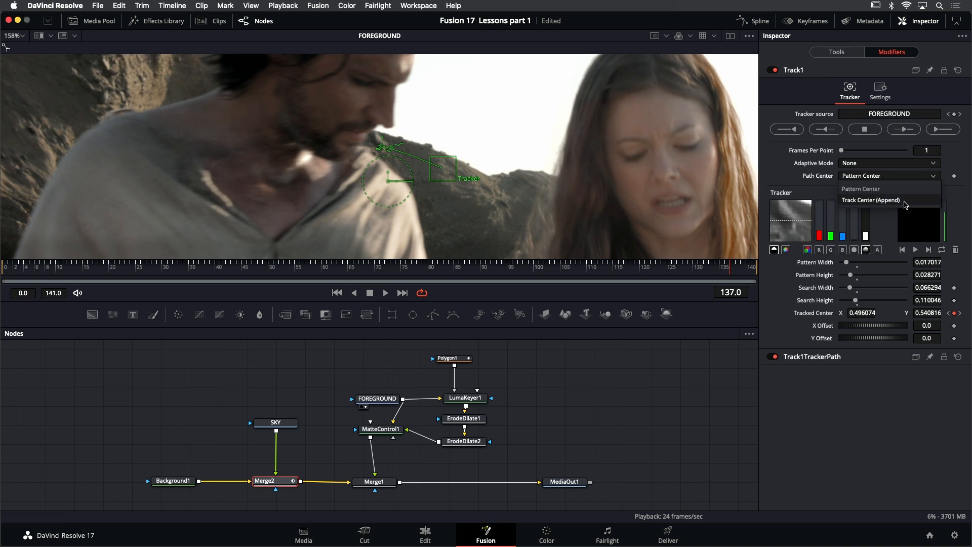
left_click(905, 202)
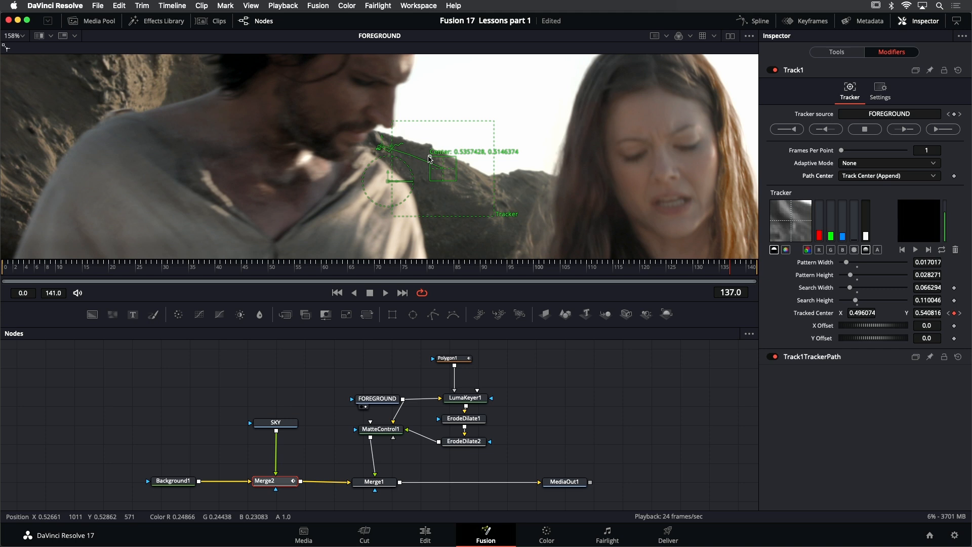
left_click_drag(298, 154, 440, 193)
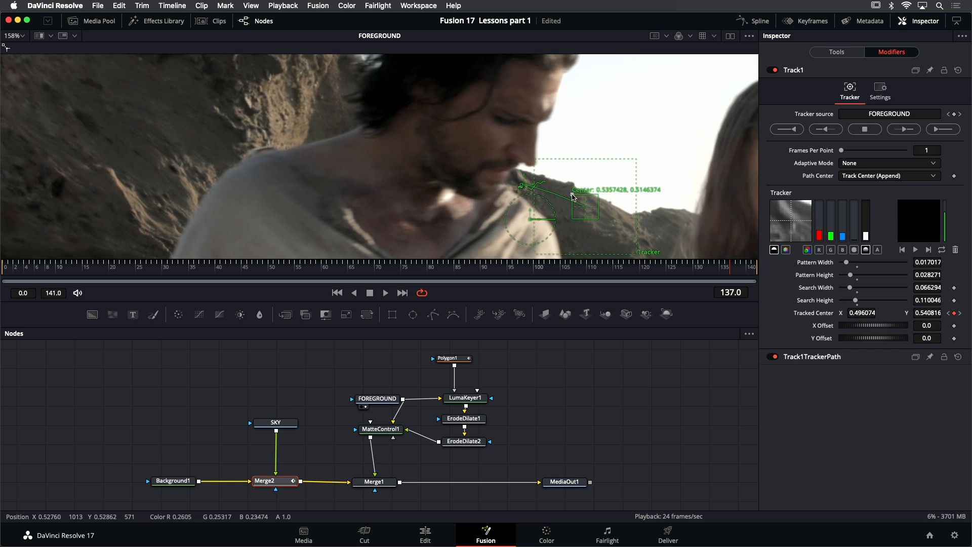
left_click_drag(590, 192, 255, 113)
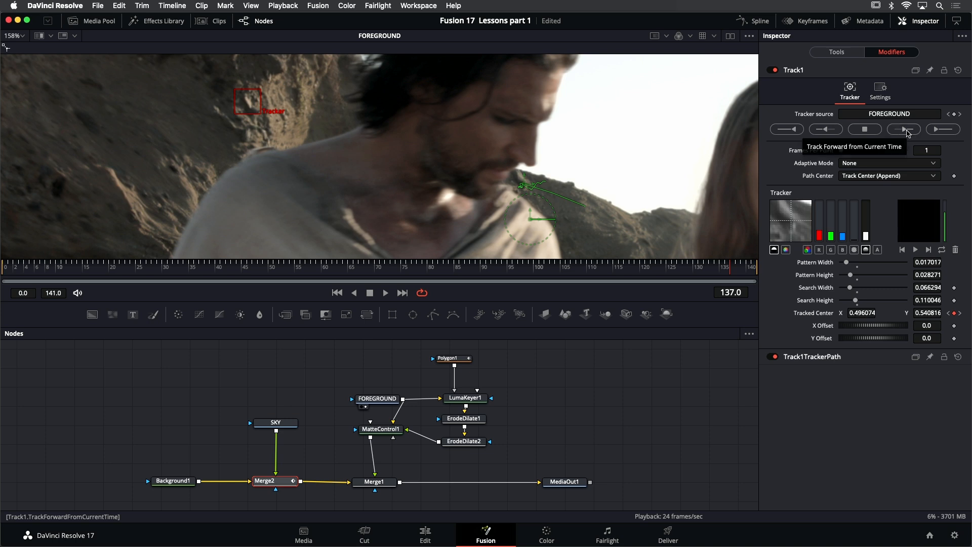
- Track forward from frame 137 to the end of the clip and play back the result
left_click(905, 129)
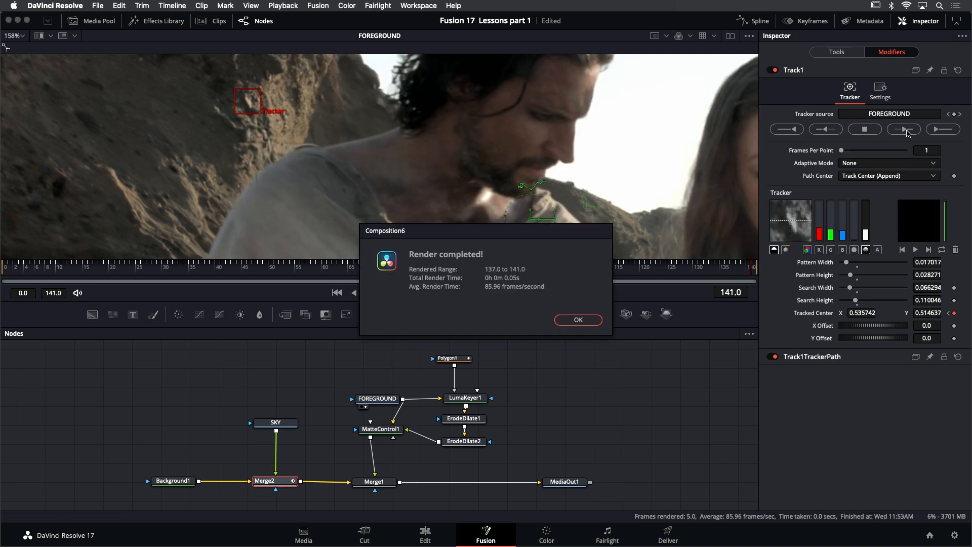
left_click(567, 319)
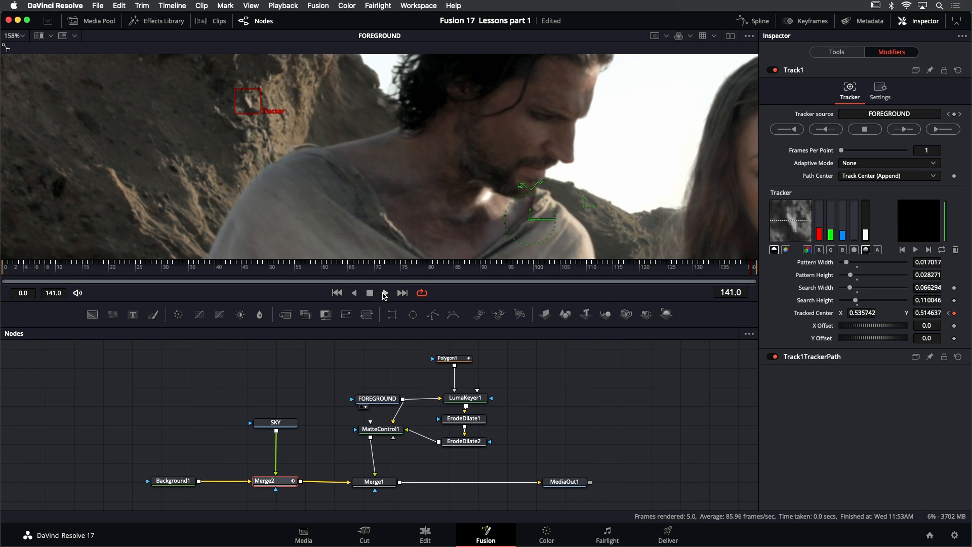
left_click(385, 293)
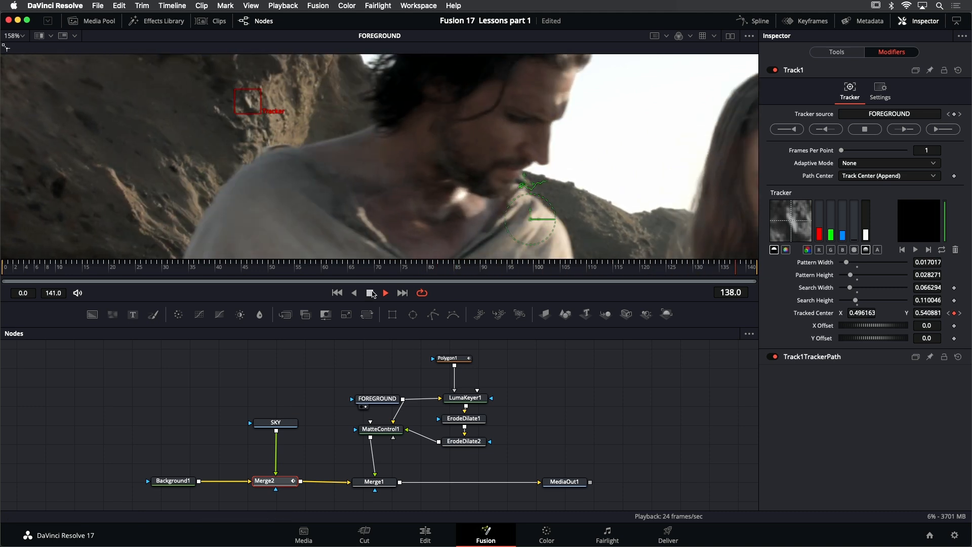
left_click(370, 292)
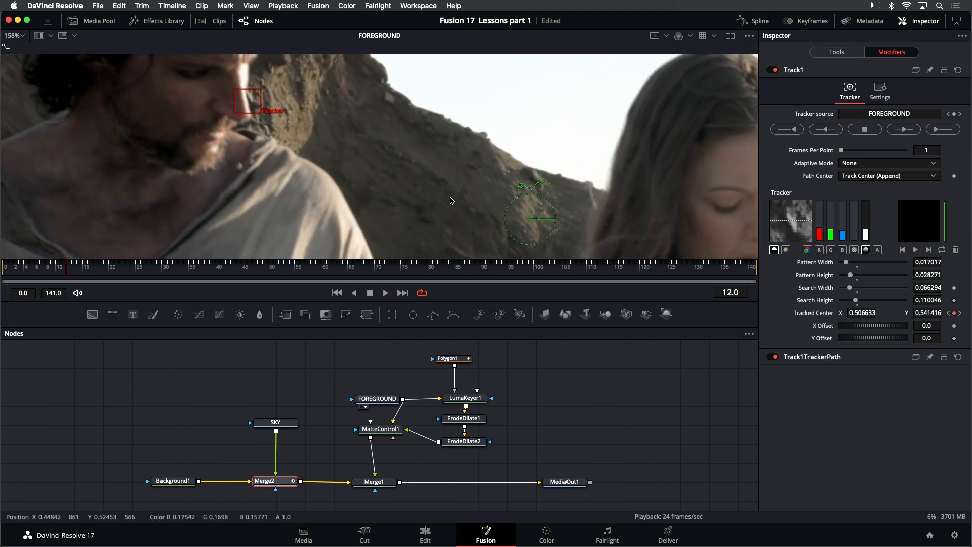
- Fit the image in the viewer, display Merge2 and play back the tracked sky from frame 0, stopping at frame 11
key("super+f")
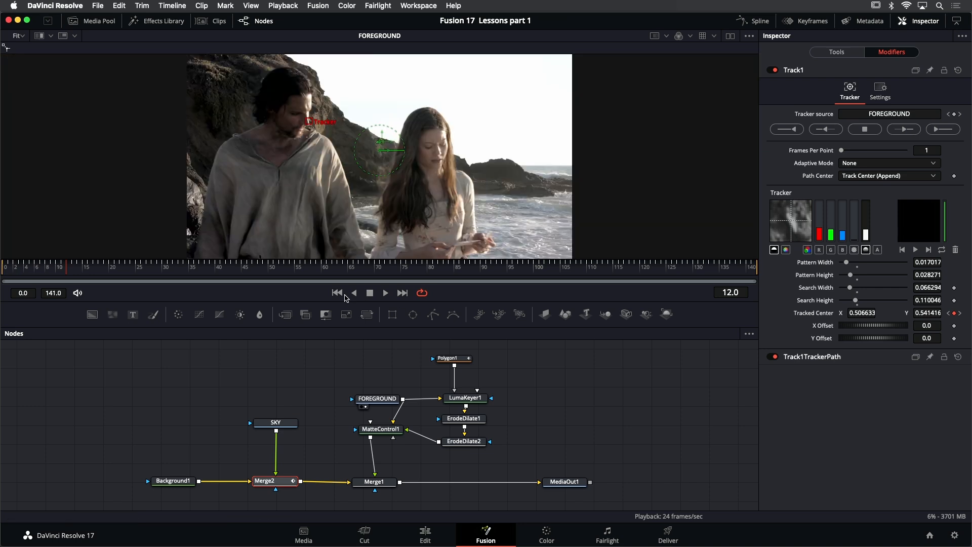
left_click(337, 292)
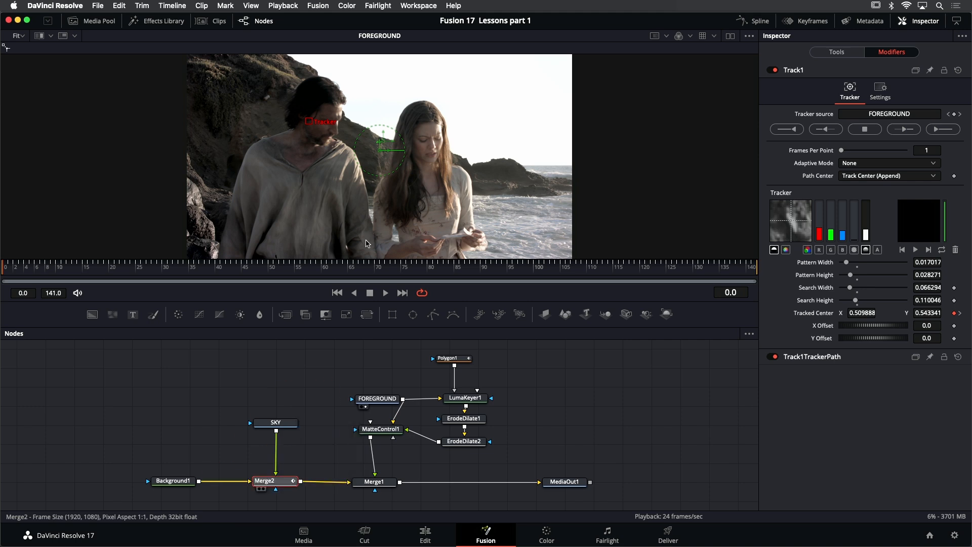
key("1")
left_click(387, 293)
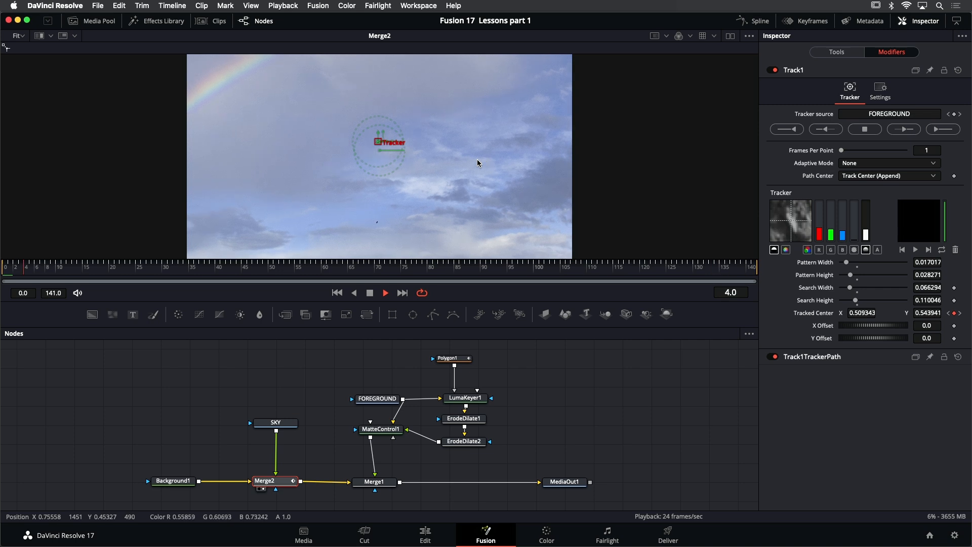
left_click(370, 293)
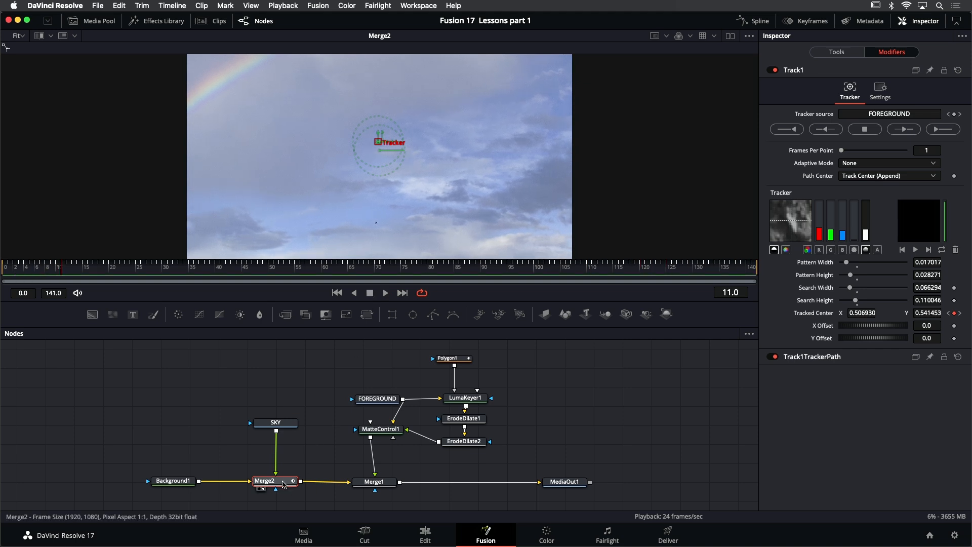
- Examine Merge2's Center parameter and its modifier options without changing them, and return to the Track1 modifier settings
mouse_move(384, 155)
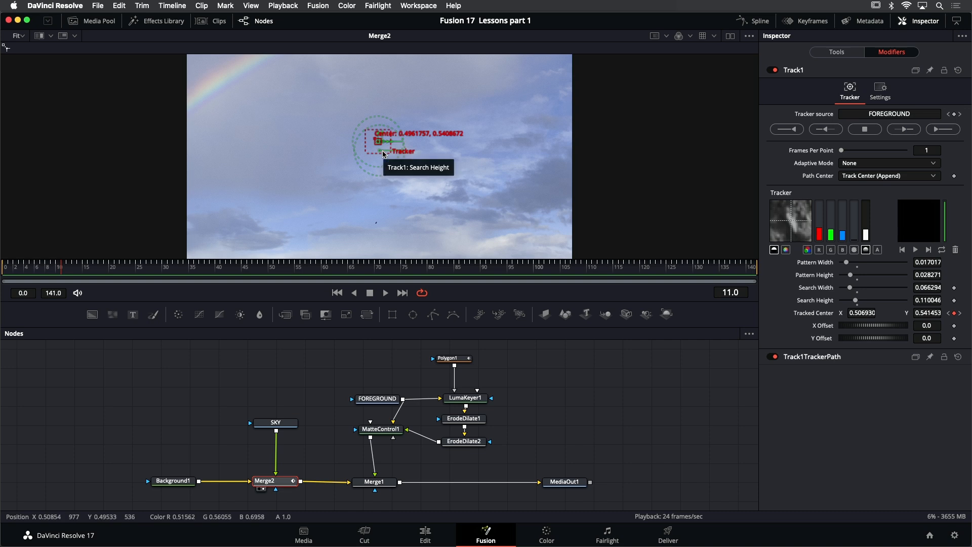
left_click(823, 53)
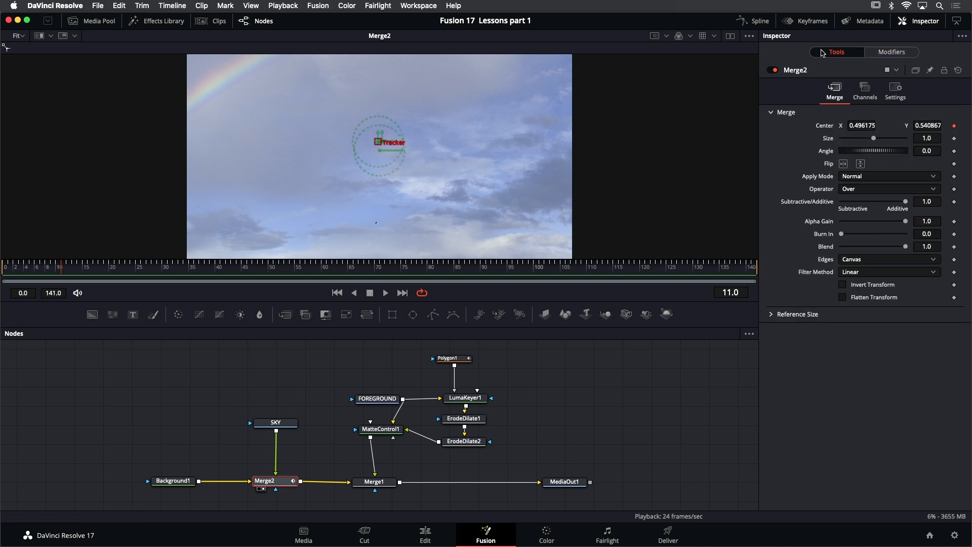
right_click(380, 144)
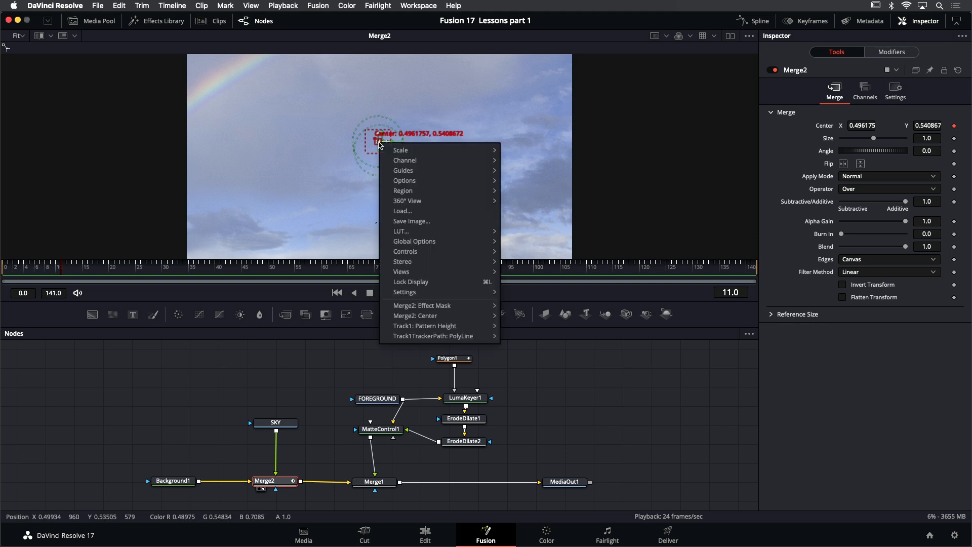
mouse_move(435, 317)
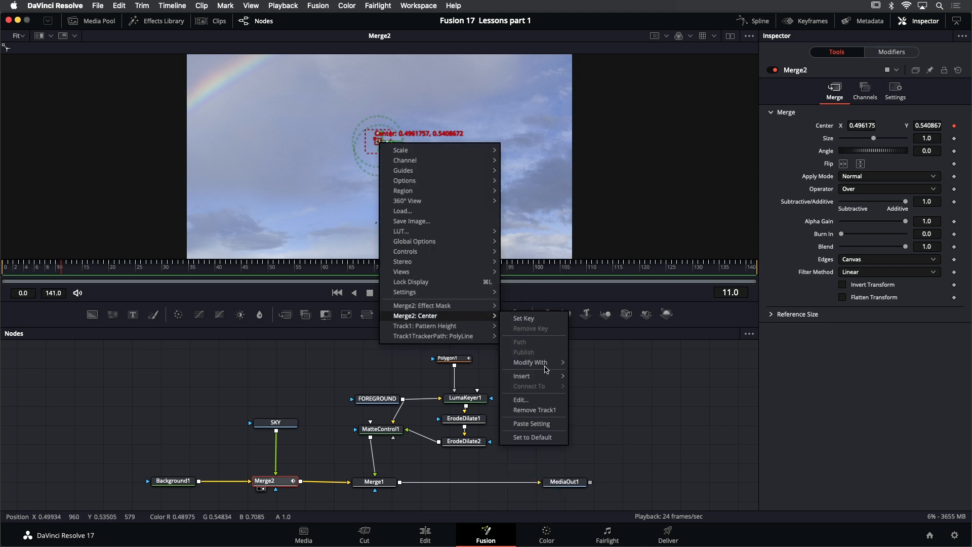
mouse_move(549, 363)
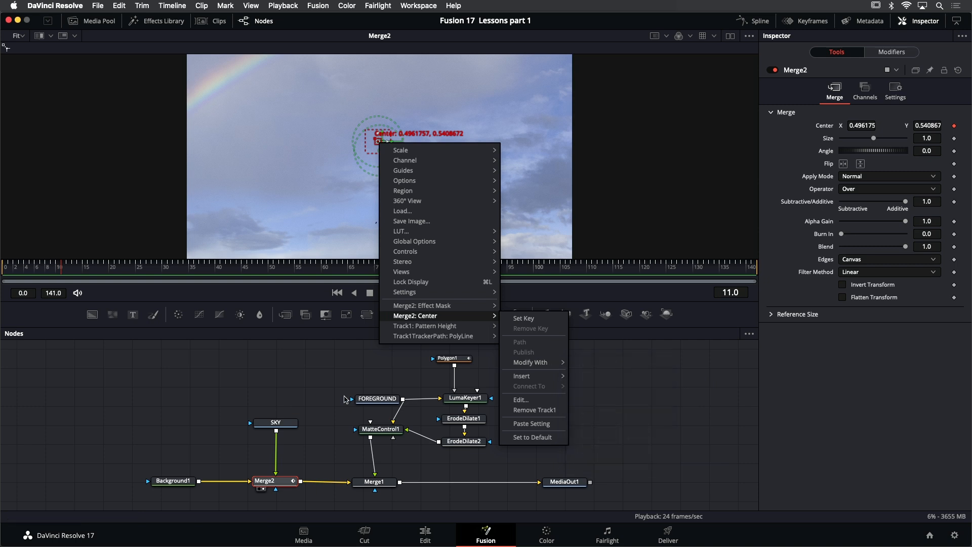
left_click(317, 389)
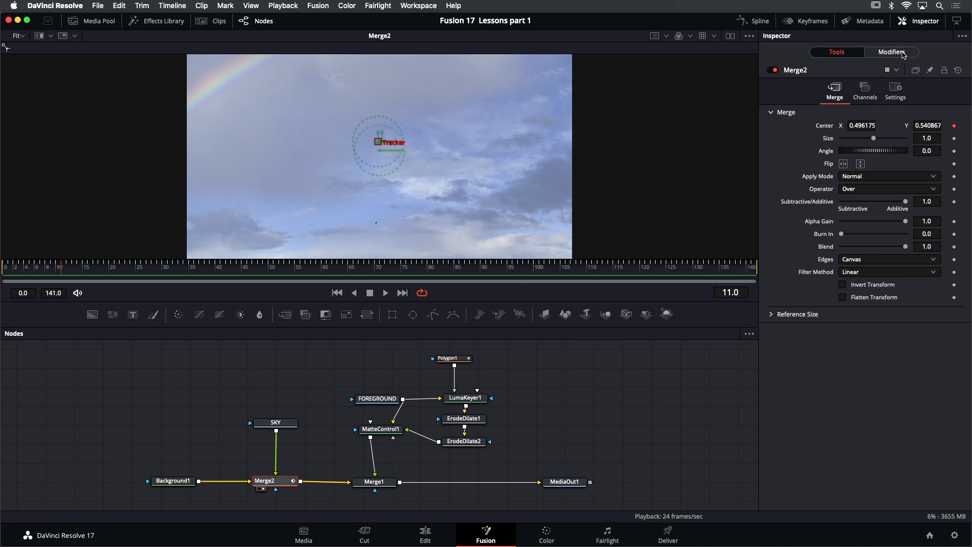
left_click(891, 52)
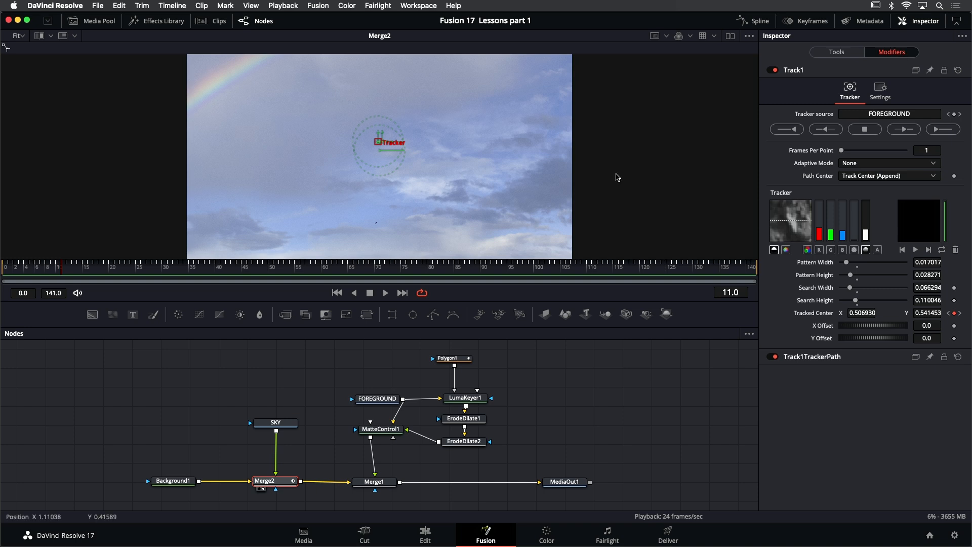
- Select Merge1 and display the composite of the keyed foreground over the tracked sky in the viewer
left_click(376, 485)
key("1")
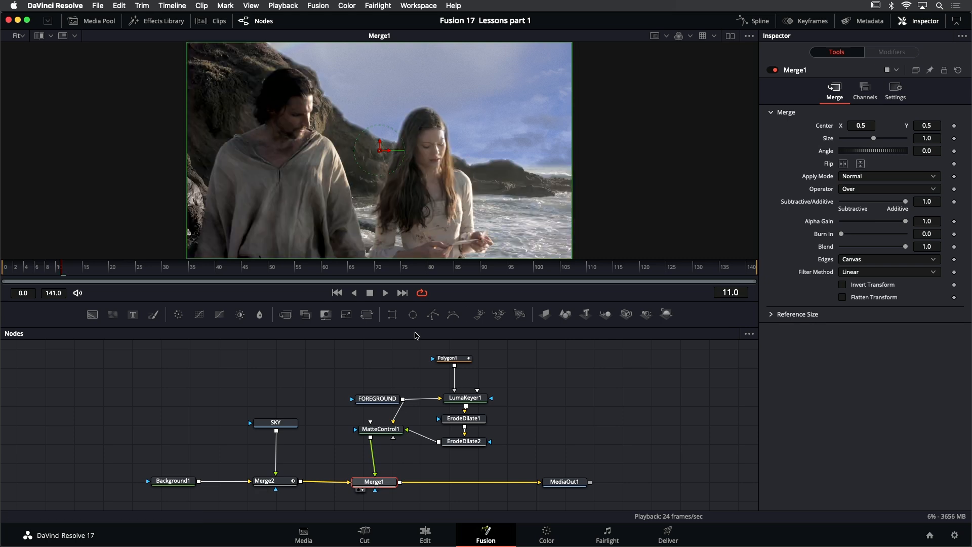
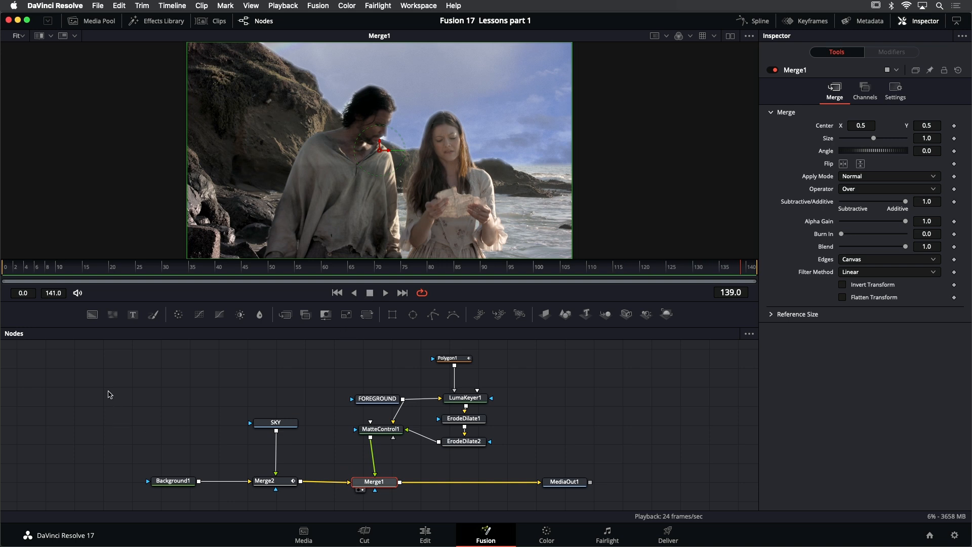
- Move the Background1, SKY and Merge2 nodes away from Merge1 to make room for more nodes between them
scroll(110, 395, "down", 1)
mouse_move(122, 371)
left_mouse_down()
mouse_move(167, 423)
mouse_move(310, 480)
left_mouse_up()
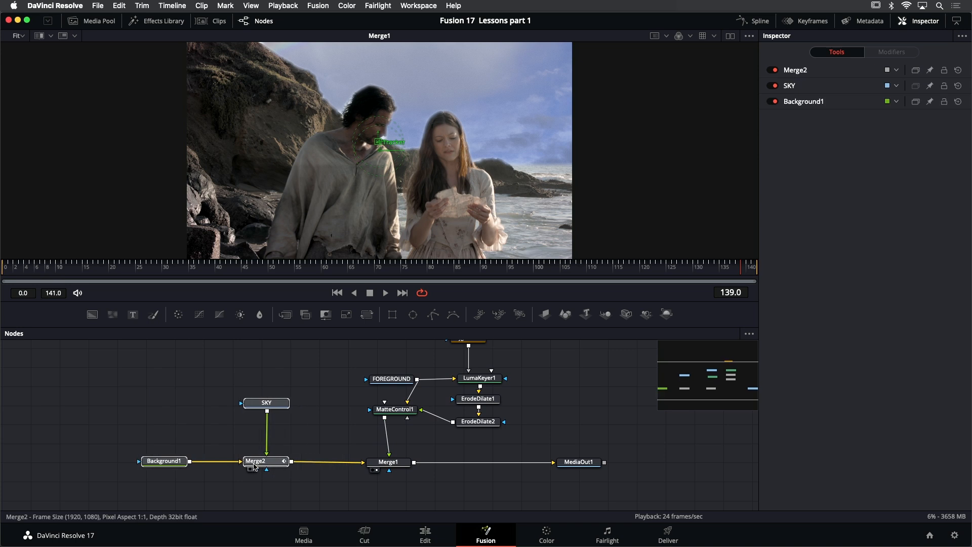
left_click_drag(254, 466, 155, 466)
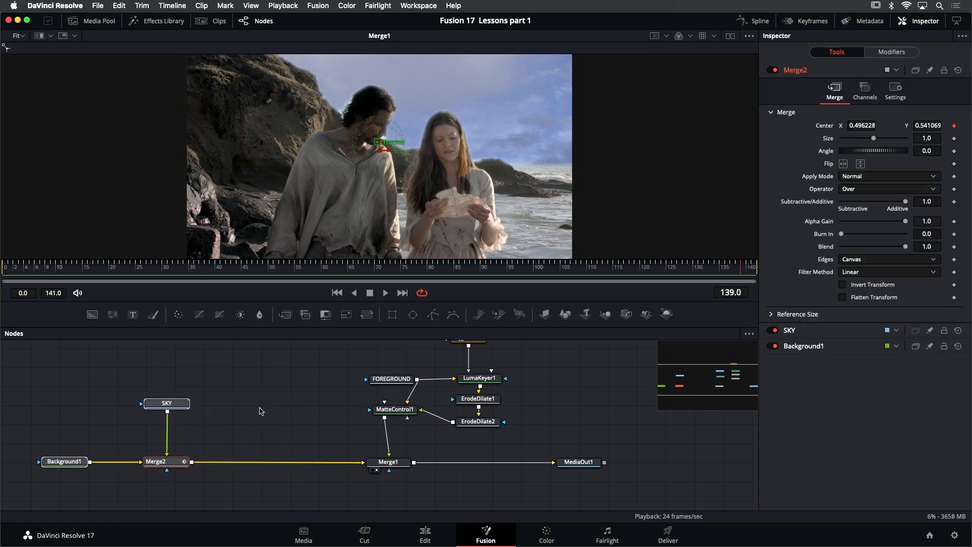
scroll(259, 408, "right", 1)
left_click(231, 442)
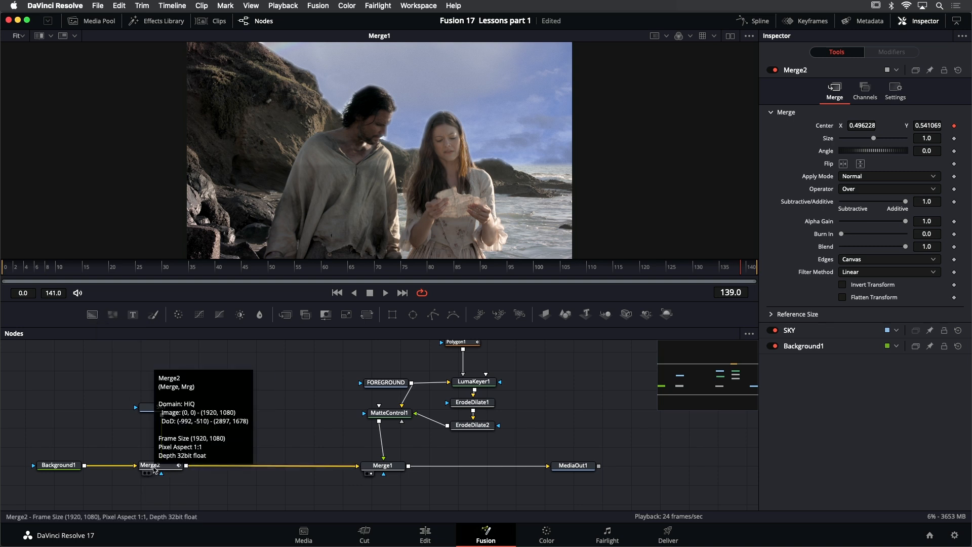
- Insert a Merge node after Merge2 and connect FOREGROUND to its foreground input
left_click(153, 469)
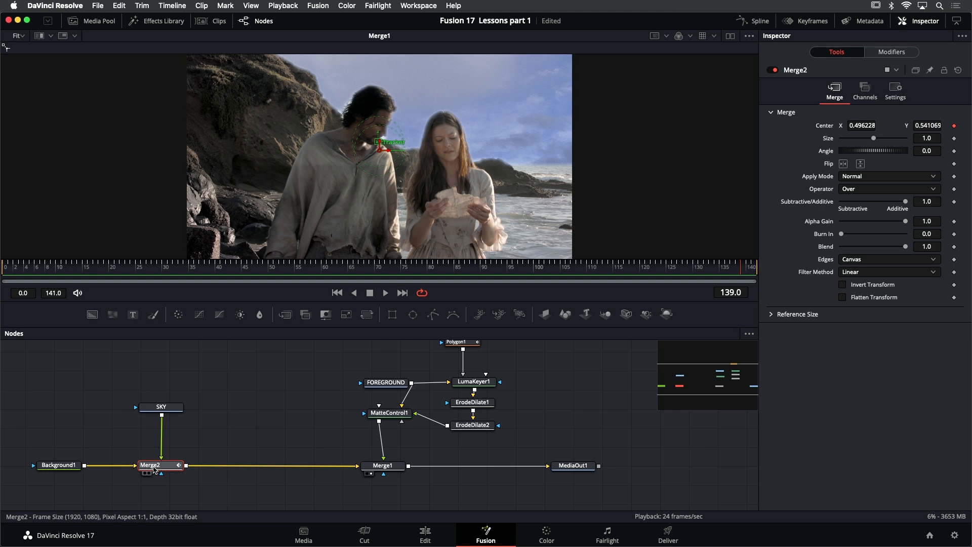
key("shift+space")
type("merg")
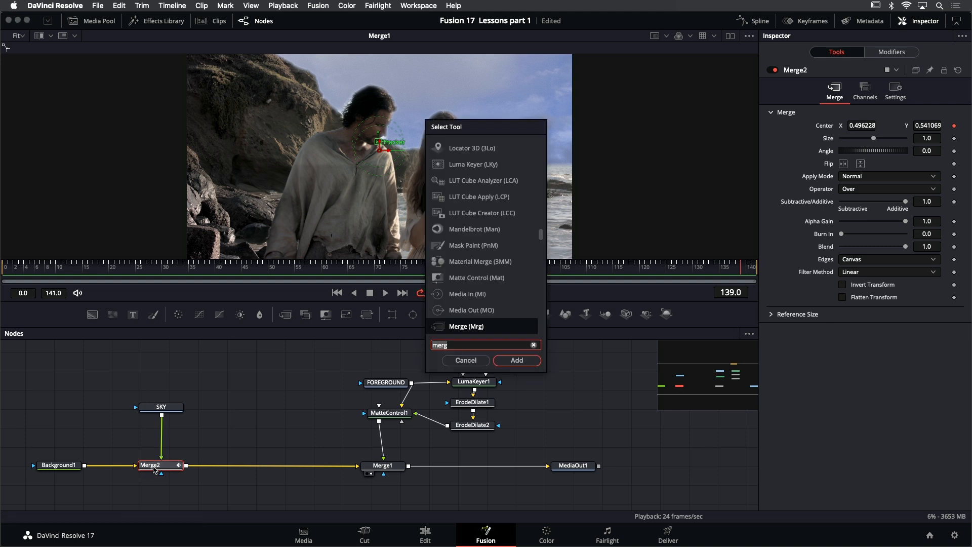
type("e")
key("Return")
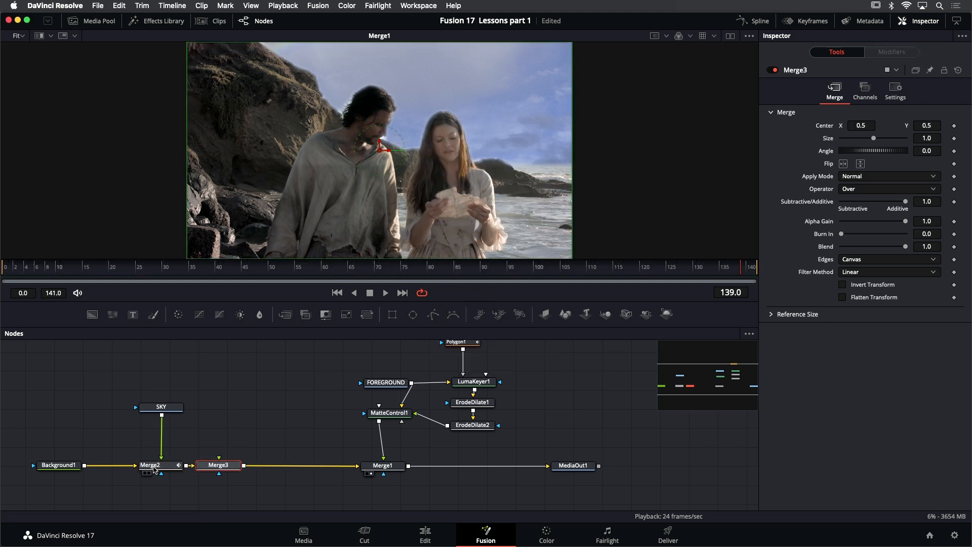
left_click_drag(229, 466, 412, 383)
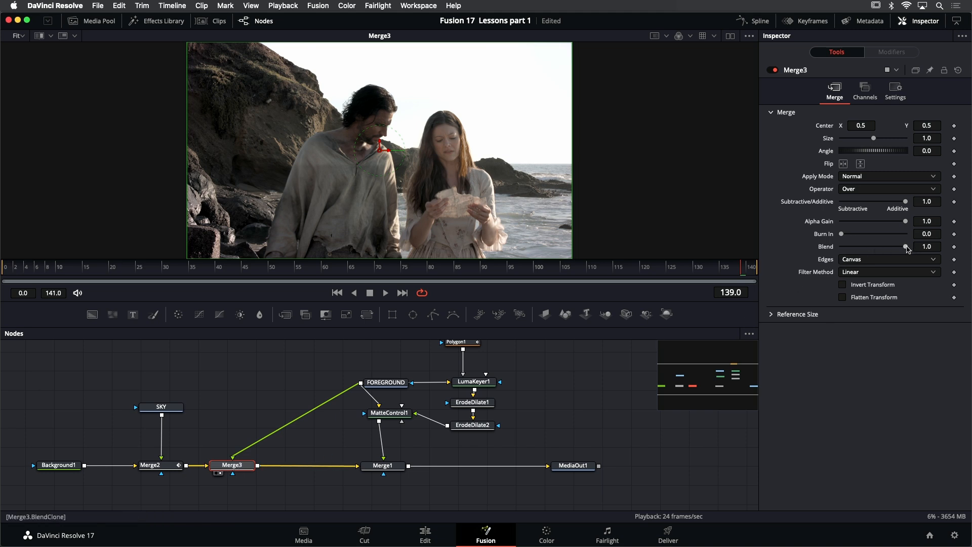
- Set Merge3's Blend to 0.165 and display Merge1 in the viewer
left_click_drag(907, 249, 853, 255)
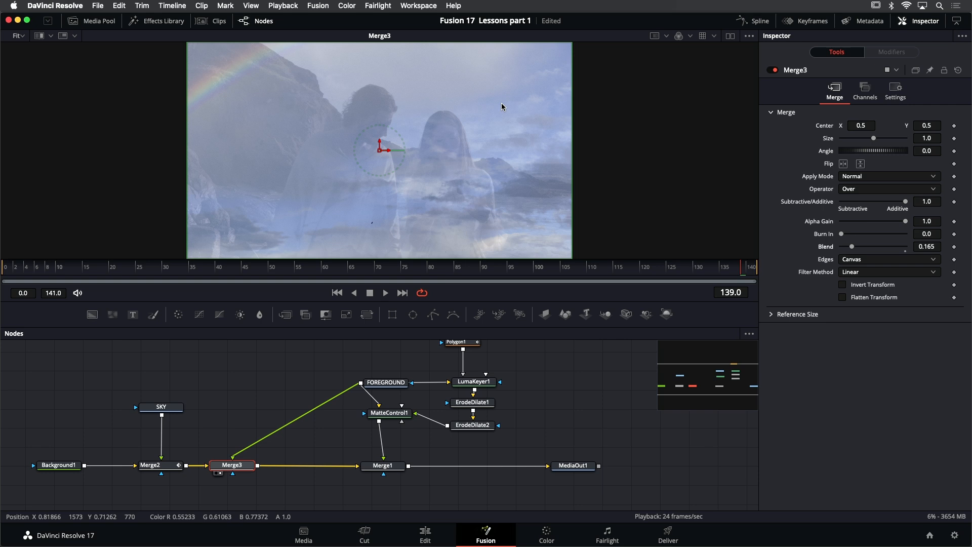
left_click(394, 470)
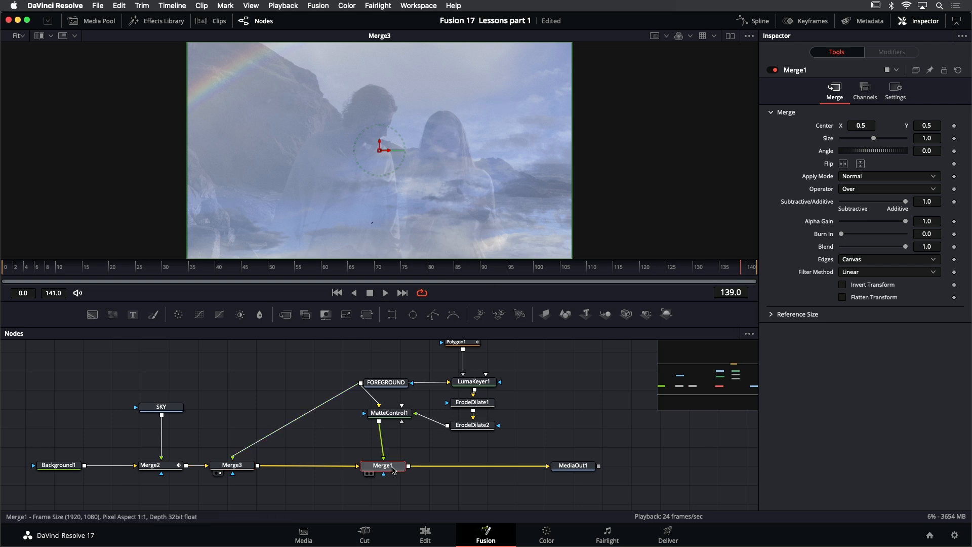
key("1")
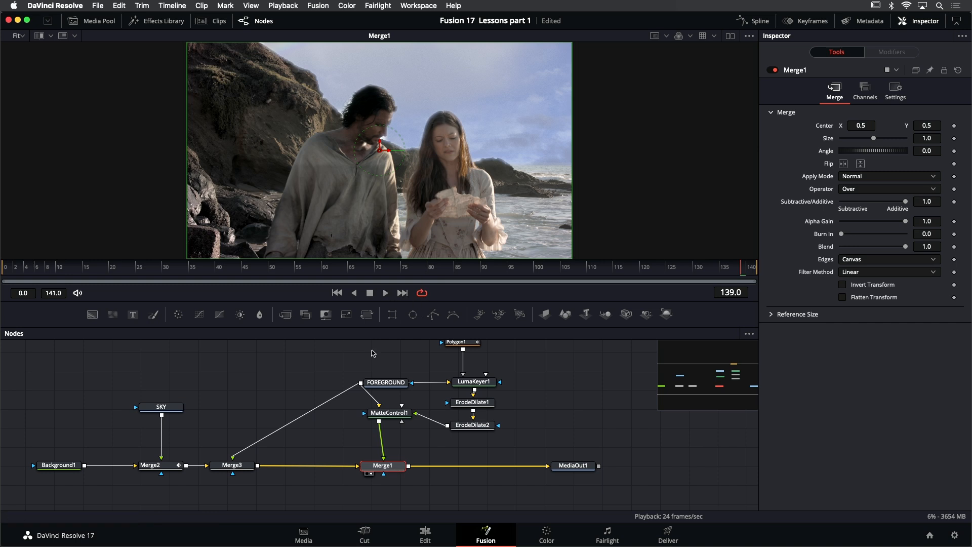
- Disable and re-enable Merge3 repeatedly to compare the composite with and without it, leaving it enabled
left_click(243, 469)
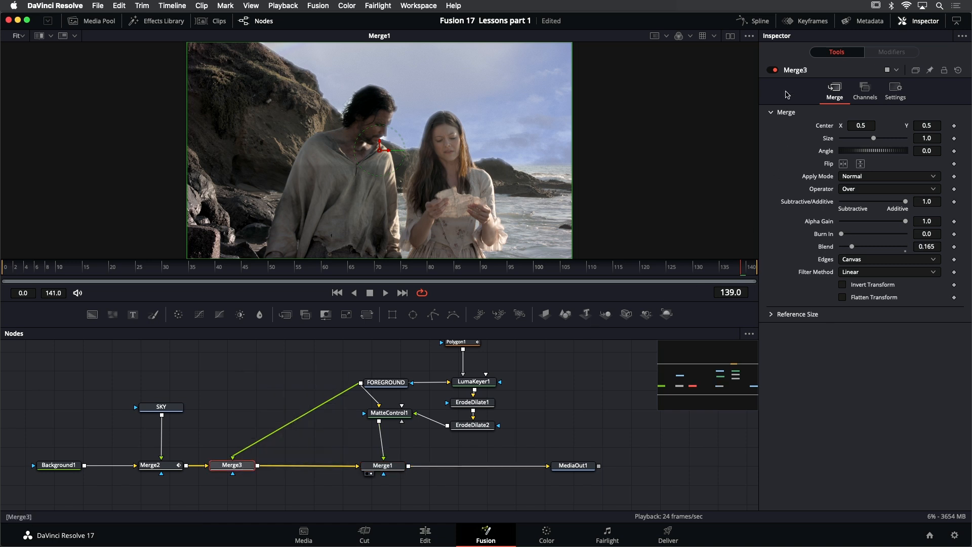
left_click(775, 70)
left_click(773, 71)
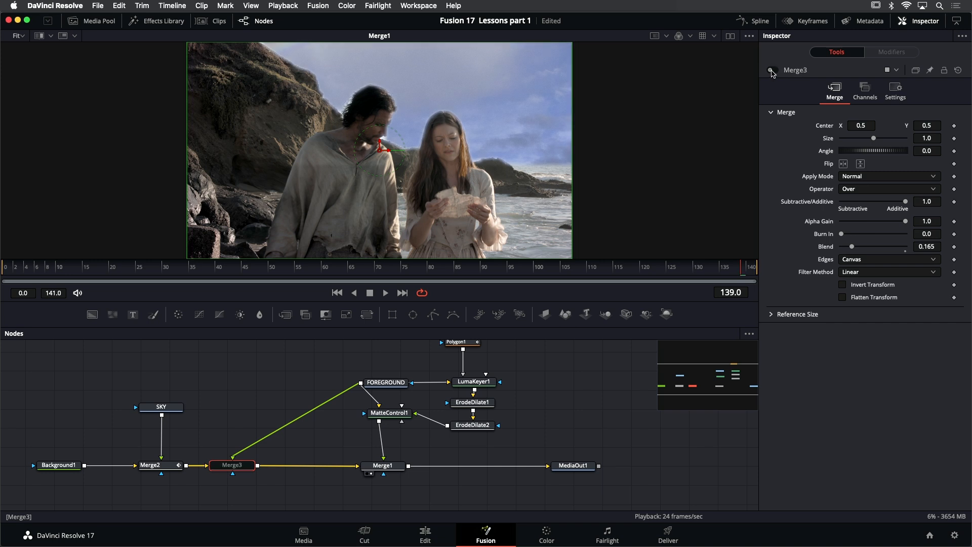
left_click(773, 71)
left_click(774, 71)
left_click(773, 71)
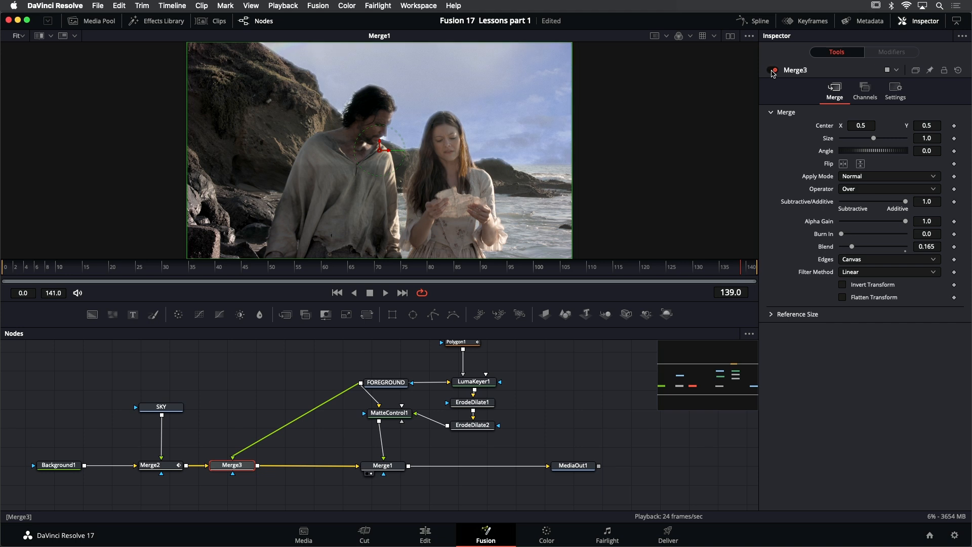
left_click(773, 71)
left_click(773, 71)
left_click(773, 71)
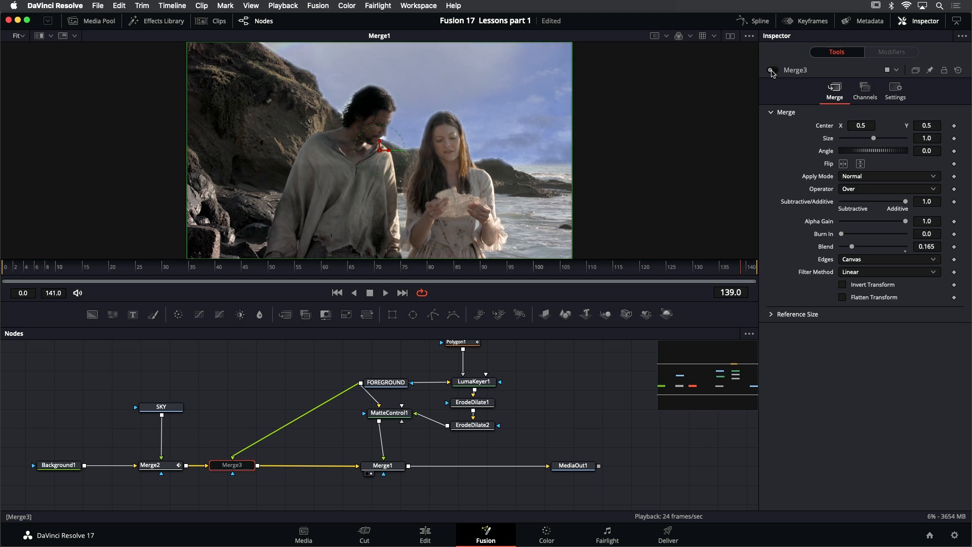
left_click(773, 71)
left_click(773, 71)
left_click(773, 71)
left_click(773, 71)
left_click(774, 71)
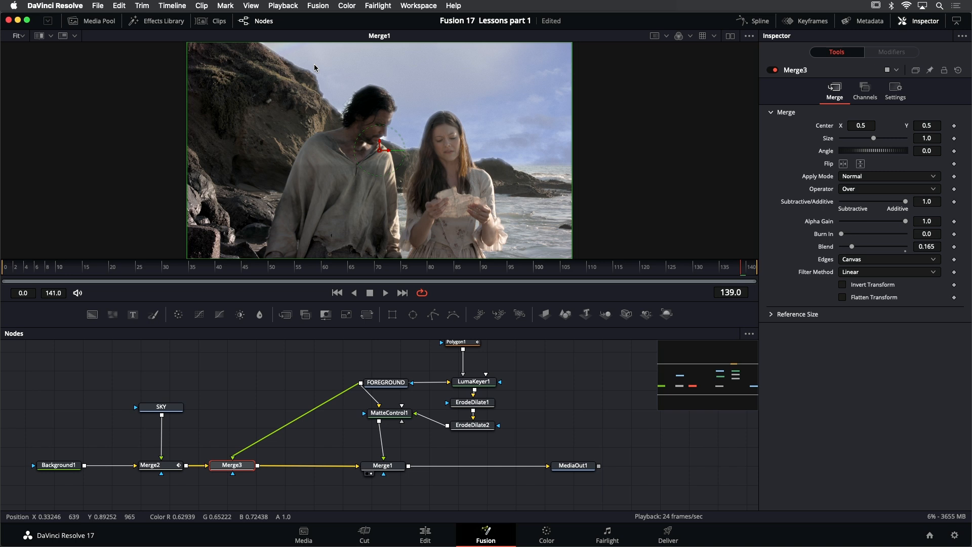
- Switch to dual viewers and show Merge3 beside Merge1, centring its image in the viewer
left_click(735, 38)
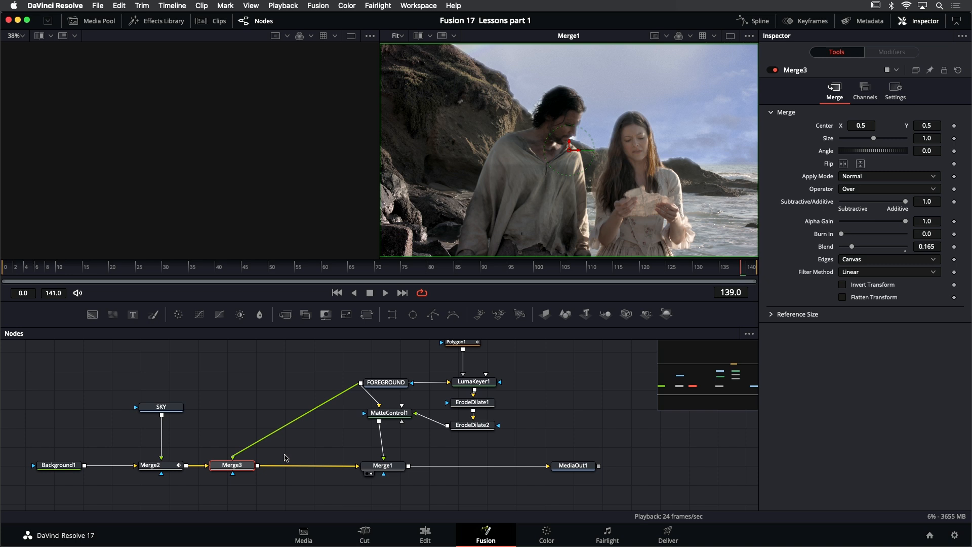
left_click_drag(244, 466, 205, 169)
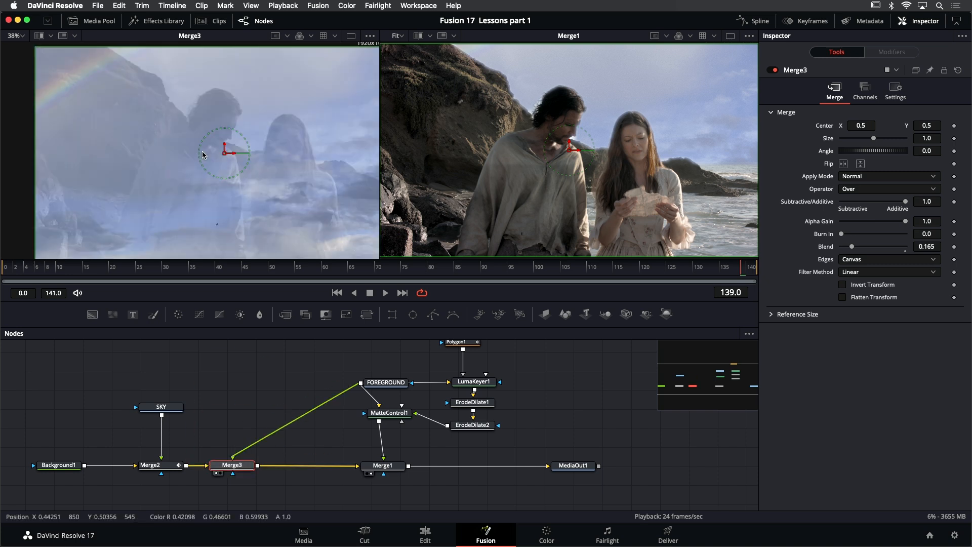
left_click_drag(239, 92, 205, 92)
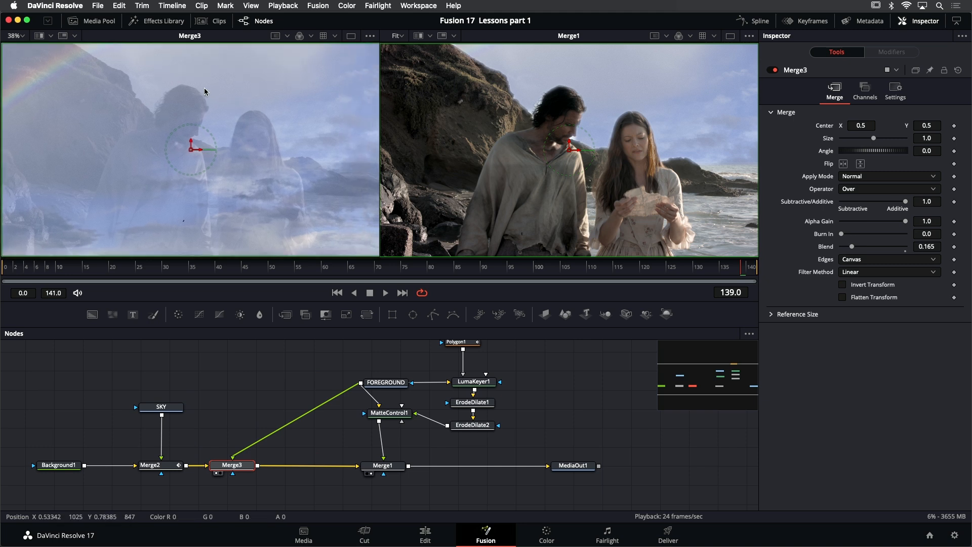
- Turn on the split wipe for Merge3, load FOREGROUND as its B side, and sweep the divider to compare them
left_click(39, 36)
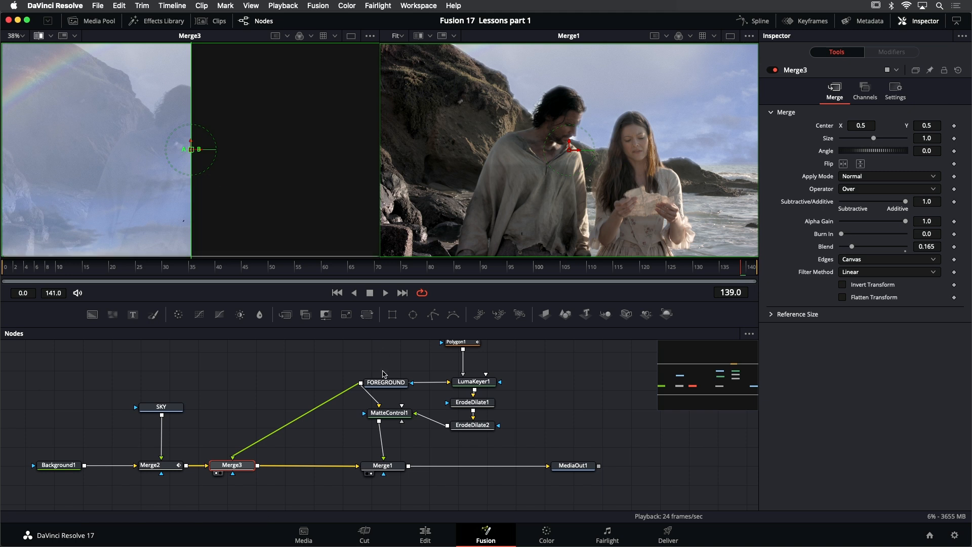
left_click_drag(387, 383, 285, 158)
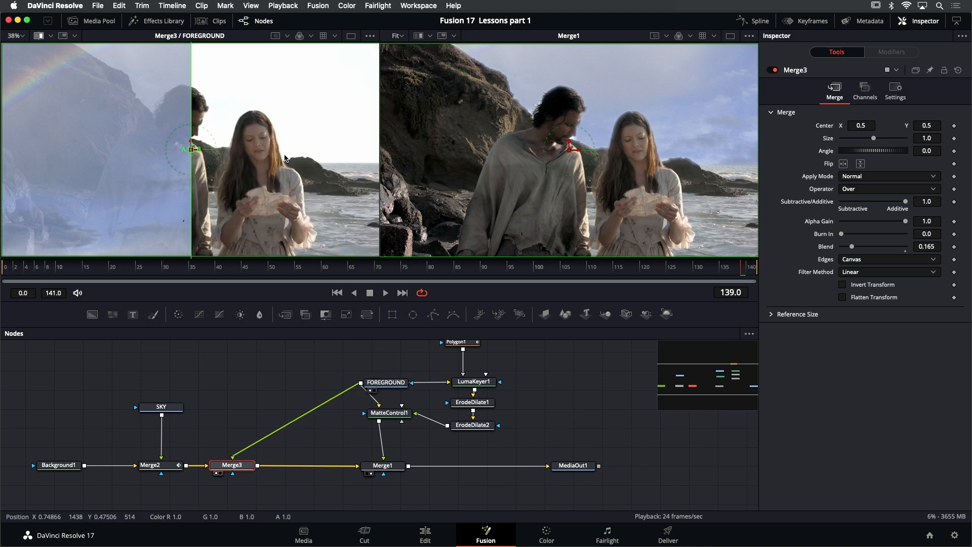
left_click(255, 382)
left_click_drag(191, 150, 218, 98)
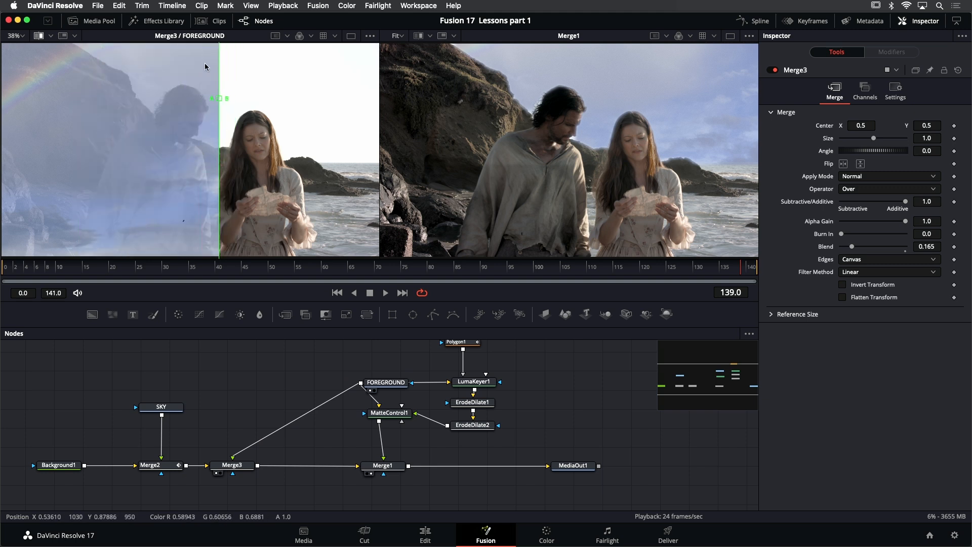
left_click_drag(220, 99, 331, 100)
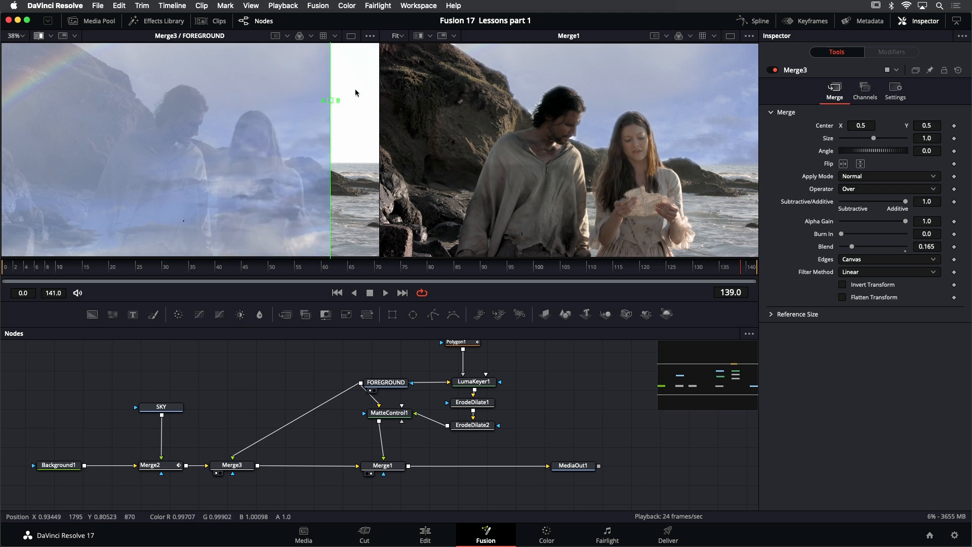
left_click_drag(332, 104, 209, 96)
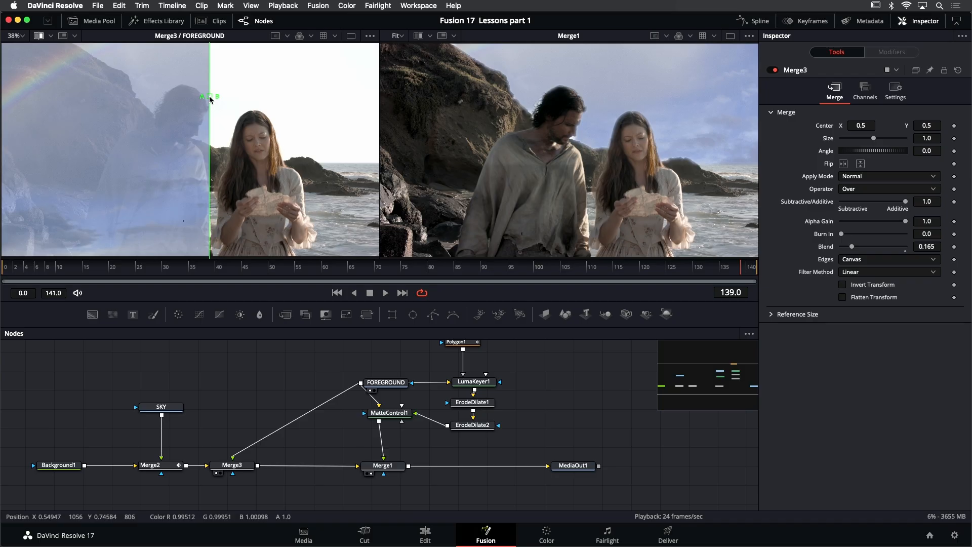
left_click_drag(209, 97, 241, 96)
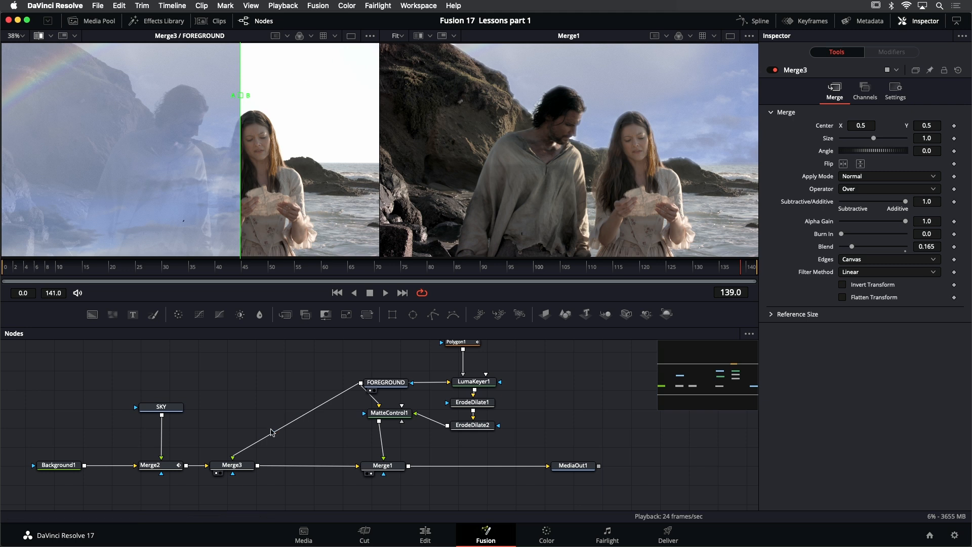
- Insert another Merge node after Merge3 and connect FOREGROUND to its foreground input
left_click(238, 468)
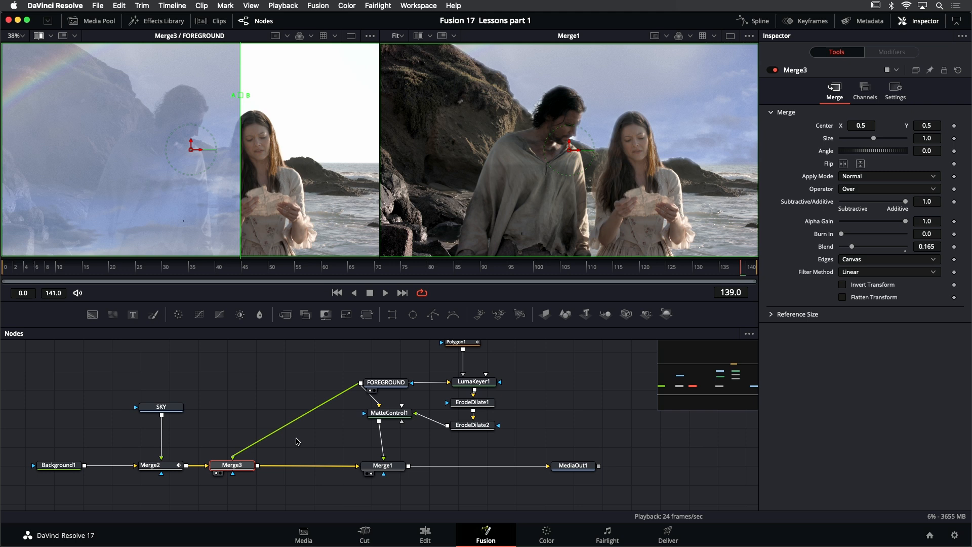
key("shift+space")
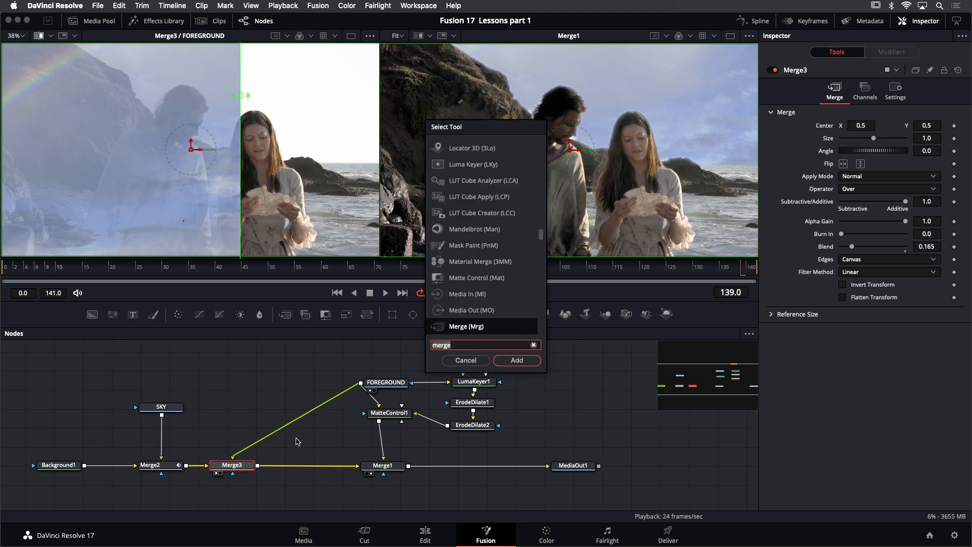
type("merg")
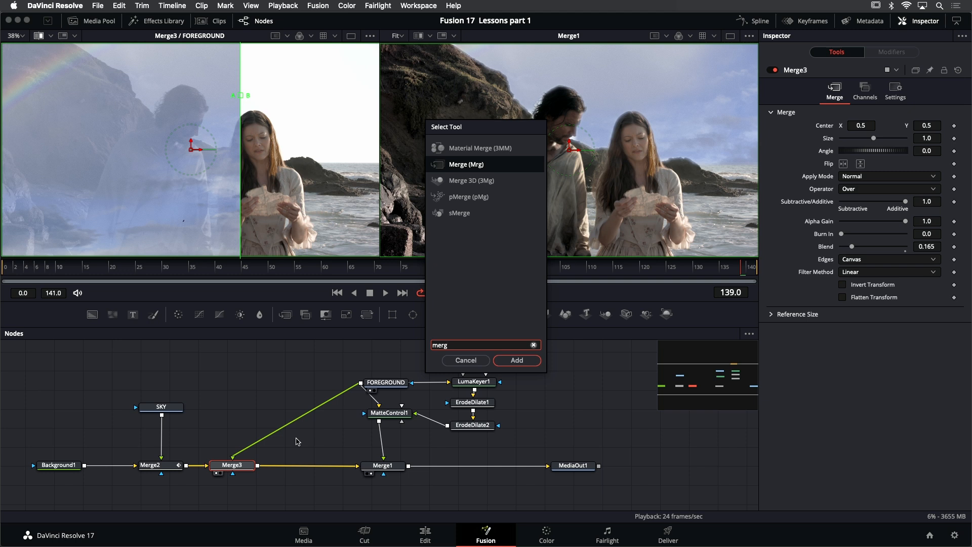
key("Return")
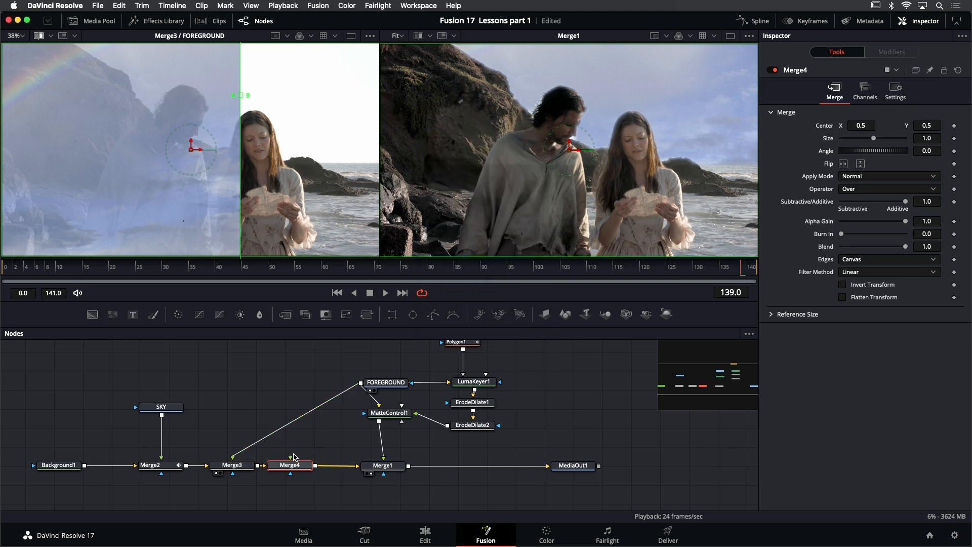
left_click_drag(290, 458, 361, 384)
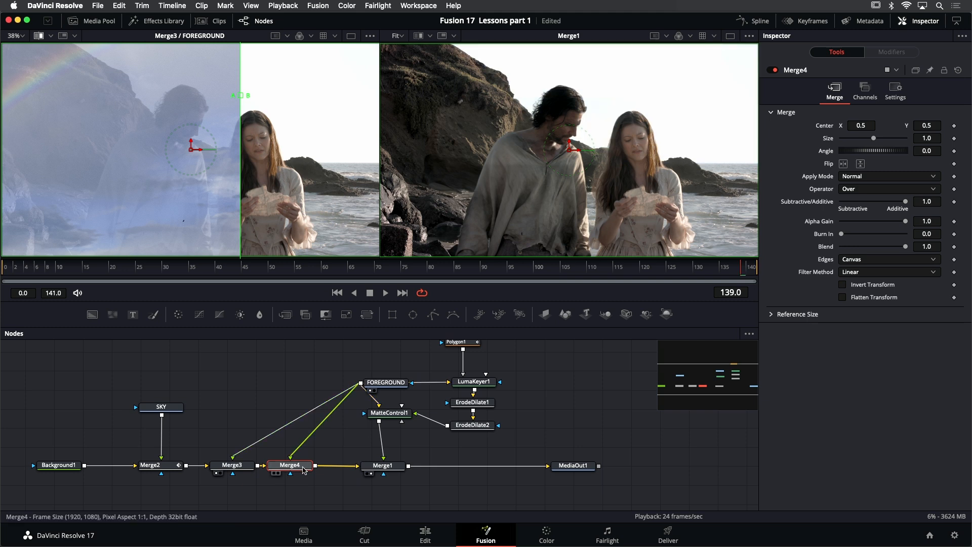
left_click_drag(304, 469, 310, 470)
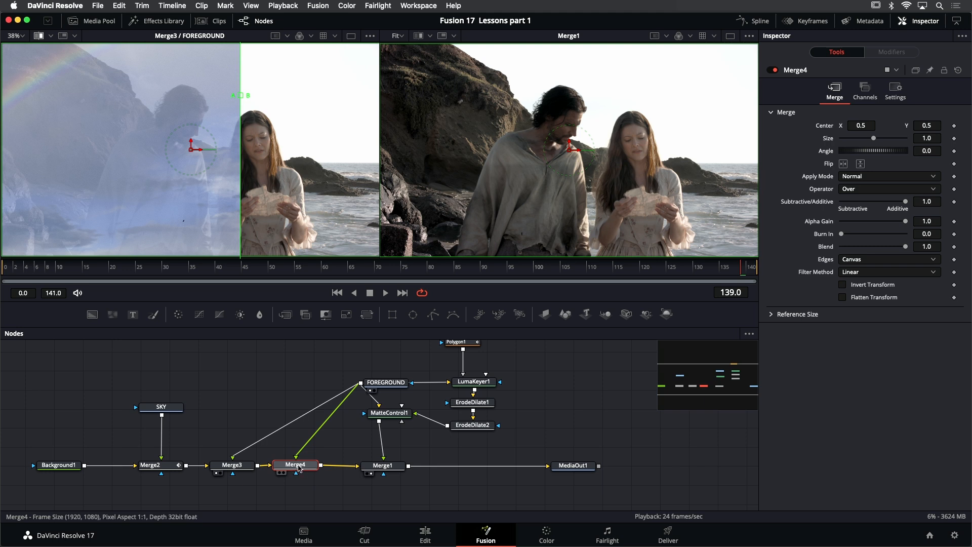
- Load Merge4 into the B side of the wipe and set its Apply Mode to Darken
left_click_drag(297, 468, 289, 177)
left_click(884, 178)
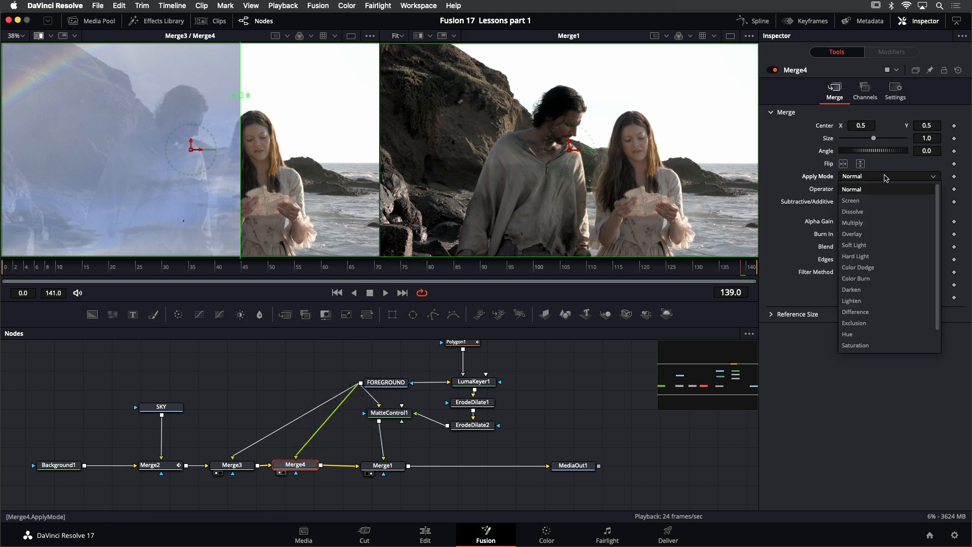
left_click(884, 291)
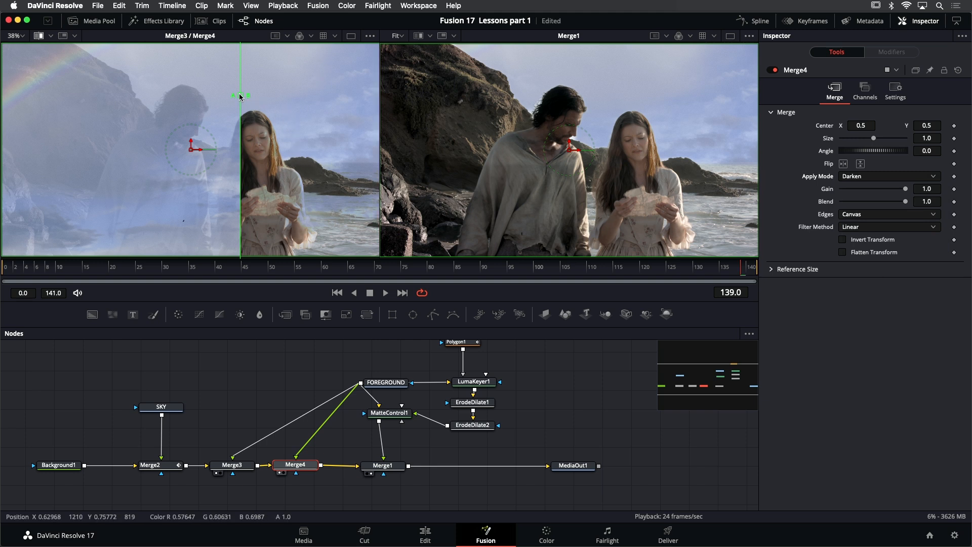
- Compare Merge3 and Merge4 across the wipe, and inspect the Merge1 composite up close
left_click_drag(240, 97, 263, 97)
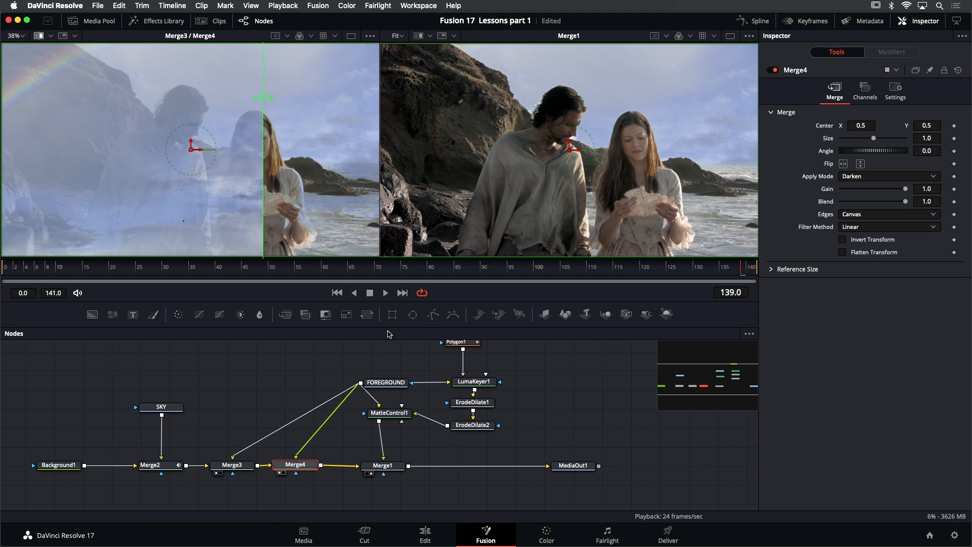
left_click(392, 470)
scroll(682, 153, "up", 3)
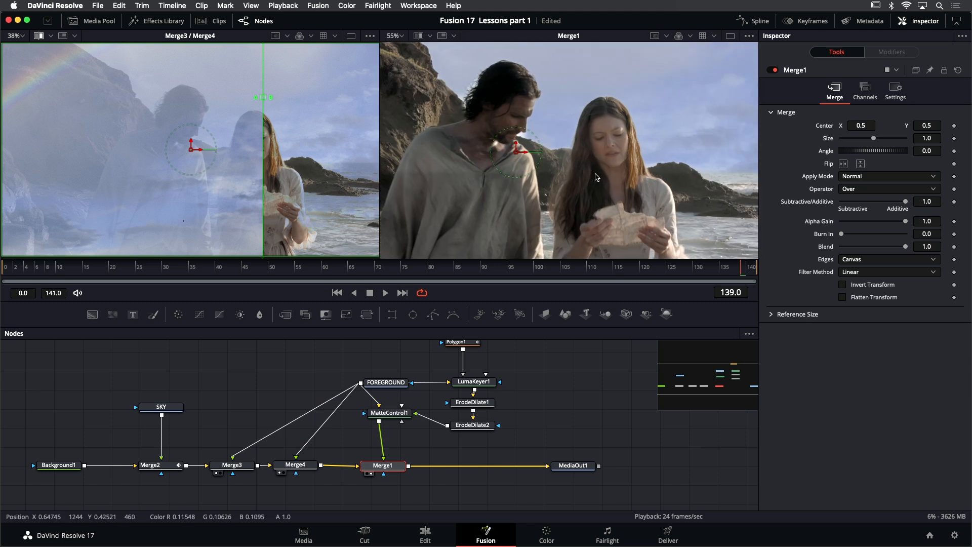
scroll(601, 178, "down", 3)
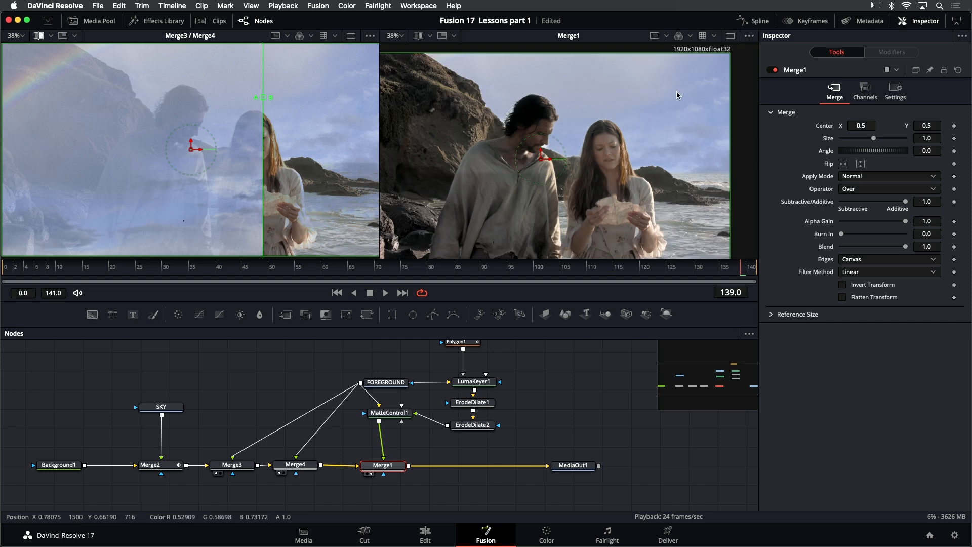
- Return to a single viewer showing Merge1 fitted to the frame and play back the composite
left_click(730, 36)
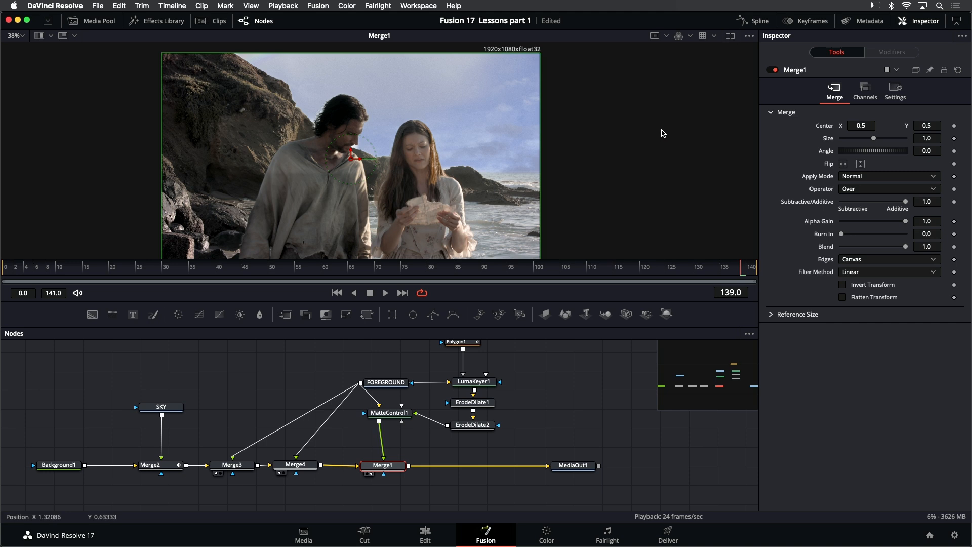
key("ctrl+f")
left_click(386, 292)
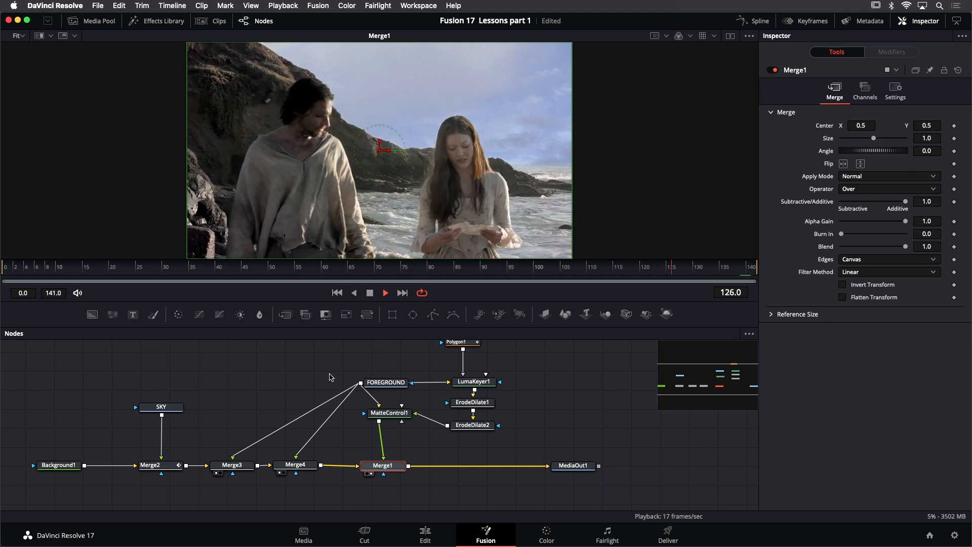
- Raise Merge3's Blend to 0.37 while the composite is playing
left_click(239, 466)
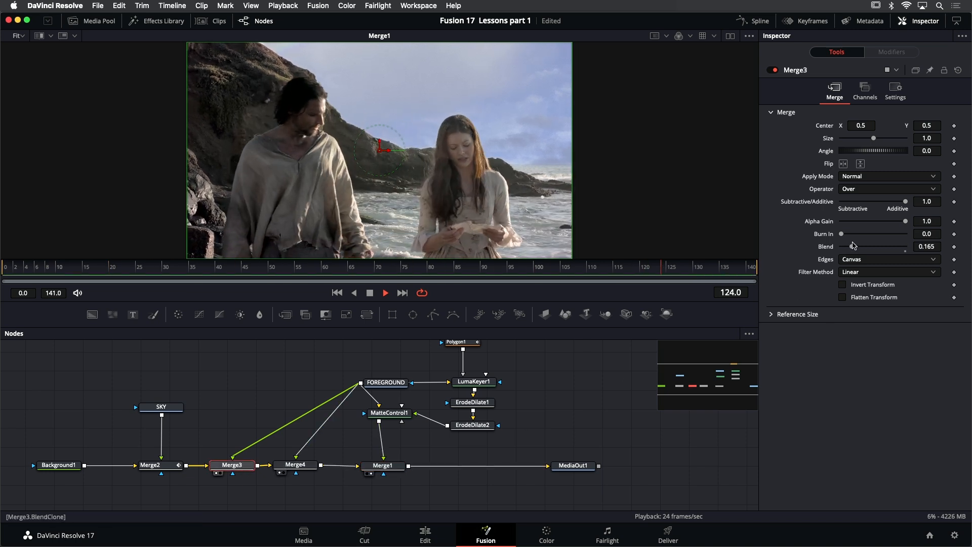
left_click_drag(852, 246, 866, 246)
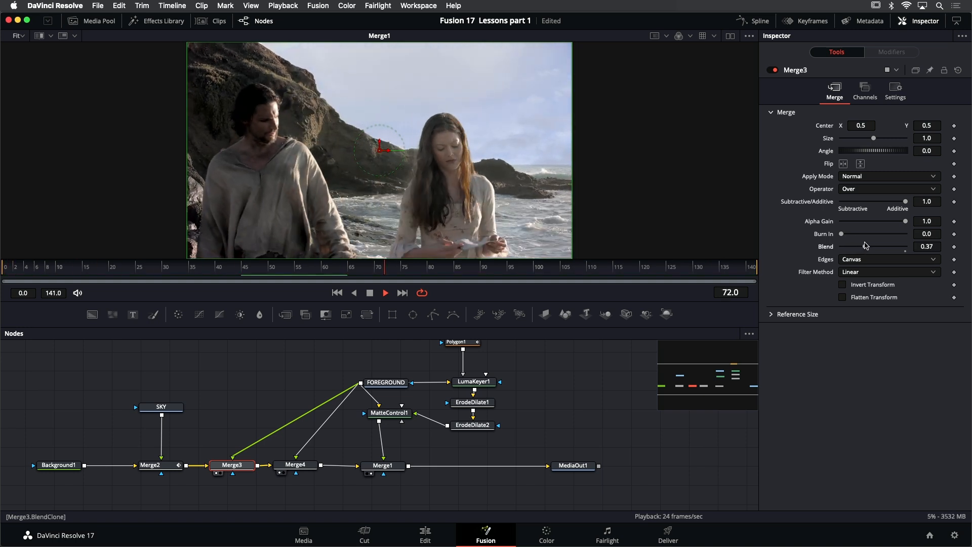